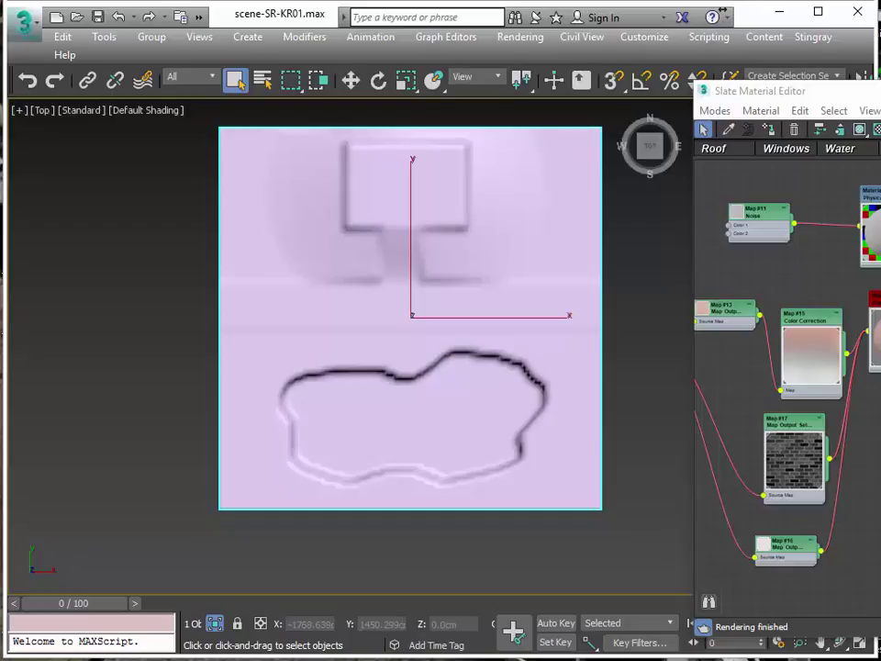
Move the material editor aside and inspect the terrain plane's sunken pond area and raised platform in an angled 3D view.
left_click_drag(803, 94, 880, 95)
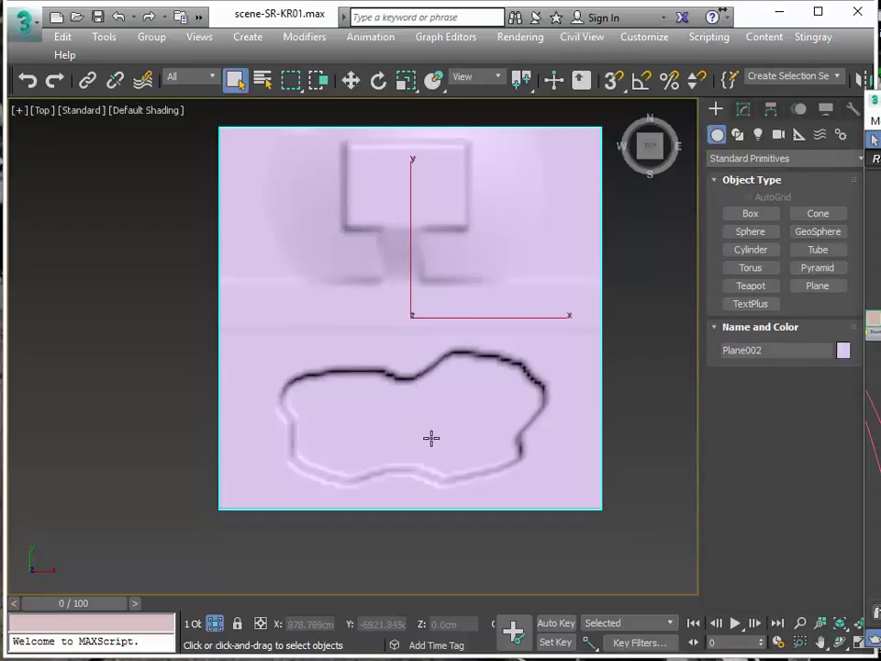
middle_click_drag(431, 434, 437, 397, "alt")
scroll(441, 377, "up", 5)
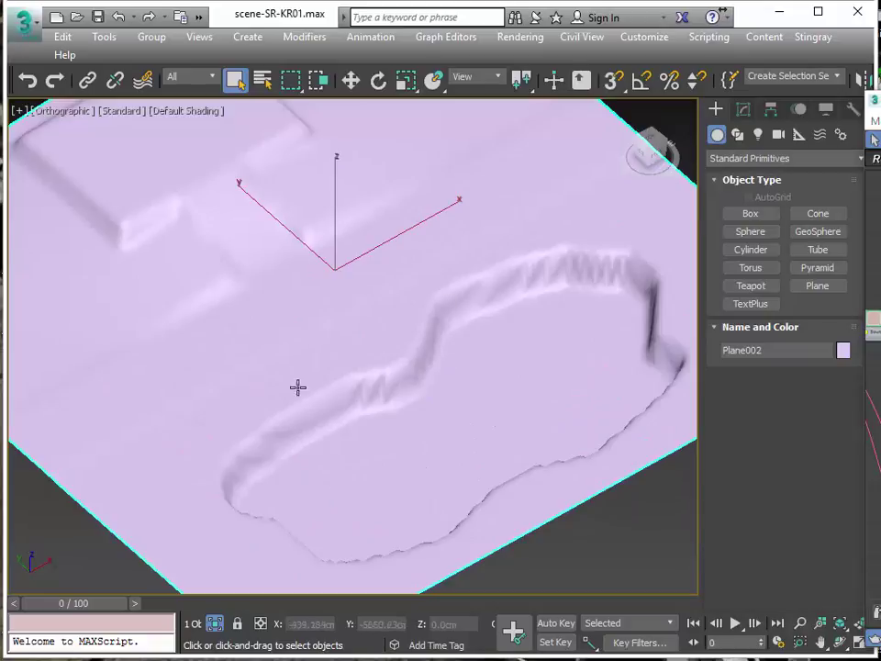
middle_click_drag(527, 382, 425, 321)
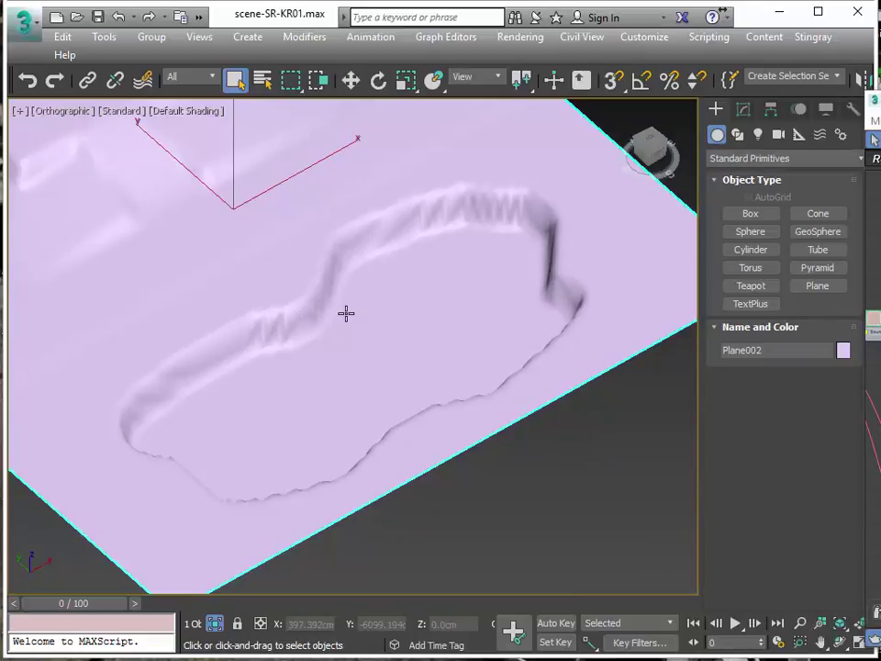
middle_click_drag(346, 314, 386, 375)
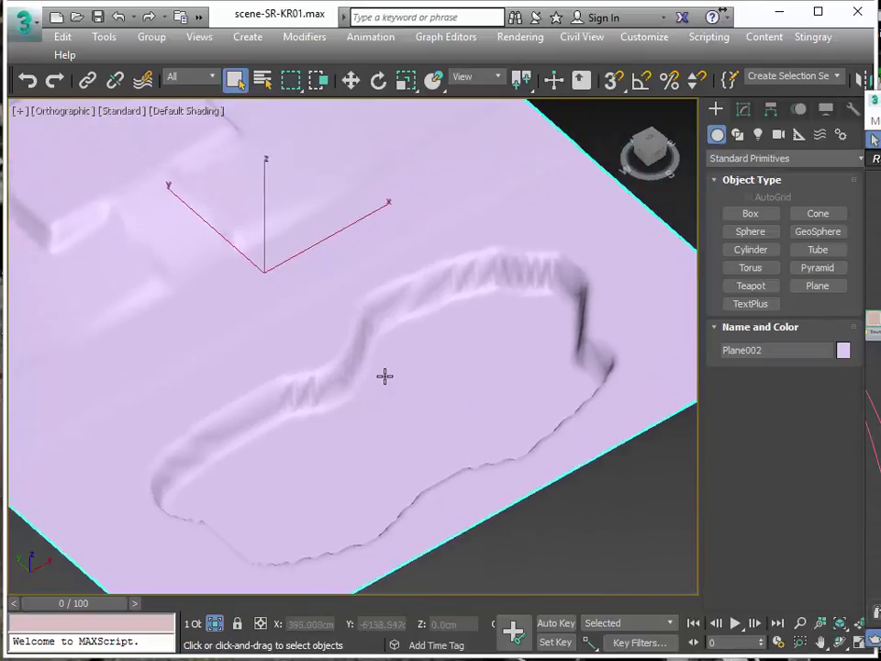
scroll(385, 370, "down", 3)
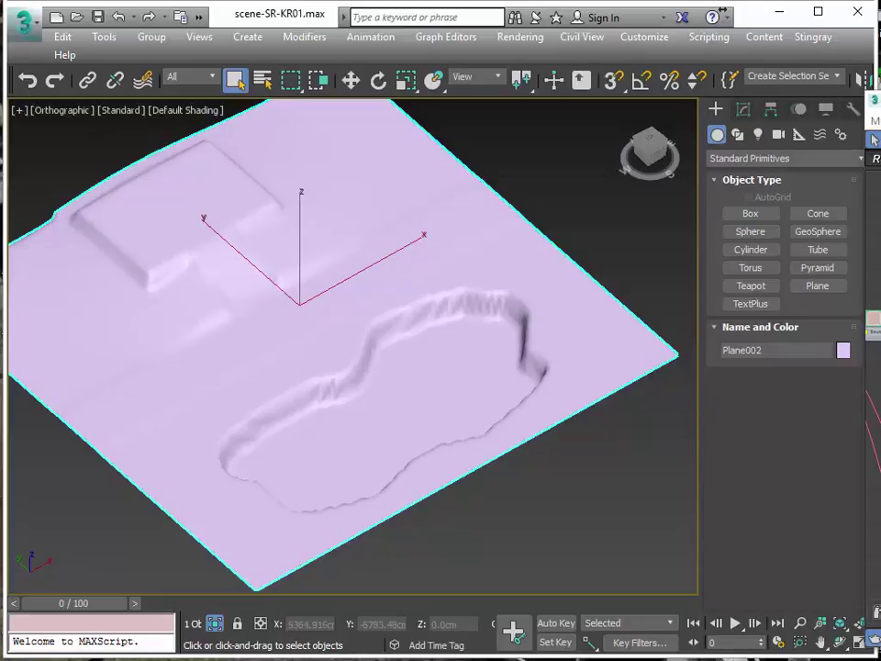
Bring up the Slate Material Editor and create a new node view with the default name.
key("m")
left_click_drag(583, 118, 179, 72)
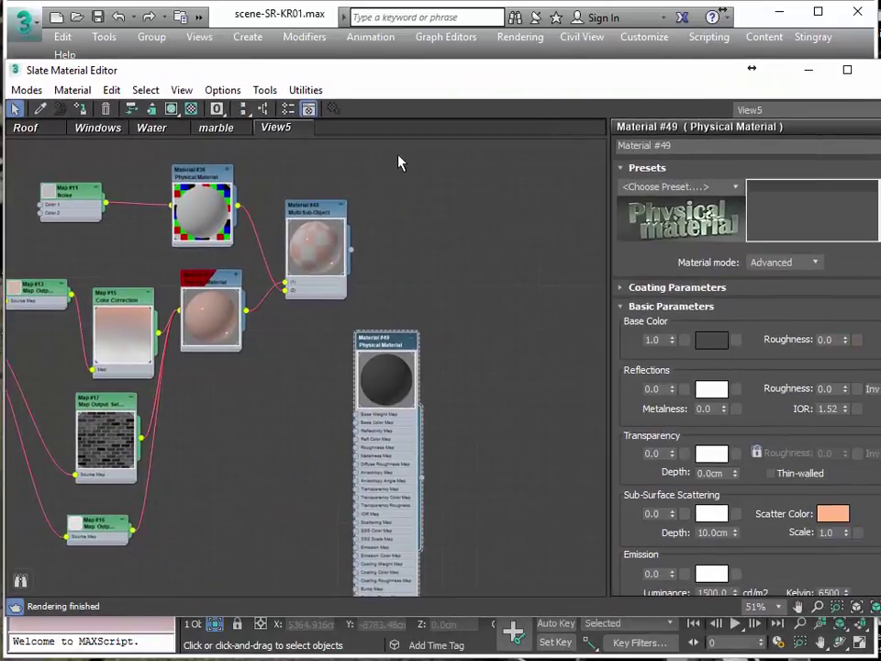
right_click(370, 134)
left_click(424, 138)
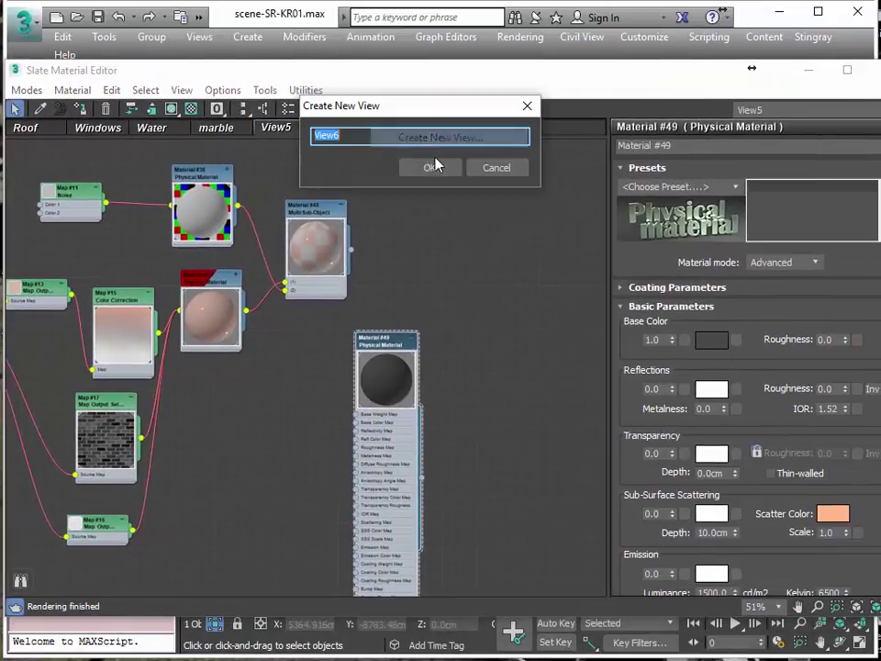
left_click(431, 168)
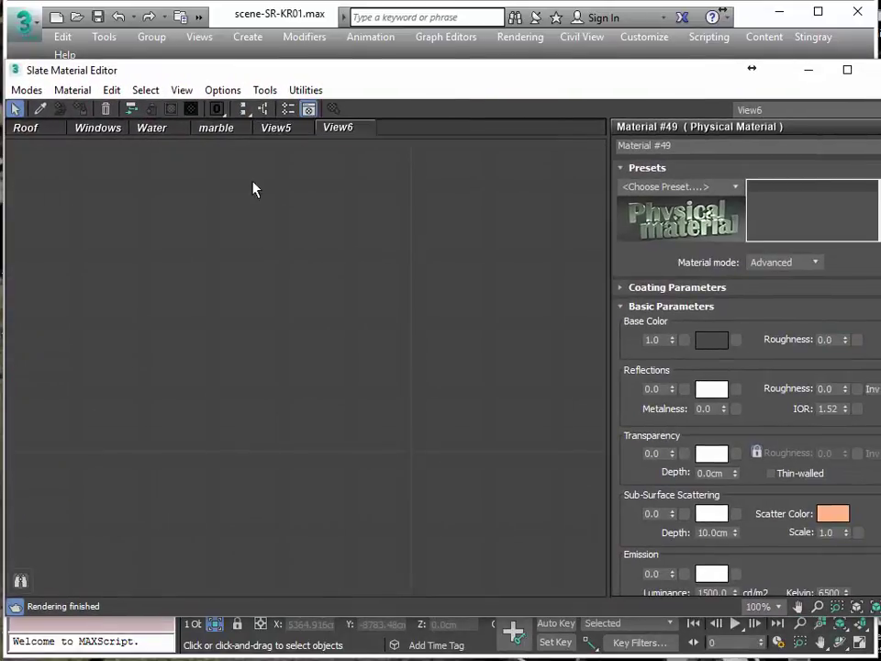
Add a Physical Material to the empty node view, display its parameters and enlarge its preview.
right_click(242, 221)
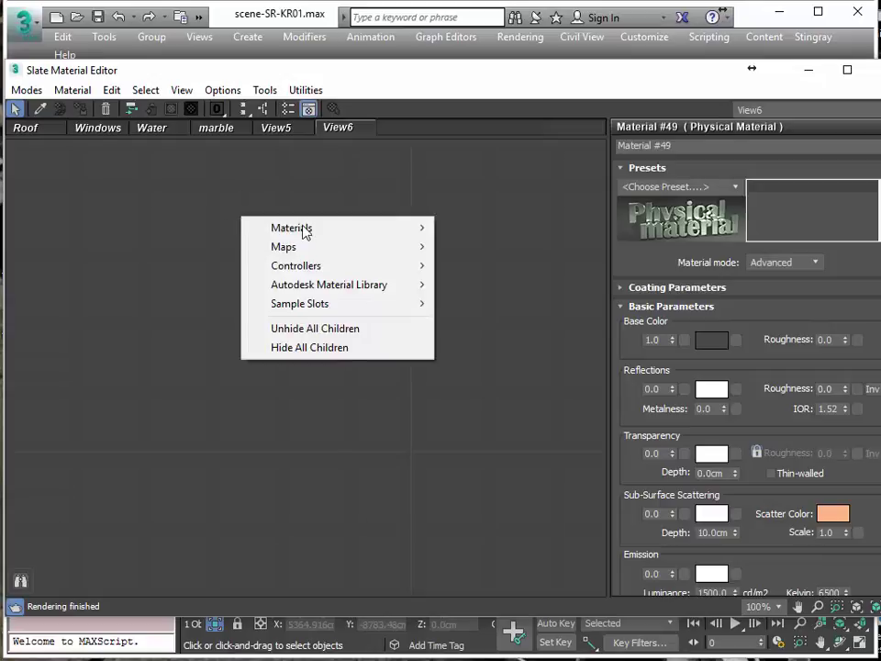
mouse_move(305, 230)
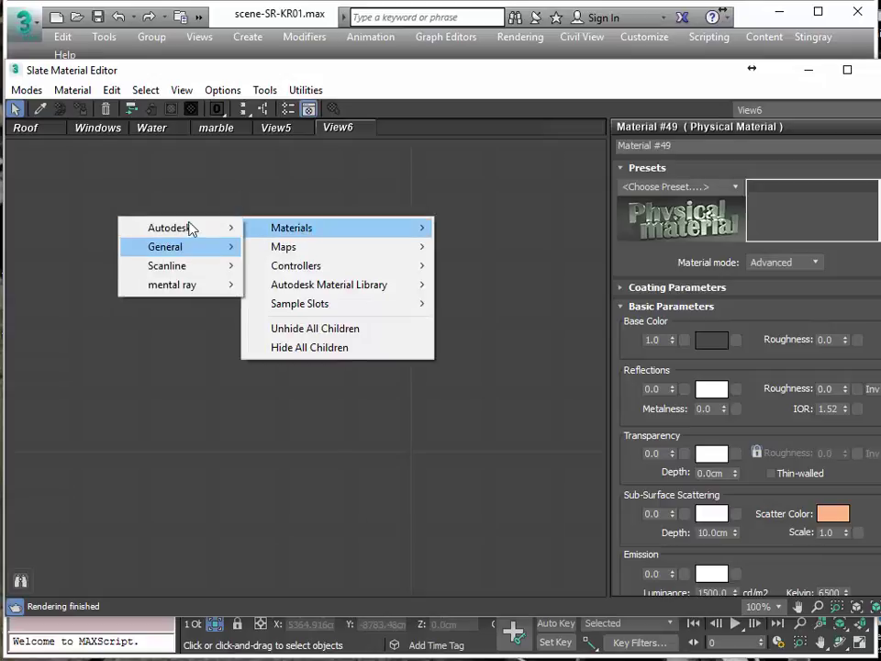
mouse_move(191, 230)
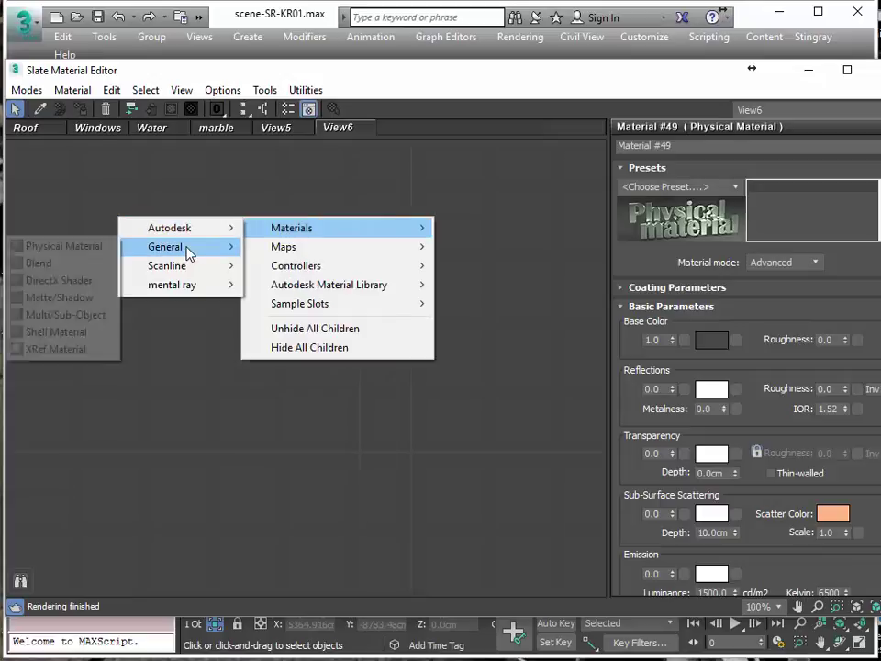
left_click(76, 248)
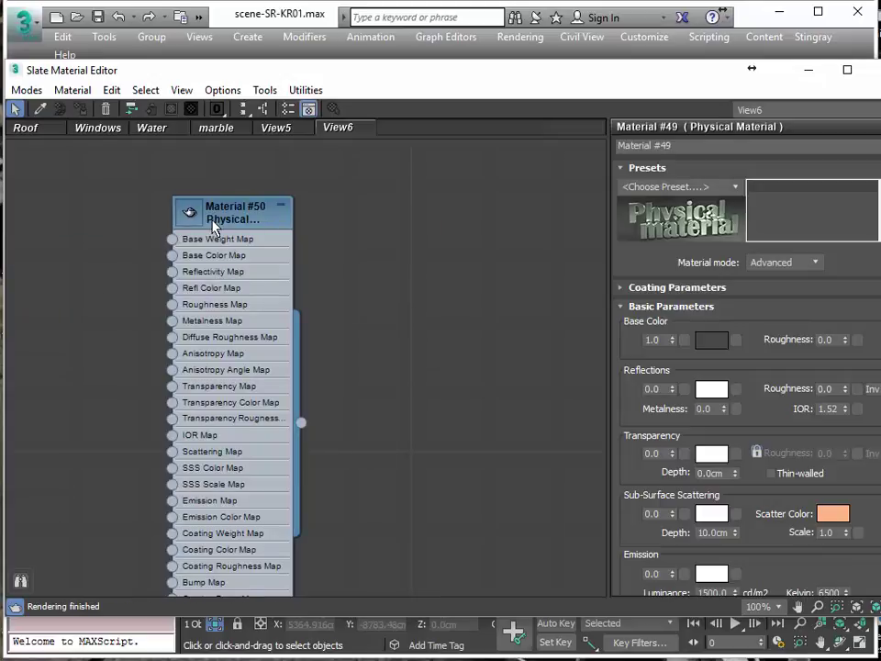
double_click(225, 216)
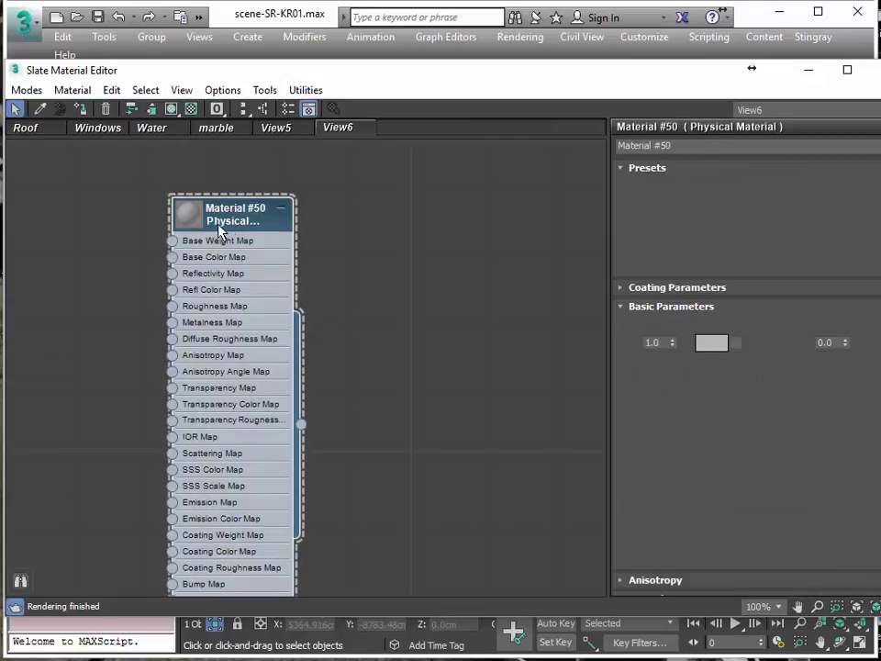
left_click_drag(236, 213, 393, 182)
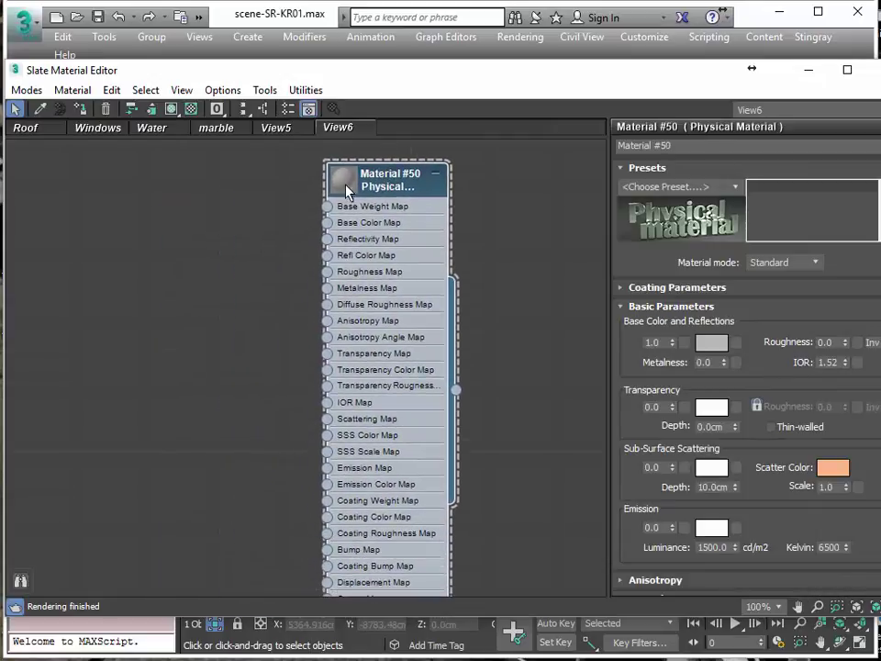
double_click(345, 189)
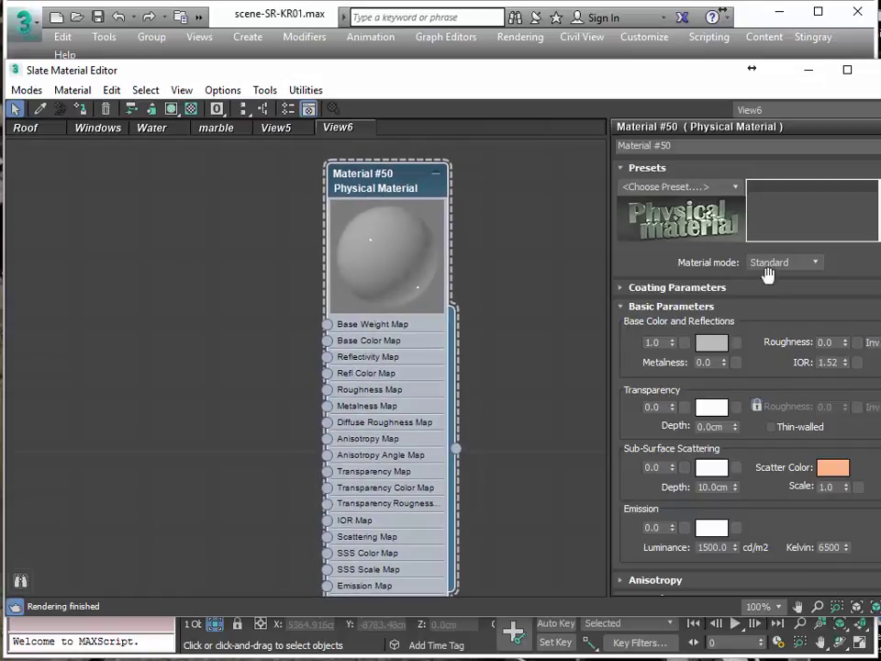
Keep the new physical material in Standard mode and name it Grass.
left_click(815, 262)
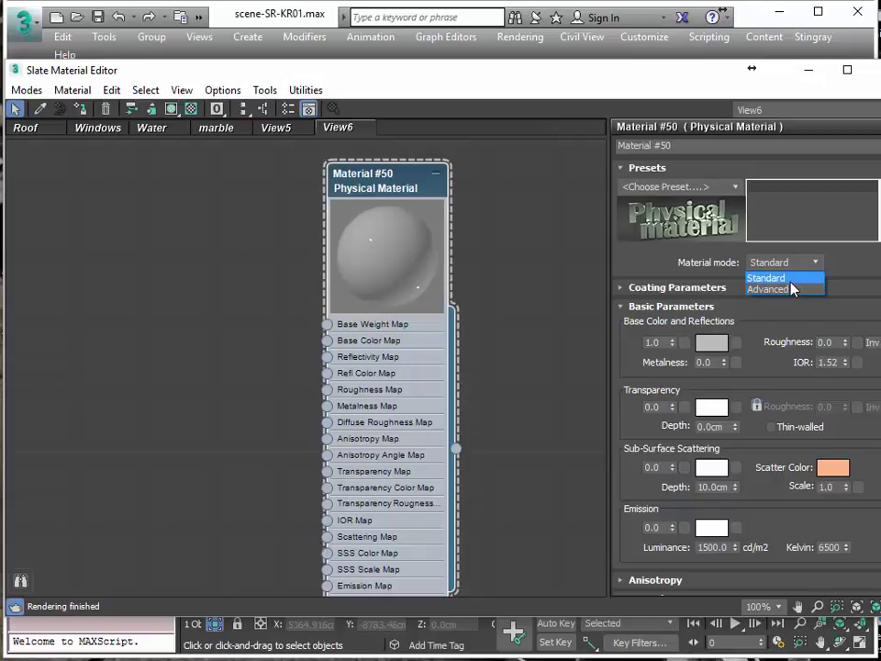
left_click(784, 278)
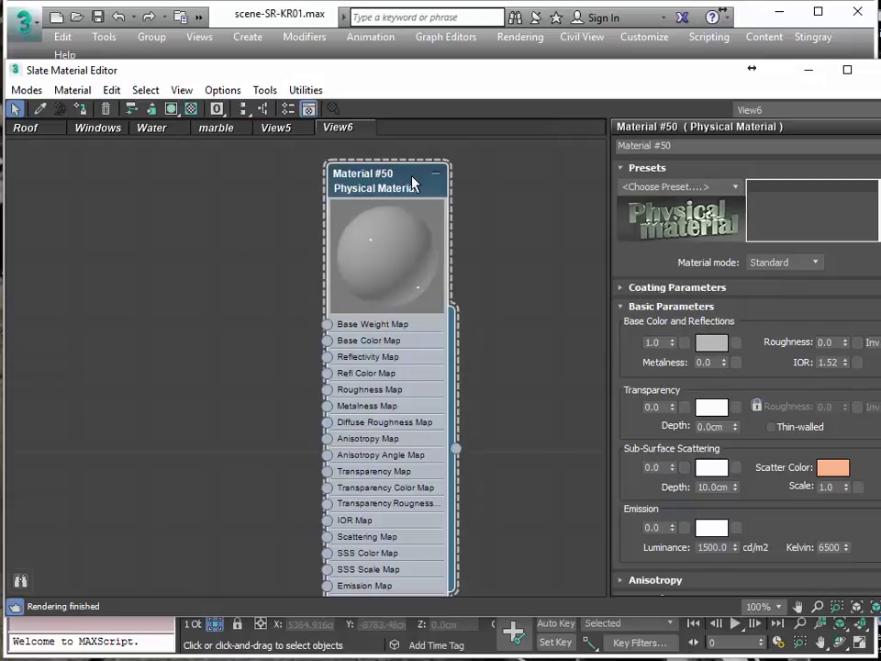
mouse_move(413, 182)
left_mouse_down()
mouse_move(421, 210)
mouse_move(415, 202)
left_mouse_up()
left_click(685, 146)
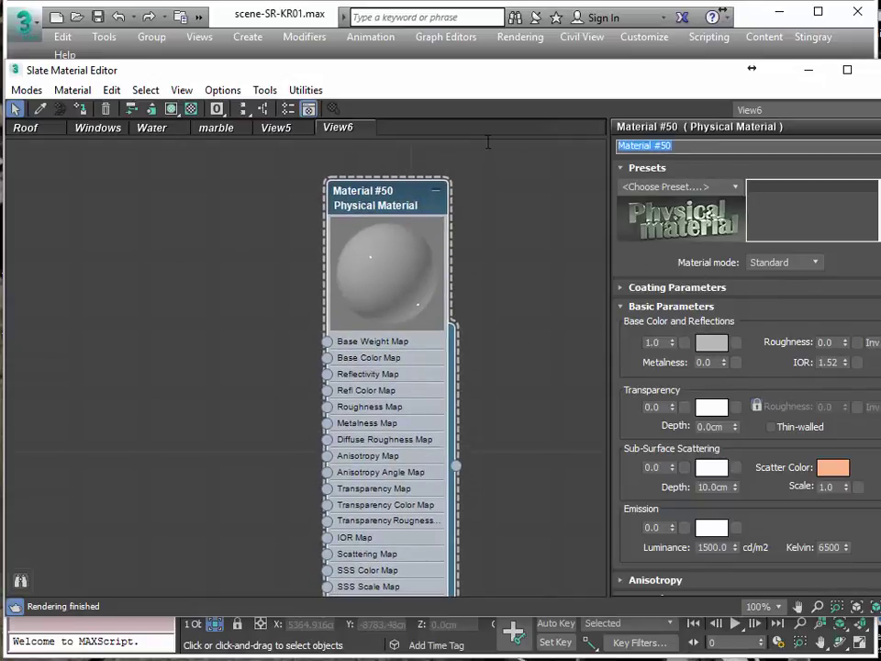
type("Grass")
key("Return")
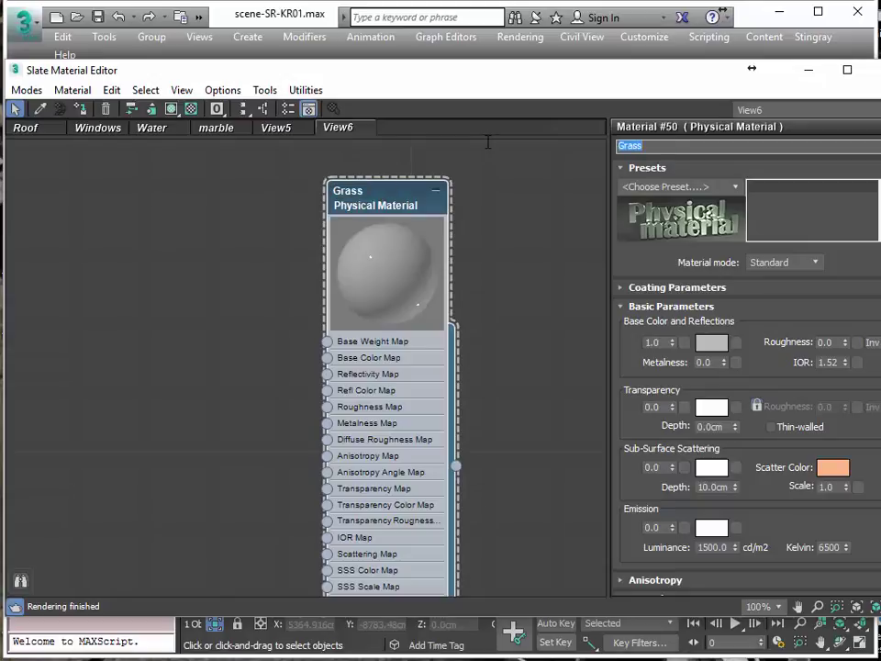
Add a Bitmap map beside the Grass material, comparing Grass1_DIFFUSE.tif with Grass2_DIFFUSE.tif and loading Grass1_DIFFUSE.tif.
scroll(358, 276, "down", 2)
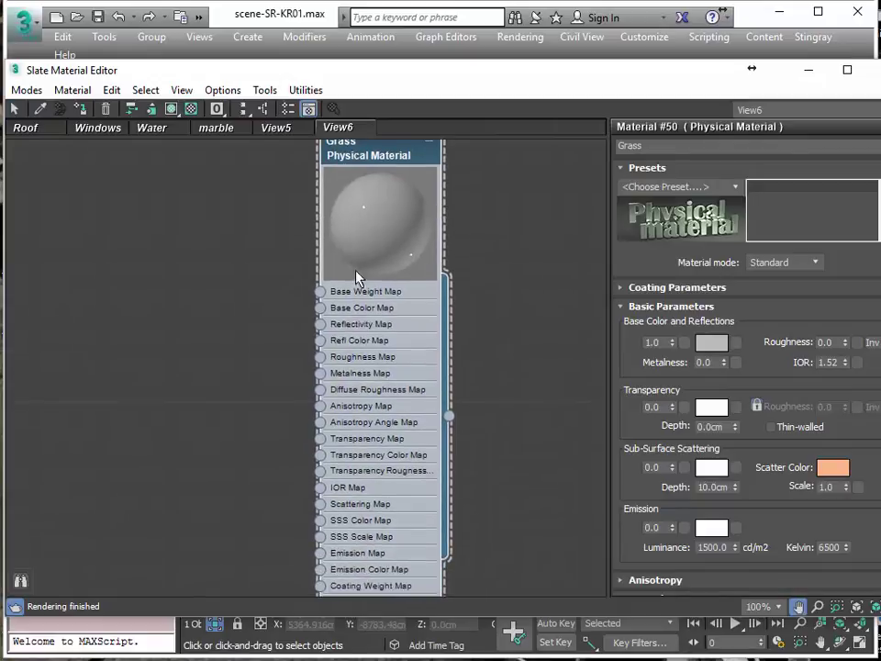
middle_click_drag(413, 305, 527, 308)
scroll(518, 312, "down", 2)
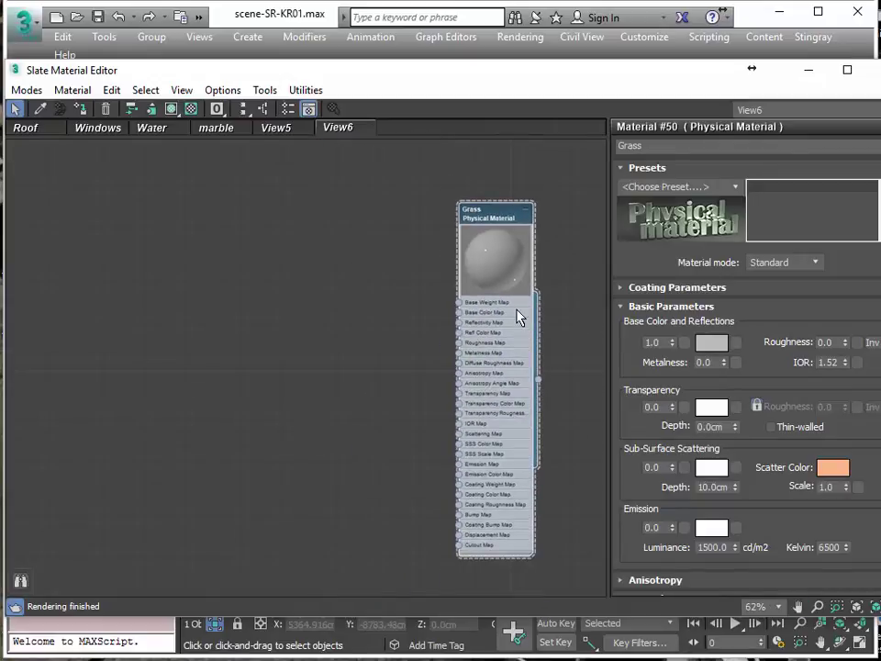
scroll(500, 226, "up", 1)
right_click(218, 193)
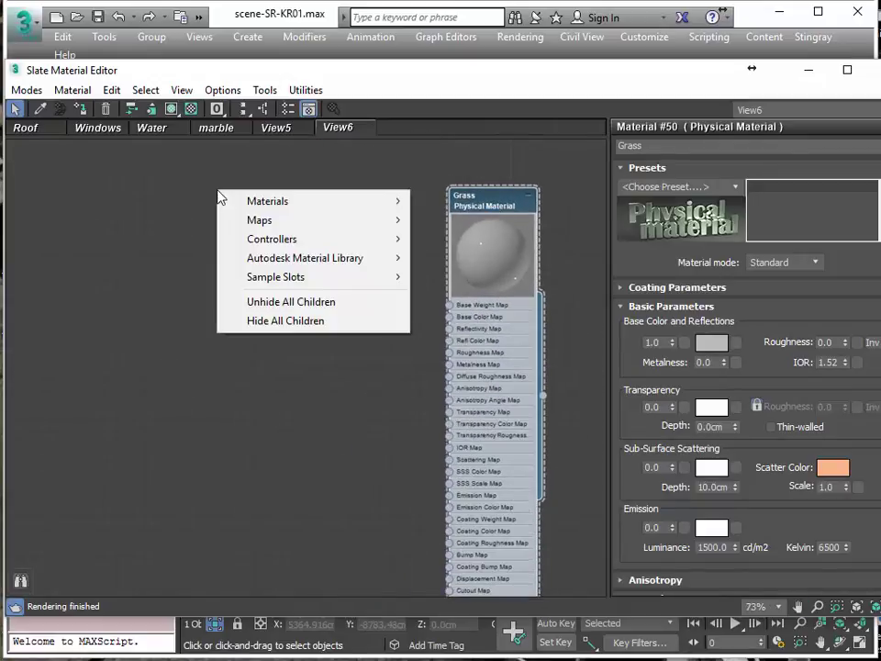
mouse_move(272, 220)
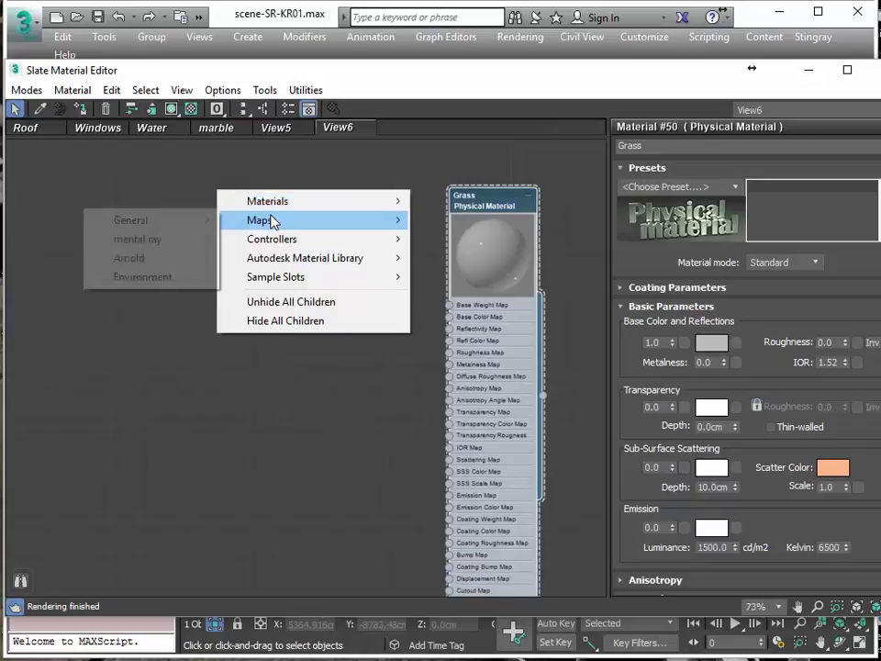
mouse_move(156, 220)
left_click(251, 220)
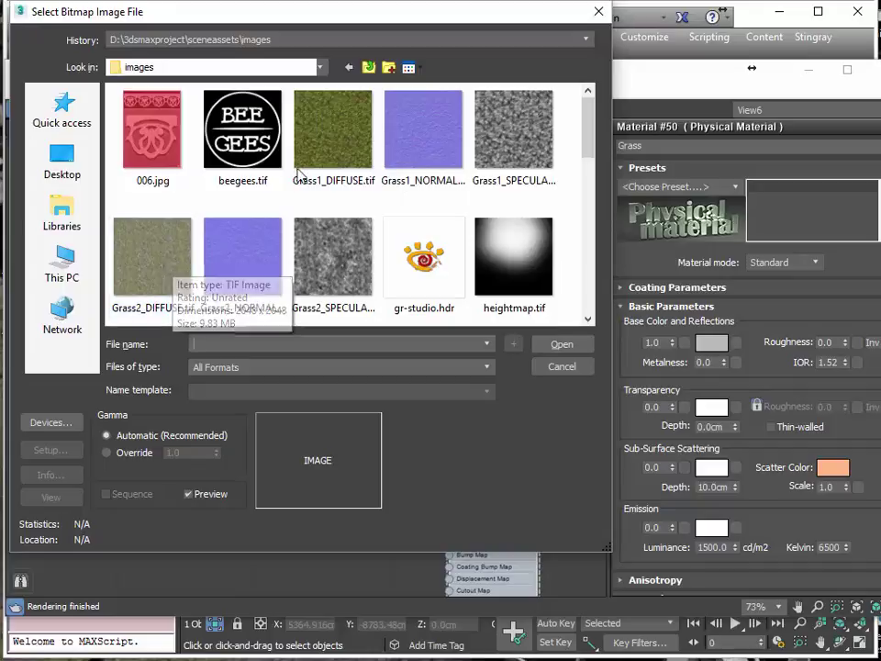
left_click(172, 254)
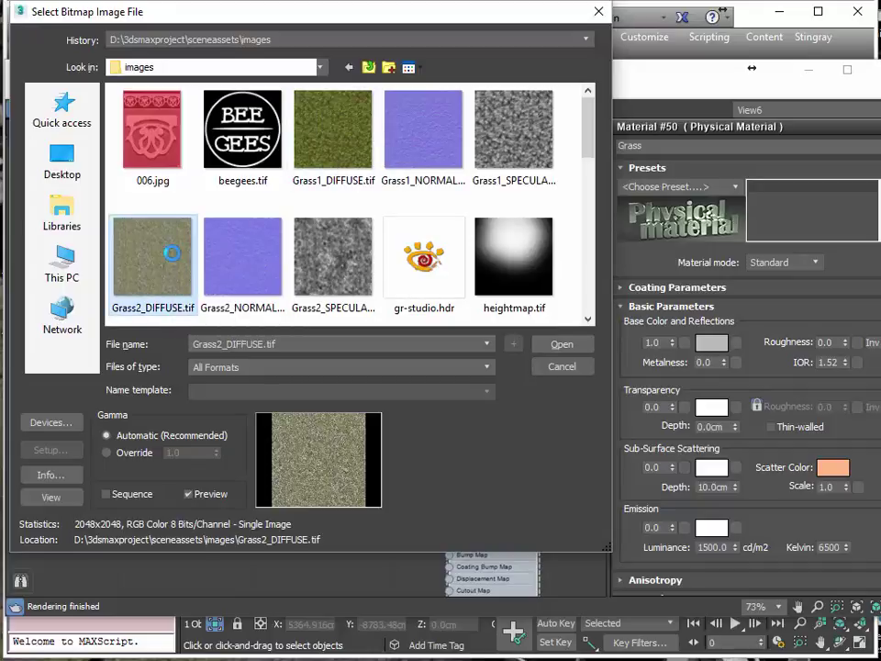
left_click(336, 157)
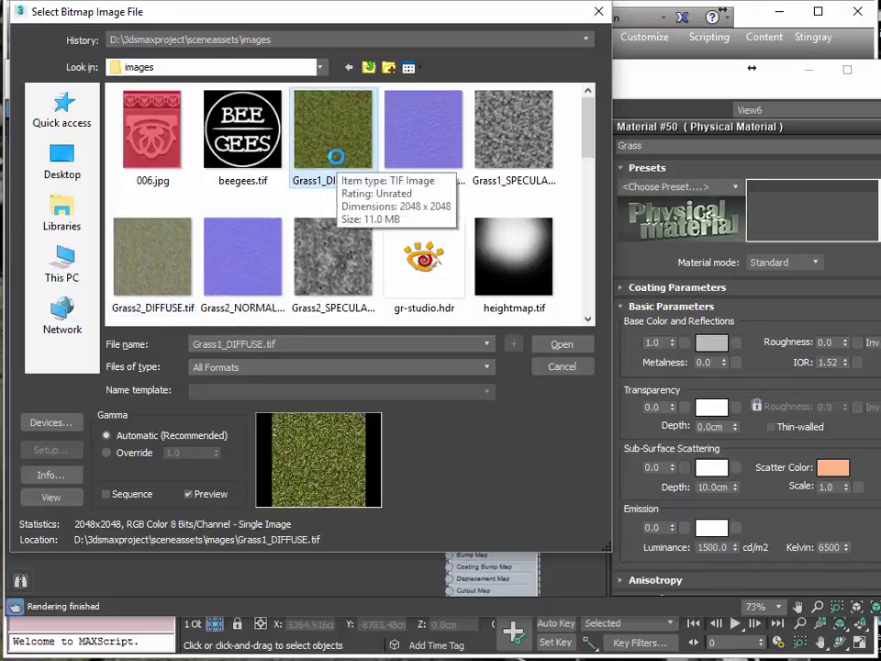
left_click(158, 256)
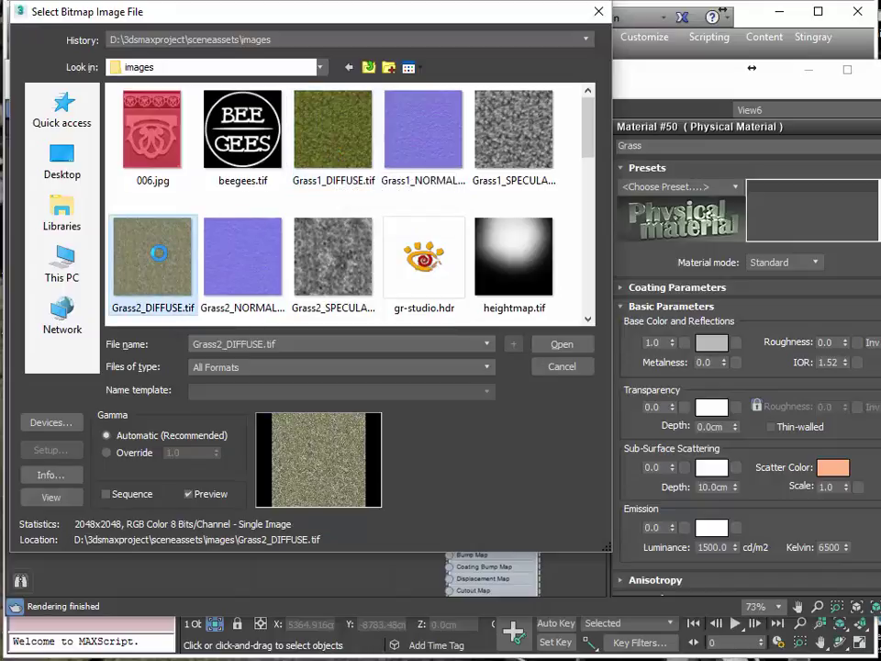
left_click(332, 142)
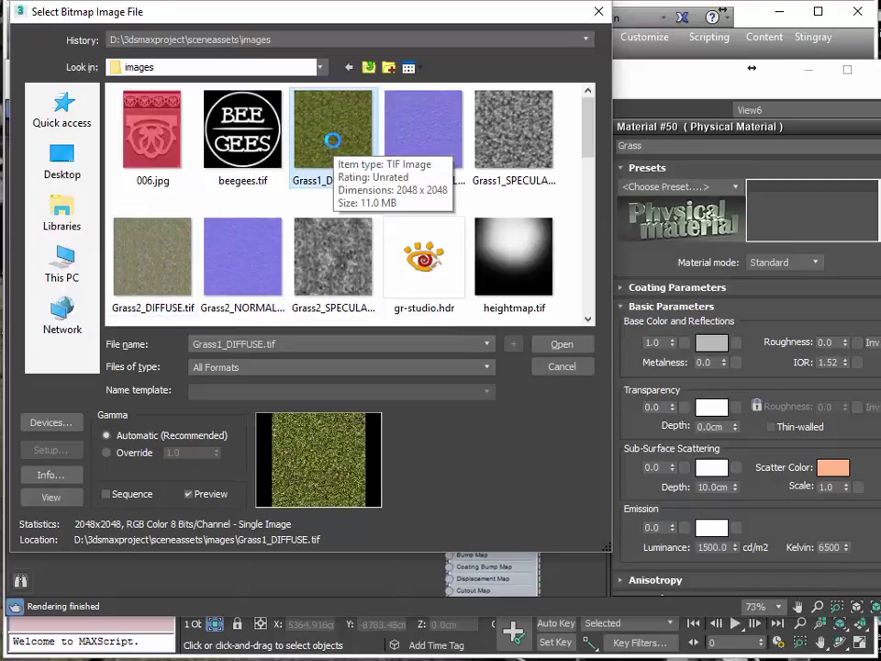
left_click(176, 255)
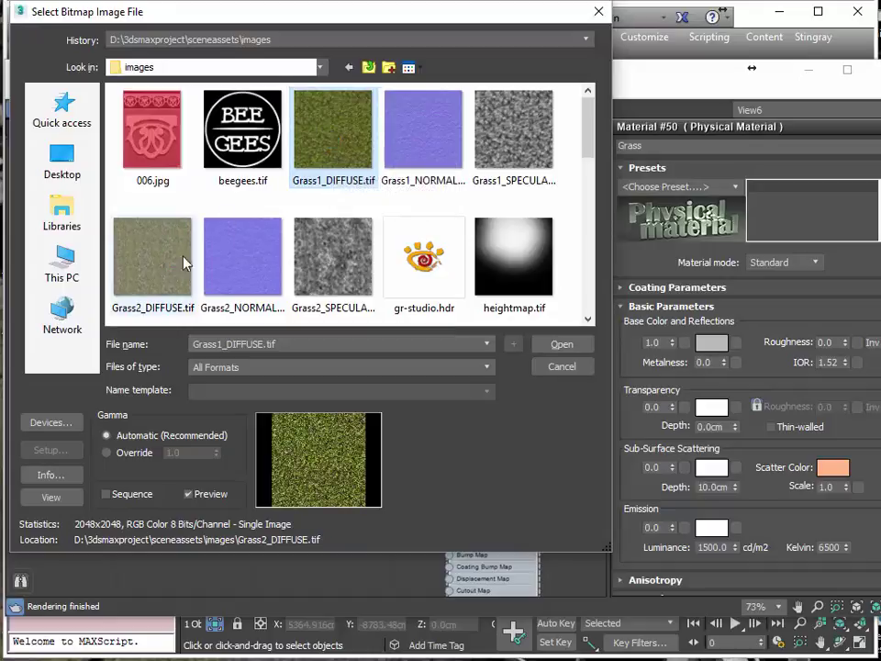
left_click(342, 147)
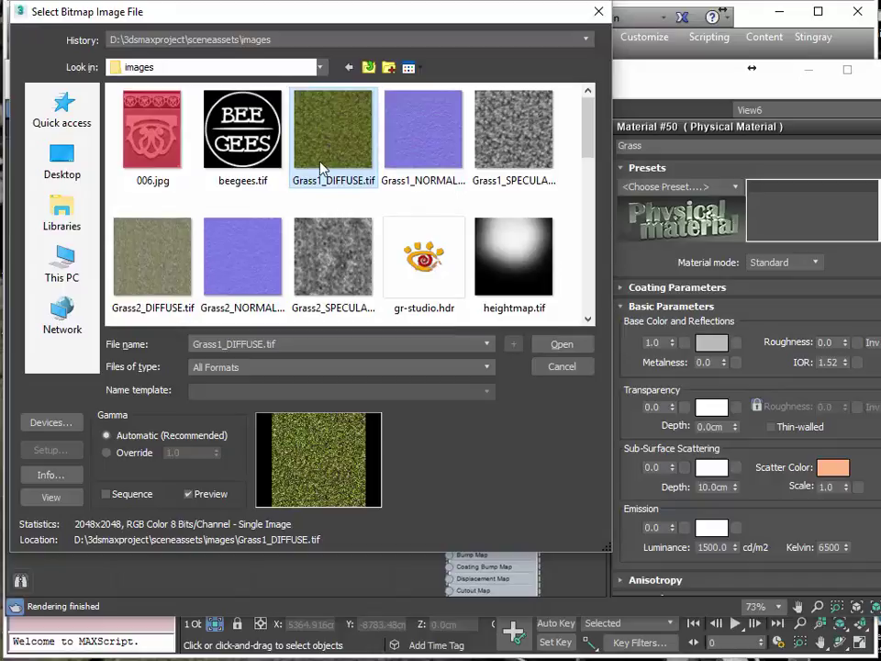
left_click(562, 347)
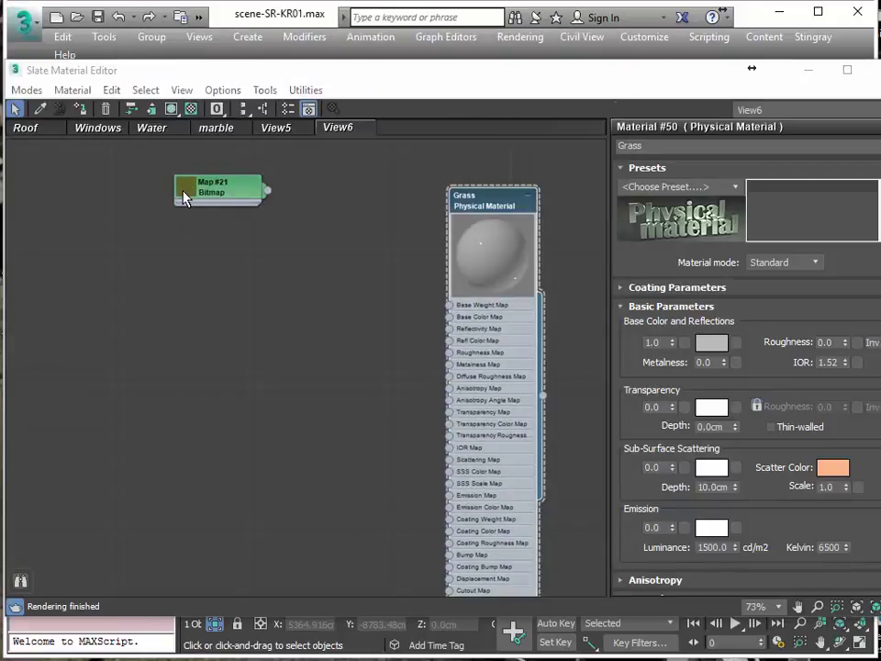
Enlarge the grass bitmap node's preview and set the map's blur to 0.1.
double_click(176, 186)
scroll(212, 197, "up", 3)
left_click_drag(246, 193, 248, 191)
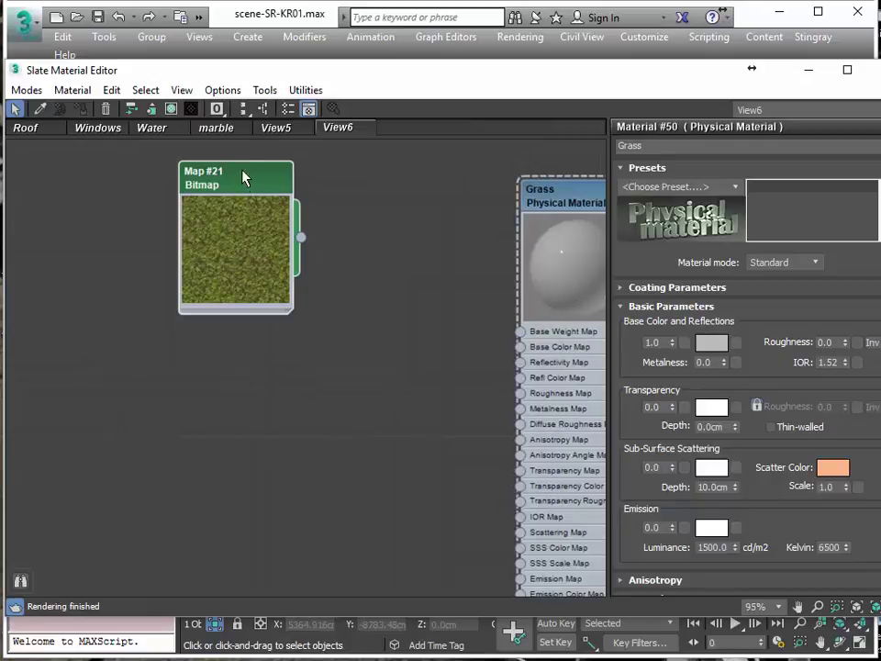
double_click(236, 179)
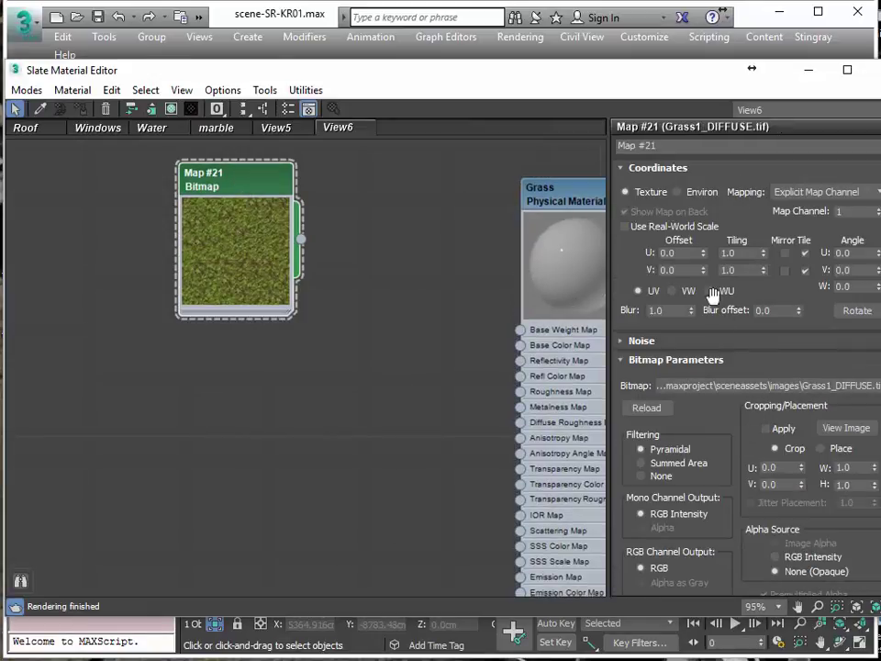
left_click(657, 310)
type("0.1")
key("Return")
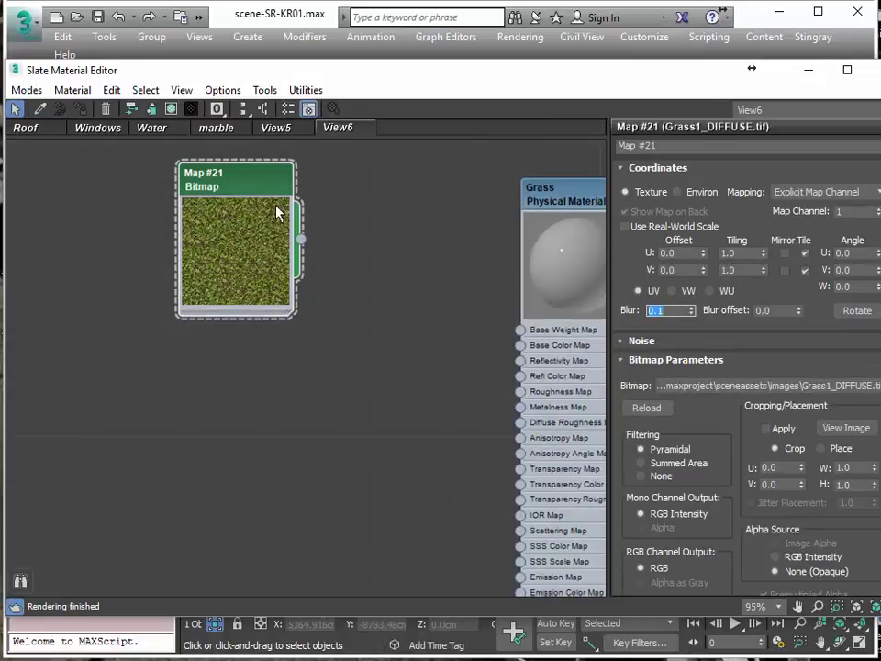
Duplicate the grass bitmap node and place the copy directly below the original.
left_click(260, 233)
mouse_move(225, 197)
left_mouse_down("shift")
mouse_move(241, 265)
mouse_move(235, 374)
left_mouse_up("shift")
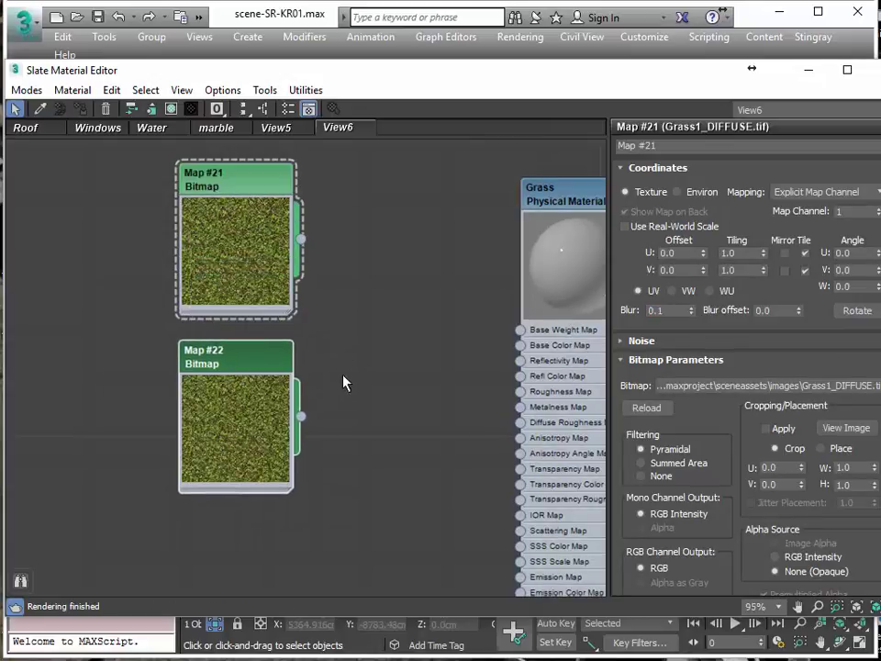
Undo the duplication of the grass bitmap node and set the original diffuse map's map channel to 2.
middle_click_drag(345, 384, 331, 309)
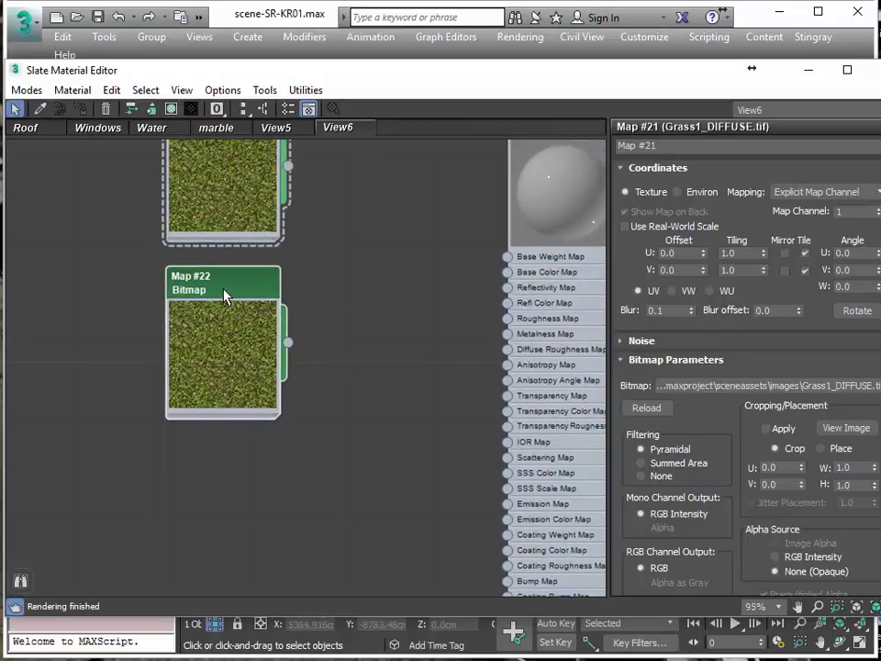
key("ctrl+z")
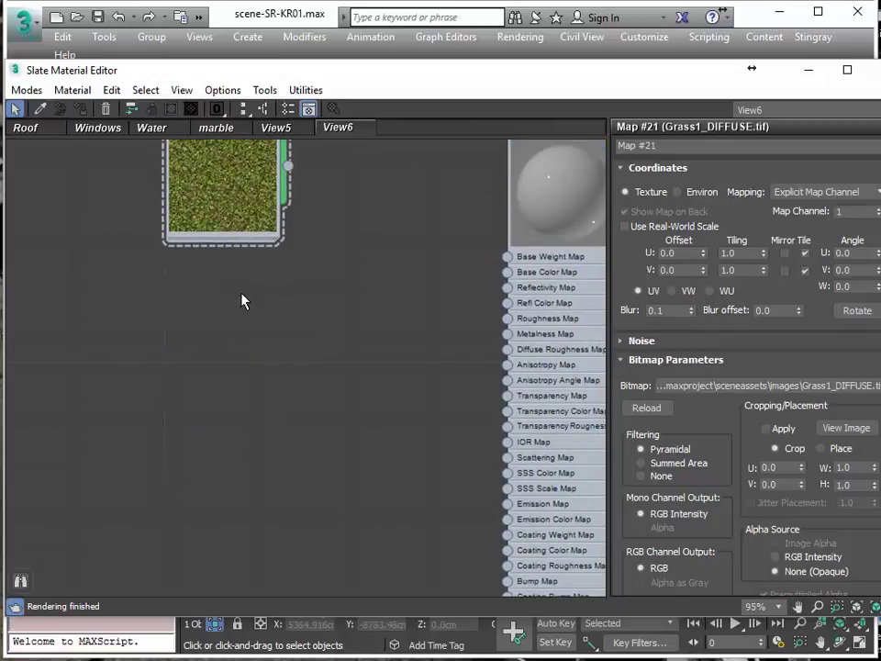
middle_click_drag(243, 299, 272, 402)
left_click(245, 220)
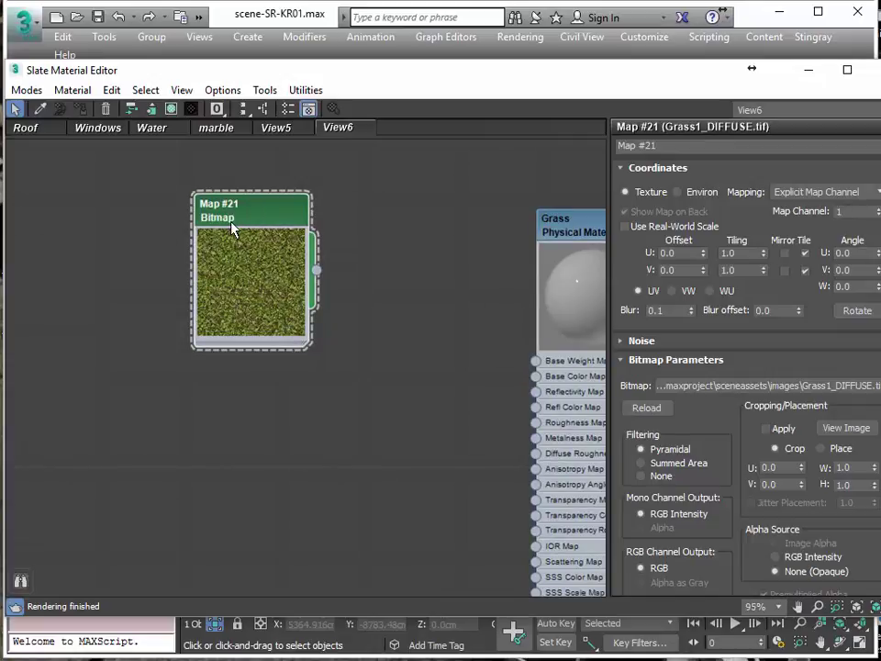
double_click(851, 211)
key("Return")
Make two copies of the grass diffuse bitmap node and stack them below the original.
scroll(344, 305, "down", 3)
scroll(376, 258, "down", 2)
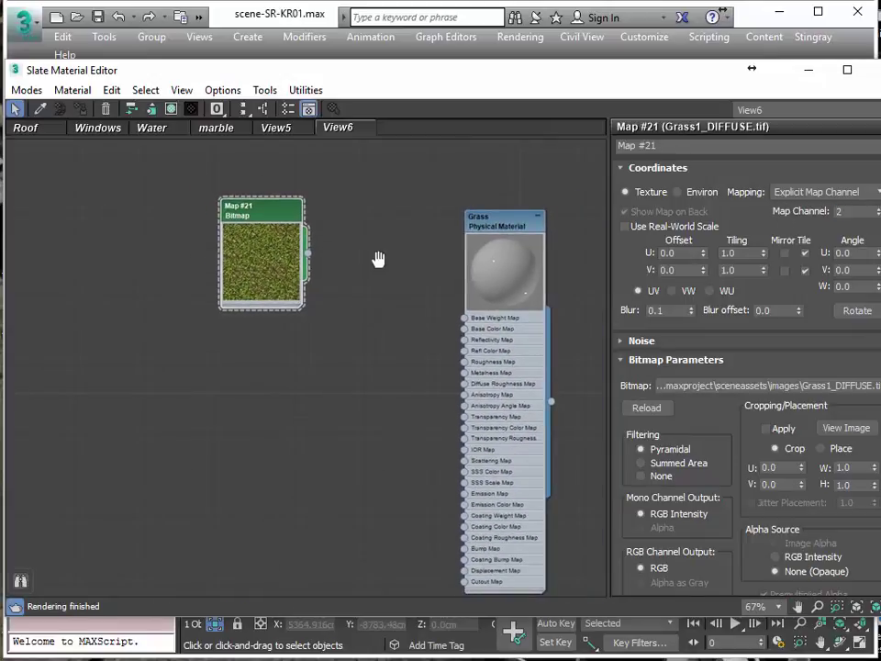
left_click_drag(281, 202, 307, 429, "shift")
Replace the middle copy's bitmap with Grass1_NORMAL.tif, using a gamma override of 1.0.
left_click(273, 303)
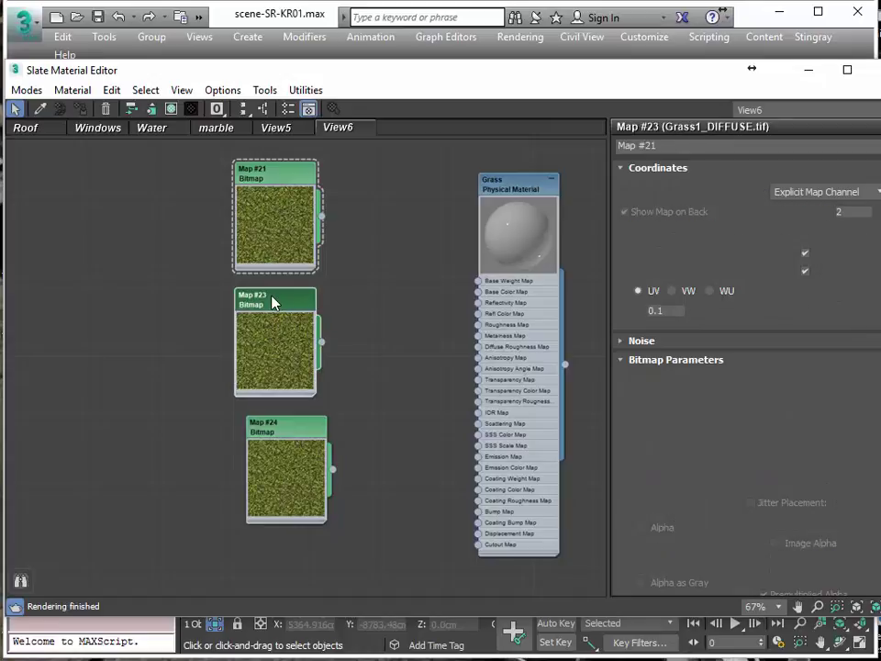
left_click(763, 391)
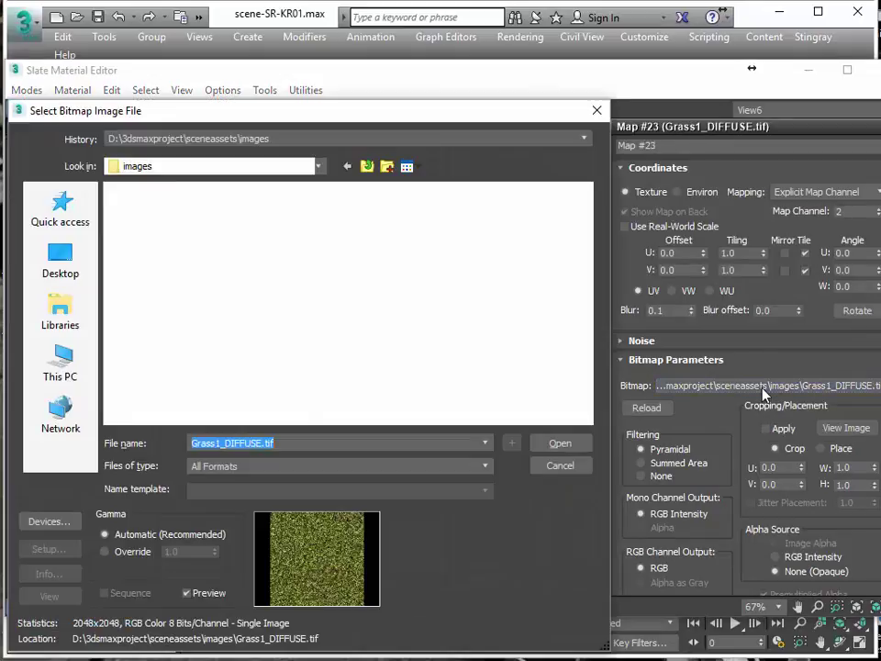
left_click(417, 260)
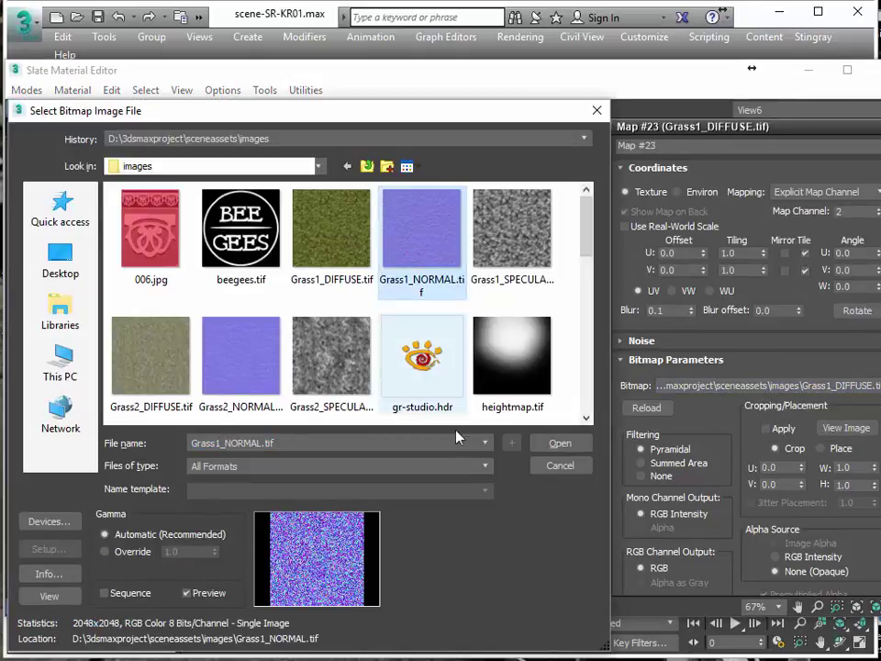
left_click(106, 552)
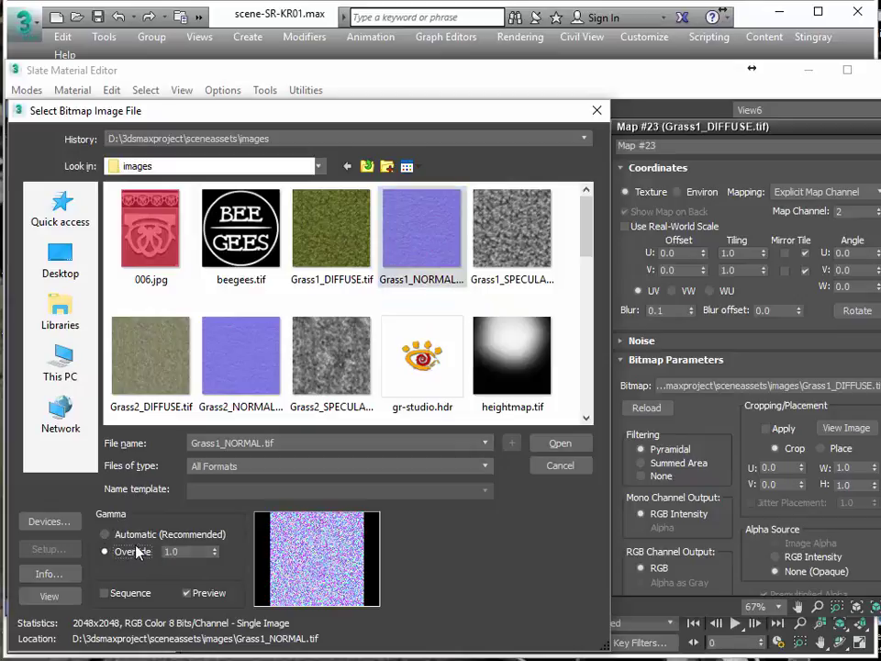
left_click(559, 444)
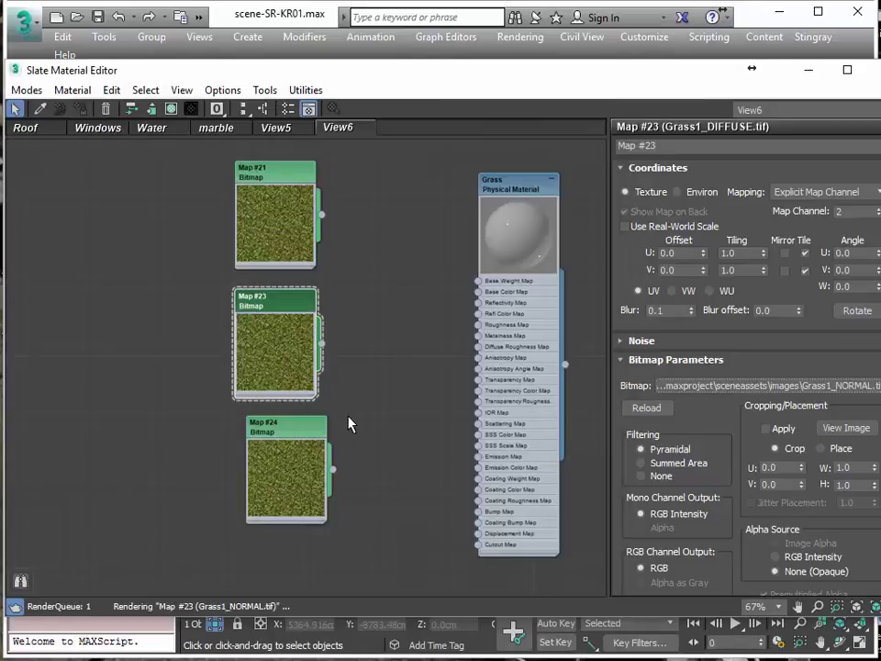
Rearrange the two copied nodes so the normal map sits below the remaining diffuse copy.
left_click_drag(285, 363, 298, 573)
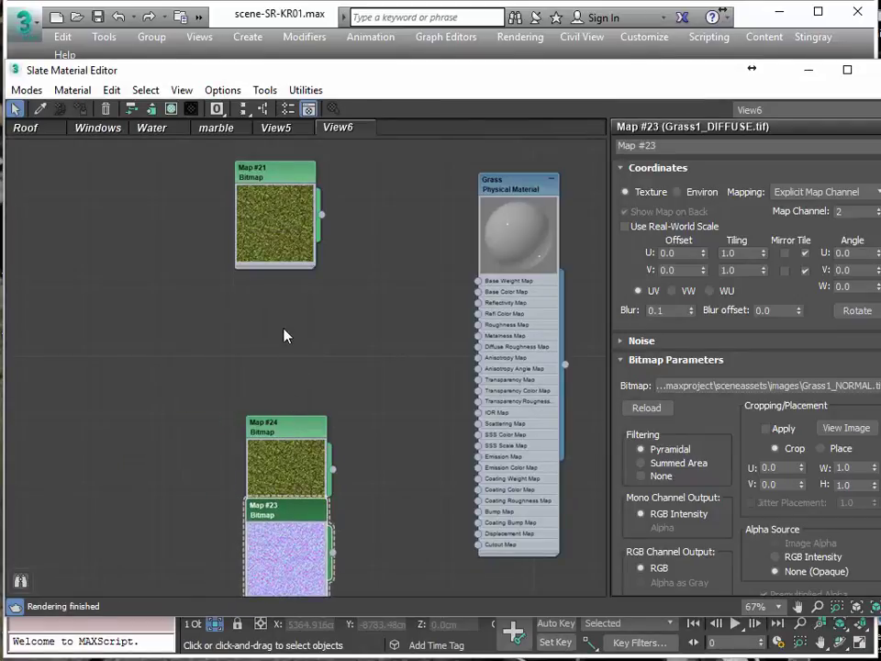
left_click_drag(292, 434, 292, 330)
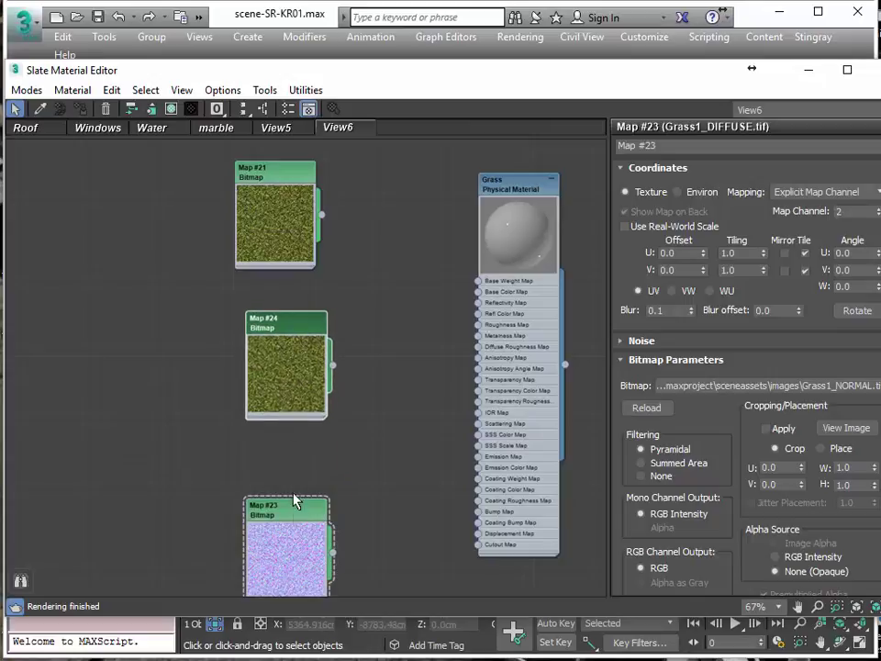
left_click_drag(296, 505, 306, 436)
Replace the remaining diffuse copy's bitmap with Grass1_SPECULAR.tif, using a gamma override of 1.0.
left_click(295, 331)
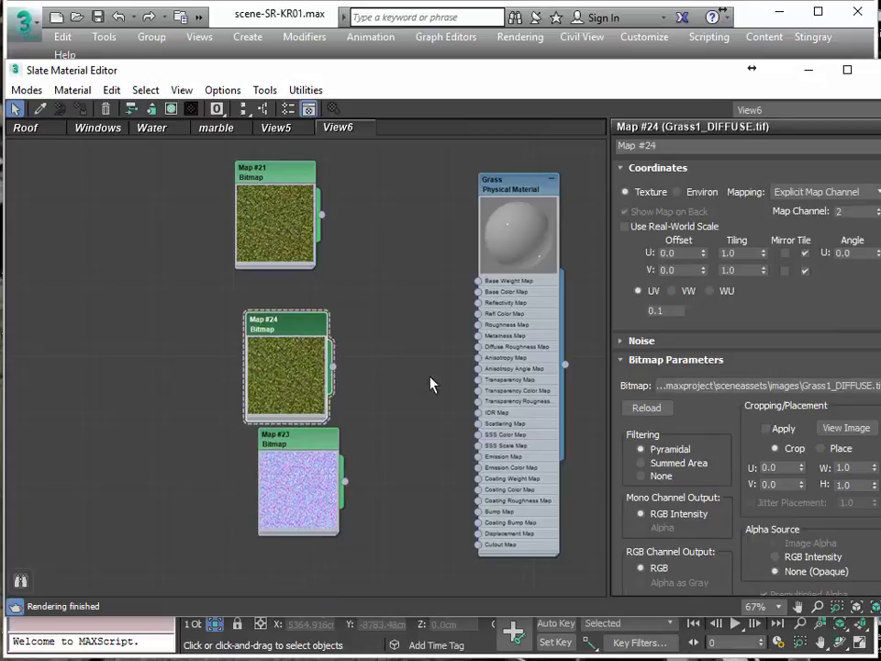
left_click(759, 393)
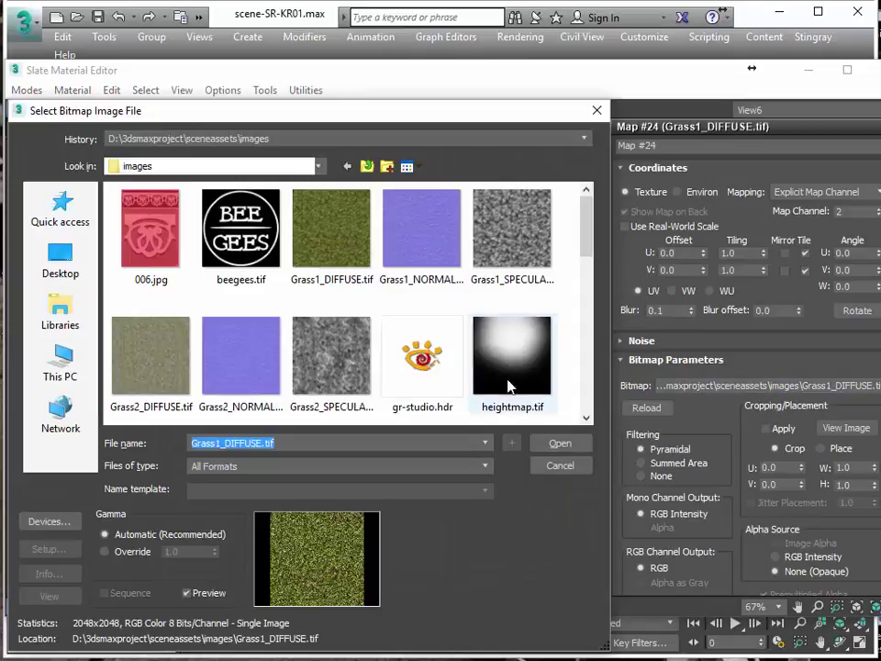
left_click(513, 234)
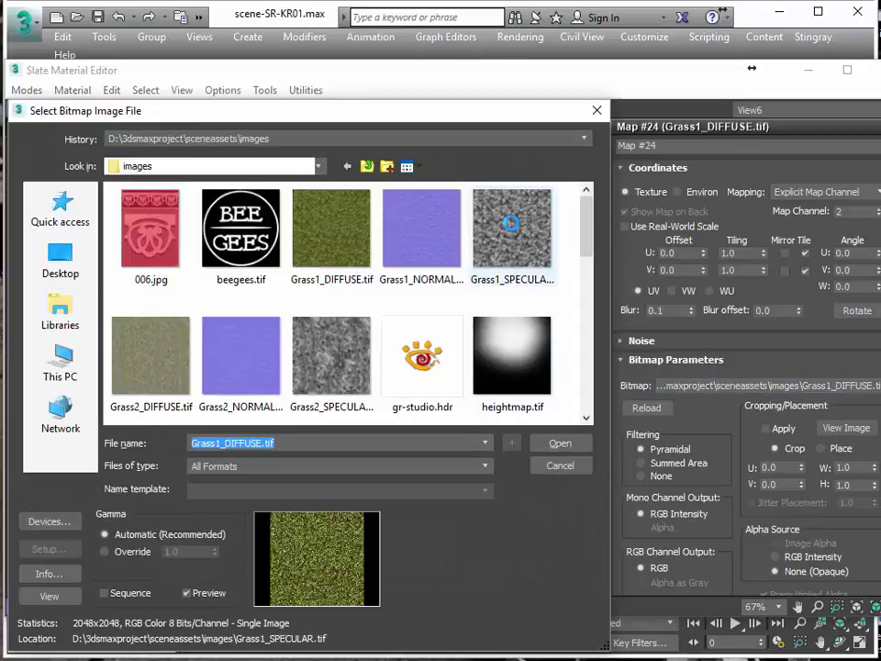
left_click(108, 552)
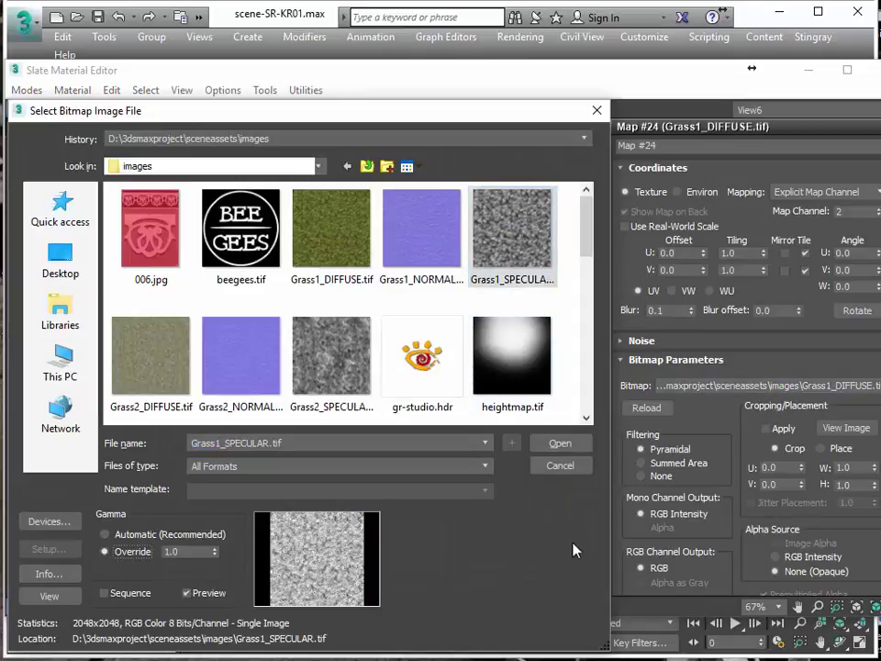
left_click(559, 445)
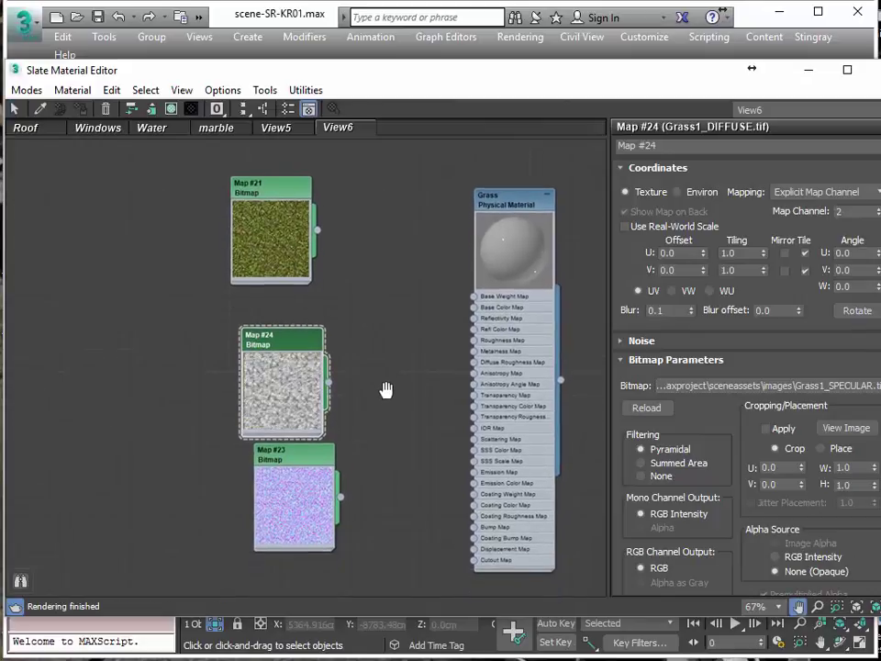
Line up the diffuse grass bitmap node with the specular node and connect it to the Grass material's Base Color Map.
scroll(331, 317, "up", 2)
middle_click_drag(312, 302, 305, 339)
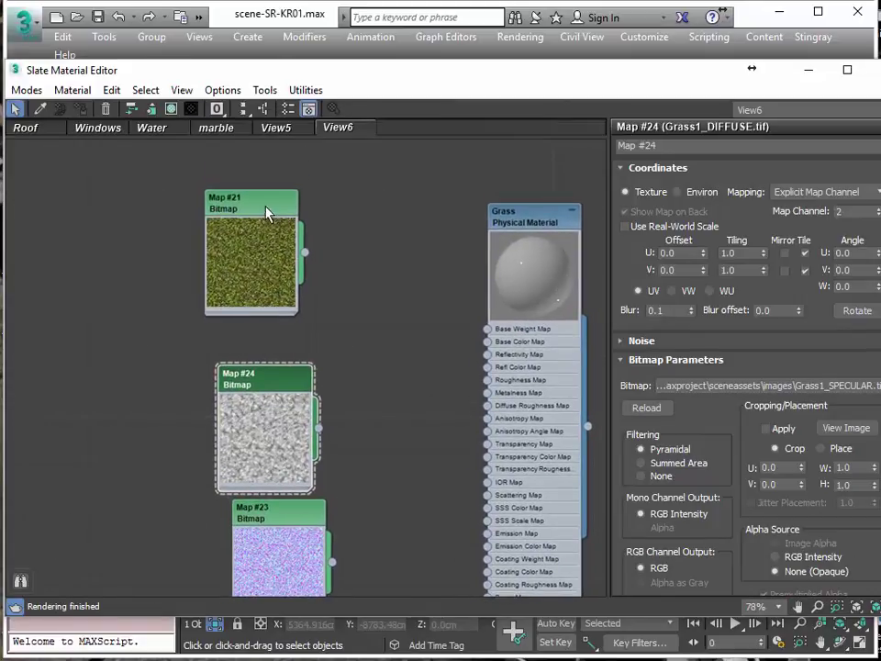
left_click_drag(267, 214, 280, 213)
left_click_drag(319, 254, 488, 342)
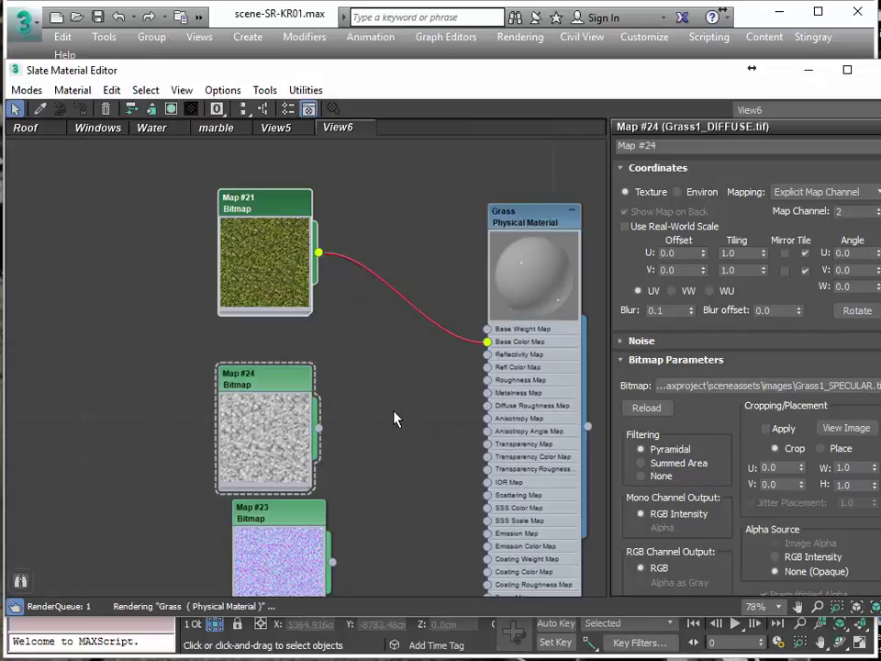
Connect the specular bitmap to both the Reflectivity Map and the Roughness Map of the Grass material.
scroll(356, 395, "up", 3)
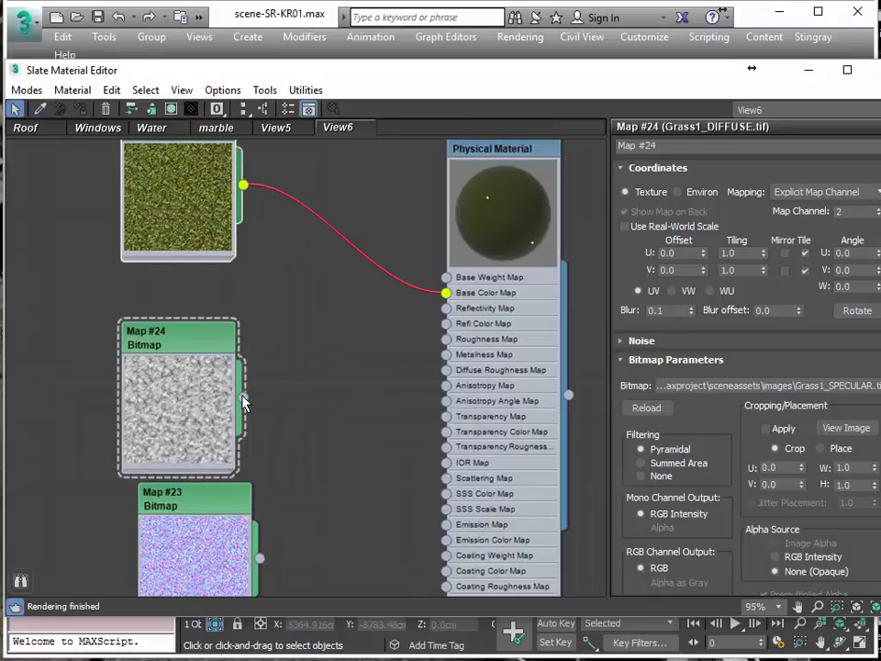
left_click_drag(244, 398, 446, 311)
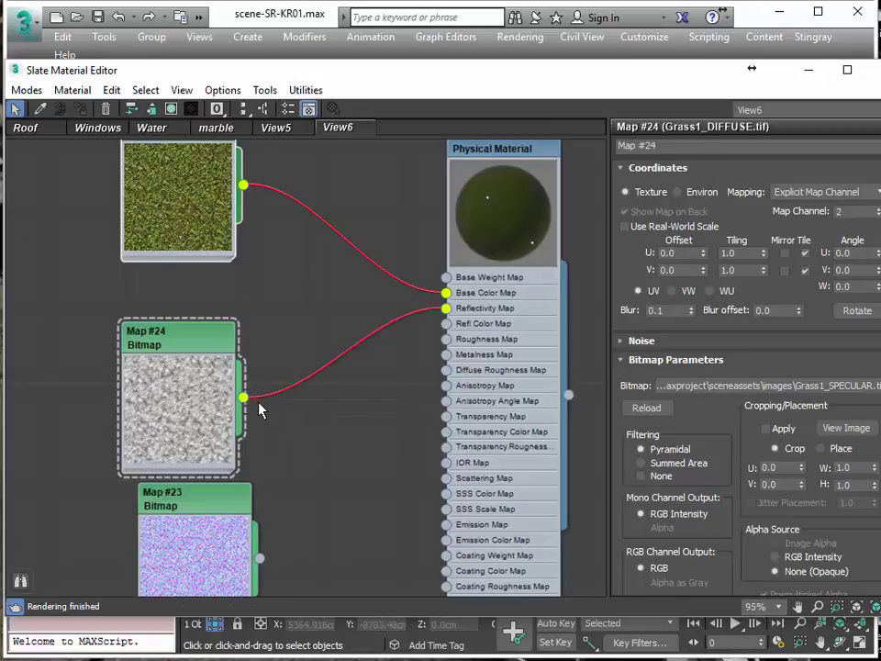
left_click_drag(244, 396, 445, 339)
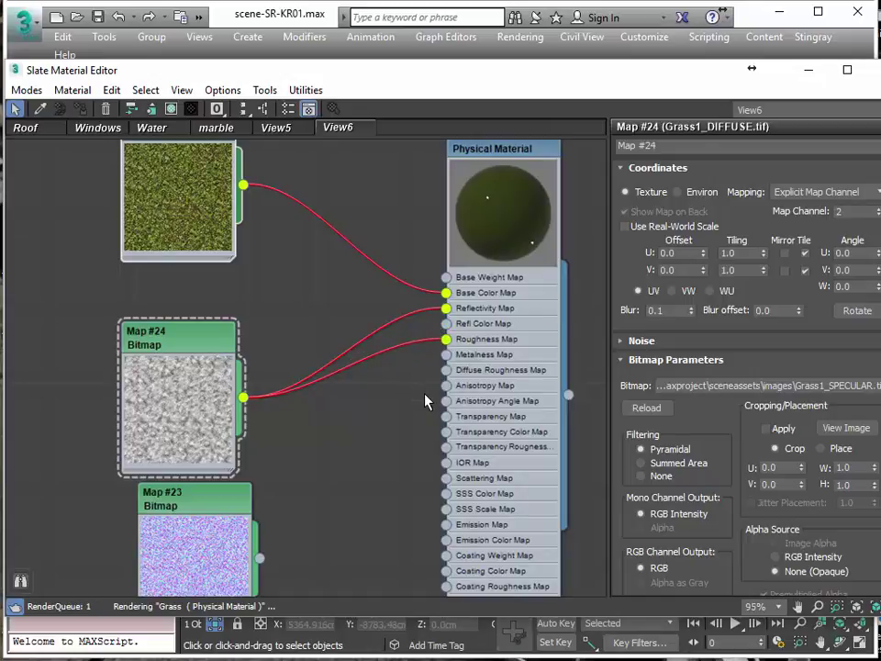
Shift the Grass material node up slightly and turn on inversion for its reflection roughness.
middle_click_drag(425, 401, 411, 444)
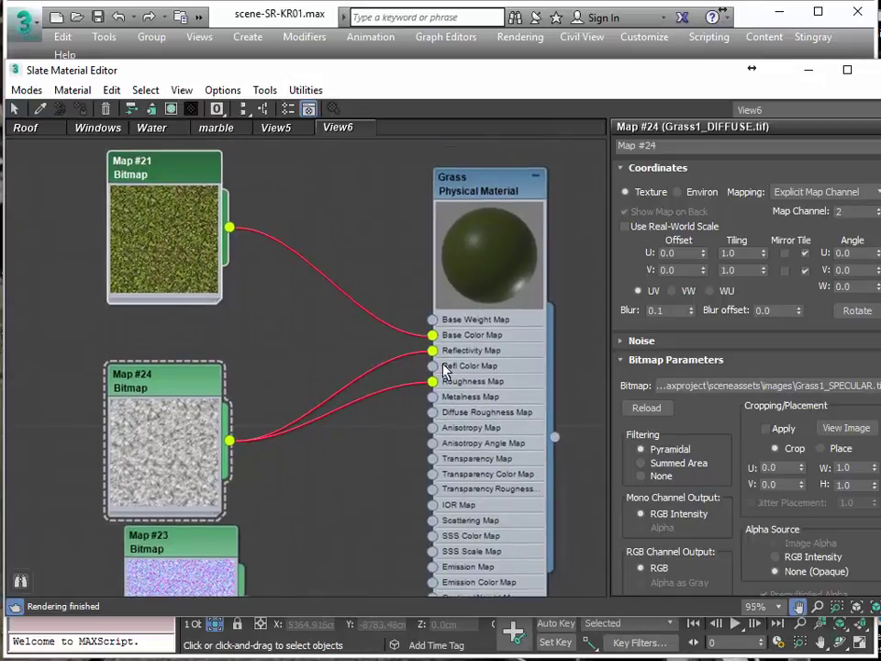
double_click(479, 184)
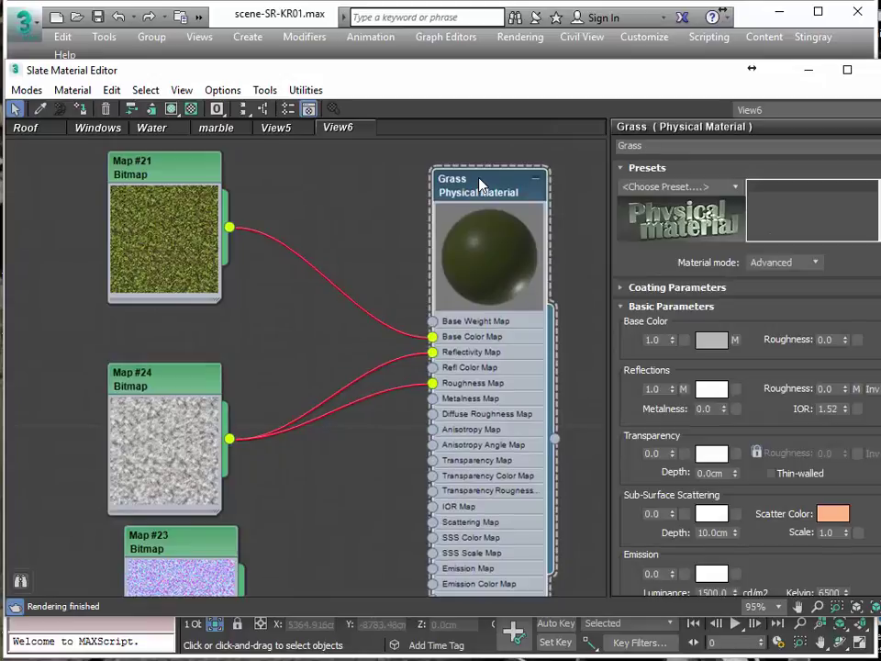
mouse_move(479, 184)
left_mouse_down()
mouse_move(489, 176)
mouse_move(483, 166)
left_mouse_up()
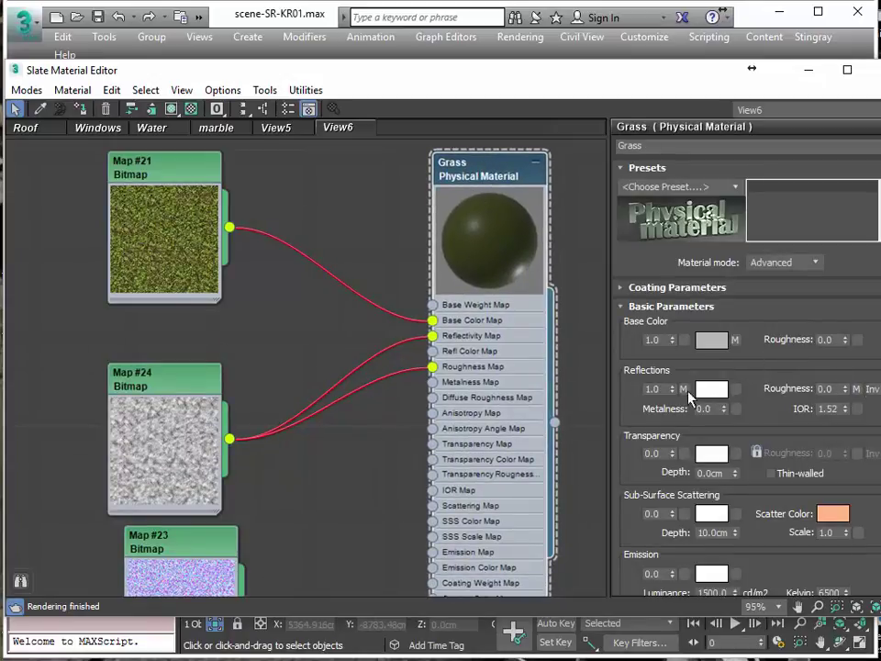
left_click(873, 390)
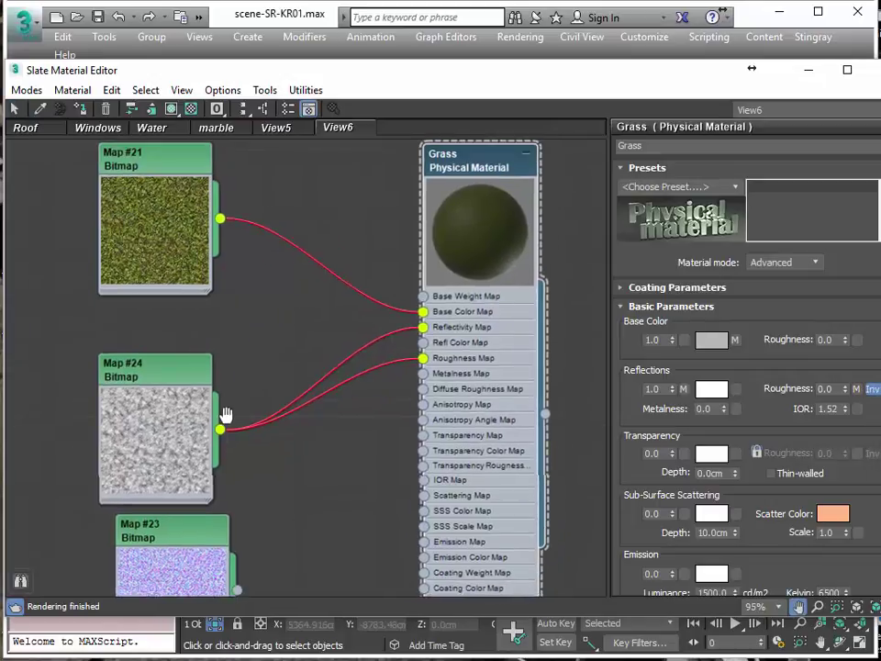
Try map channel 1 on the diffuse grass bitmap to preview it on the material sample, and return it to channel 2.
scroll(413, 358, "up", 5)
scroll(422, 335, "down", 2)
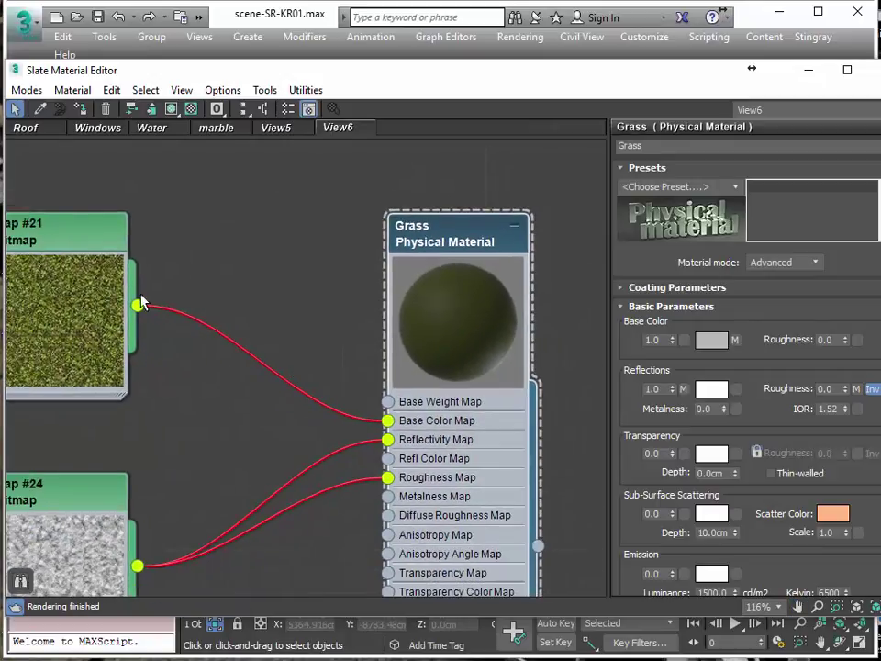
double_click(98, 245)
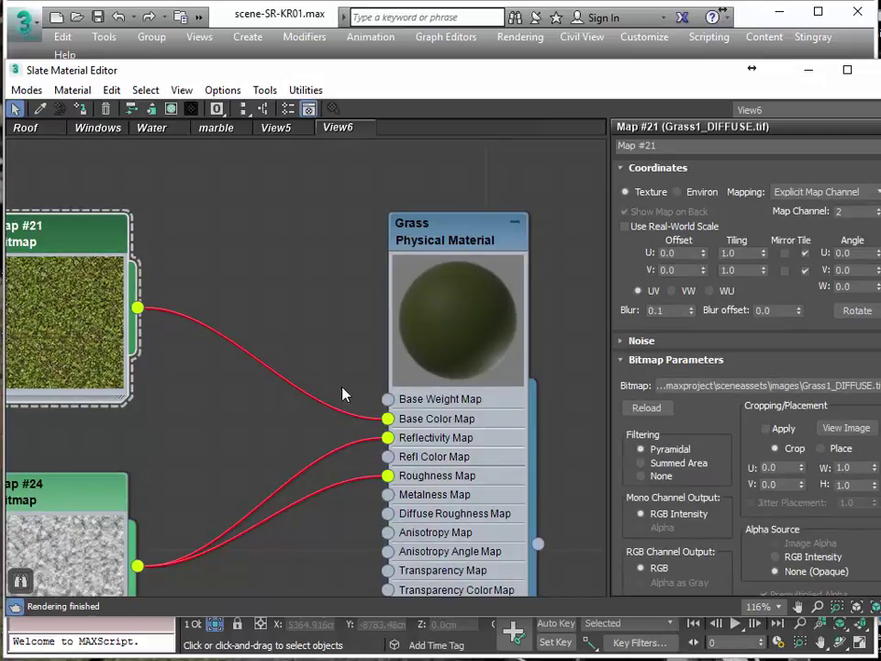
left_click(877, 216)
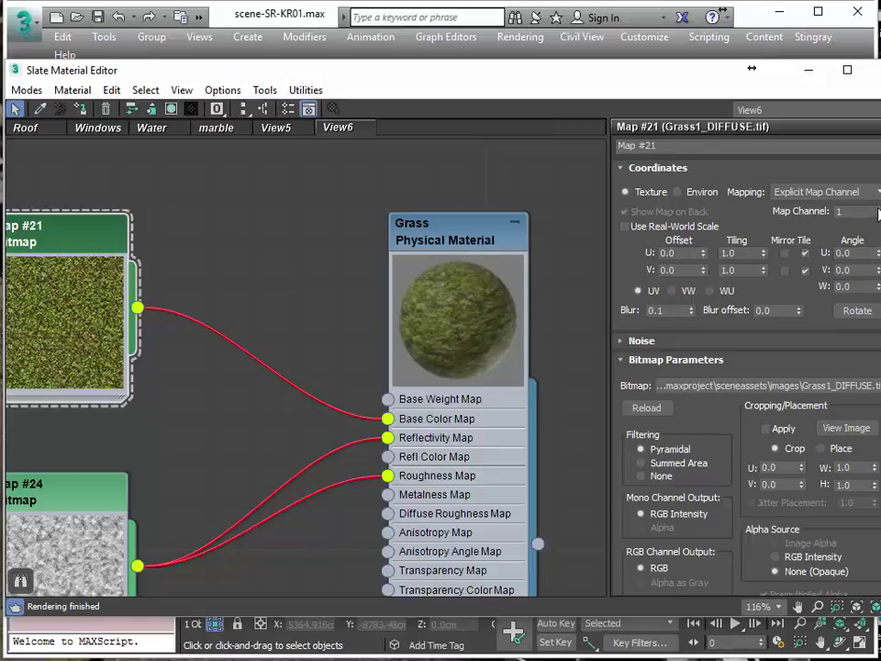
left_click(878, 211)
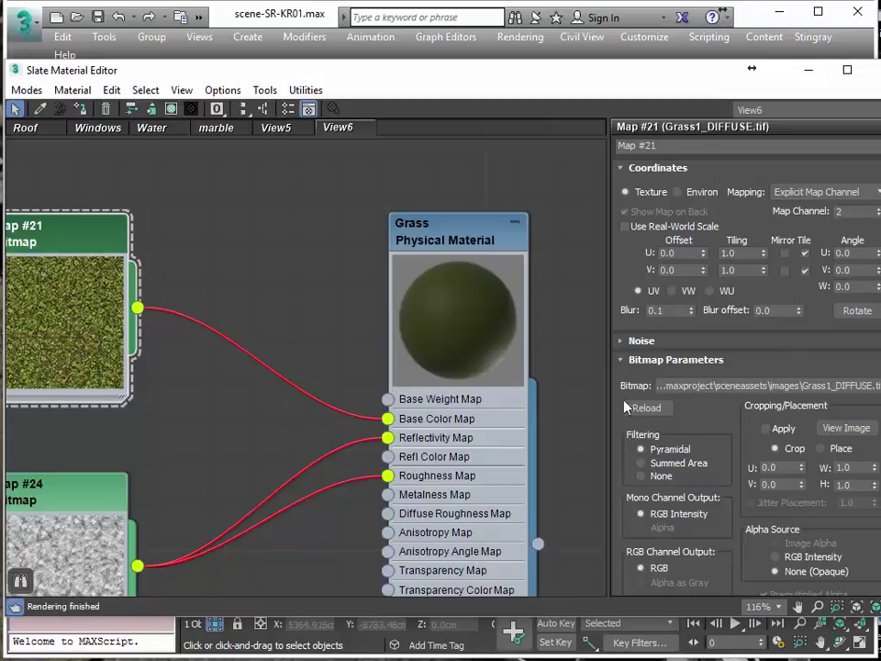
Move the normal map node farther away from the Grass material to make room between them.
middle_click_drag(377, 313, 382, 209)
scroll(382, 208, "down", 2)
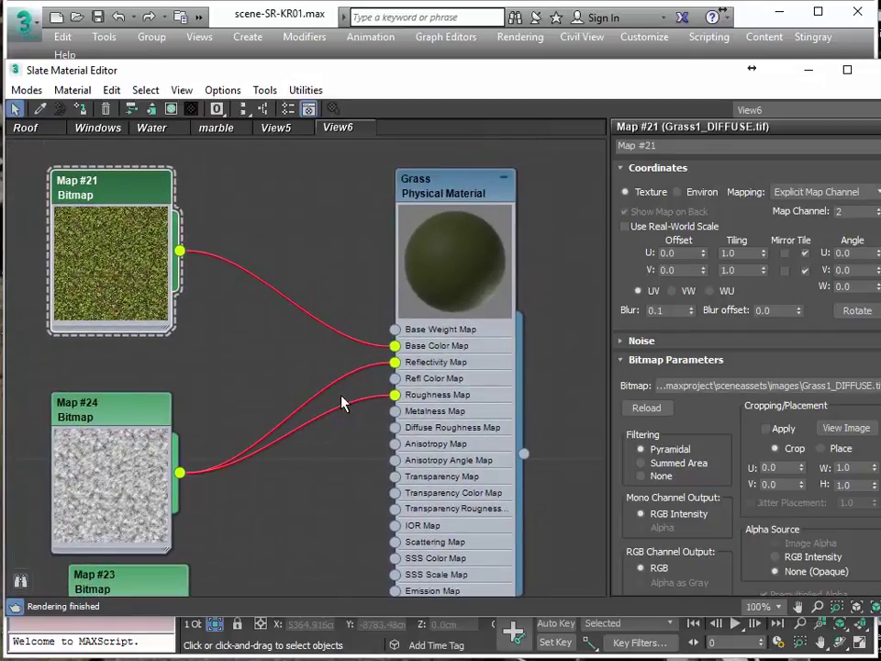
middle_click_drag(353, 403, 341, 236)
middle_click_drag(298, 426, 275, 542)
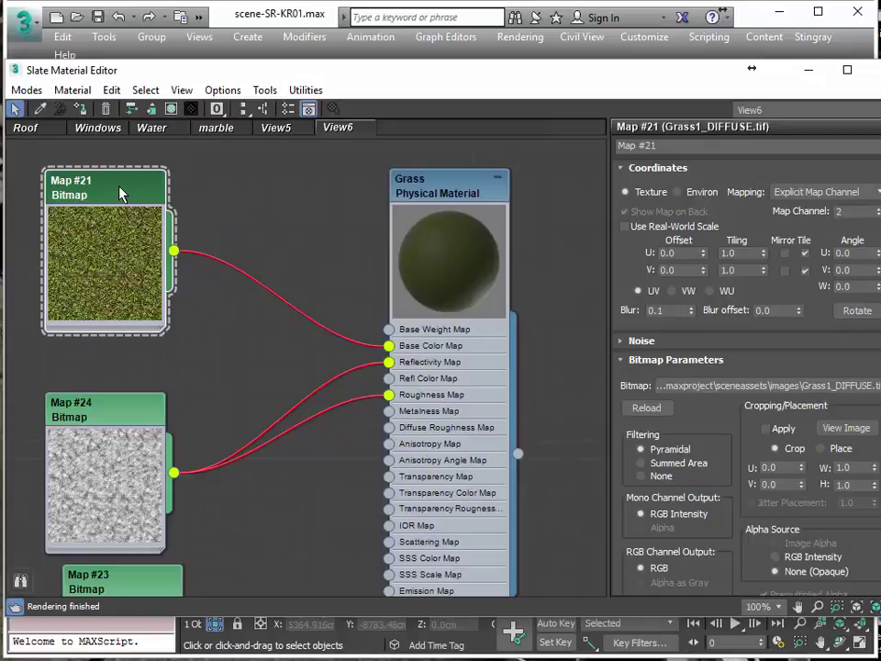
middle_click_drag(262, 395, 270, 277)
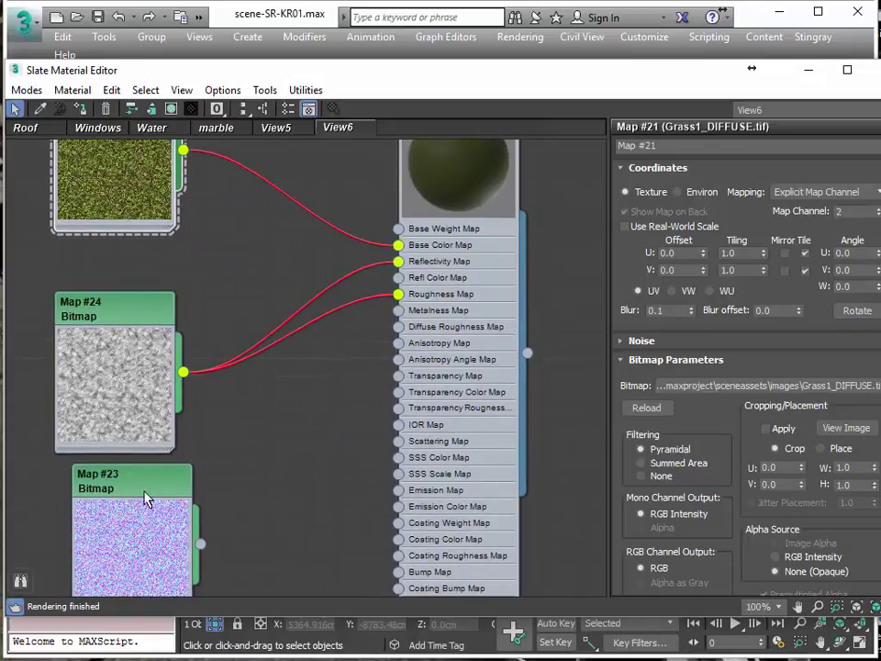
left_click_drag(148, 496, 106, 497)
middle_click_drag(200, 542, 213, 402)
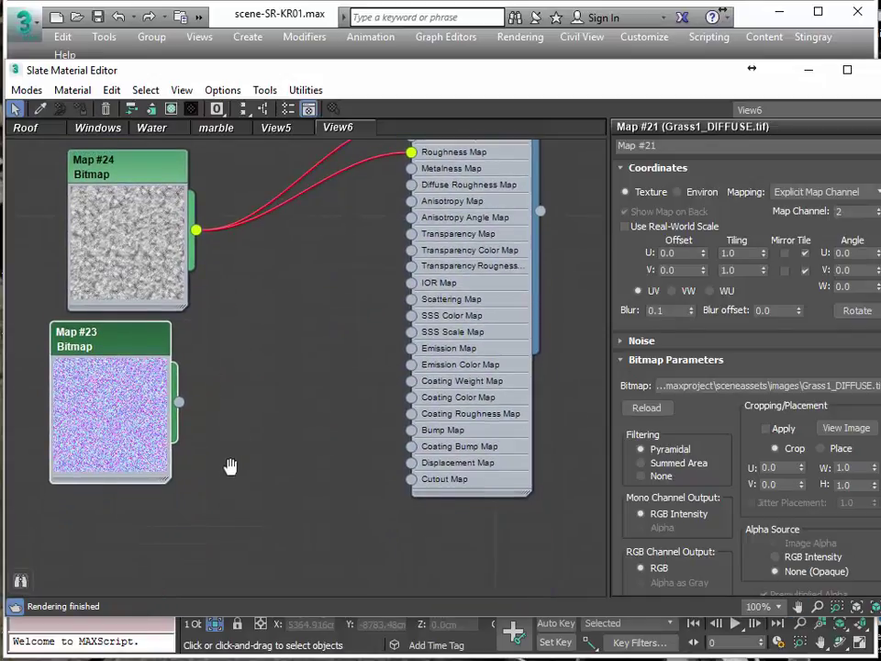
Add a Normal Bump map node between the normal grass bitmap and the Grass material.
middle_click_drag(339, 443, 321, 522)
right_click(245, 393)
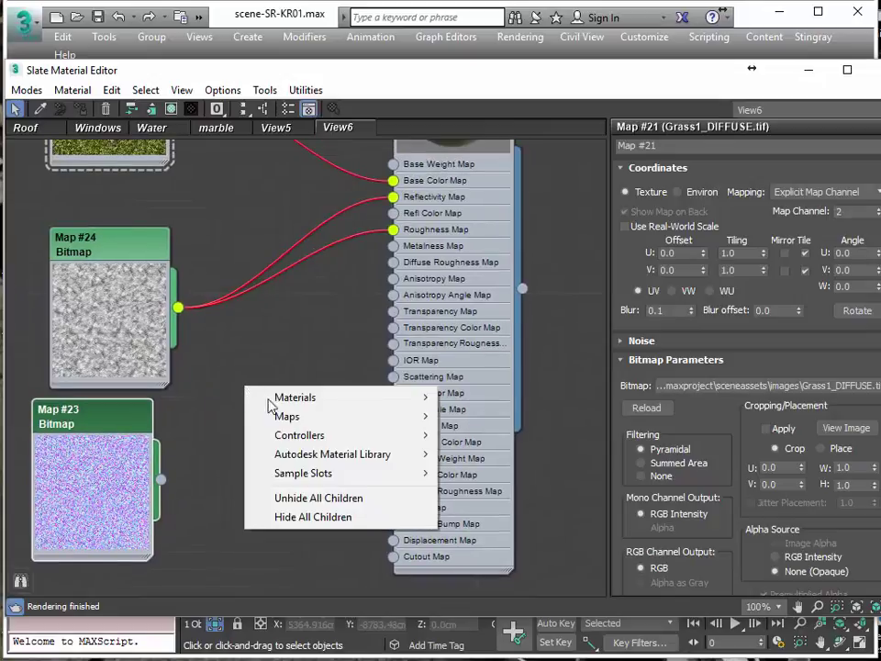
mouse_move(287, 417)
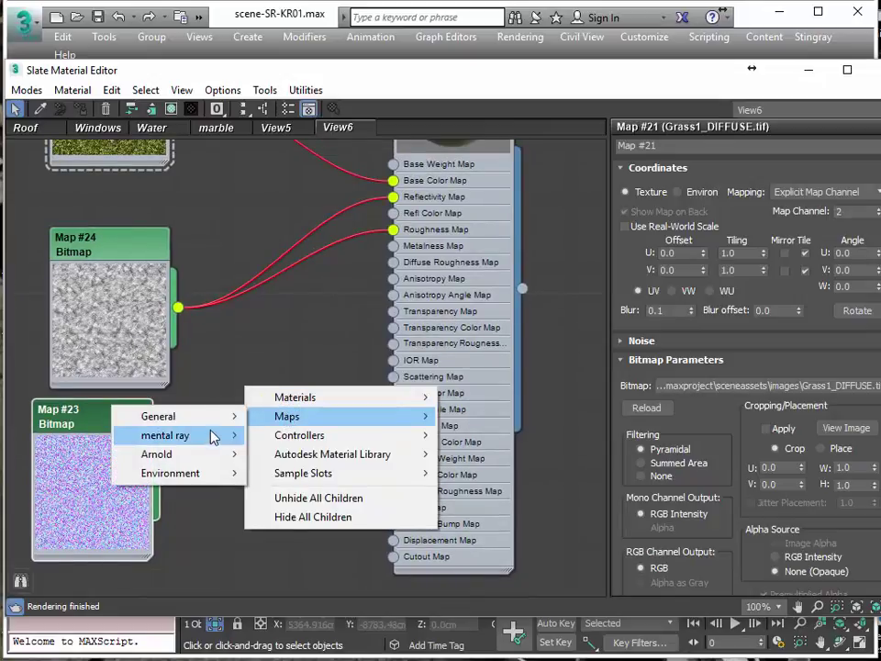
mouse_move(198, 418)
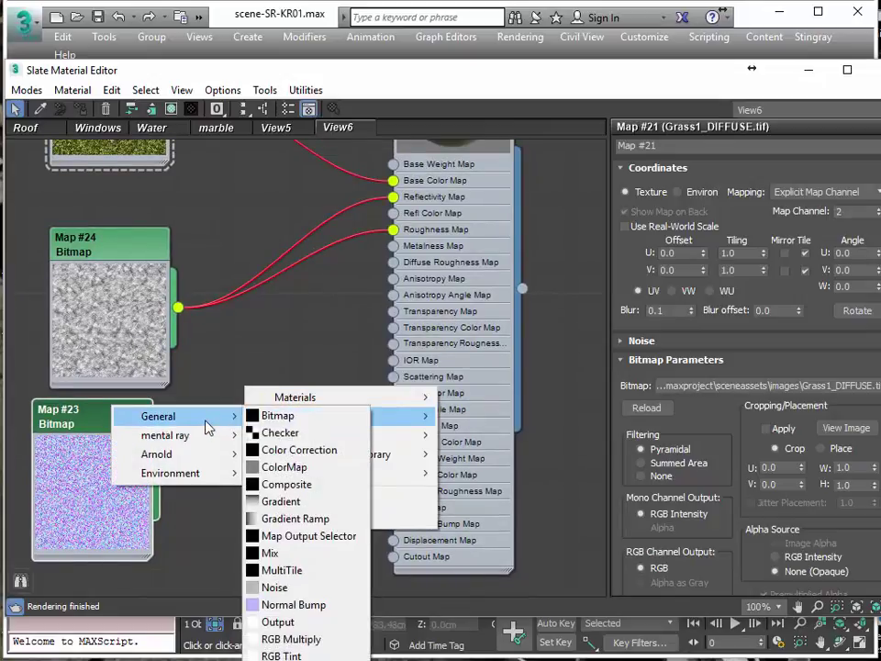
left_click(325, 604)
left_click_drag(226, 396, 243, 447)
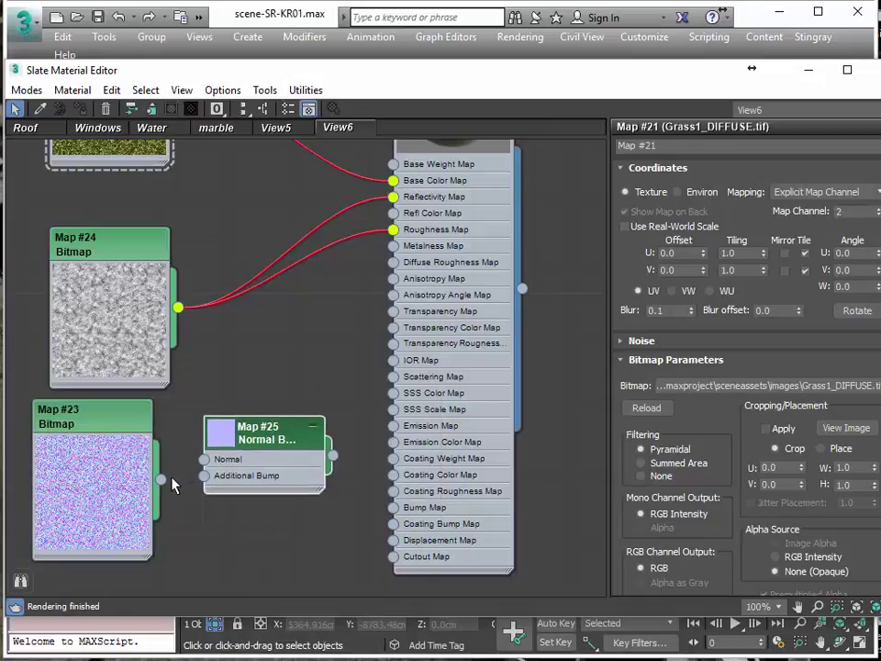
Connect the normal bitmap to the Normal Bump node's Normal input and that node's output to the Grass material's Bump Map.
left_click_drag(160, 478, 204, 459)
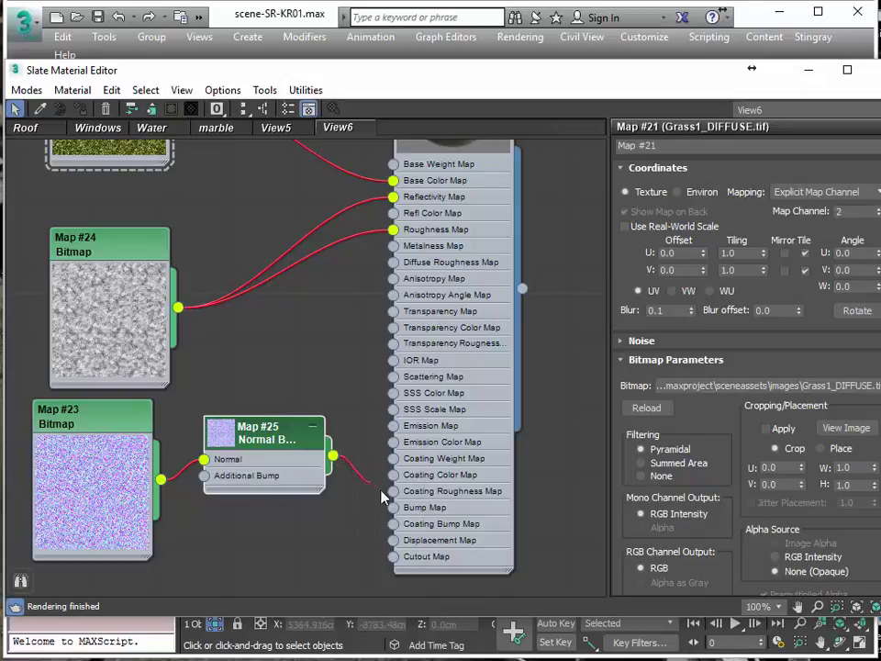
mouse_move(381, 495)
left_mouse_down()
mouse_move(390, 508)
mouse_move(367, 516)
mouse_move(393, 508)
left_mouse_up()
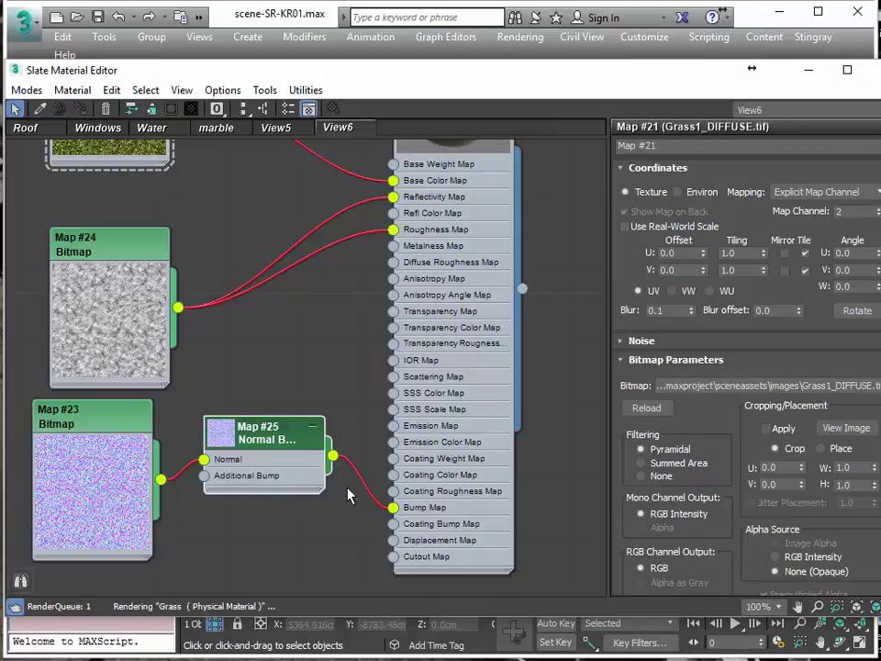
scroll(341, 408, "up", 3)
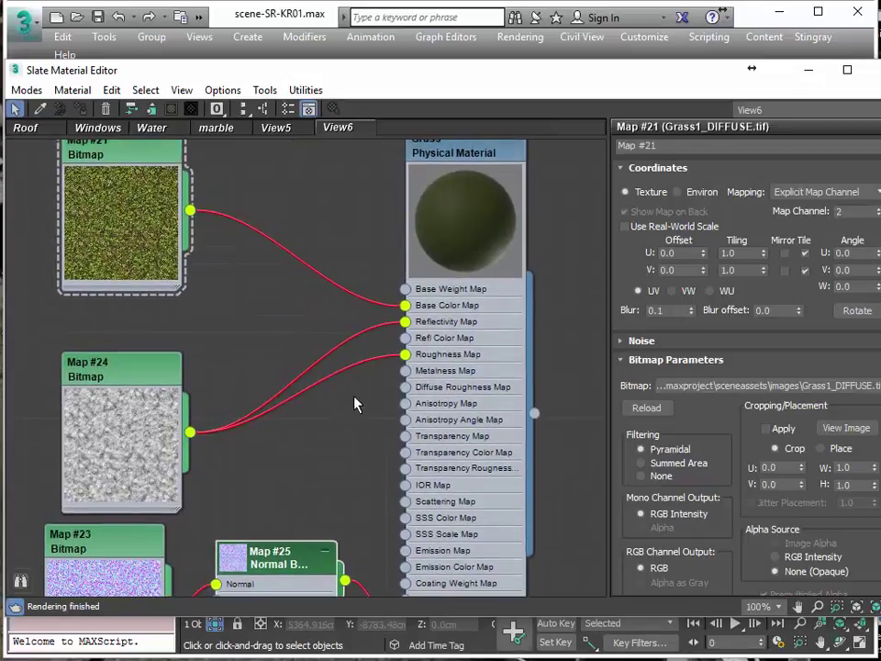
Duplicate the whole Grass material network with all its map nodes and place the copy below the original.
scroll(392, 322, "down", 3)
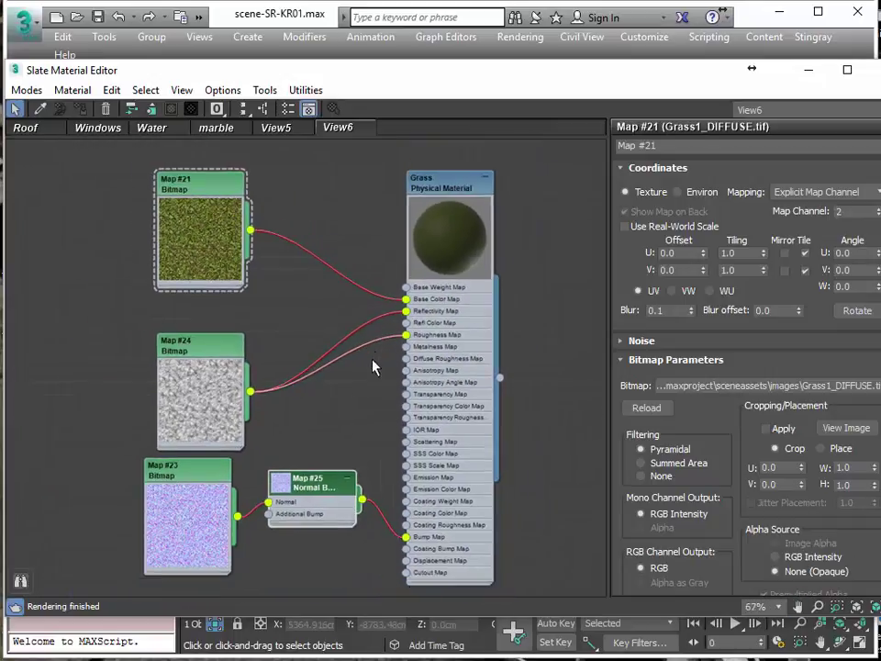
scroll(362, 369, "down", 1)
middle_click_drag(334, 357, 268, 332)
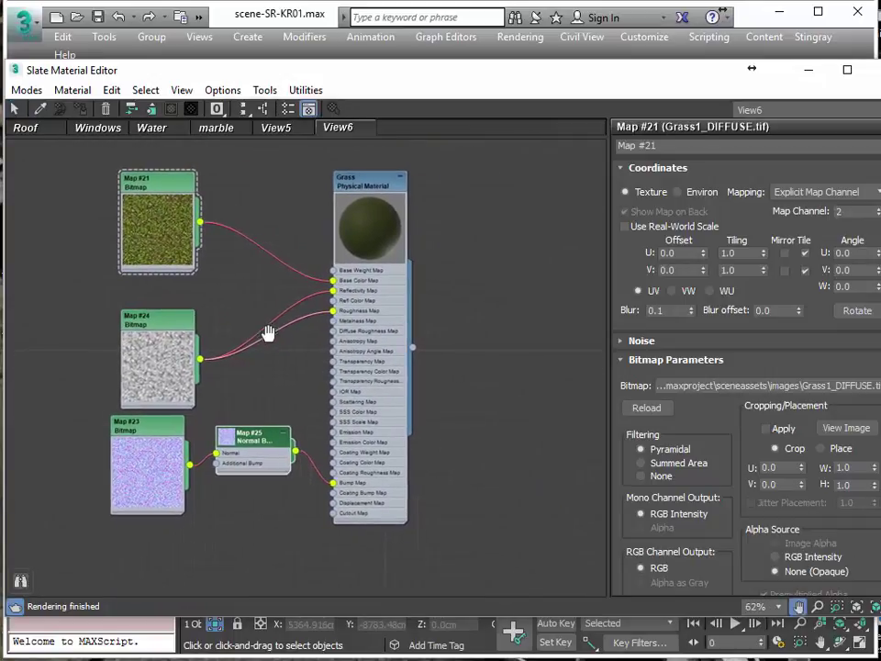
scroll(291, 350, "down", 2)
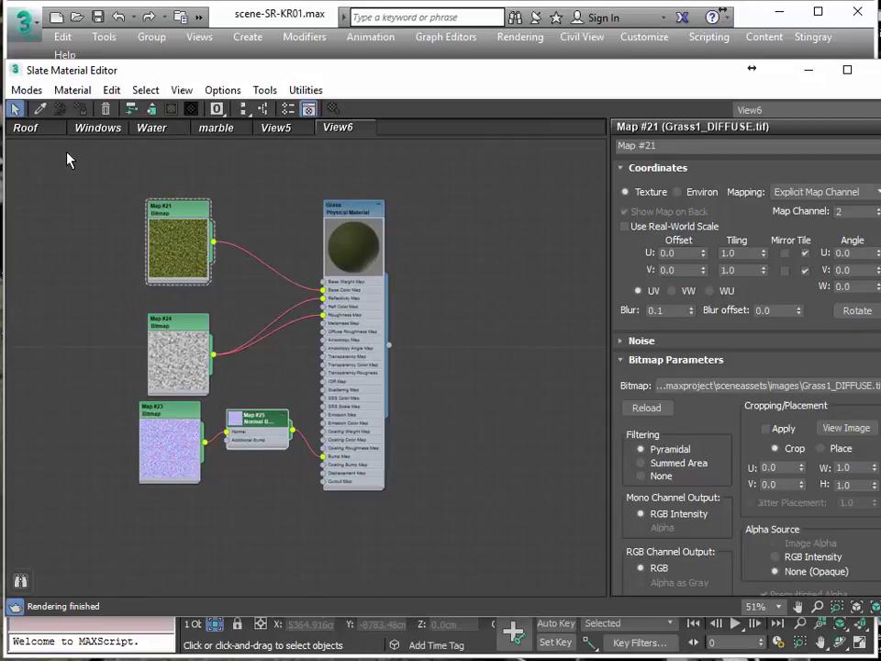
left_click_drag(66, 160, 436, 574)
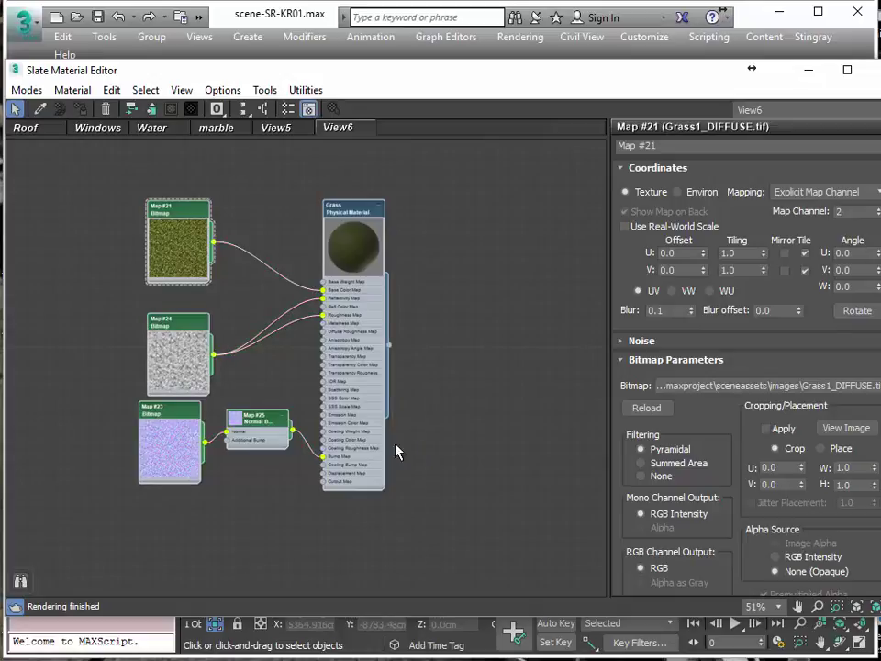
scroll(391, 247, "down", 3)
scroll(399, 269, "up", 2)
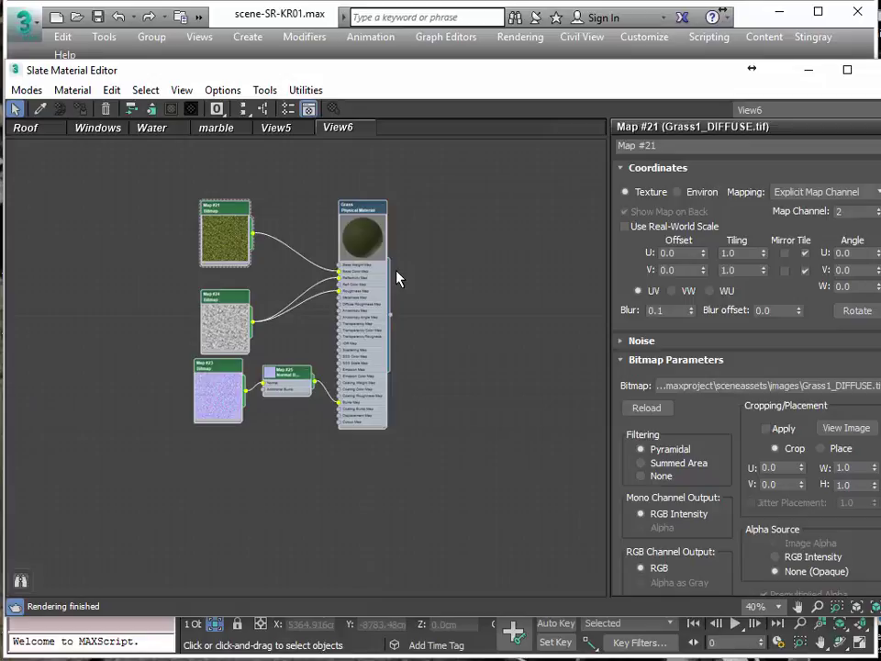
middle_click_drag(360, 356, 388, 349)
scroll(387, 350, "down", 3)
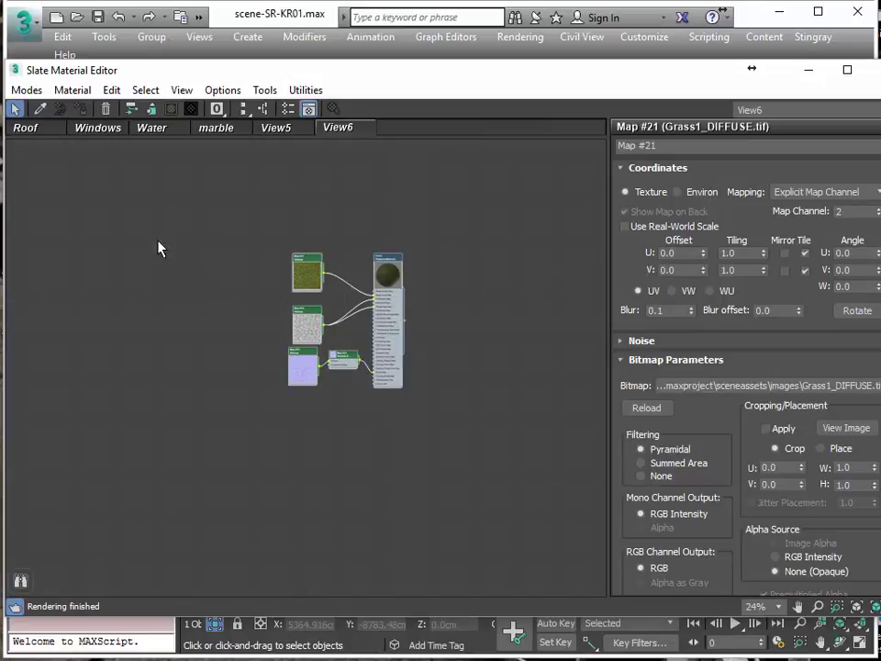
left_click_drag(177, 203, 445, 437)
middle_click_drag(444, 437, 376, 388)
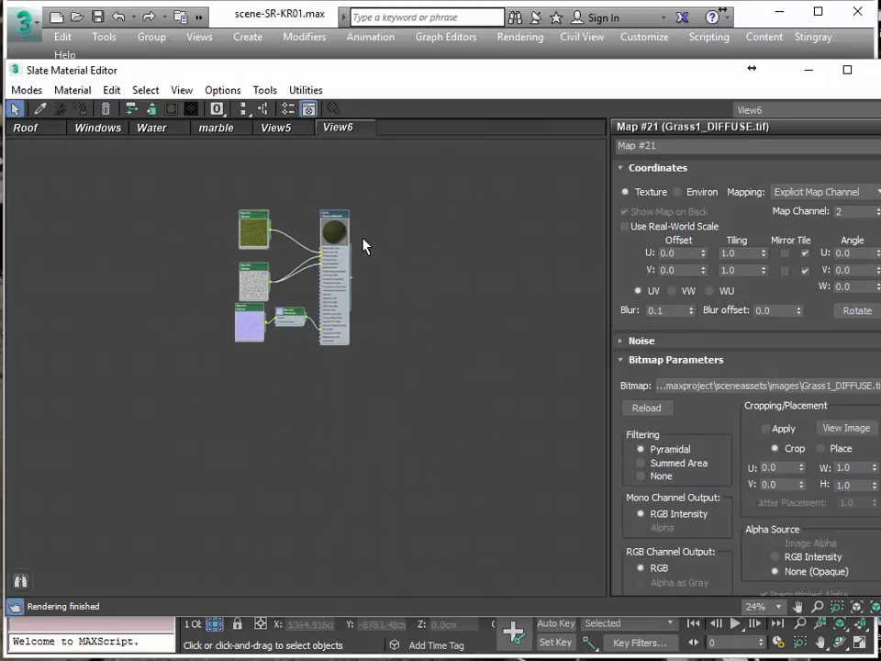
left_click_drag(334, 265, 349, 409, "shift")
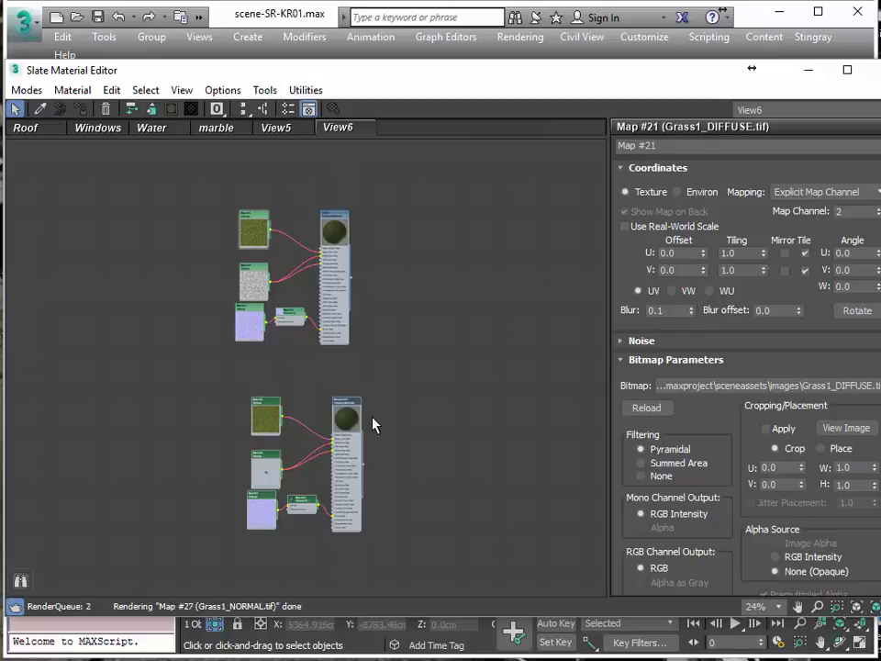
Set the W angle of the duplicated diffuse grass bitmap to 33.
scroll(370, 421, "up", 4)
middle_click_drag(367, 429, 466, 284)
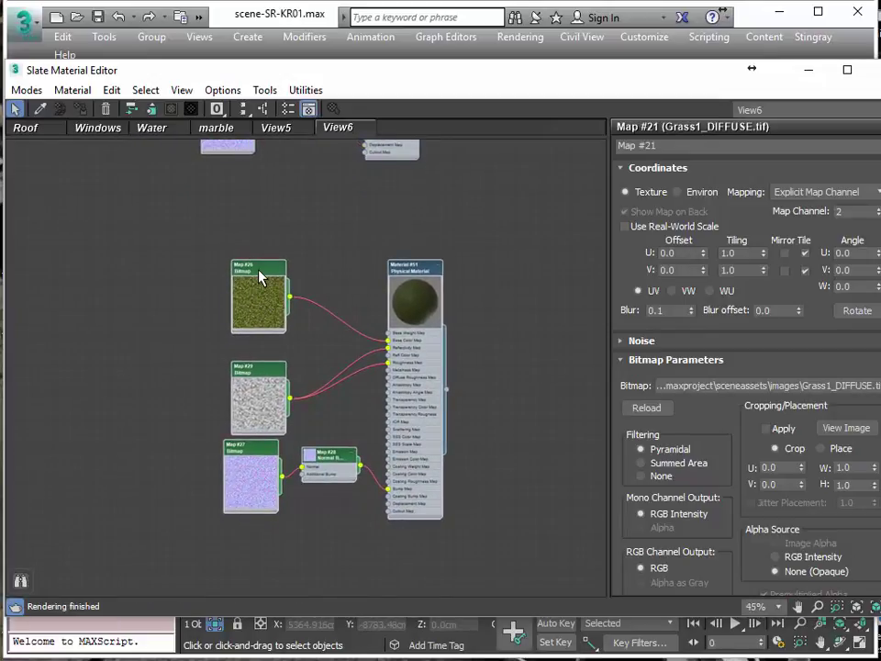
double_click(260, 277)
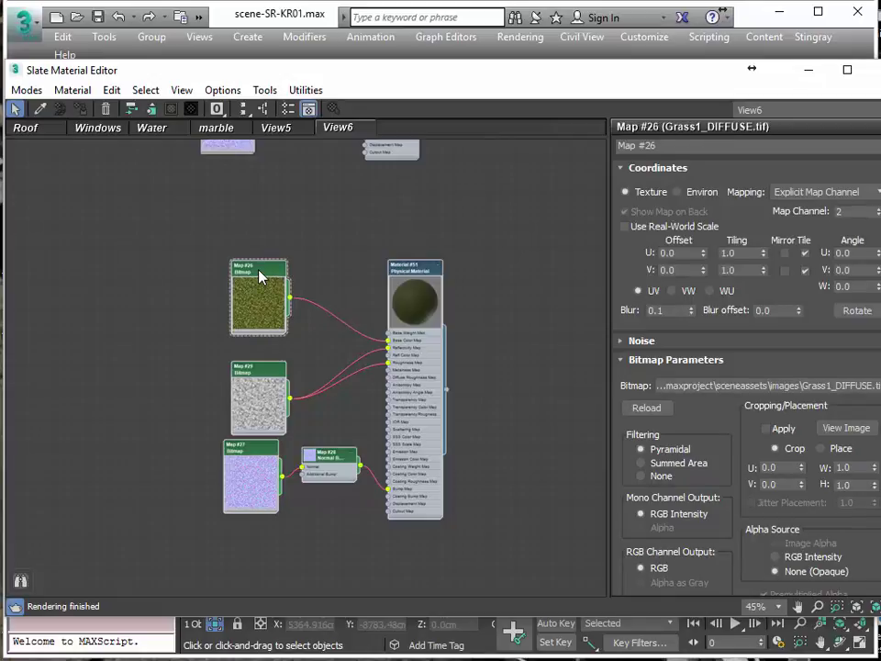
double_click(856, 213)
middle_click_drag(497, 341, 487, 384)
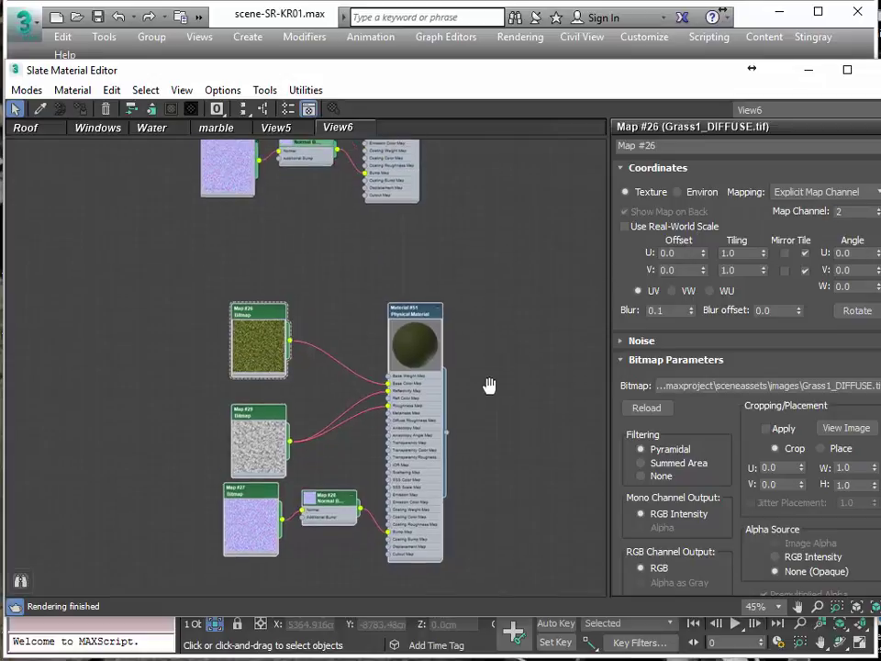
scroll(488, 404, "up", 1)
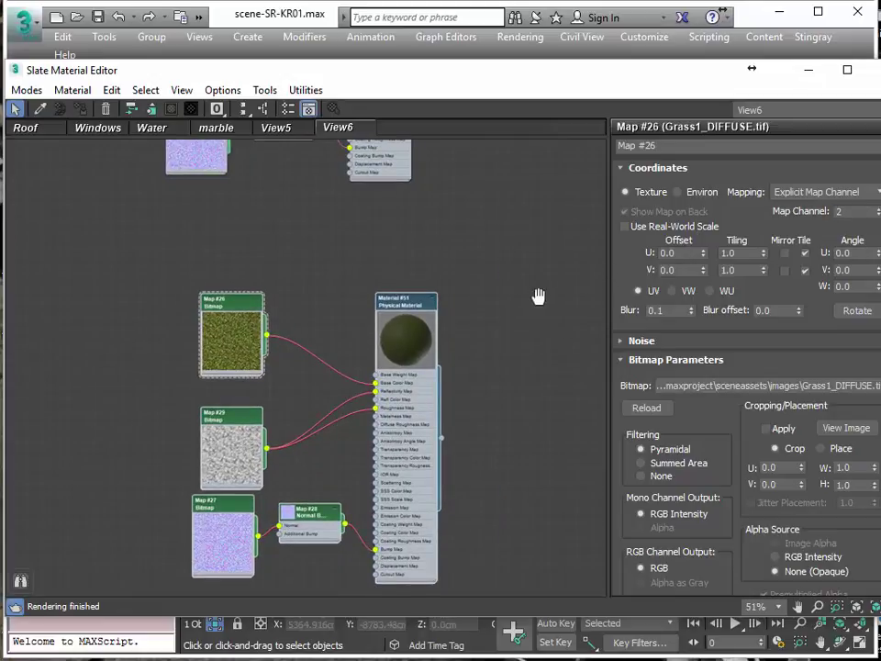
scroll(369, 260, "up", 2)
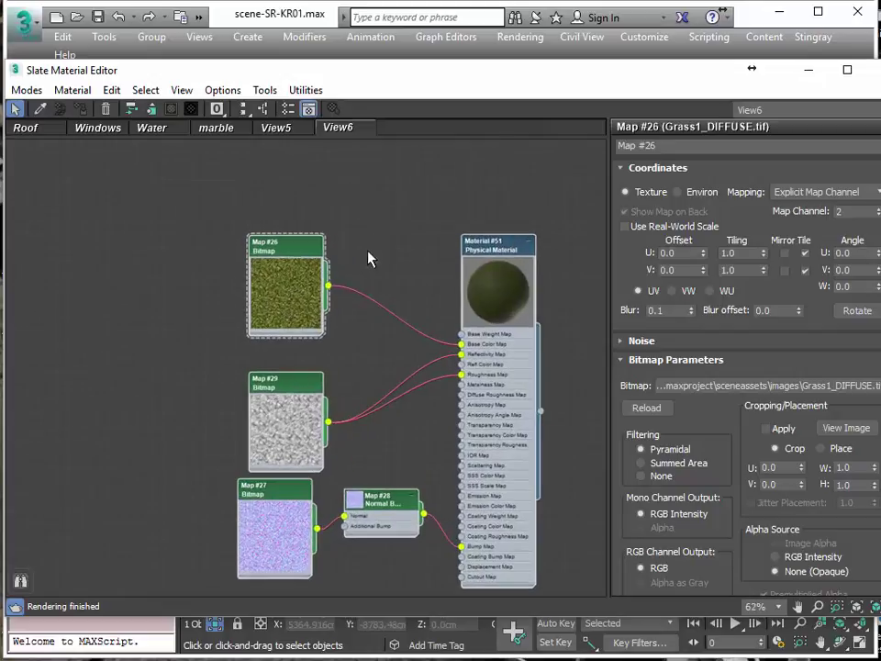
left_click(843, 287)
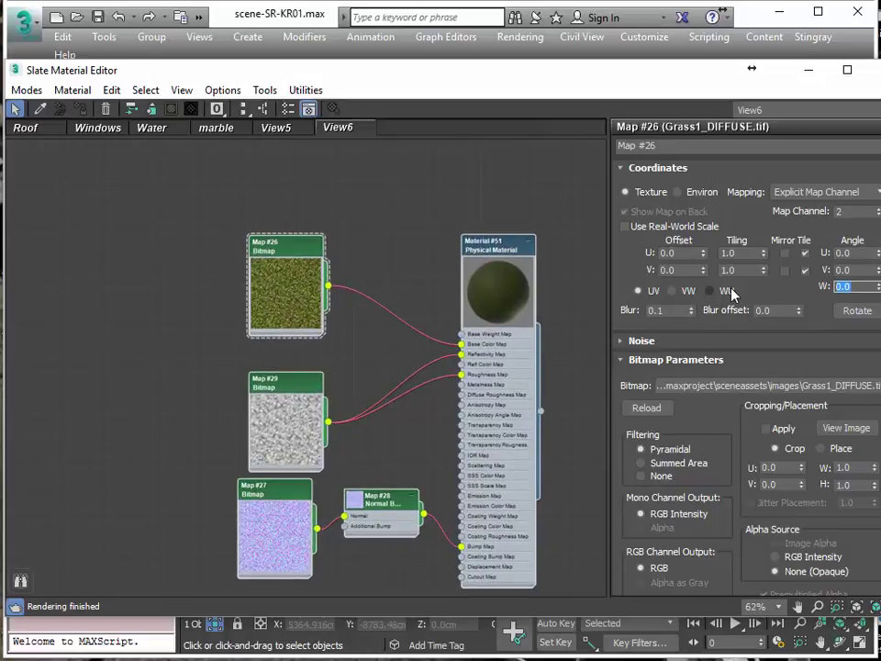
type("33")
key("Return")
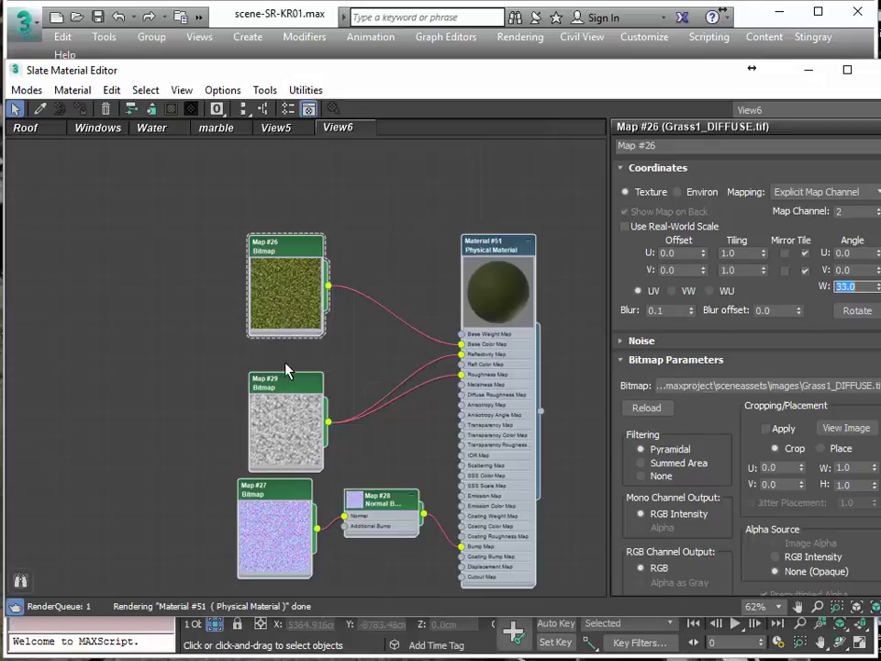
Set the W angle to 33 on both the duplicated specular and the duplicated normal grass bitmaps.
left_click(274, 408)
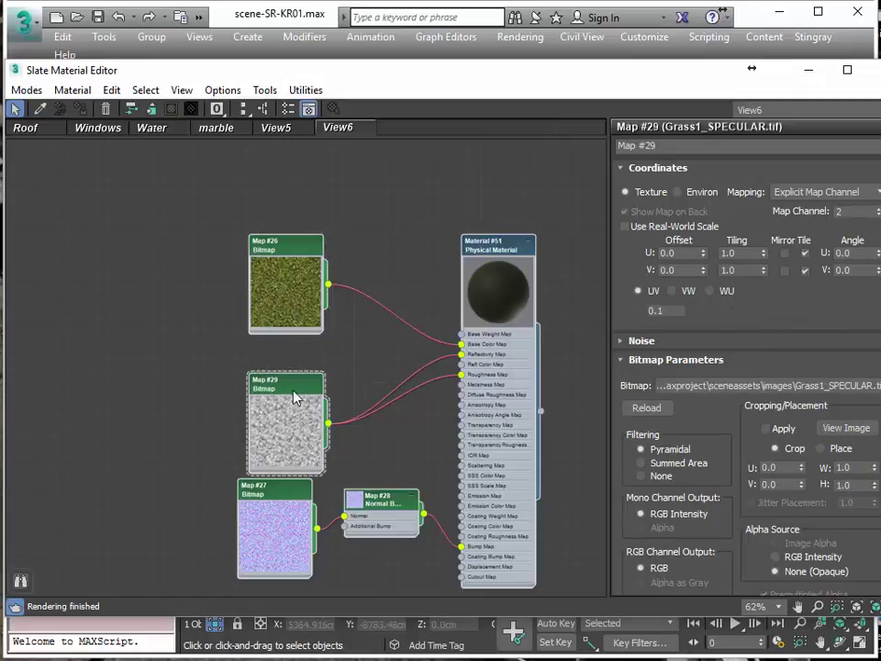
left_click(842, 287)
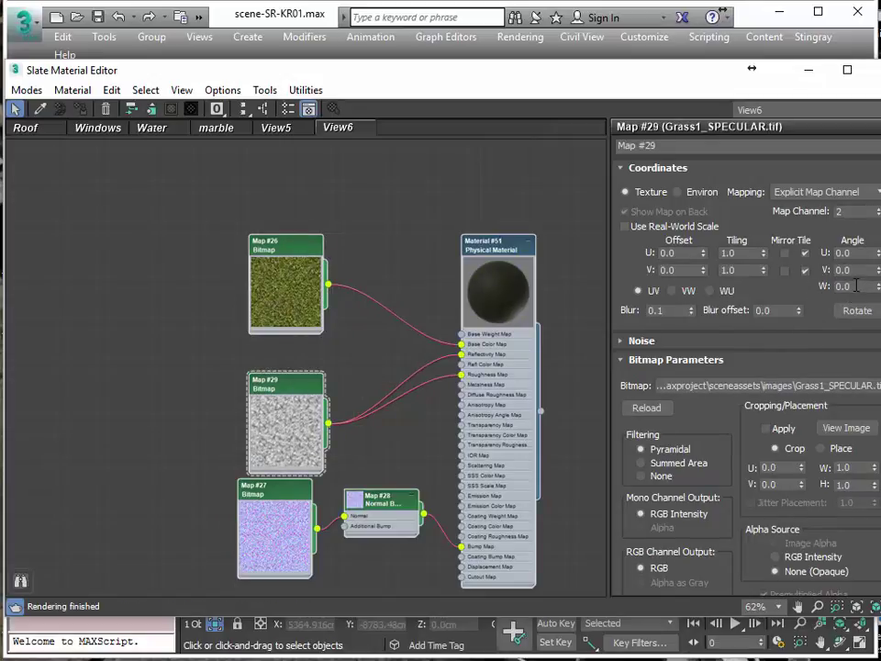
type("33")
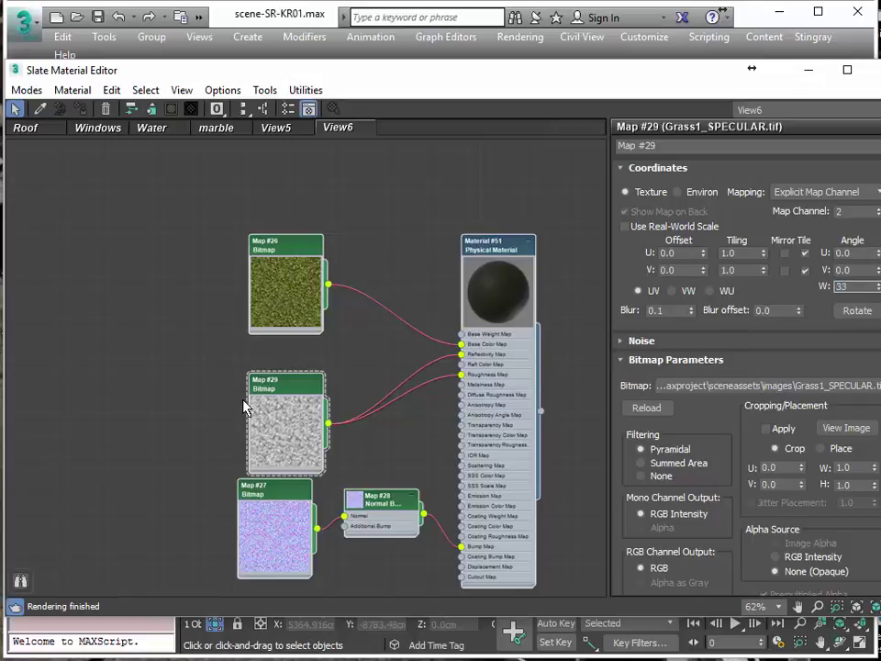
left_click(288, 497)
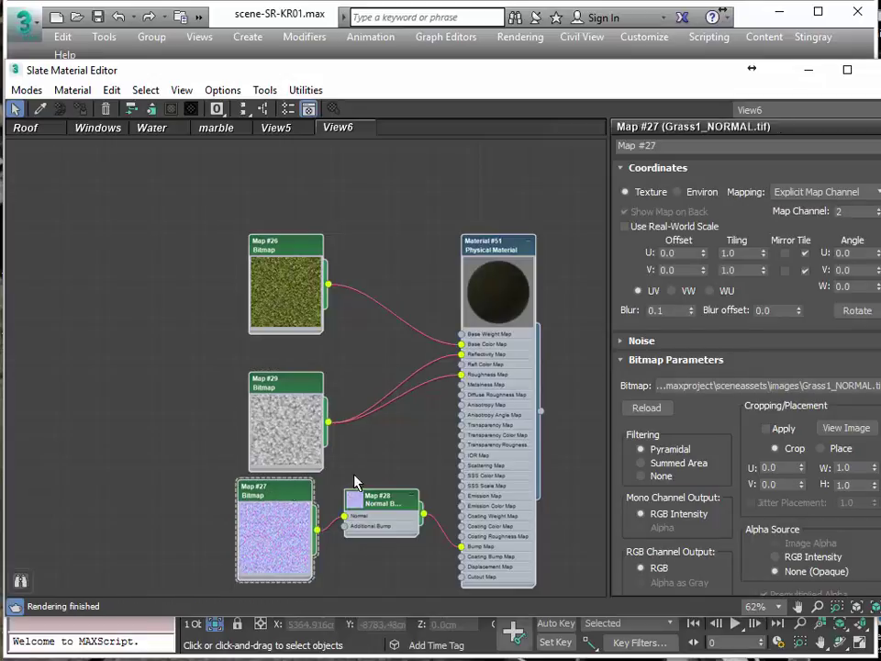
left_click(843, 287)
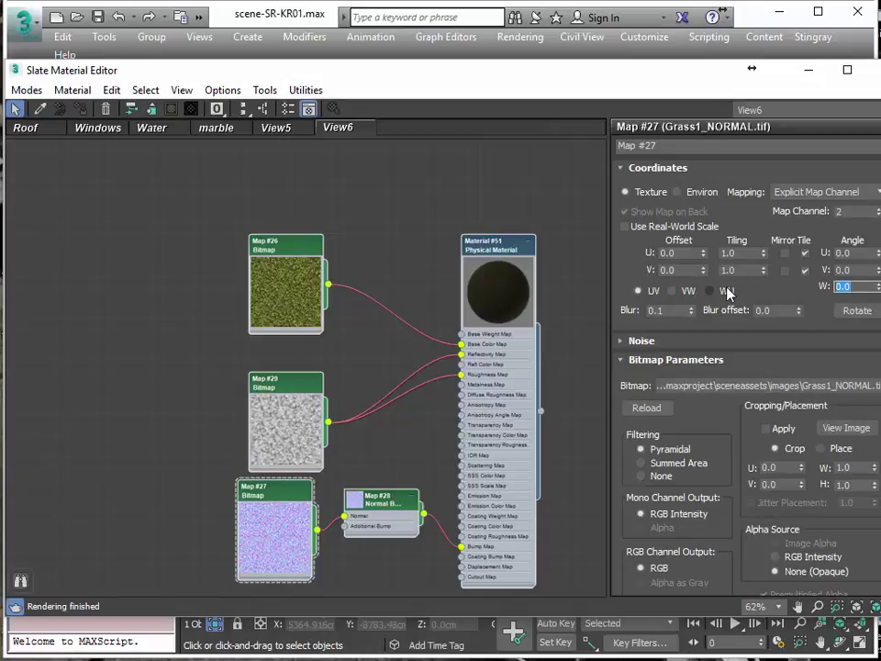
type("33")
key("Return")
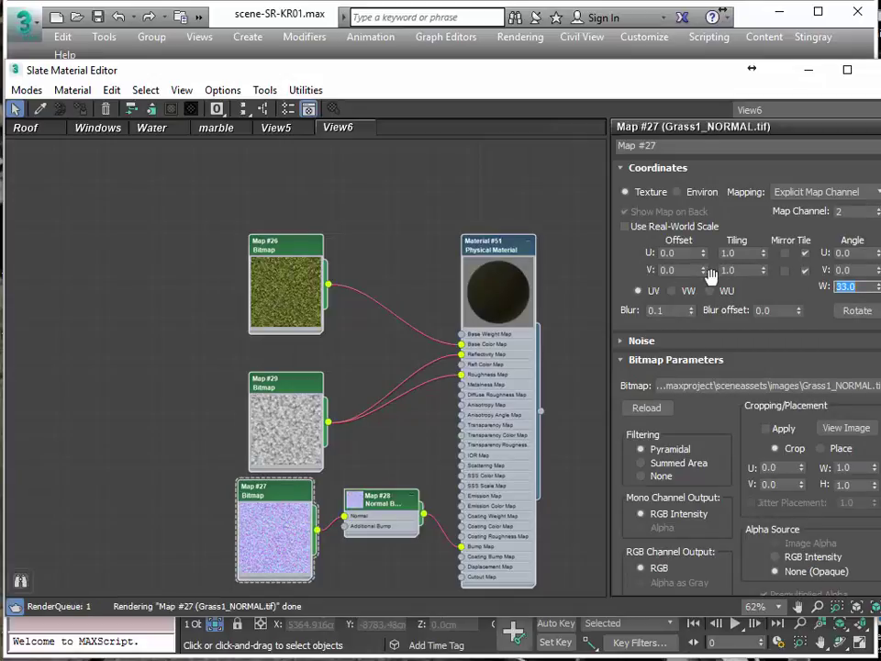
Shift the duplicated material network slightly down and away from the original Grass network.
middle_click_drag(382, 315, 415, 351)
scroll(407, 321, "down", 3)
scroll(403, 401, "up", 1)
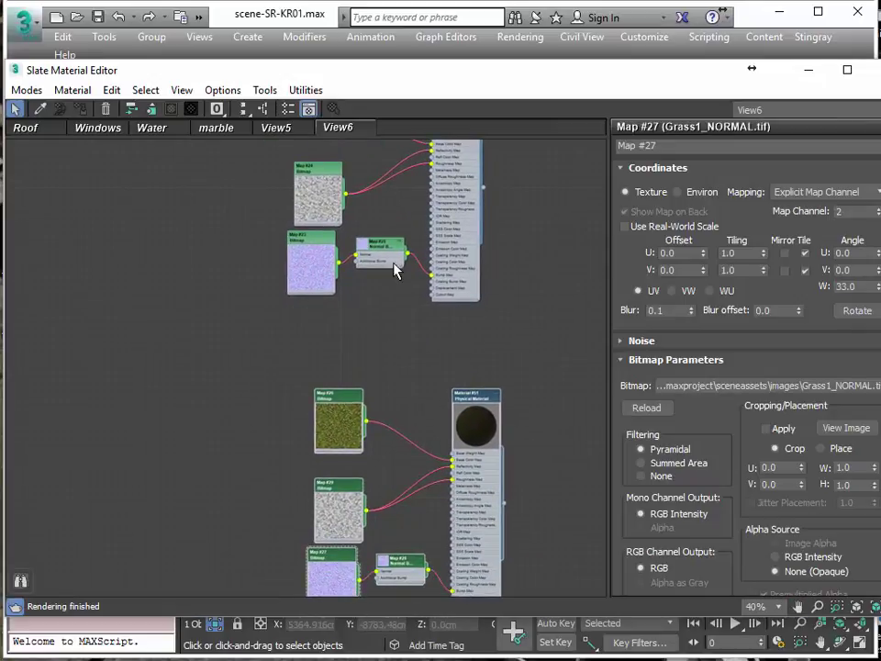
middle_click_drag(358, 147, 357, 235)
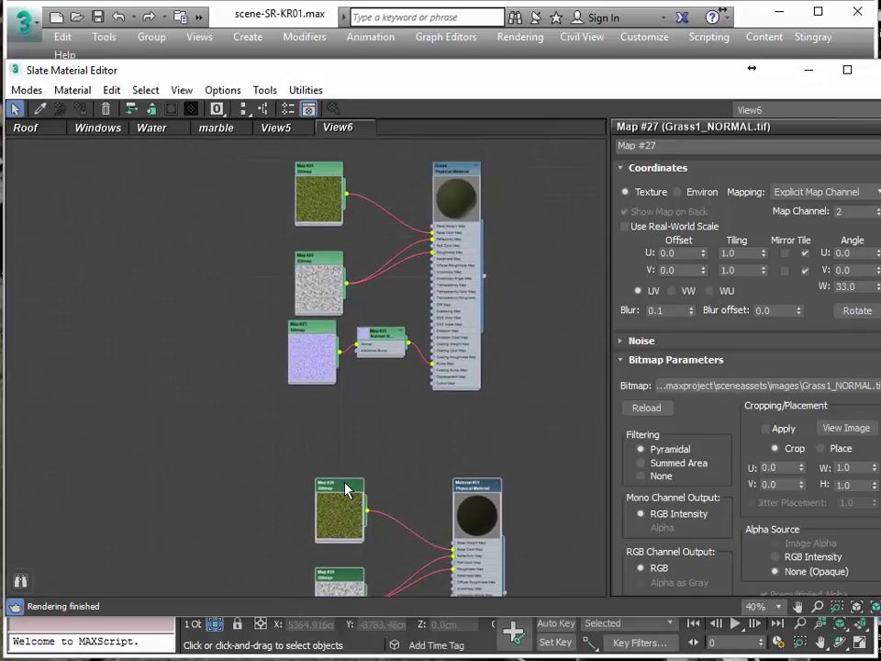
scroll(383, 490, "up", 2)
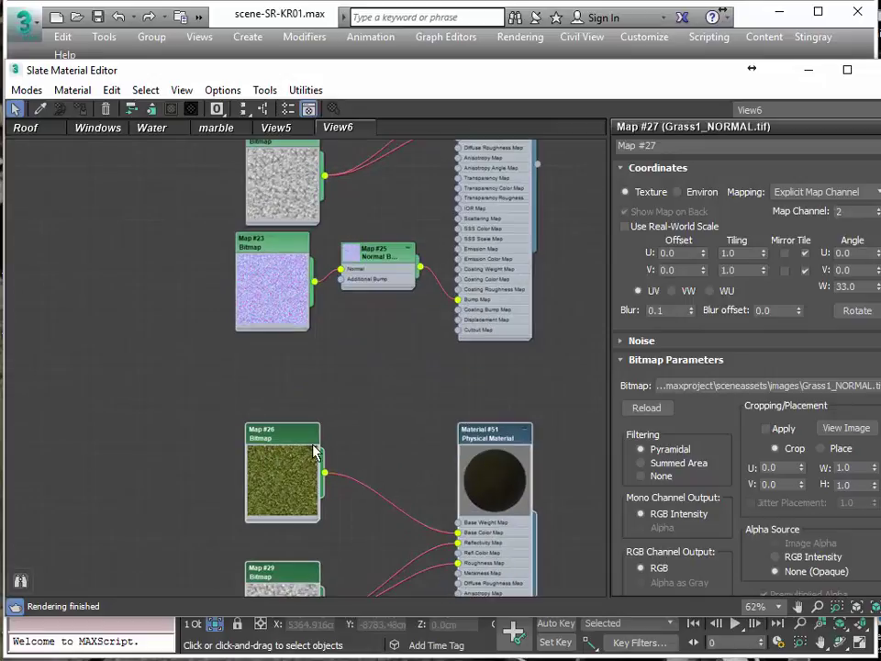
scroll(299, 437, "down", 1)
scroll(358, 381, "down", 4)
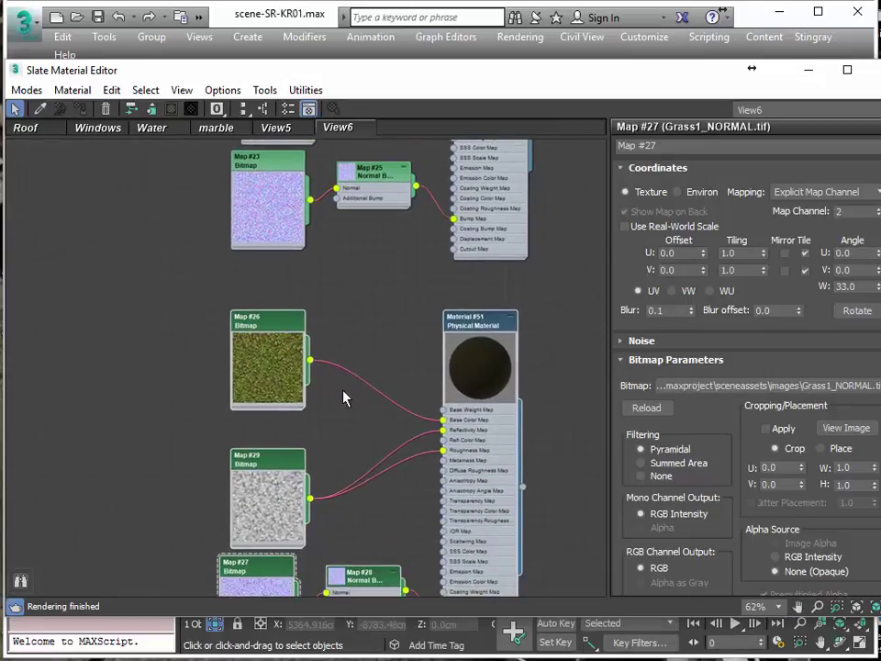
scroll(342, 390, "up", 1)
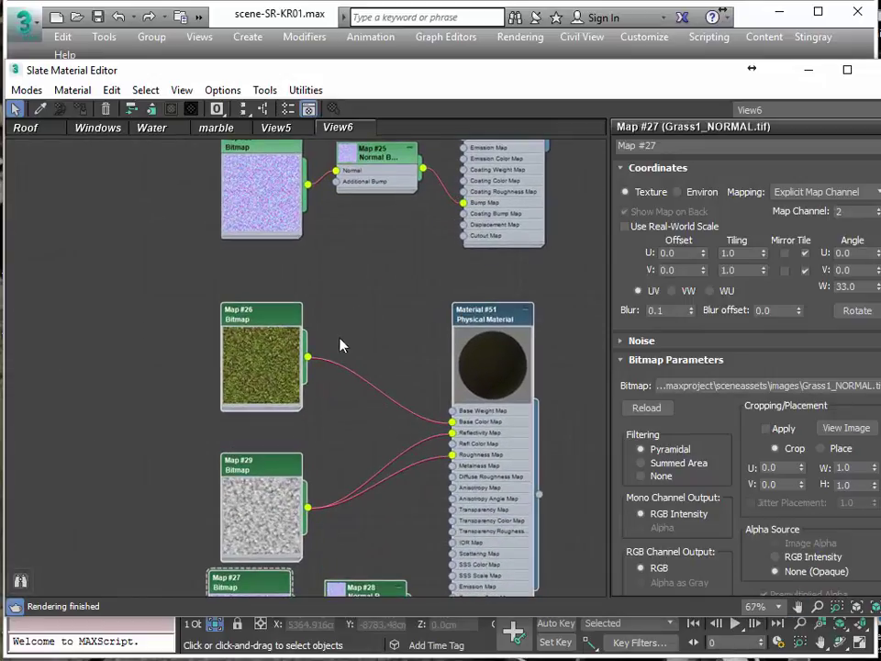
left_click_drag(291, 315, 281, 340)
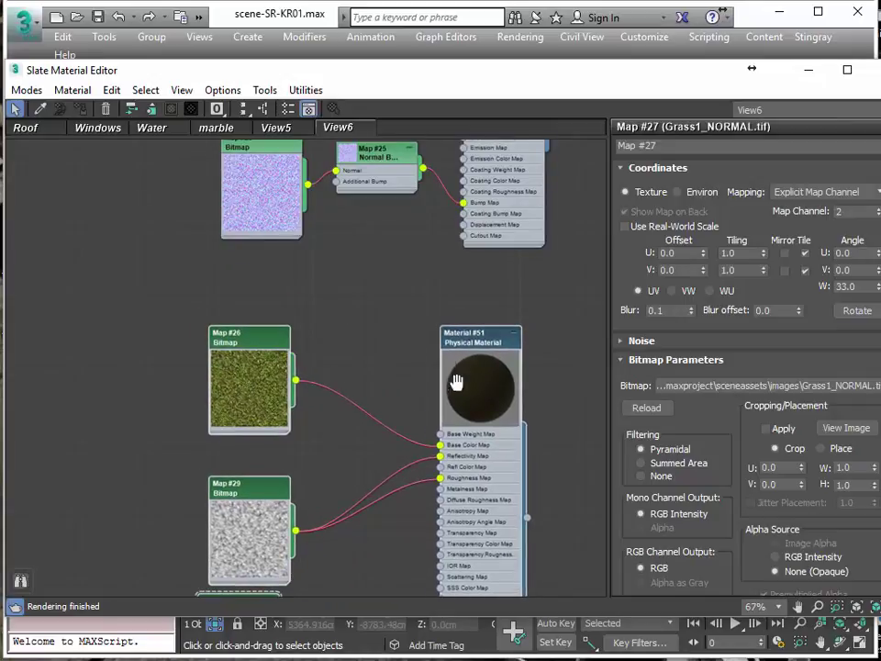
scroll(448, 366, "down", 3)
middle_click_drag(448, 366, 387, 430)
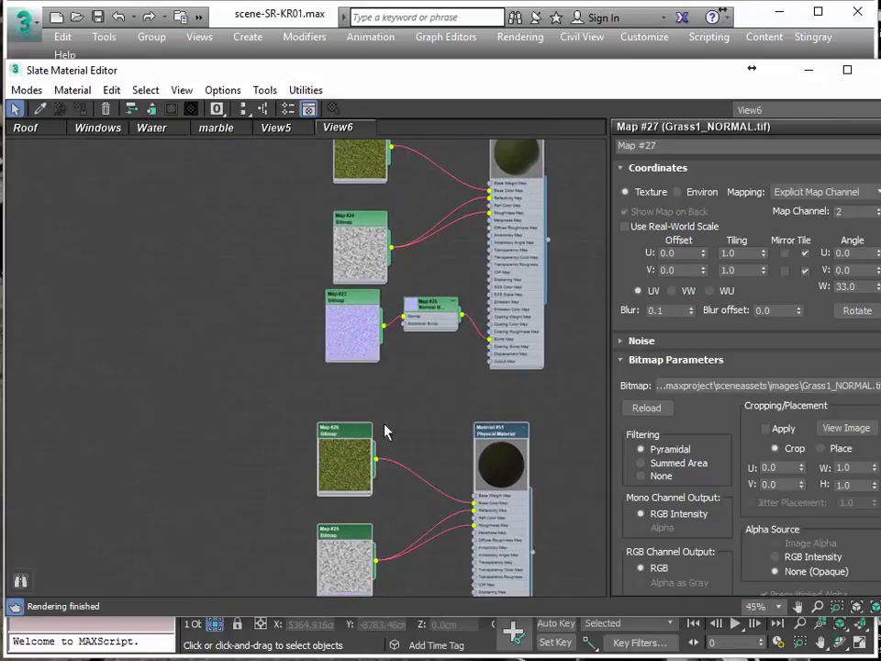
Try map channel 1 on the duplicated diffuse grass bitmap and restore it to channel 2.
double_click(360, 441)
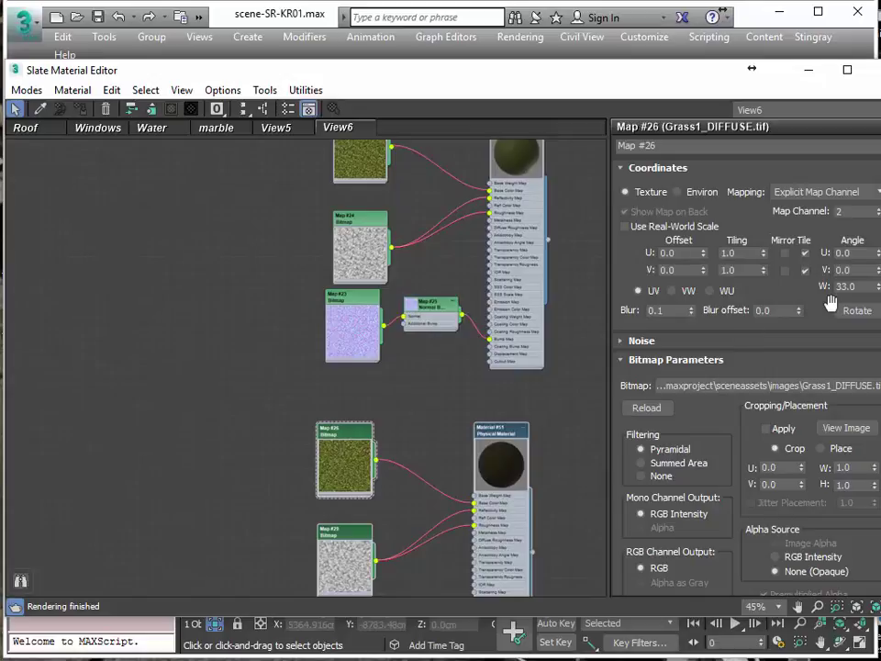
left_click(878, 215)
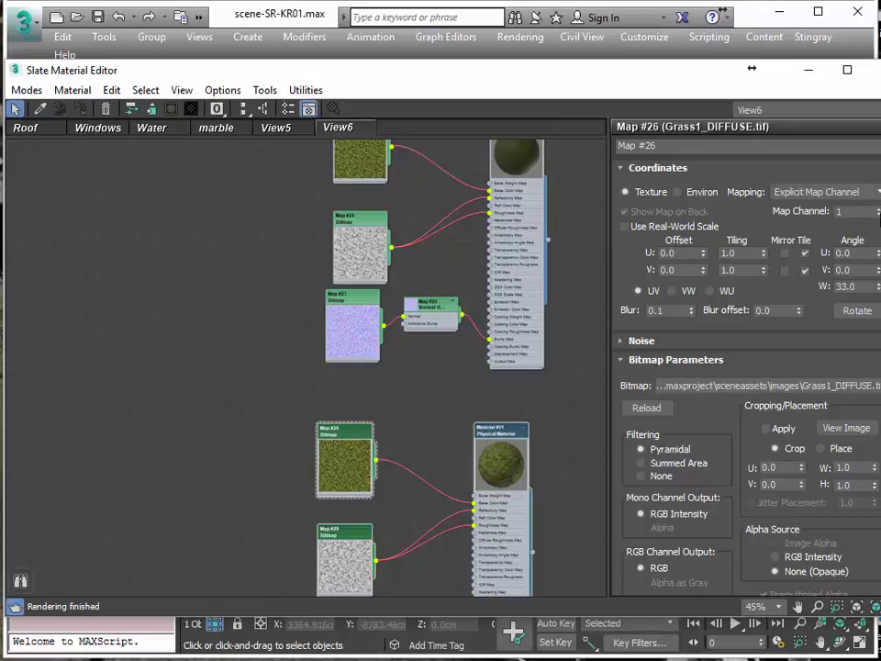
left_click(878, 212)
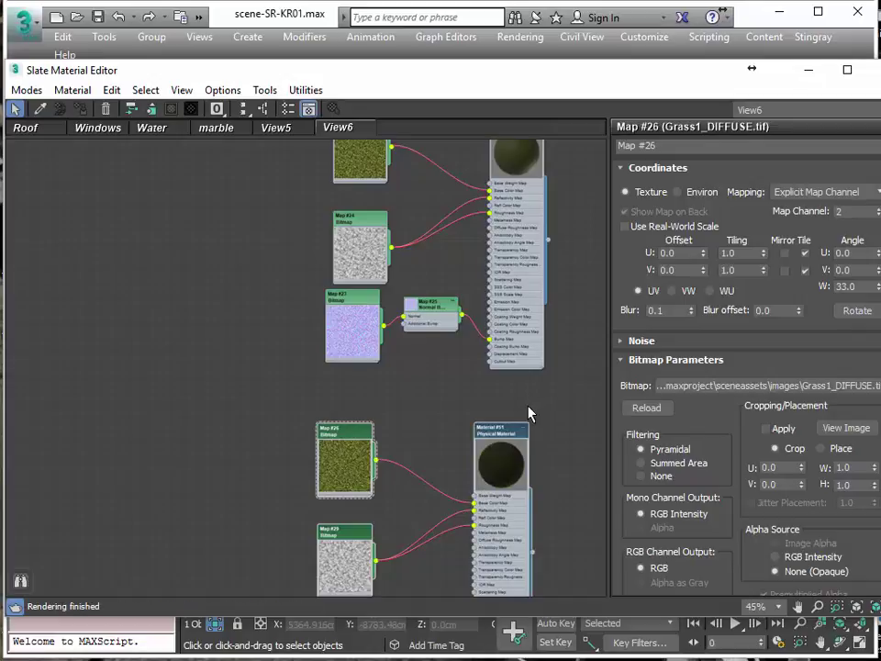
Insert a Color Correction map between the duplicated diffuse bitmap and the duplicate material's Base Color Map.
middle_click_drag(458, 411, 387, 325)
scroll(108, 305, "up", 3)
left_click_drag(108, 306, 90, 360)
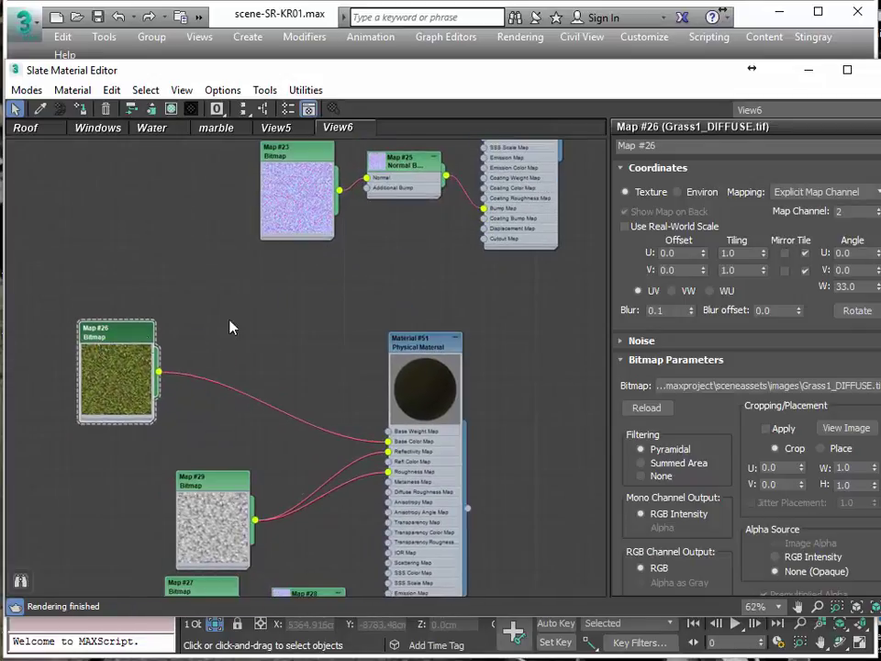
right_click(264, 306)
mouse_move(303, 338)
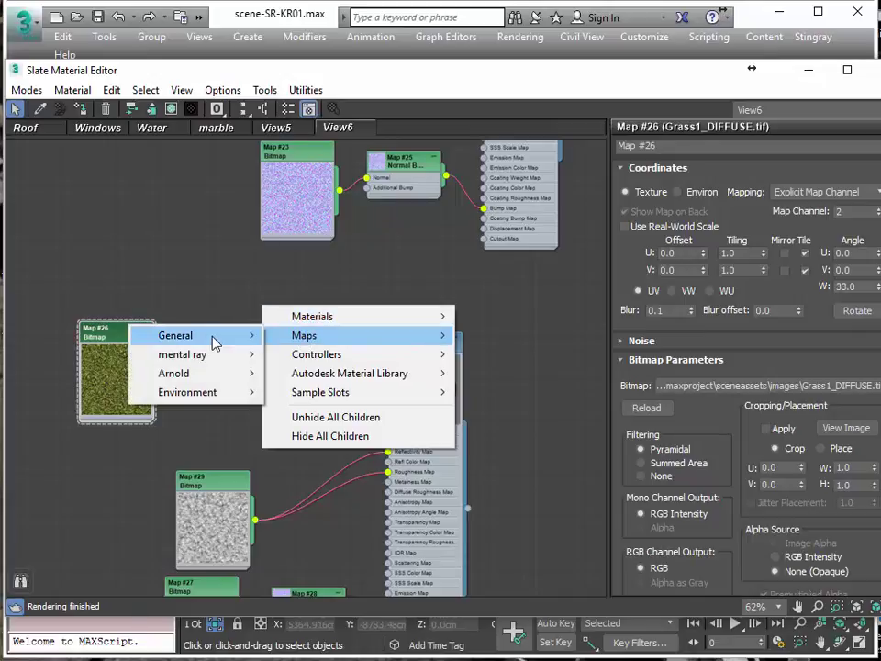
mouse_move(212, 342)
left_click(61, 368)
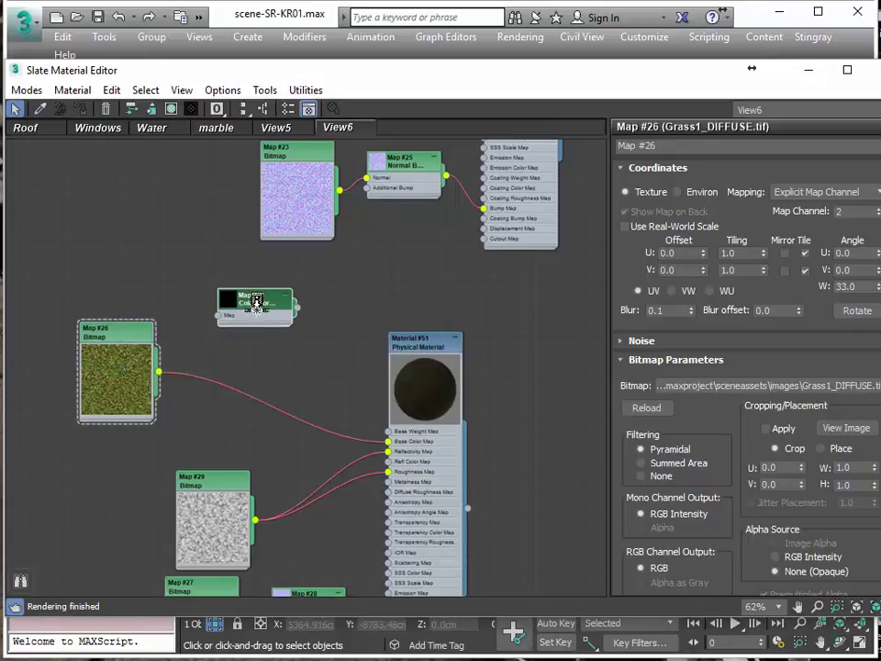
left_click_drag(256, 310, 253, 393)
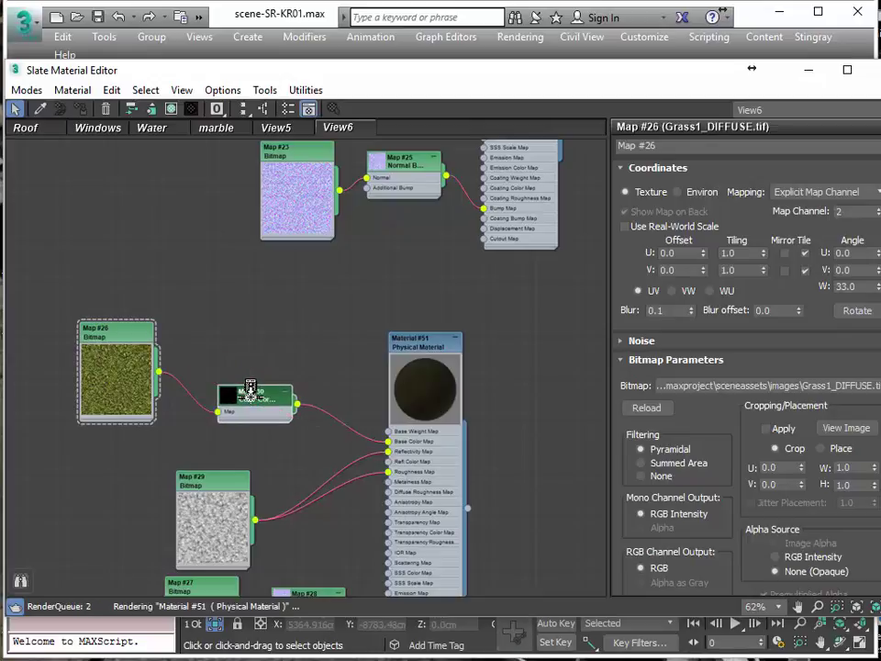
Enlarge the Color Correction node's preview, place it beside the diffuse bitmap and set its Hue Shift to about -22.12.
scroll(261, 349, "up", 3)
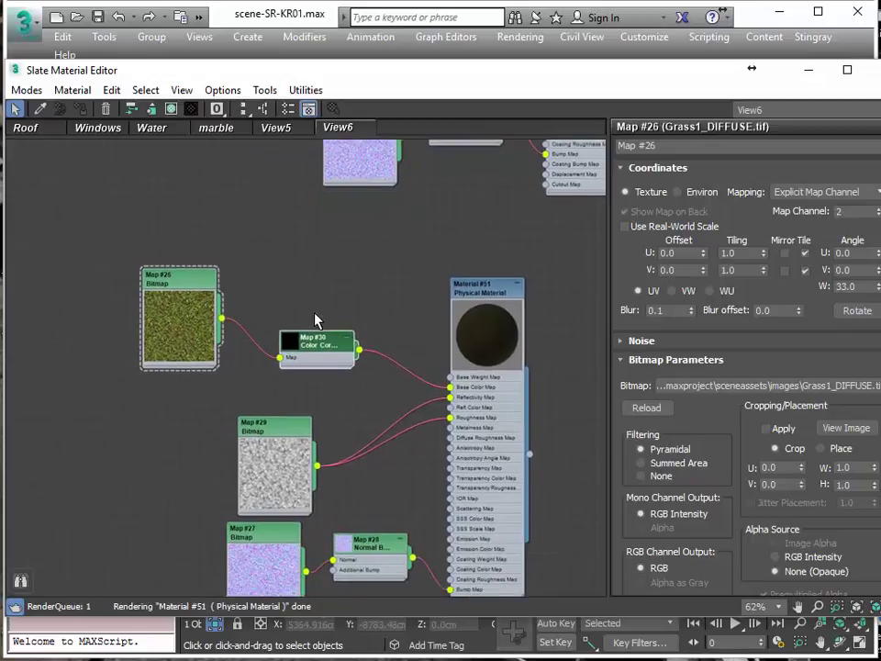
double_click(303, 358)
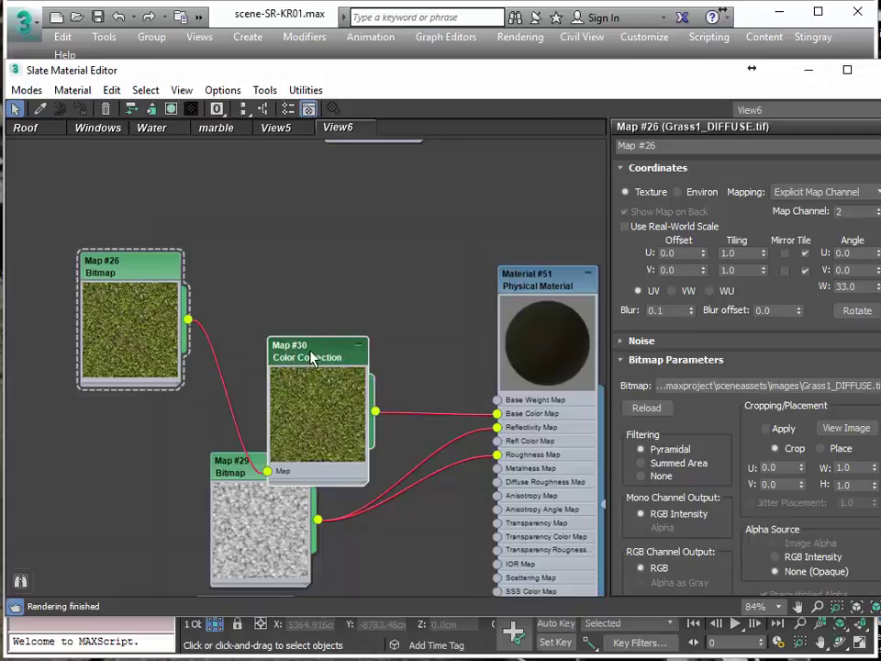
left_click_drag(315, 360, 332, 263)
double_click(332, 262)
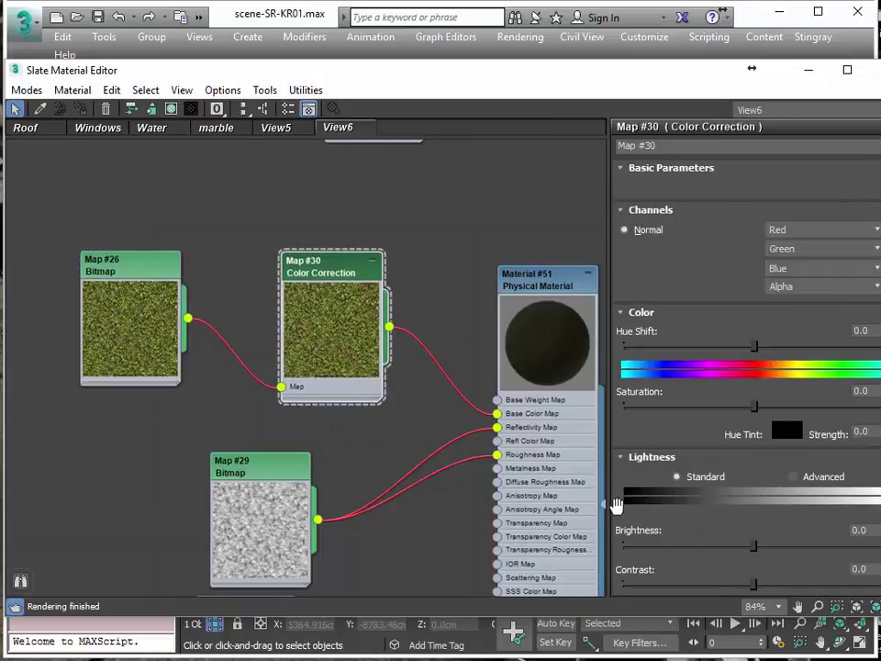
left_click_drag(640, 525, 661, 422)
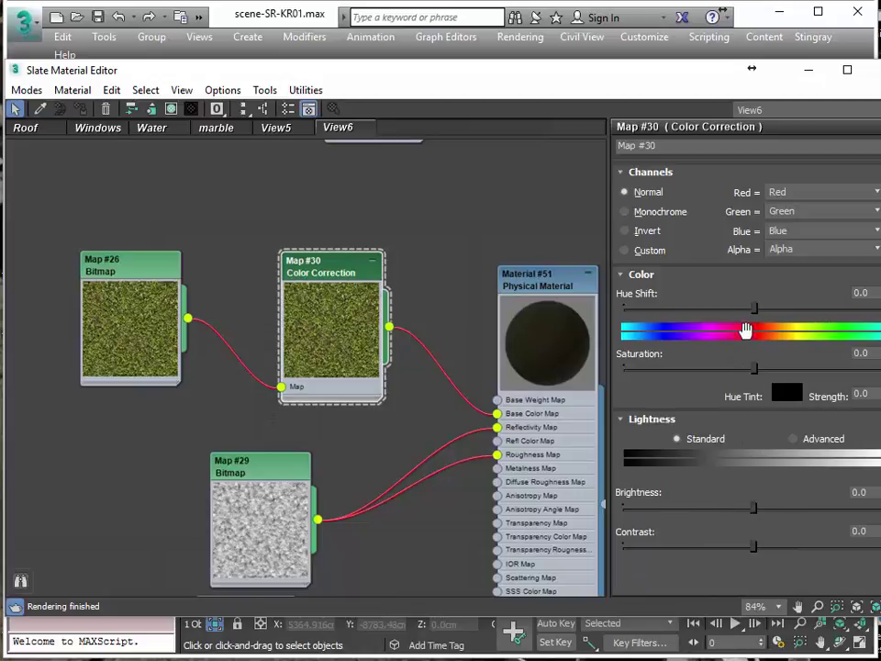
left_click_drag(754, 311, 738, 309)
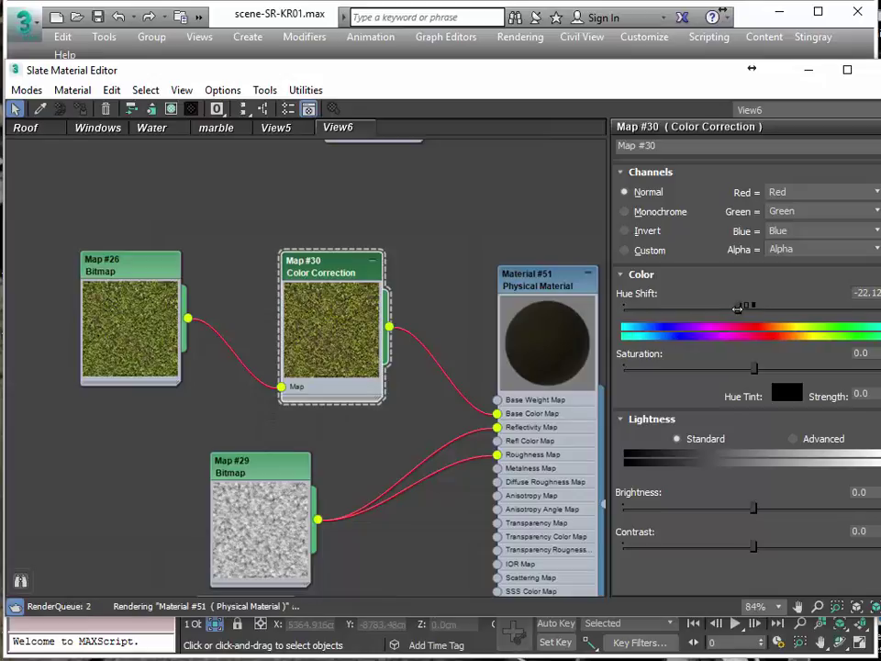
Lower the Color Correction map's Contrast to about -4.98.
scroll(418, 328, "down", 5)
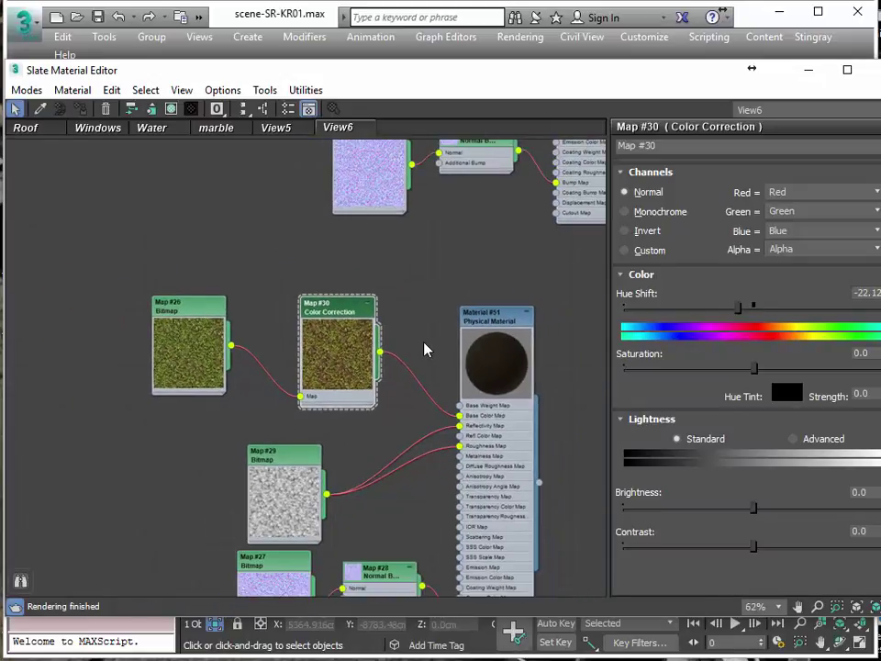
scroll(425, 350, "up", 3)
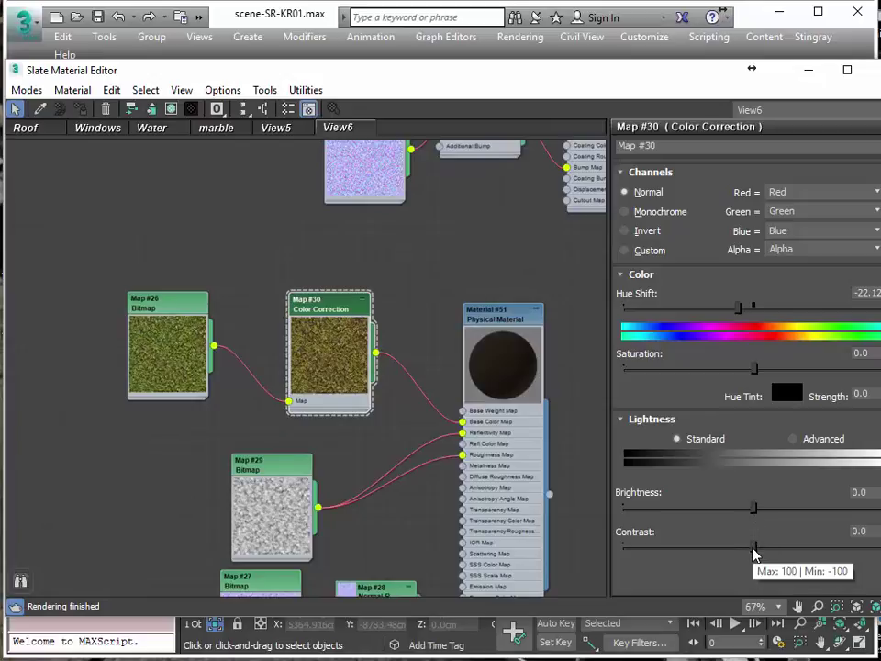
left_click_drag(754, 547, 747, 548)
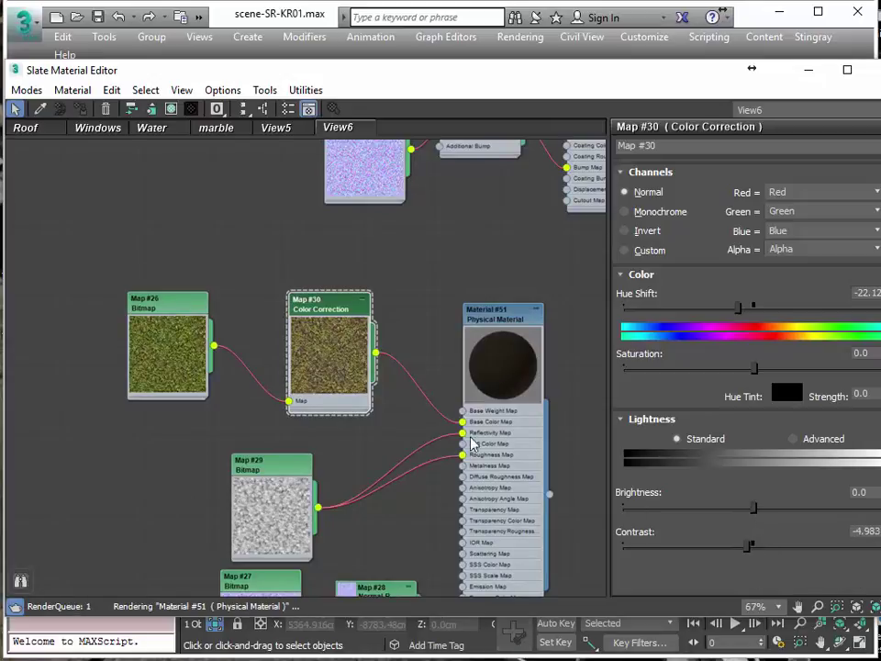
Add a Blend material beside the two grass networks and move it away from its default sub-materials.
scroll(418, 443, "down", 2)
scroll(424, 447, "down", 3)
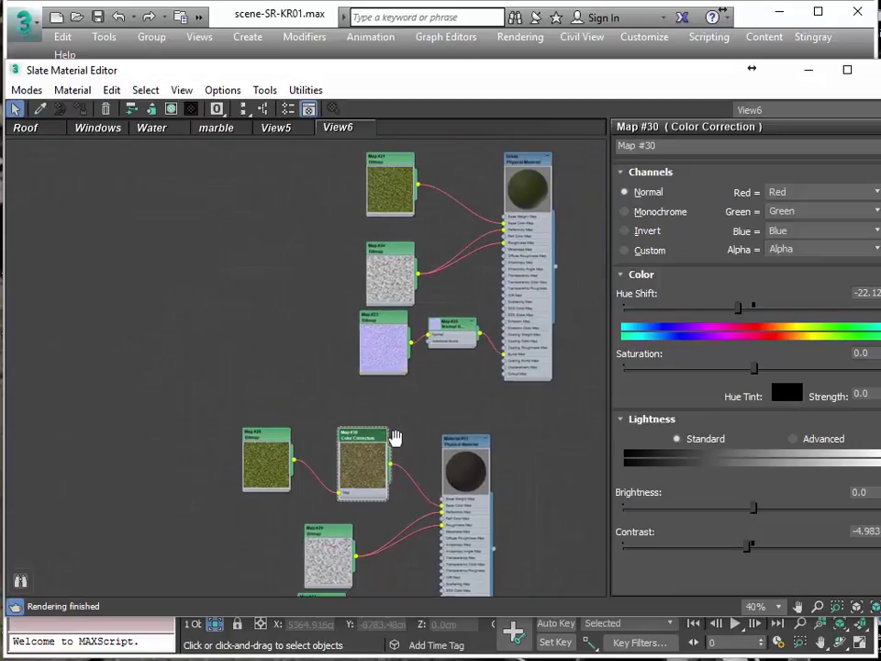
middle_click_drag(422, 406, 356, 350)
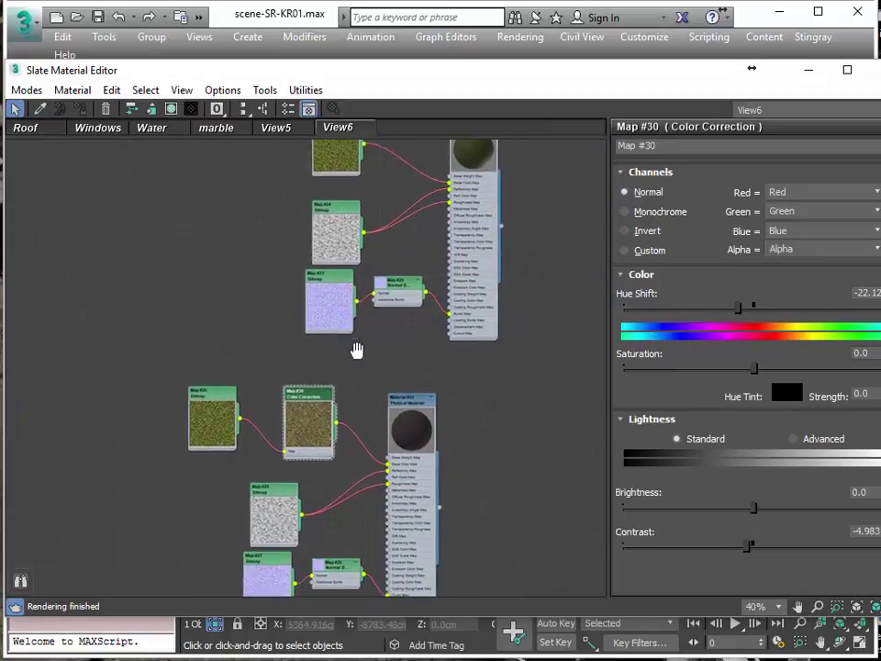
scroll(427, 378, "down", 2)
scroll(427, 377, "up", 1)
middle_click_drag(429, 407, 337, 406)
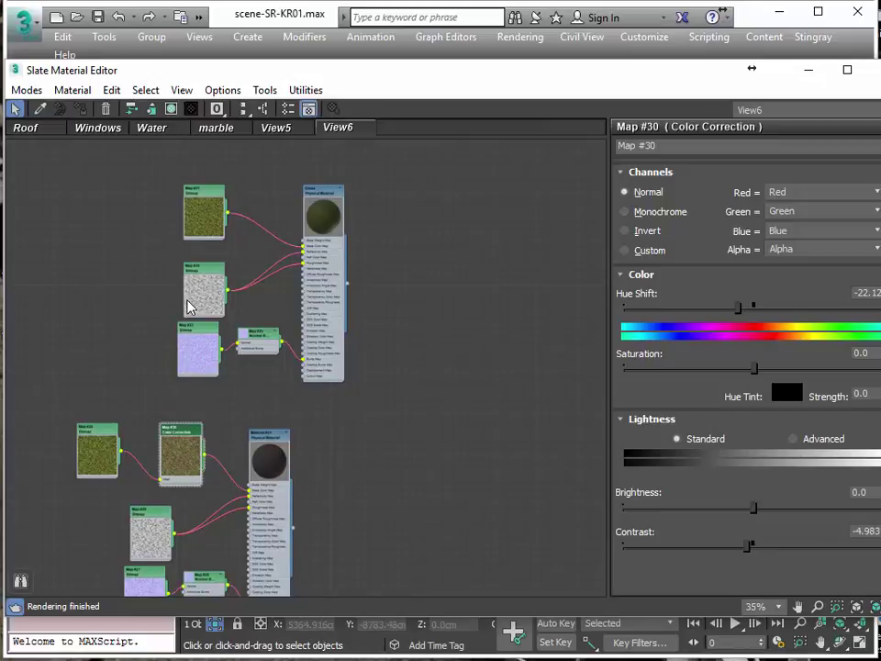
middle_click_drag(463, 322, 364, 304)
right_click(363, 304)
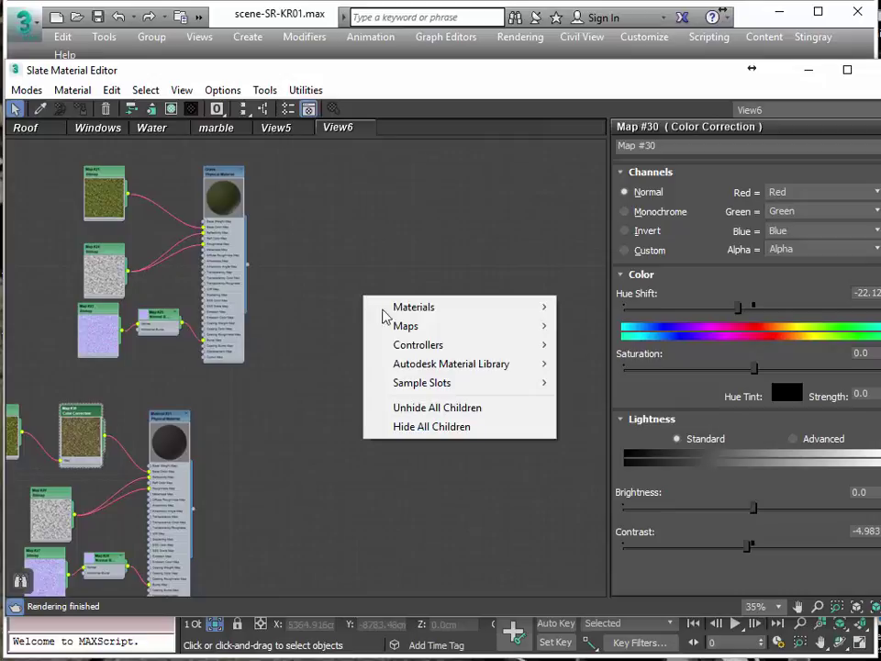
mouse_move(398, 309)
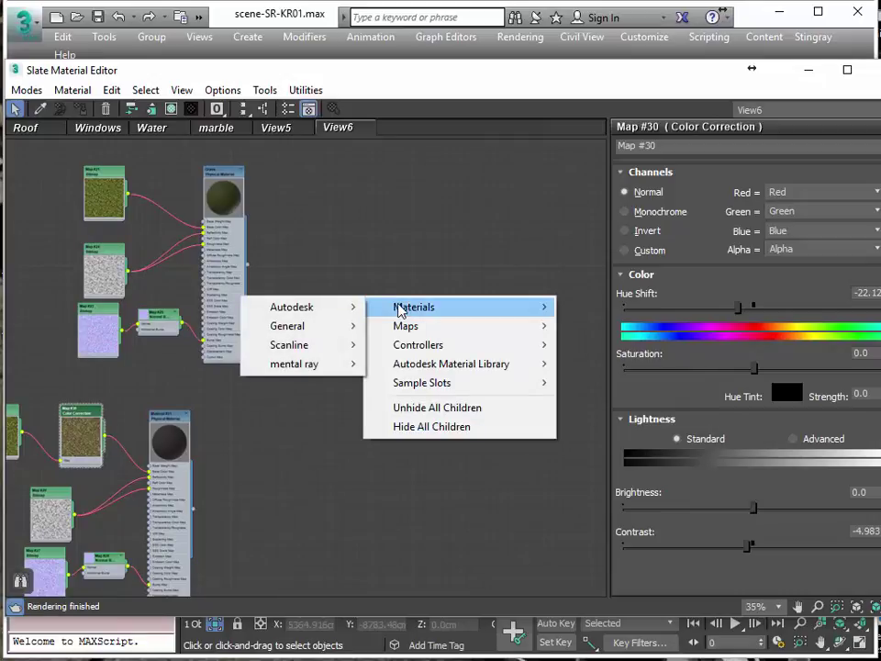
mouse_move(290, 326)
left_click(158, 341)
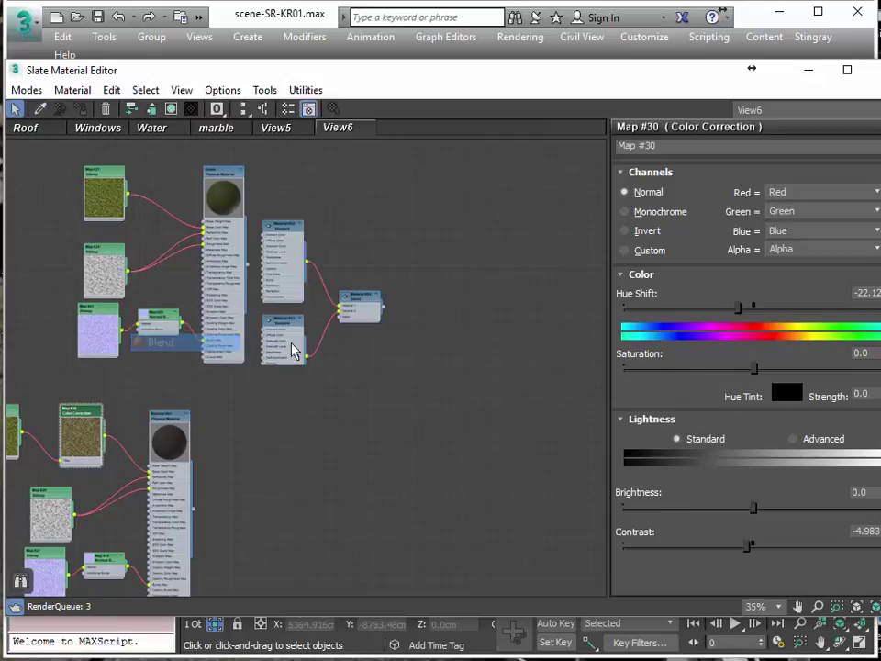
left_click_drag(364, 299, 450, 299)
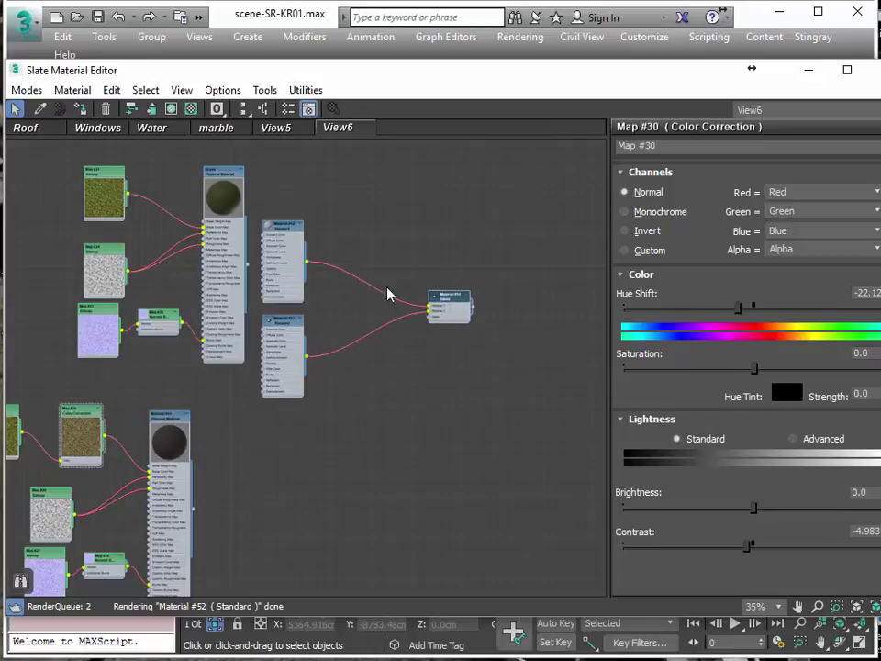
Delete both default Standard sub-materials from the Blend material and dismiss the render message window.
scroll(320, 308, "up", 3)
scroll(237, 240, "up", 2)
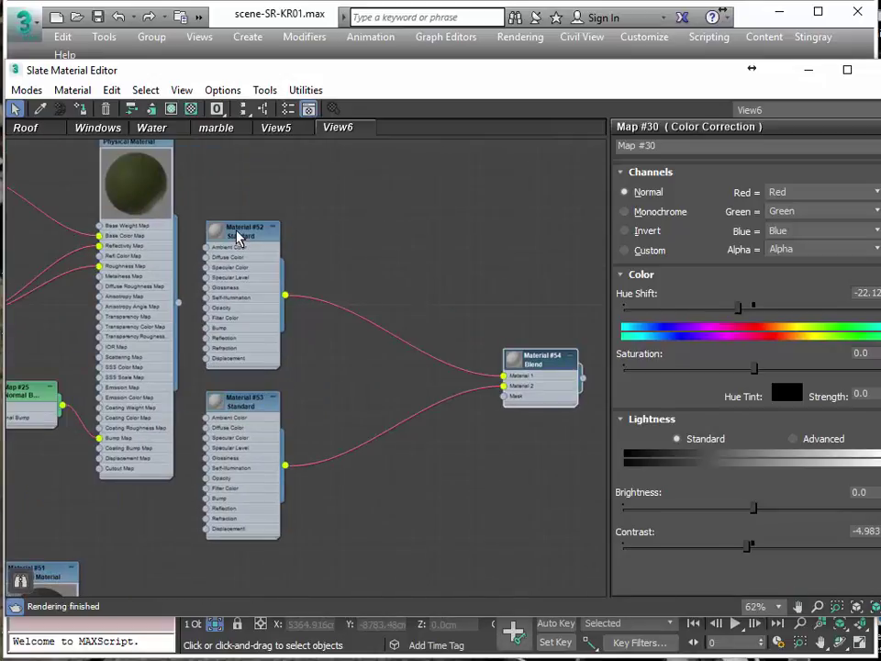
left_click(237, 236)
key("Delete")
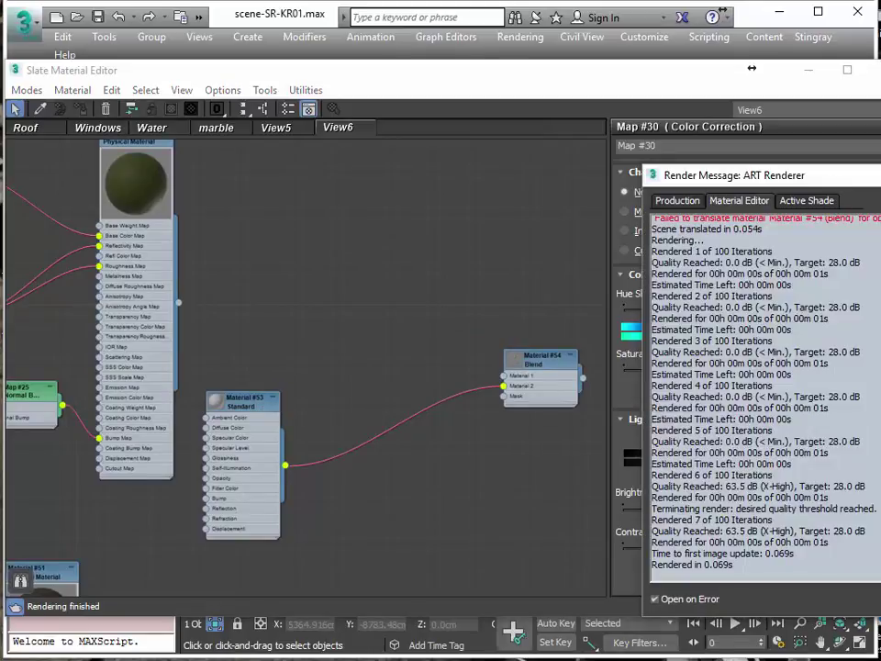
mouse_move(872, 176)
left_mouse_down()
mouse_move(611, 190)
mouse_move(880, 189)
left_mouse_up()
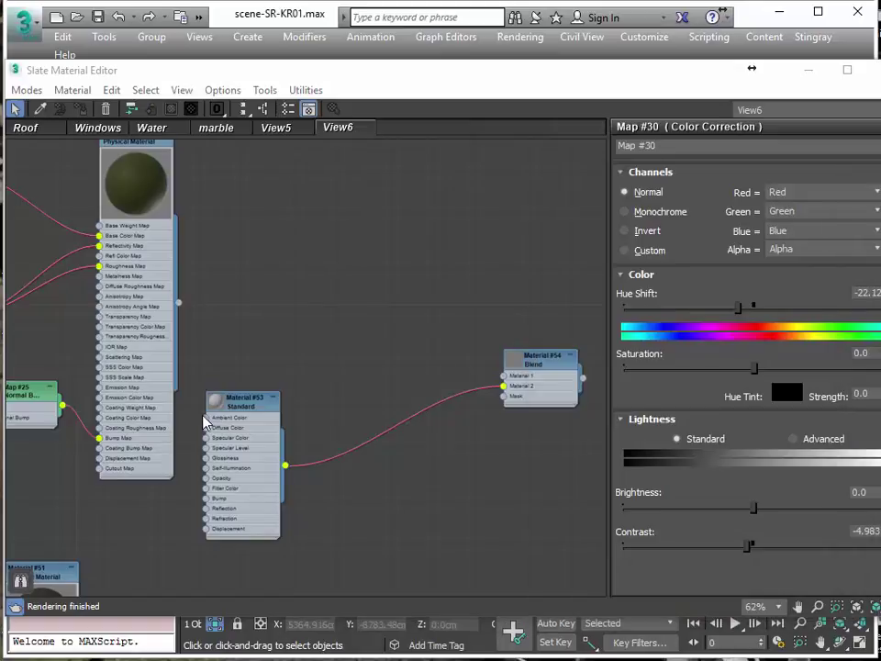
key("Delete")
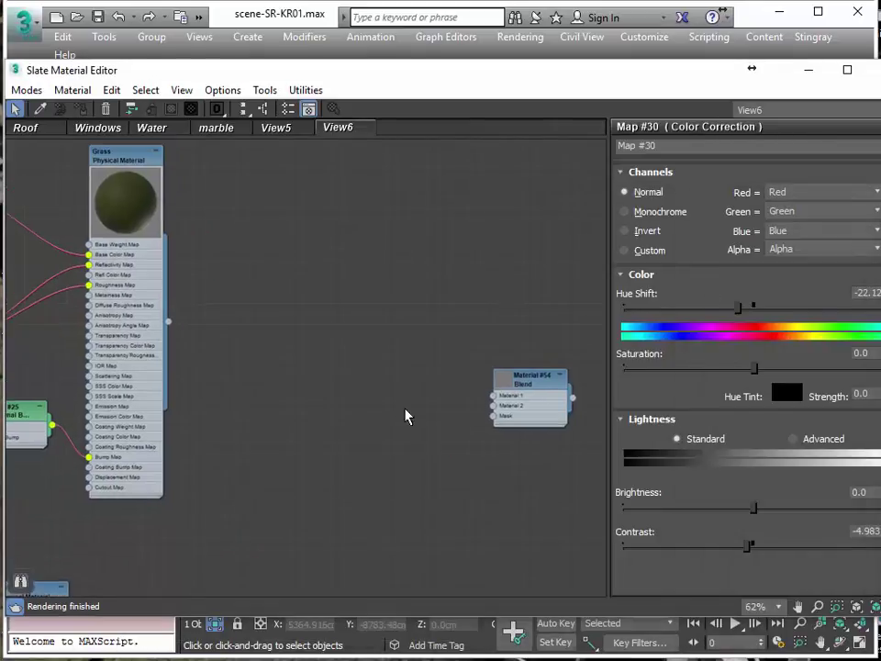
Bring the Blend node closer and connect the original Grass material to its Material 1 slot.
scroll(449, 308, "up", 2)
left_click_drag(579, 379, 350, 311)
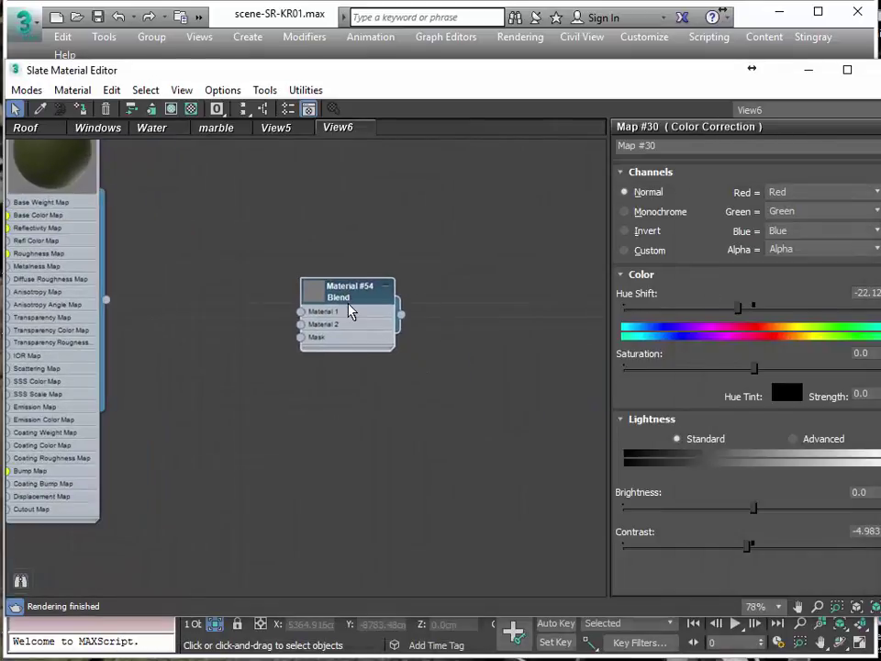
scroll(292, 339, "up", 2)
left_click_drag(173, 305, 409, 320)
scroll(380, 338, "down", 3)
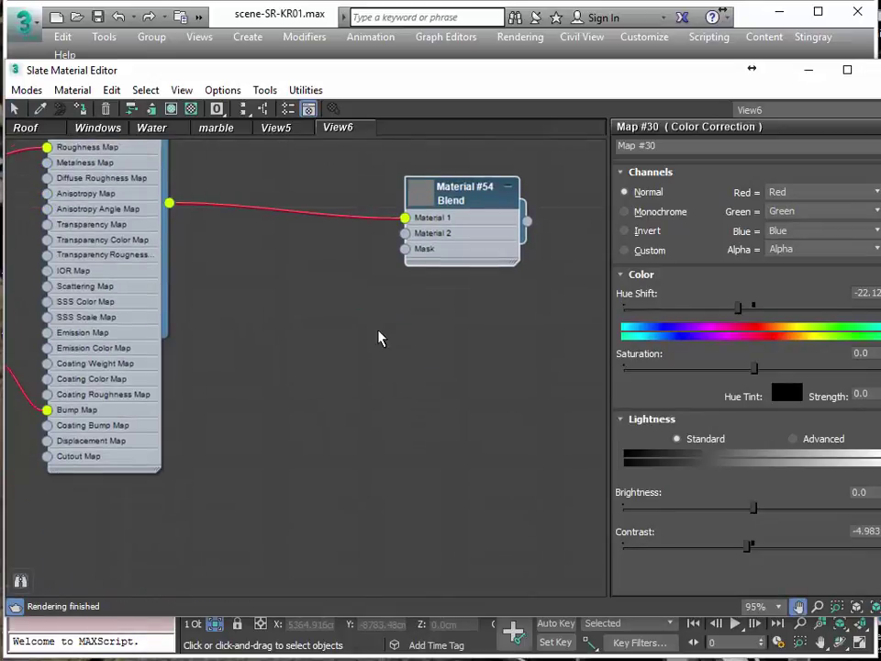
Align the duplicate material under Grass, wire it to the Blend's Material 2 slot, and move the enlarged Blend node farther away.
scroll(229, 477, "down", 3)
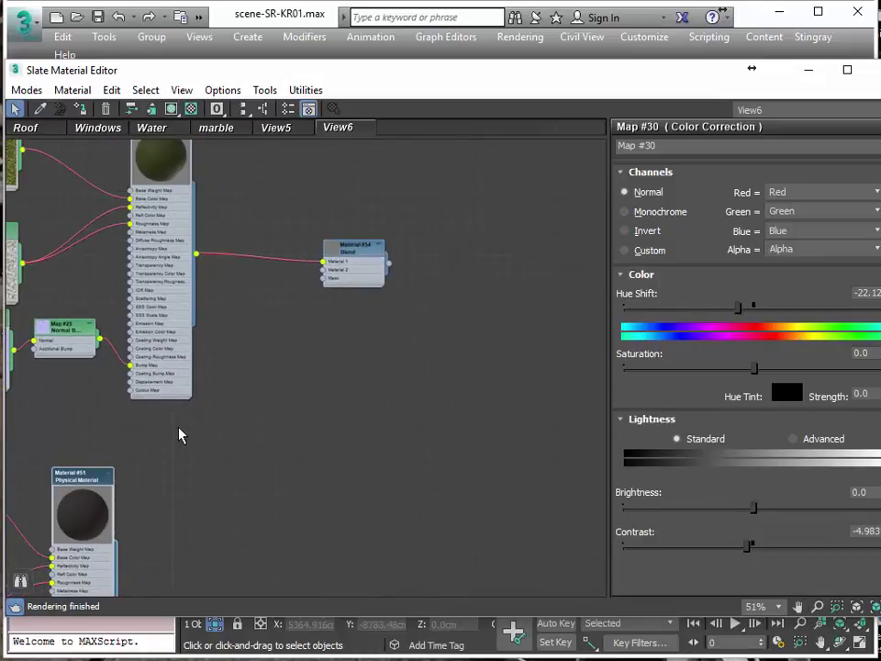
left_click_drag(89, 486, 167, 443)
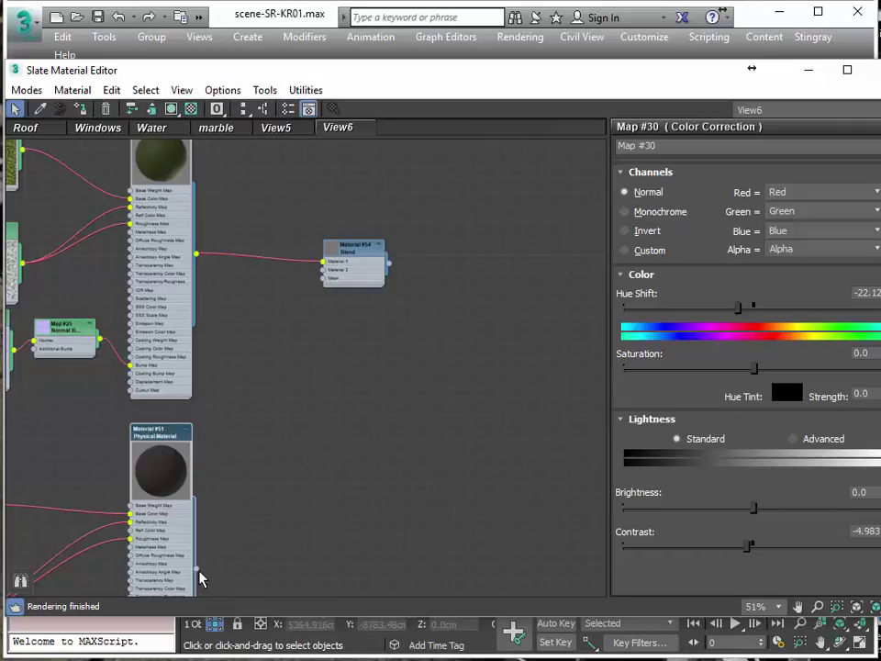
left_click_drag(197, 572, 332, 272)
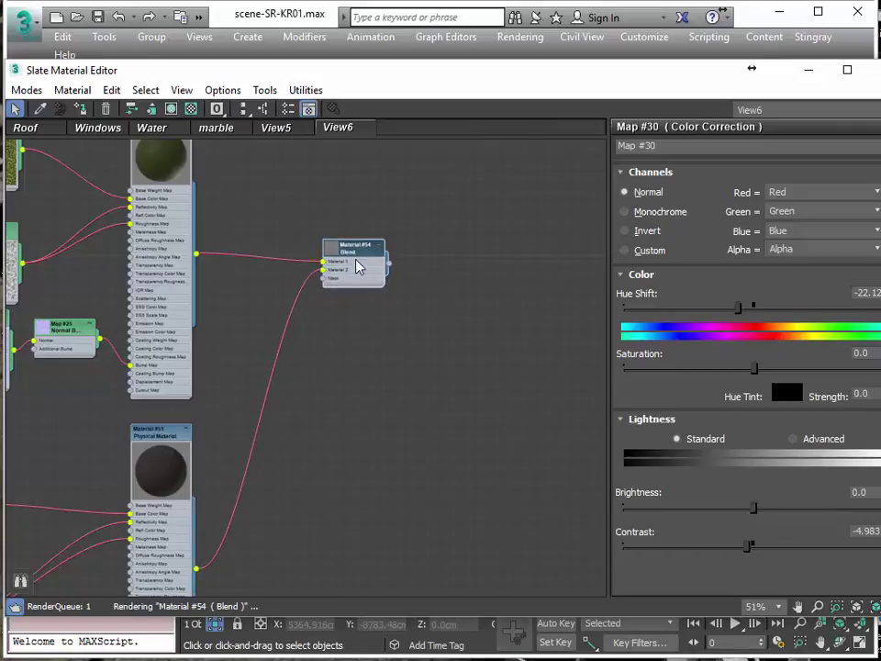
double_click(335, 260)
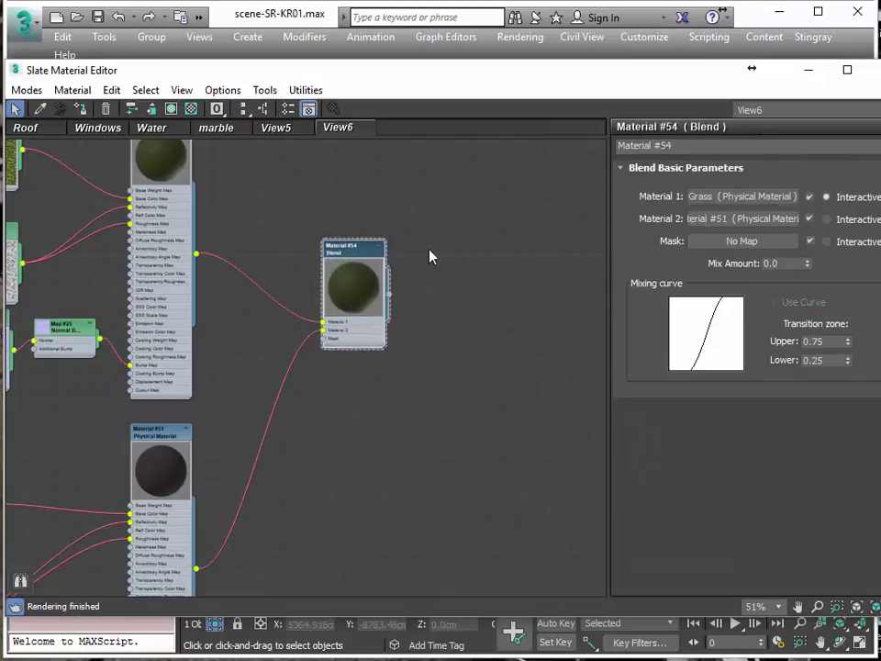
left_click_drag(362, 288, 503, 295)
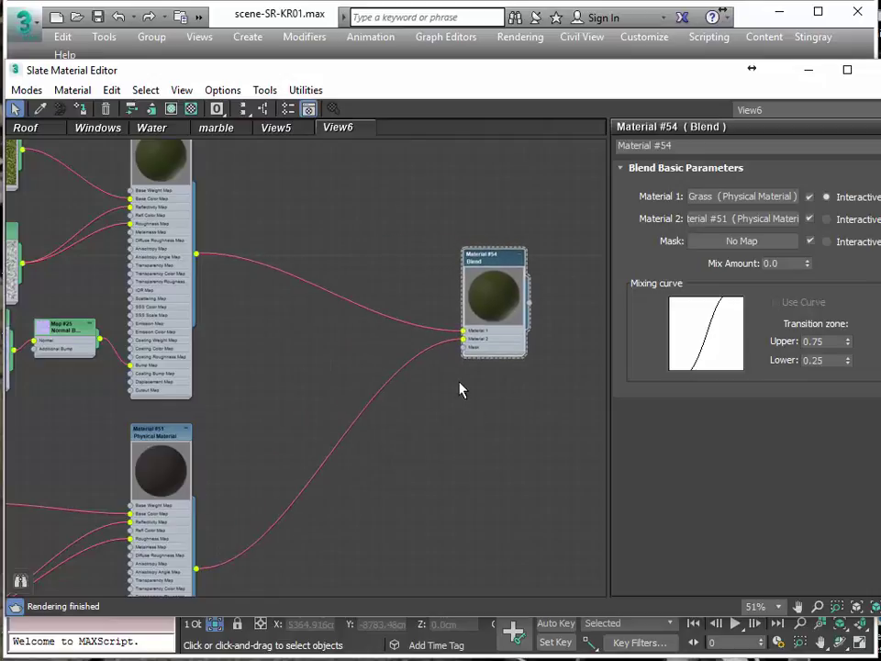
Add a Noise map to the Blend material's Mask slot, enlarge its preview, and shift the node slightly away from the Blend.
middle_click_drag(451, 399, 415, 294)
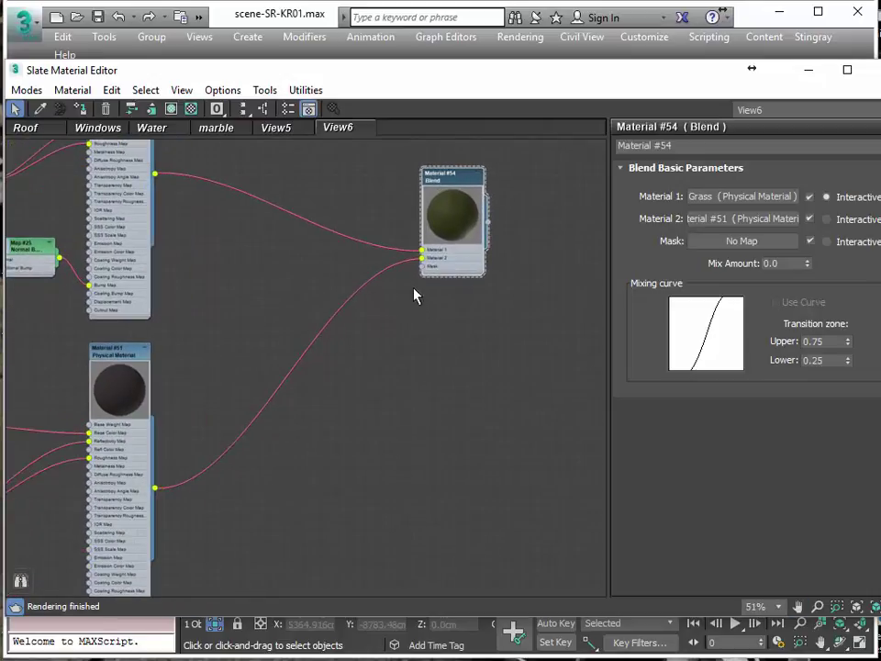
left_click_drag(390, 367, 366, 460)
mouse_move(407, 474)
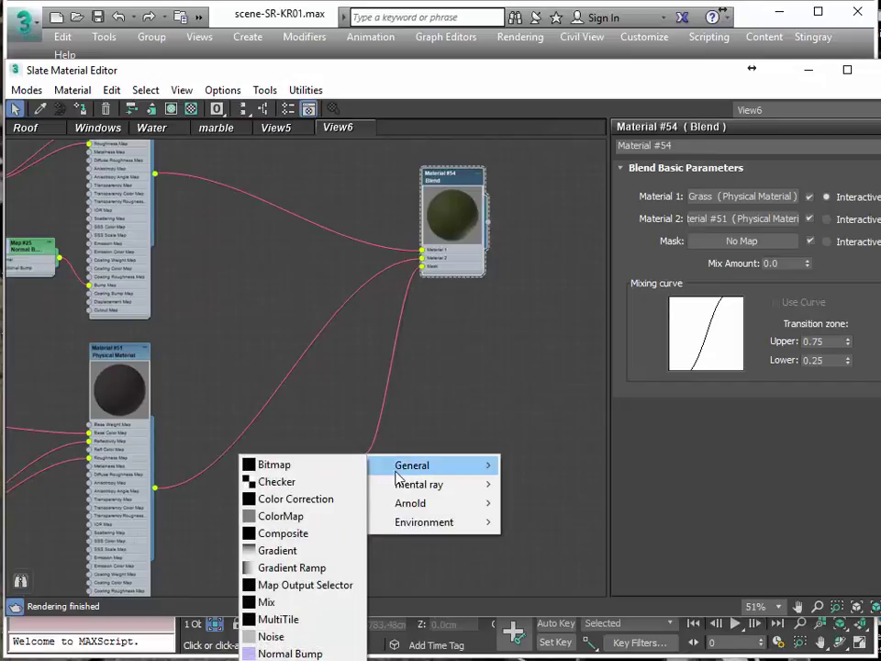
left_click(291, 637)
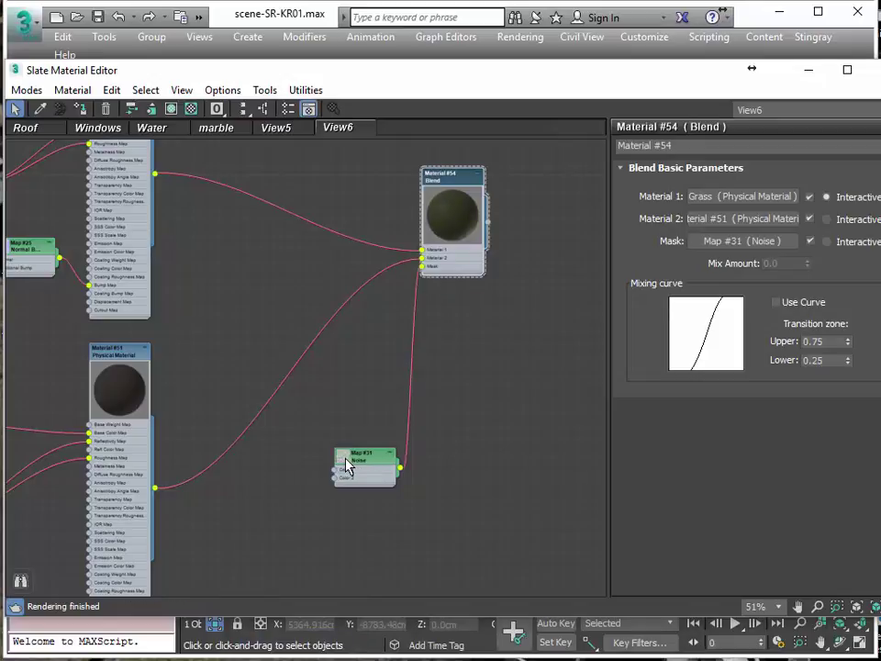
double_click(347, 466)
left_click_drag(349, 467, 332, 466)
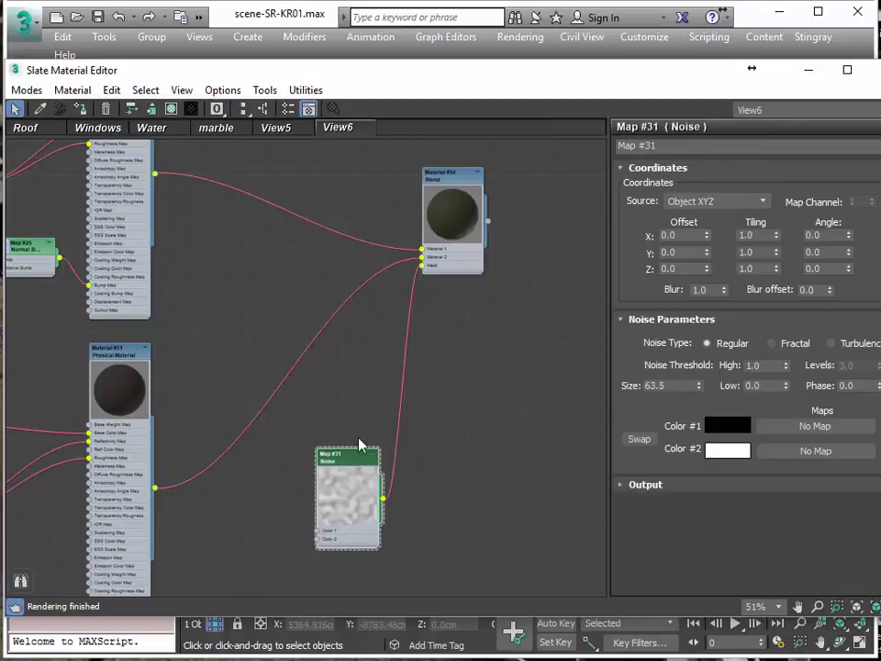
Set the Noise map's size to 200, its high threshold to 0.7 and its low threshold to 0.3.
double_click(679, 386)
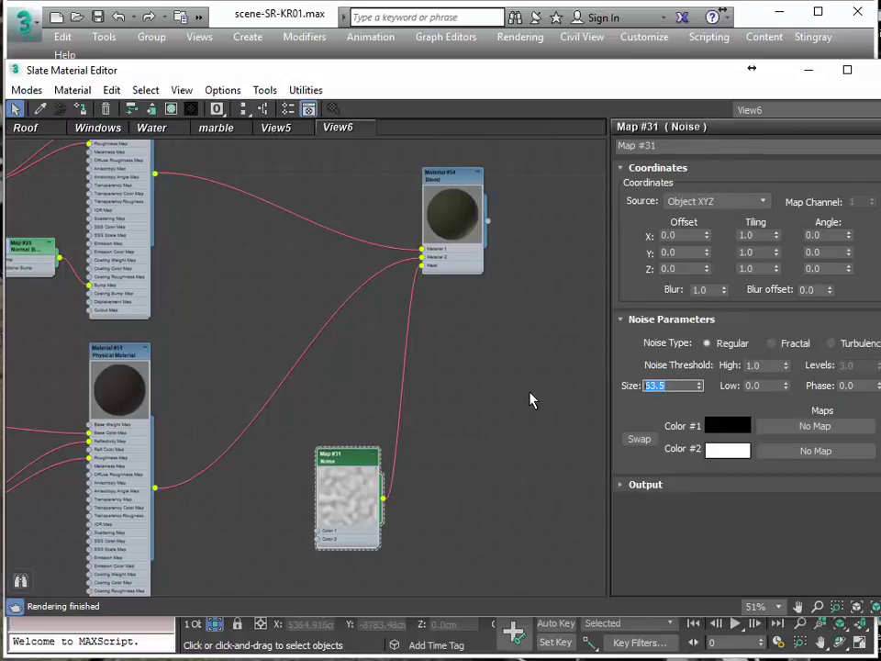
type("200")
key("Return")
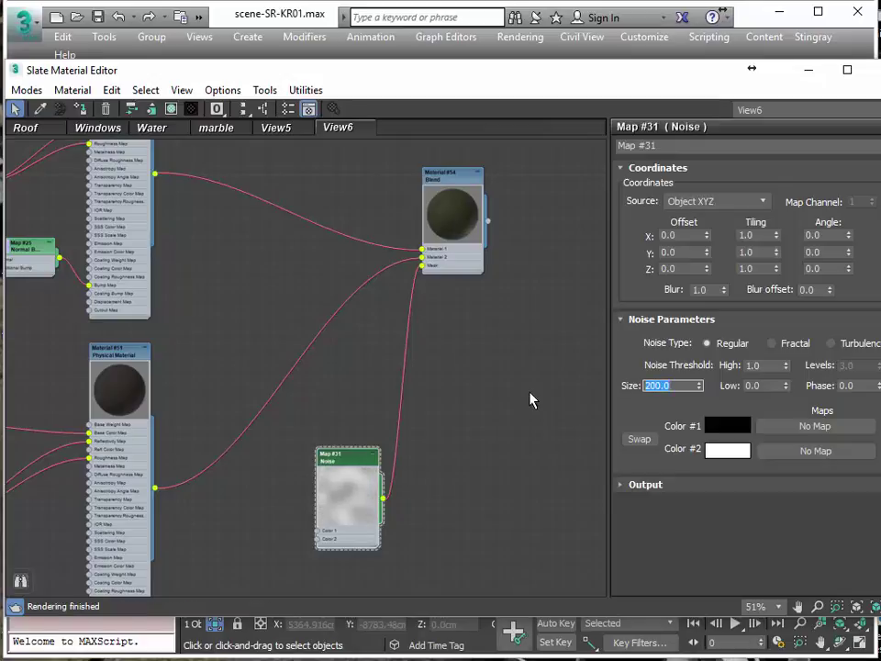
double_click(764, 366)
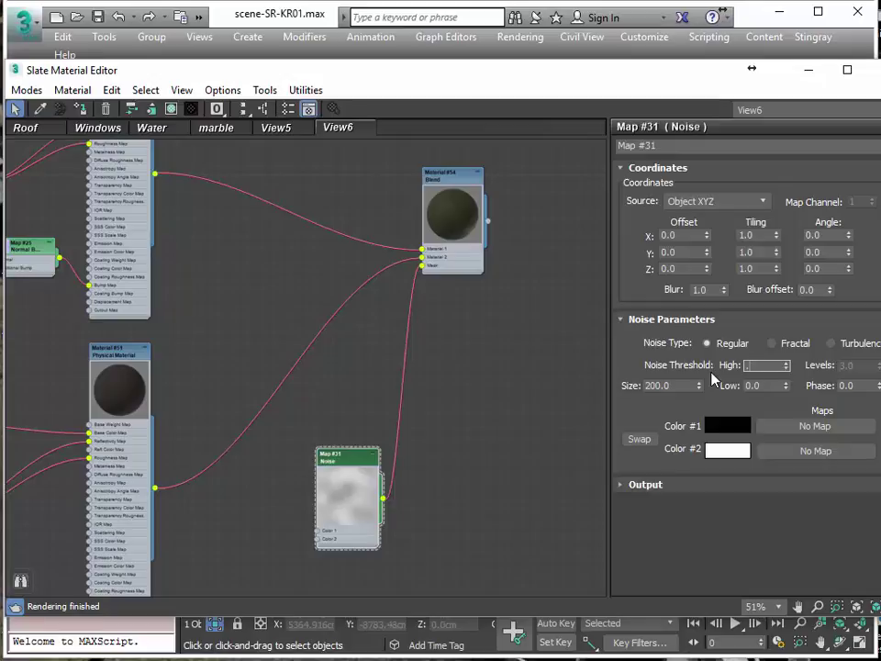
type(".7")
key("Tab")
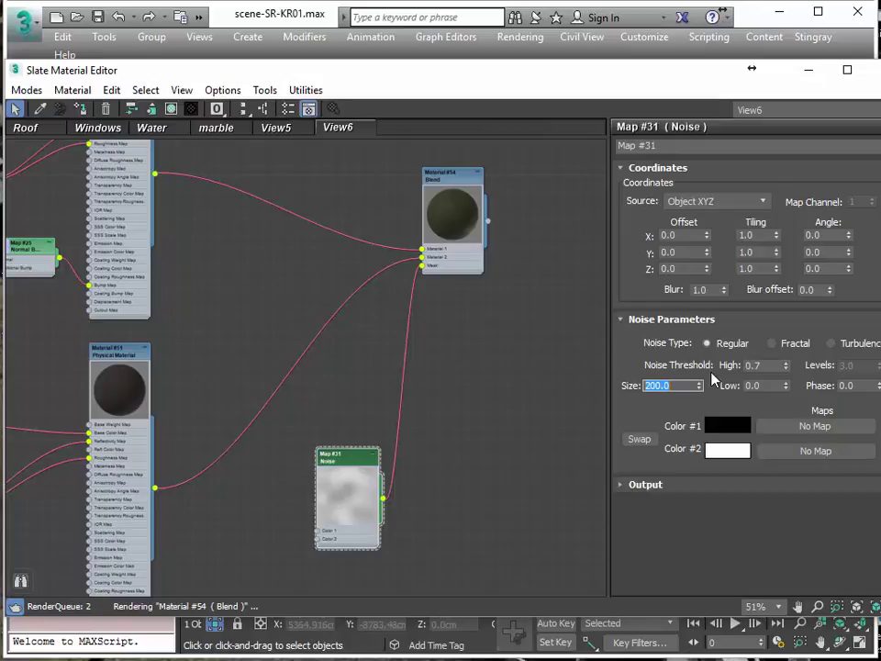
left_click(768, 384)
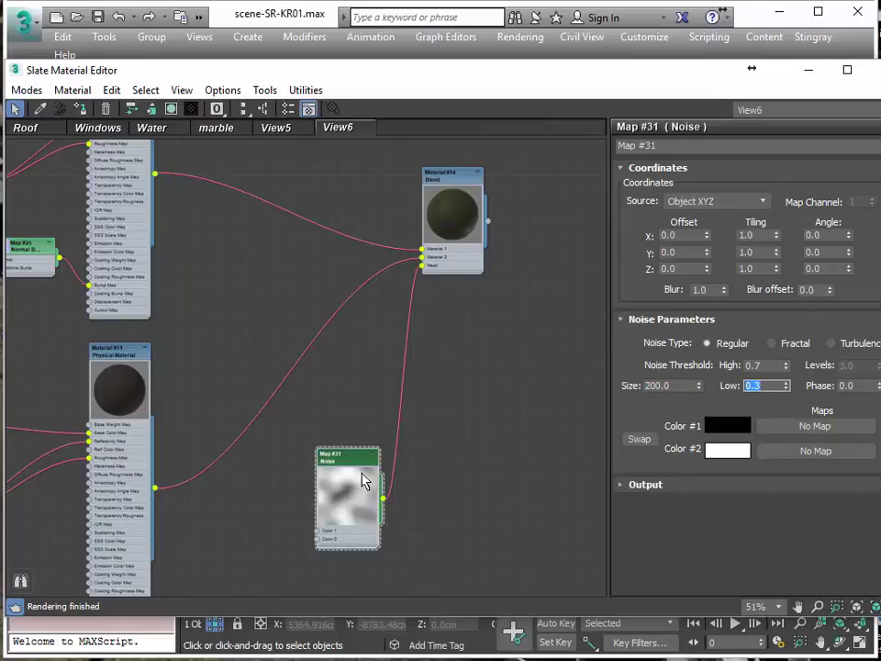
Review the whole grass node network, including both material branches, the Blend material and its Noise mask.
middle_click_drag(424, 427, 424, 435)
scroll(420, 441, "down", 6)
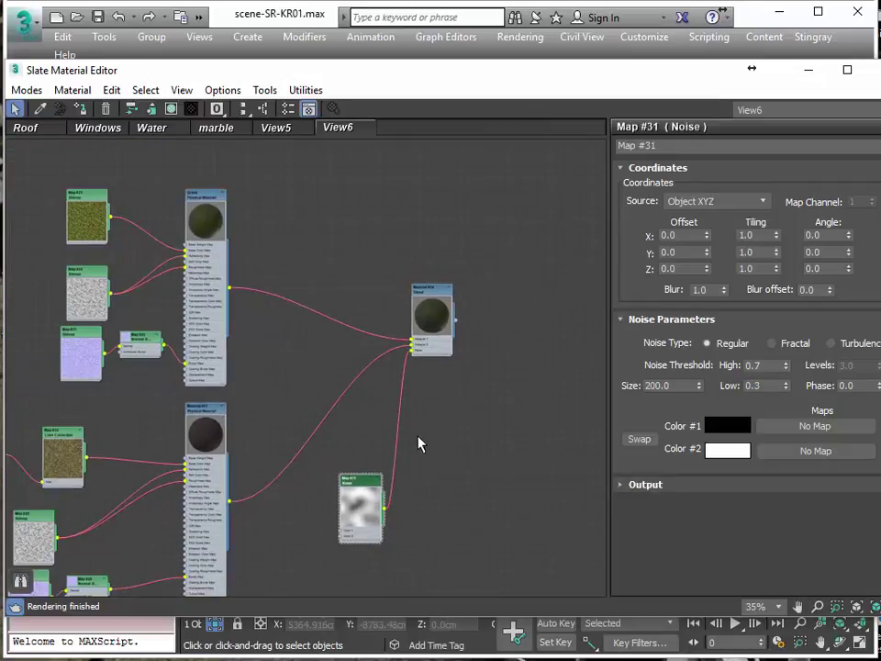
scroll(491, 372, "down", 5)
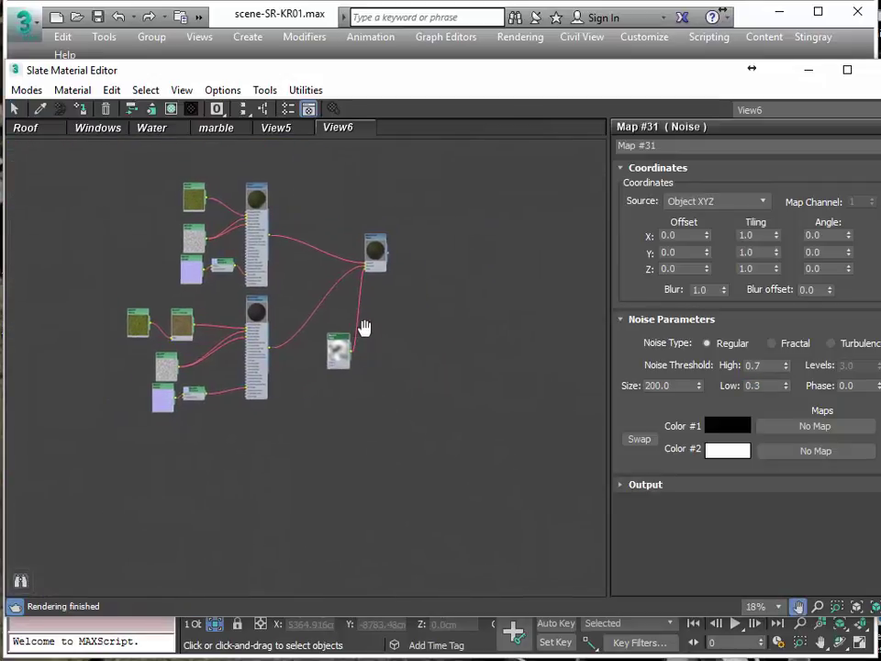
scroll(409, 335, "up", 3)
scroll(409, 335, "down", 1)
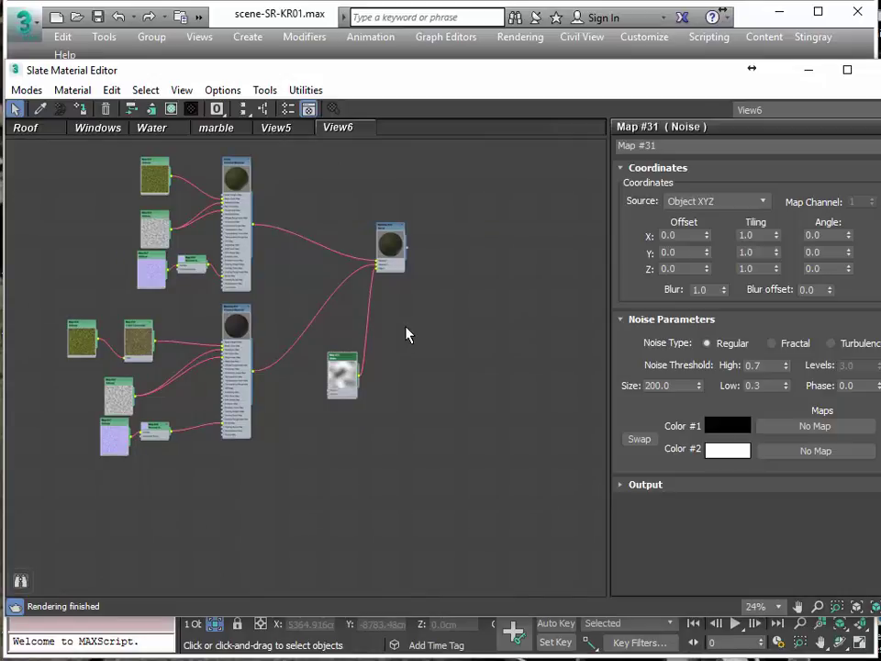
middle_click_drag(336, 415, 352, 544)
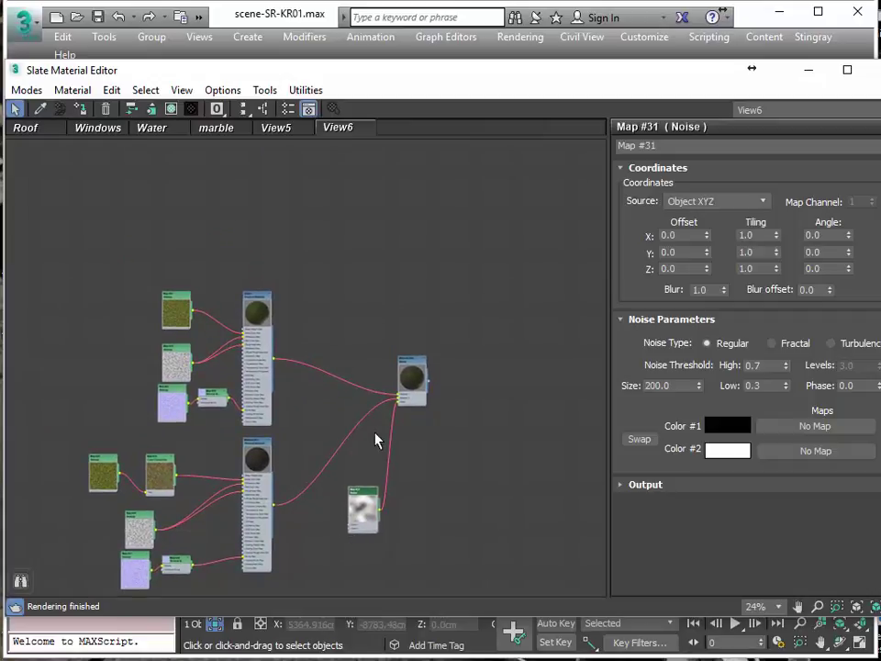
middle_click_drag(381, 441, 370, 548)
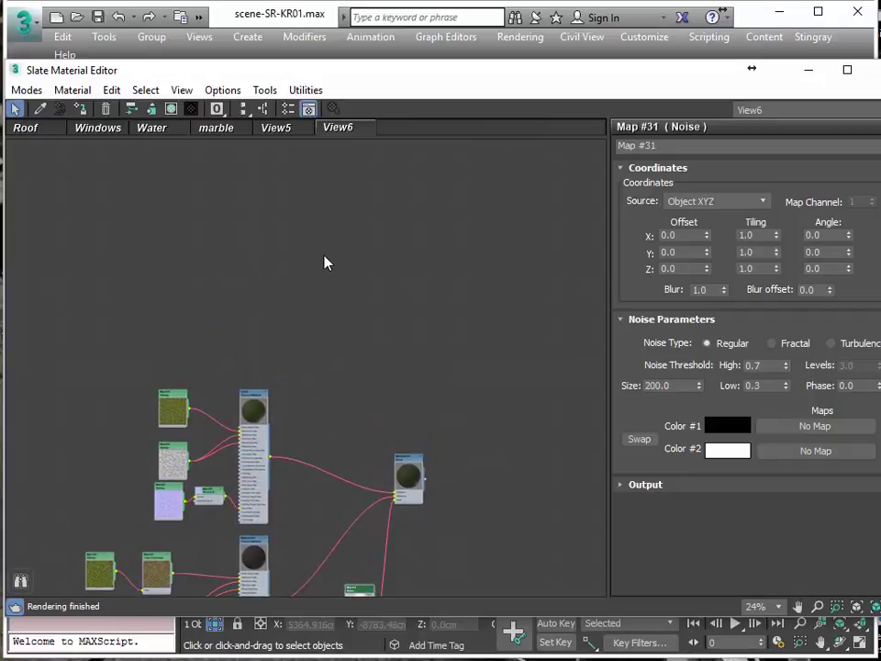
middle_click_drag(315, 276, 290, 199)
scroll(301, 341, "down", 3)
middle_click_drag(301, 521, 281, 373)
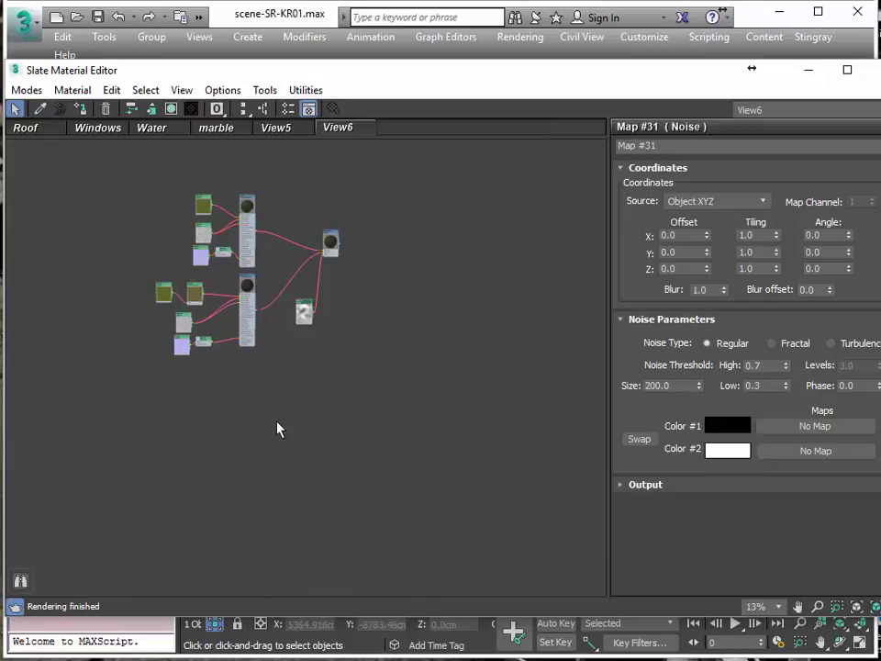
scroll(278, 429, "up", 3)
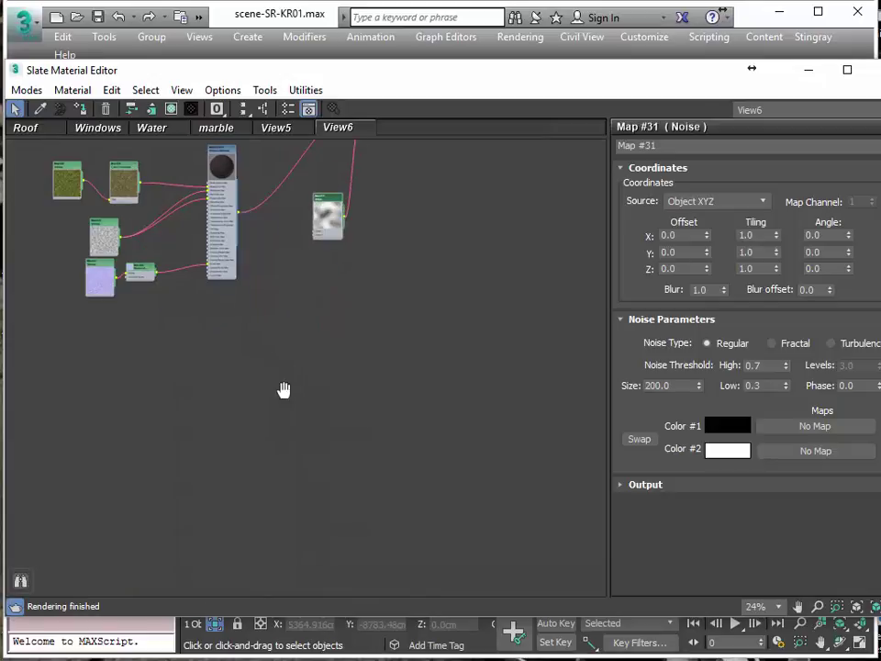
scroll(284, 390, "down", 3)
scroll(297, 451, "up", 2)
middle_click_drag(291, 444, 291, 370)
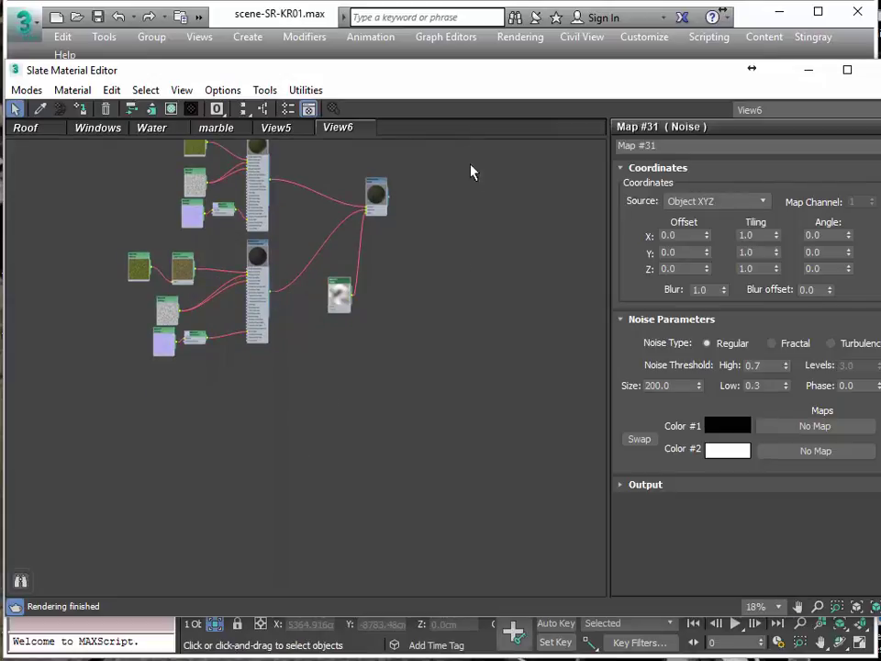
Shift the material editor window to expose its full parameters, and place a new Physical Material in the empty area below the grass networks.
left_click_drag(472, 73, 443, 63)
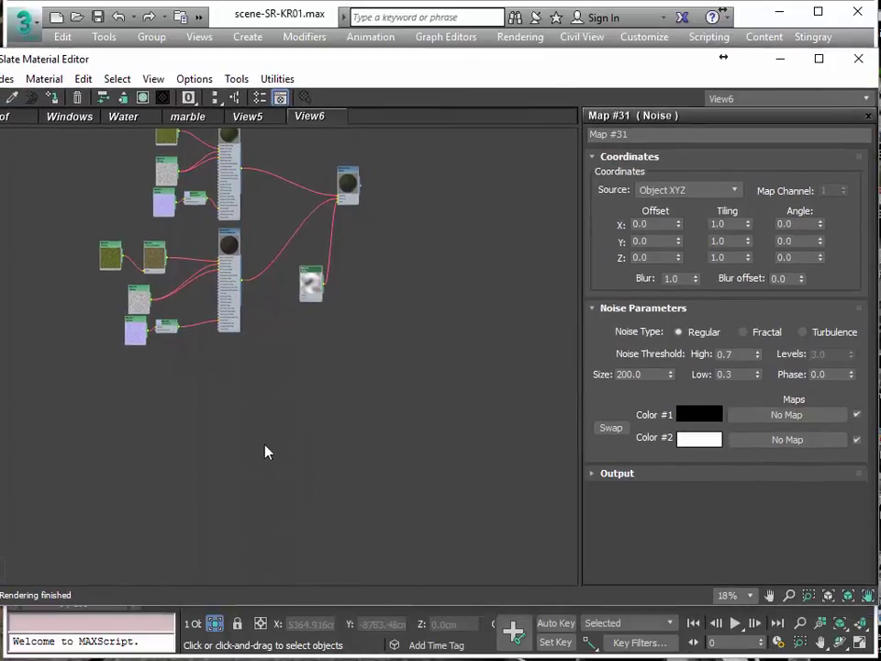
scroll(380, 334, "up", 4)
middle_click_drag(291, 369, 274, 393)
right_click(293, 336)
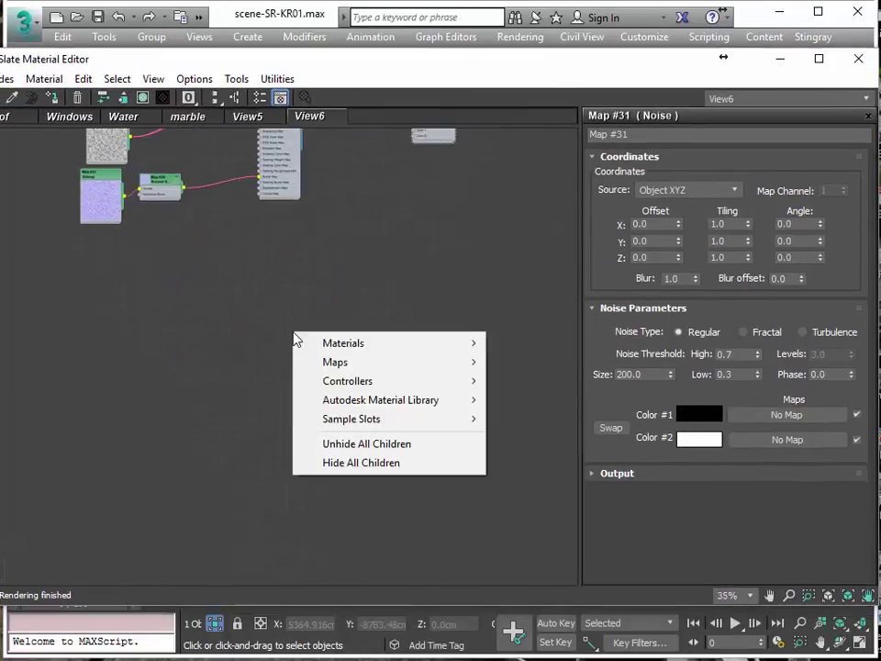
mouse_move(334, 364)
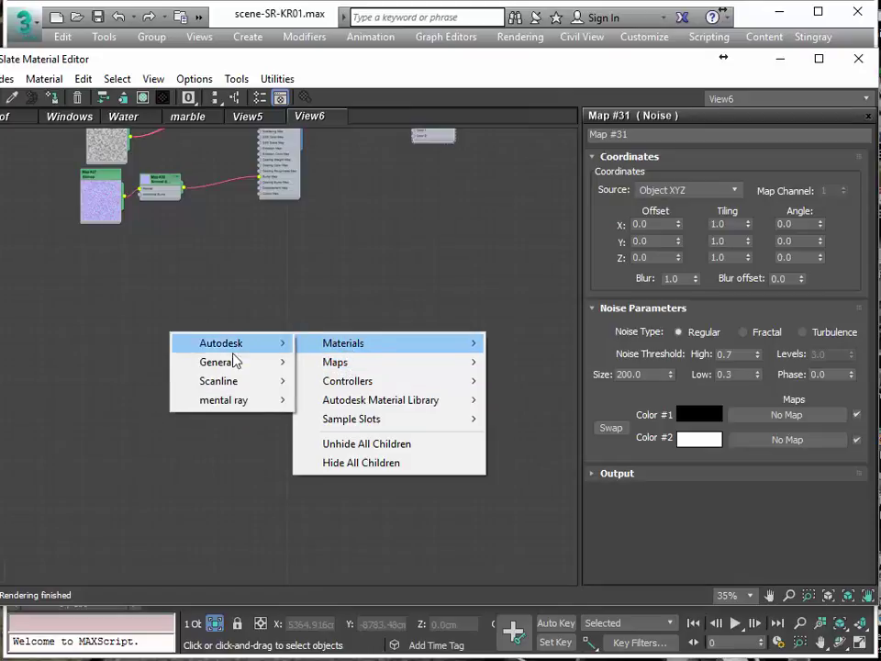
mouse_move(230, 361)
left_click(117, 365)
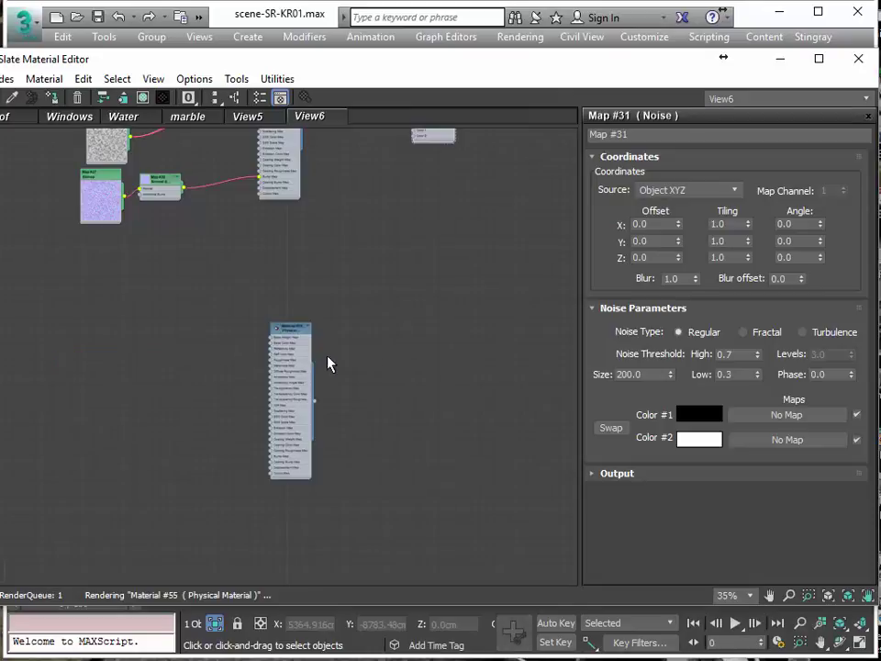
scroll(292, 355, "up", 3)
scroll(282, 321, "up", 1)
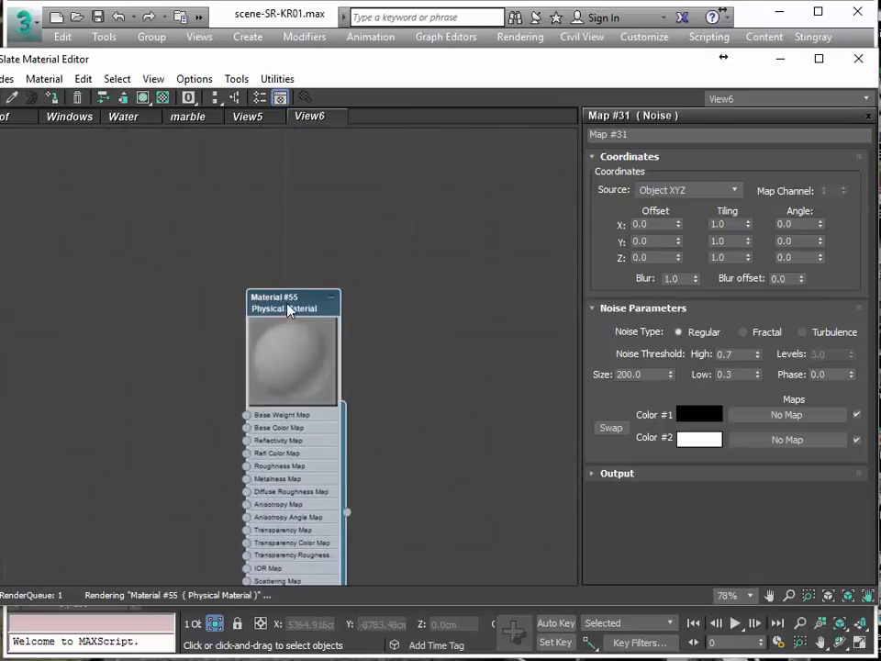
left_click_drag(262, 339, 344, 246)
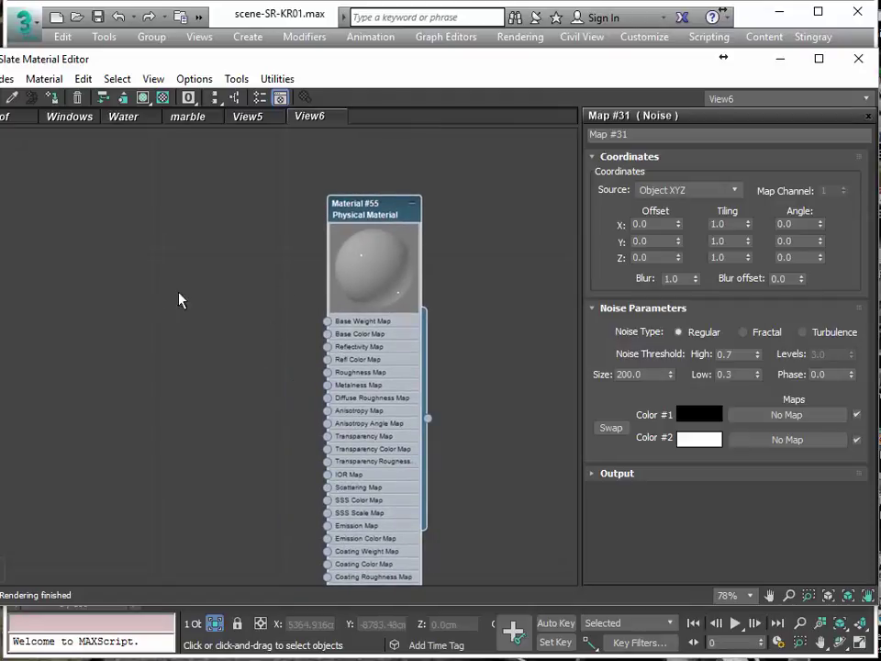
Connect a Substance map to the new Physical Material's Base Color Map slot and open the map's parameters.
left_click_drag(327, 334, 157, 275)
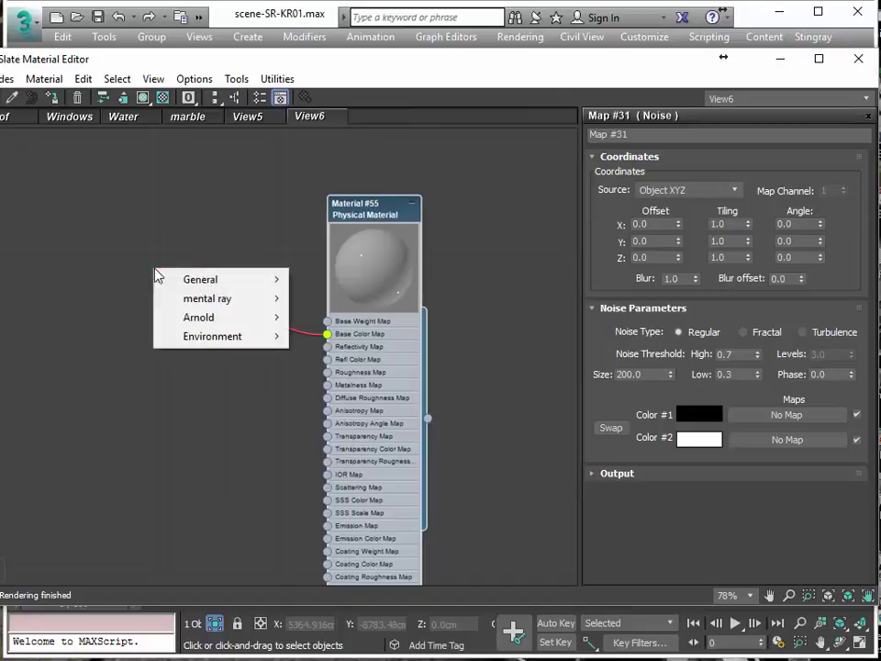
mouse_move(194, 290)
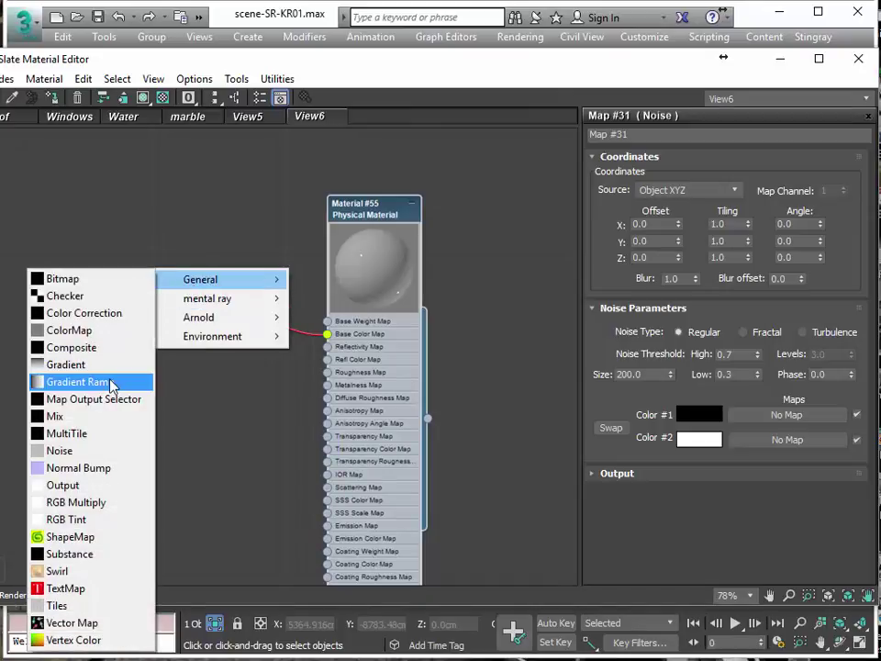
left_click(92, 555)
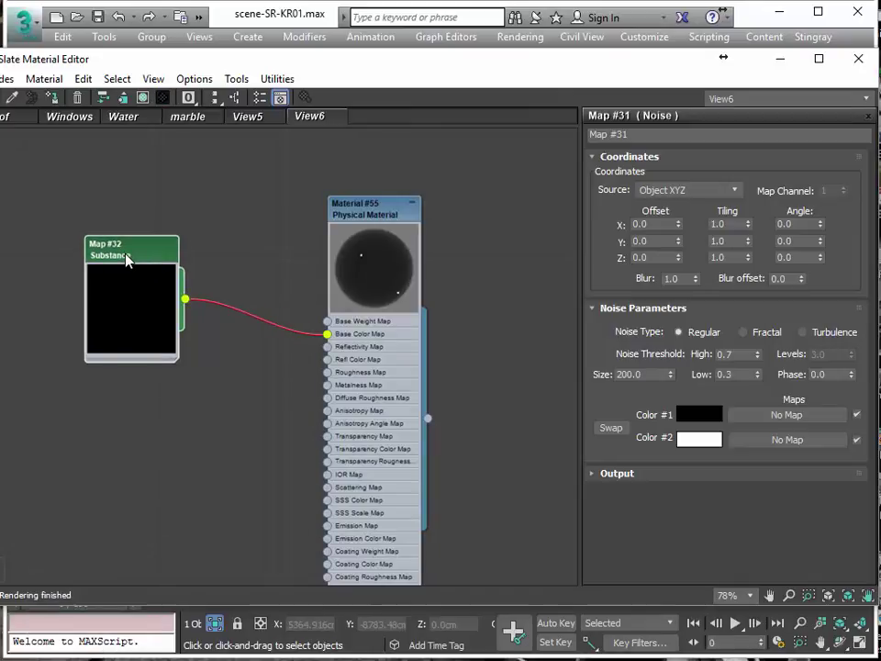
double_click(127, 258)
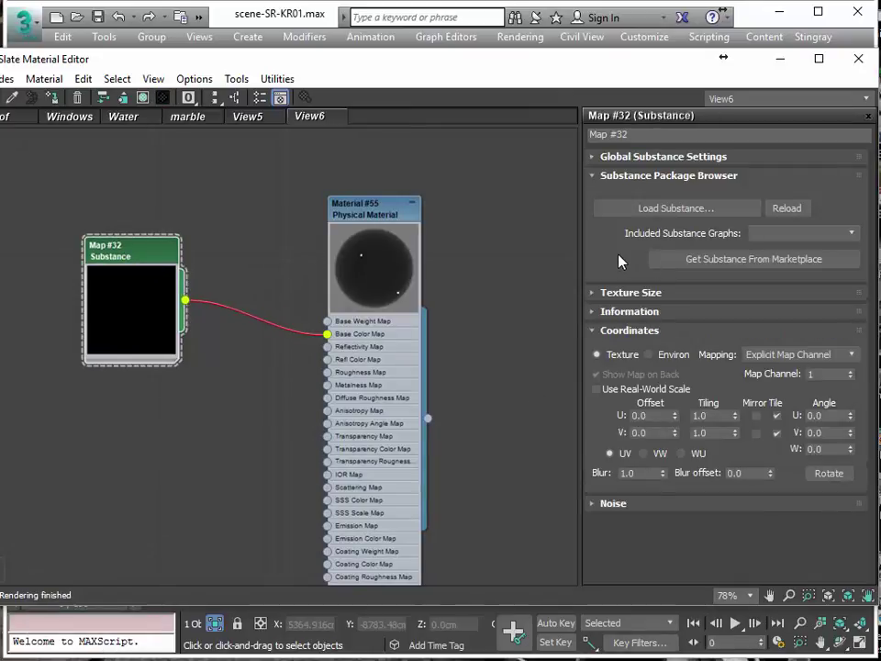
Load Asphalt_02.sbsar from the textures folder into the Substance map, and space out the Substance and map output nodes.
left_click(676, 208)
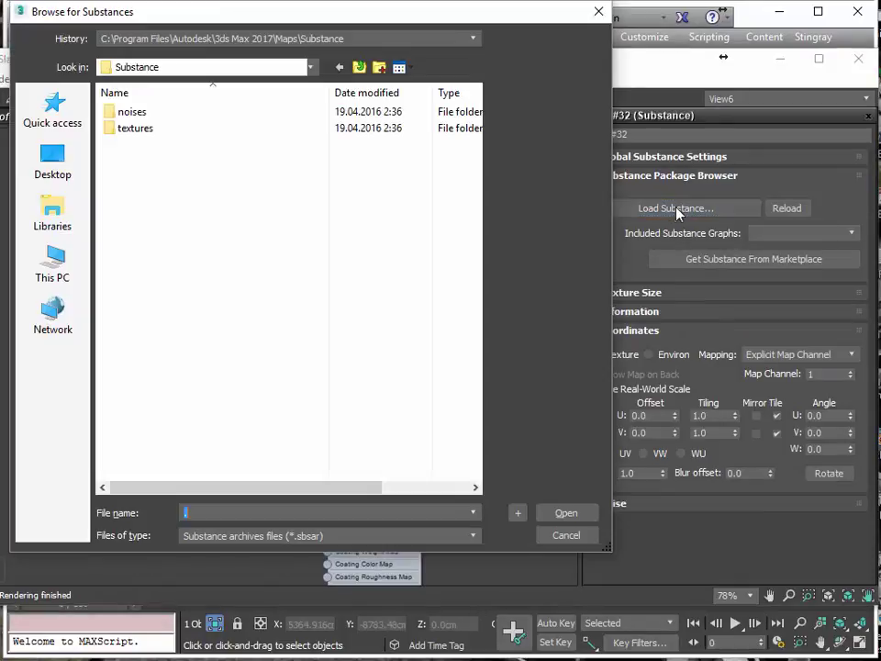
double_click(134, 130)
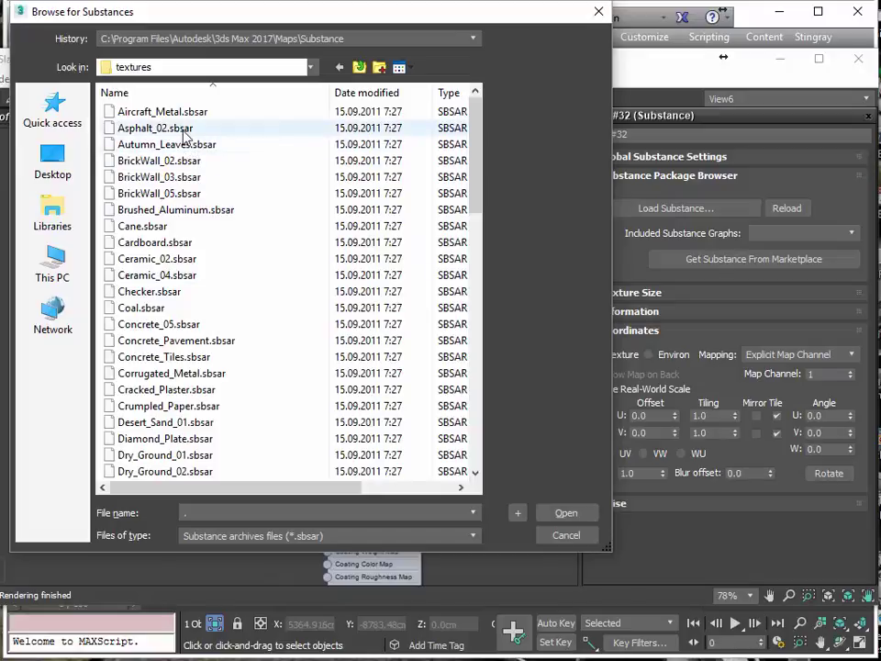
left_click(163, 131)
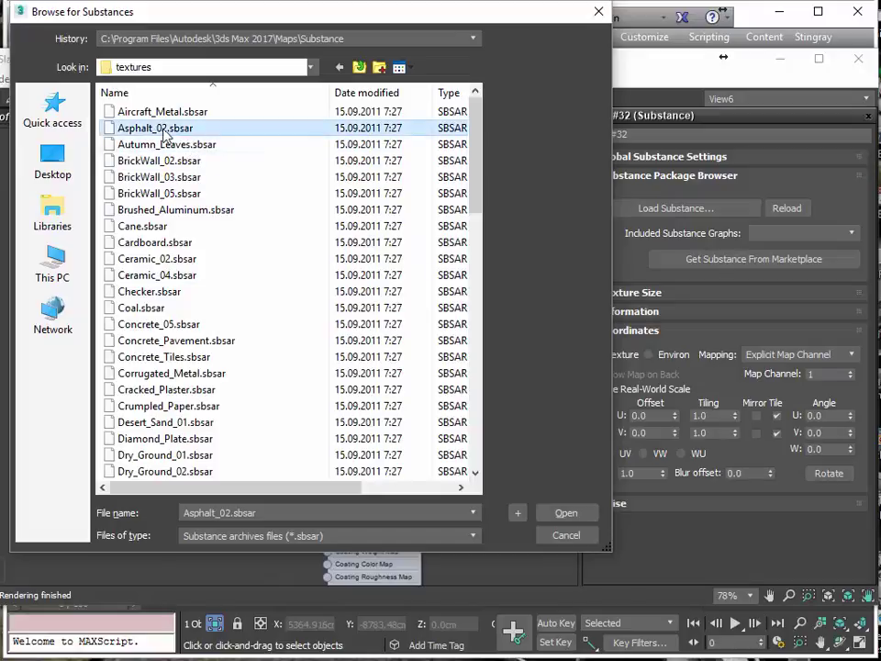
left_click(567, 513)
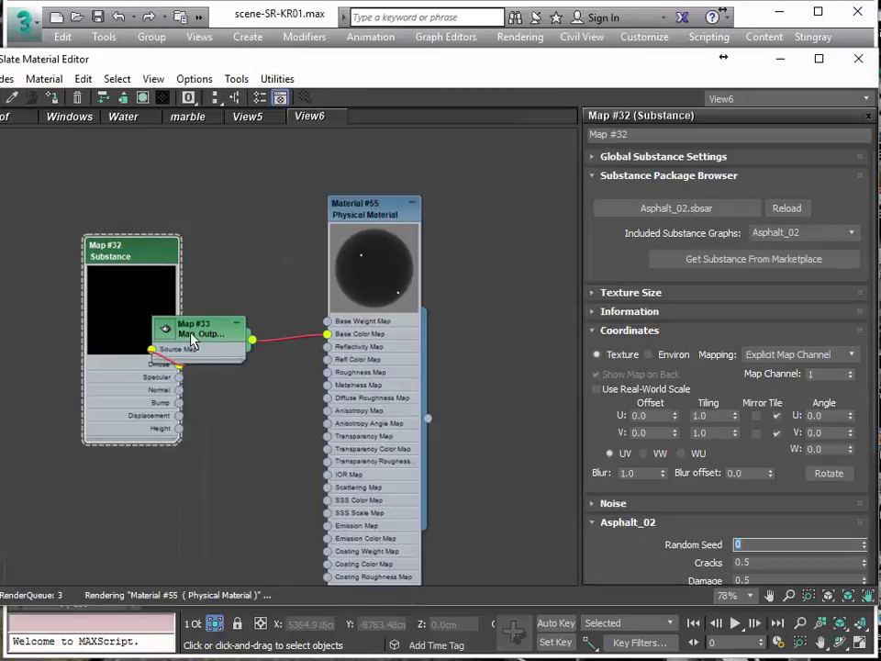
left_click_drag(138, 257, 62, 206)
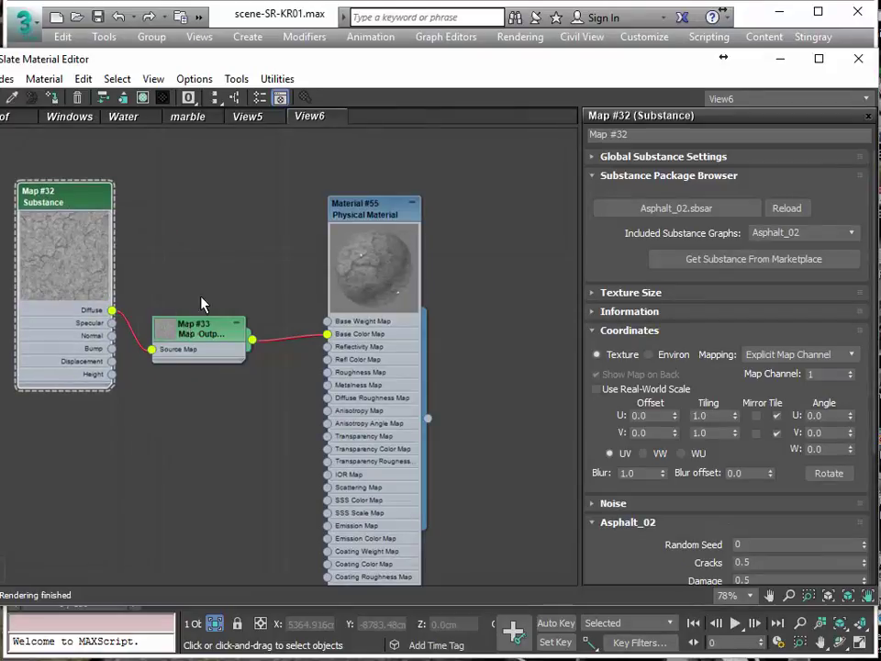
left_click_drag(198, 327, 211, 300)
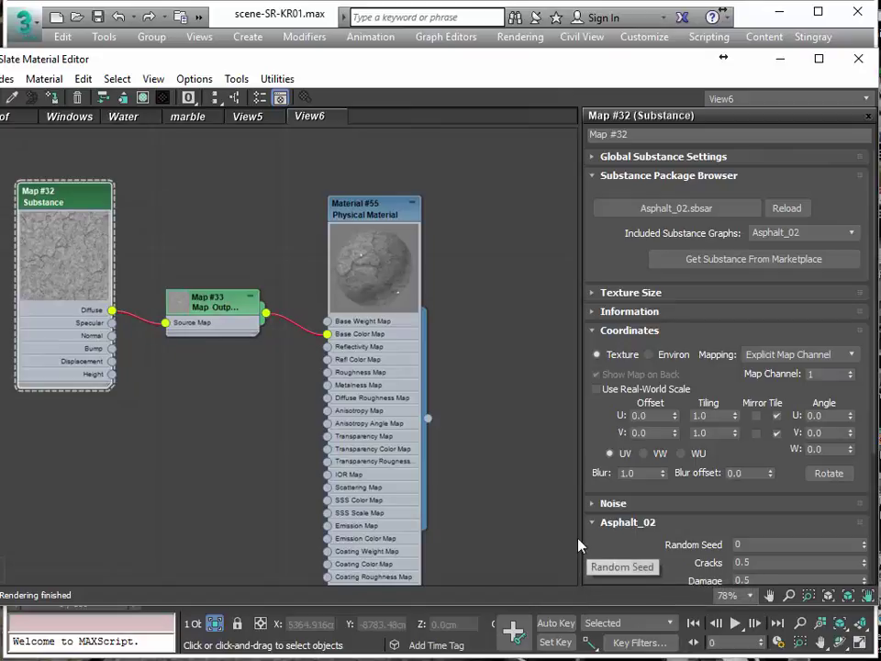
Set the Asphalt_02 substance's Cracks value to 0.
left_click_drag(593, 489, 597, 396)
scroll(597, 397, "down", 3)
double_click(740, 379)
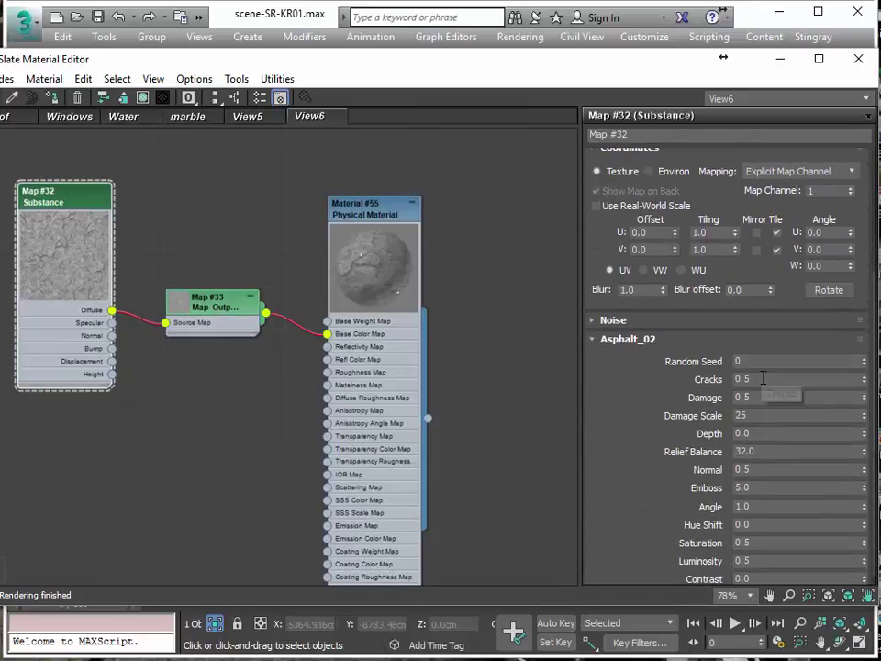
type("0")
key("Return")
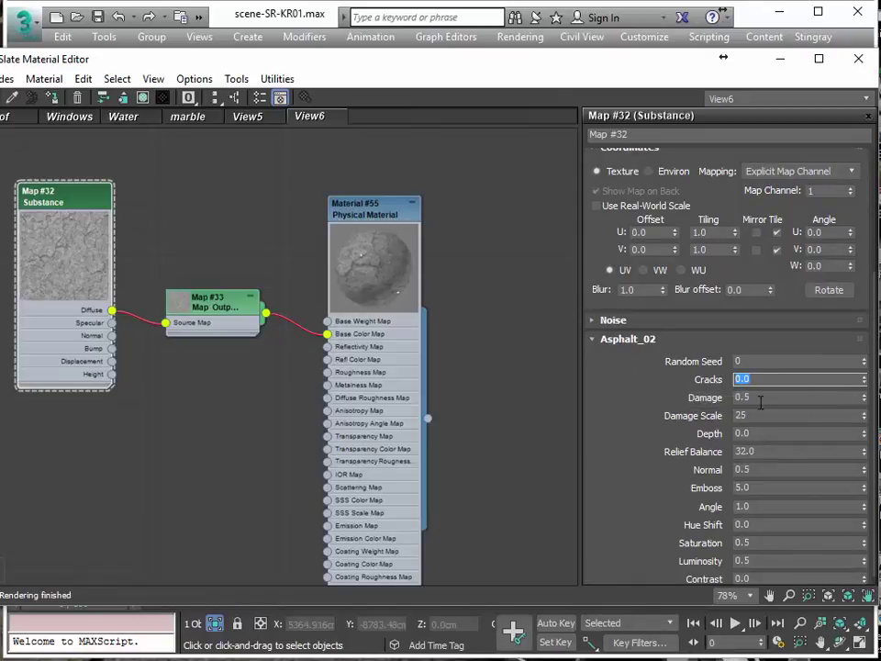
Set the Asphalt_02 substance's Damage value to 0 and check the resulting texture preview up close.
double_click(756, 397)
type("0")
key("Return")
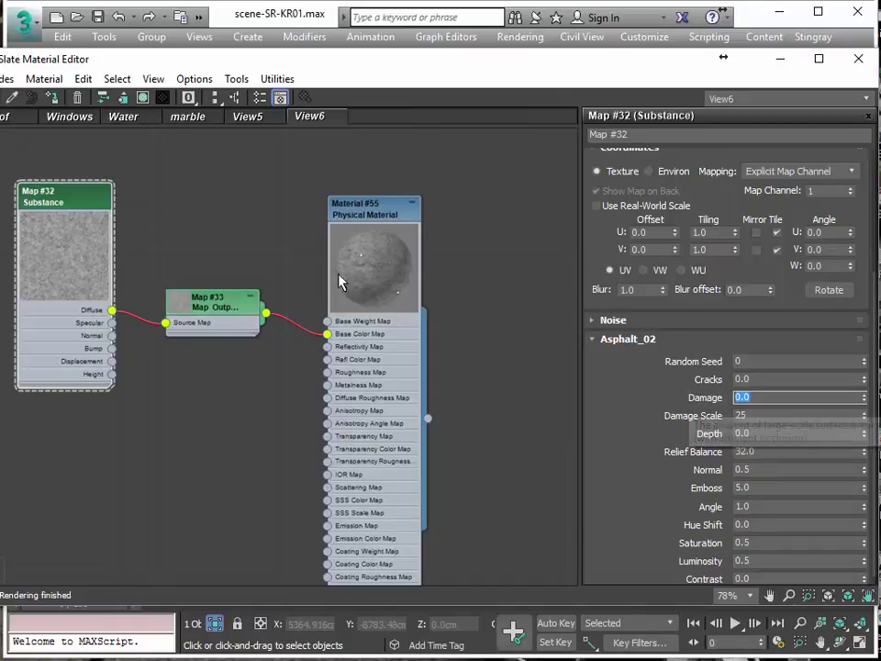
middle_click_drag(147, 291, 278, 313)
scroll(276, 315, "up", 2)
scroll(272, 312, "up", 1)
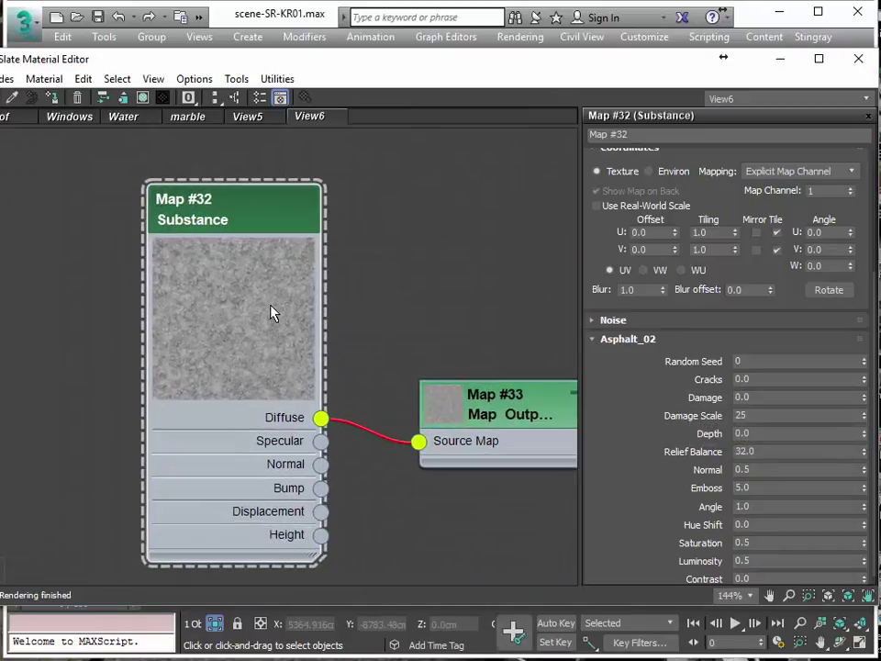
scroll(280, 328, "down", 1)
scroll(280, 328, "down", 2)
middle_click_drag(344, 334, 172, 238)
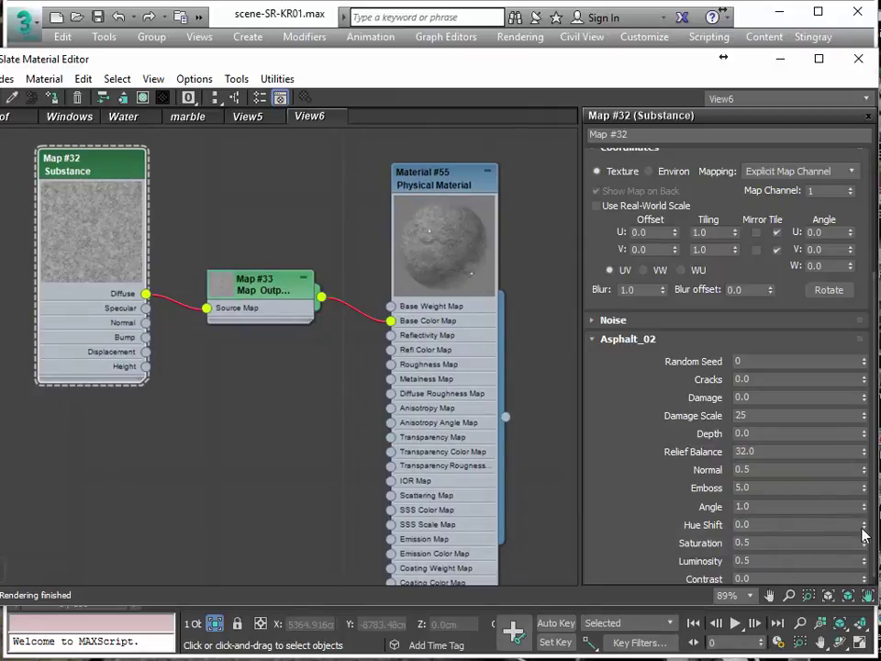
Darken the Asphalt_02 substance by trying a Luminosity of 0.35 and settling on 0.4.
left_click(766, 560)
type("0.")
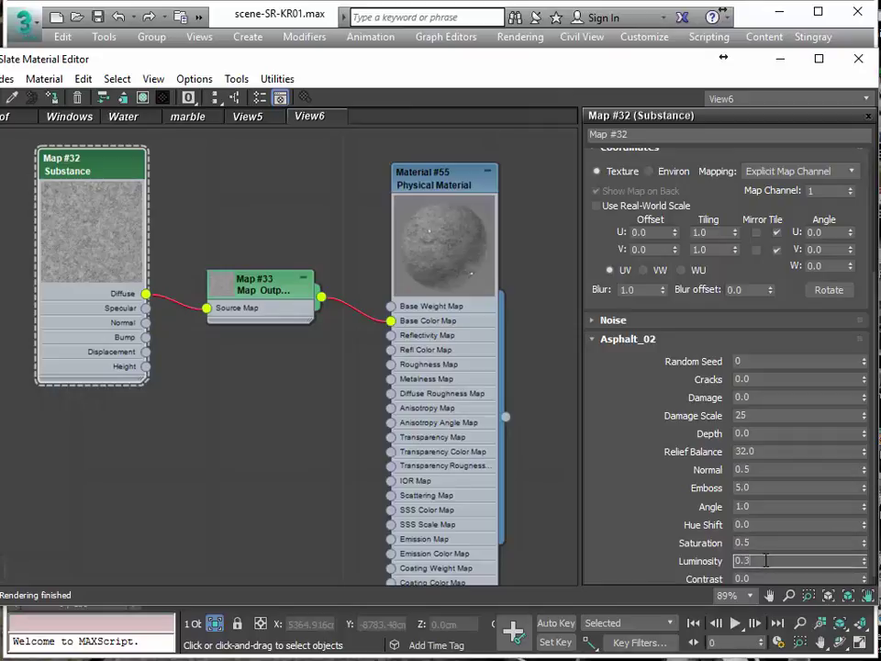
key("Return")
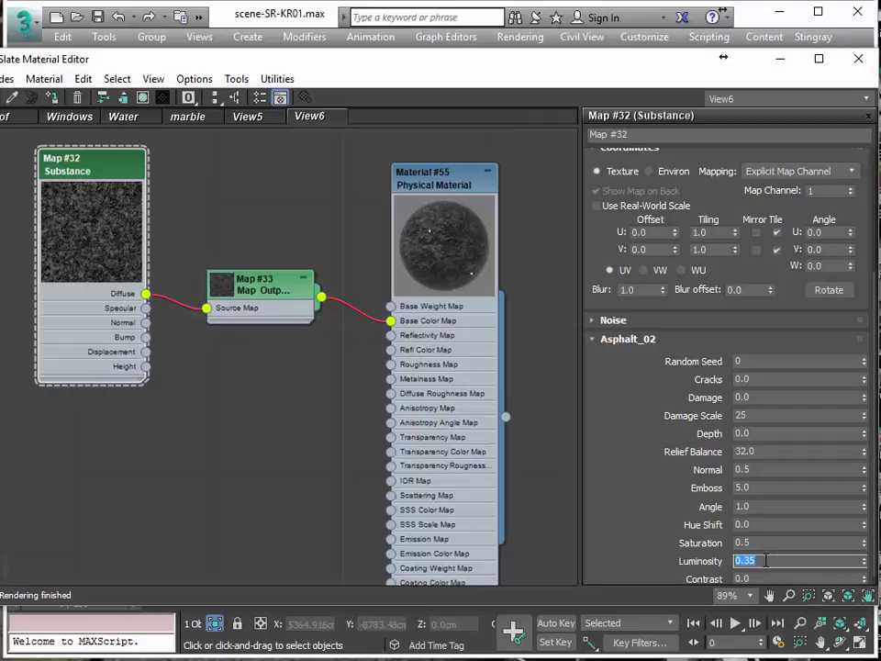
type("0.4")
key("Return")
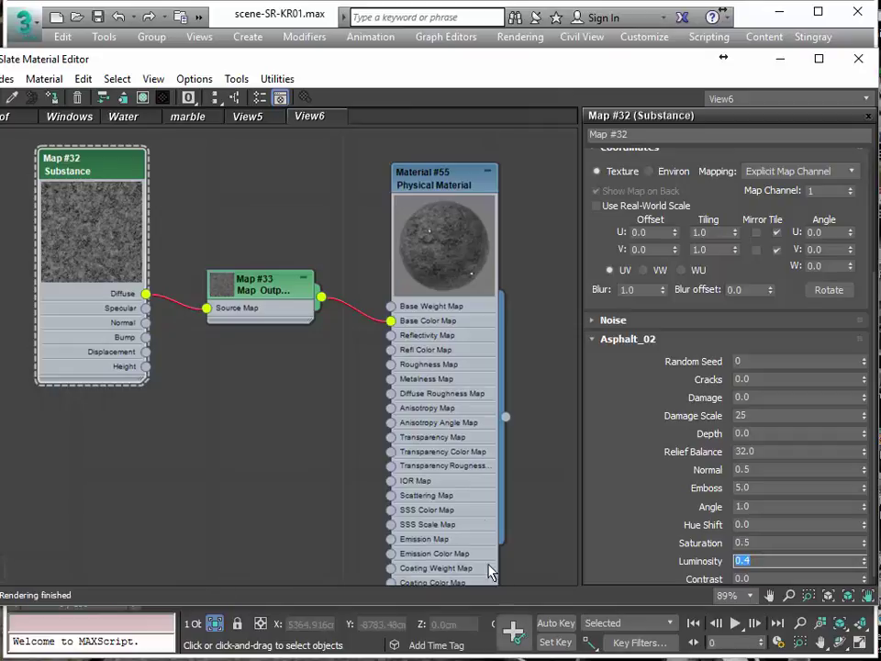
Connect the asphalt Substance's Bump output to the Physical Material's Bump Map slot, and its Specular output to the Reflectivity Map slot.
middle_click_drag(299, 377, 236, 311)
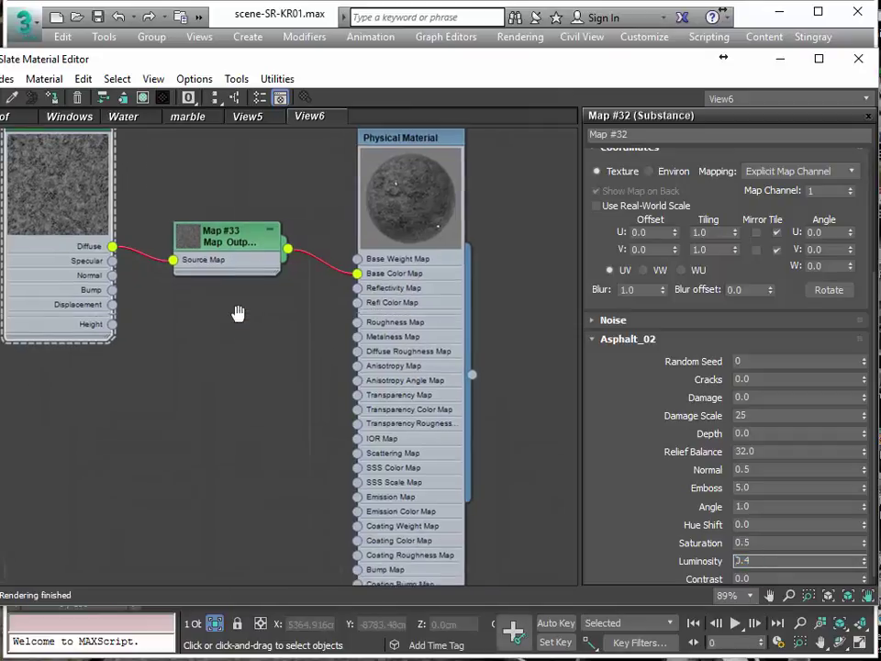
scroll(248, 332, "down", 2)
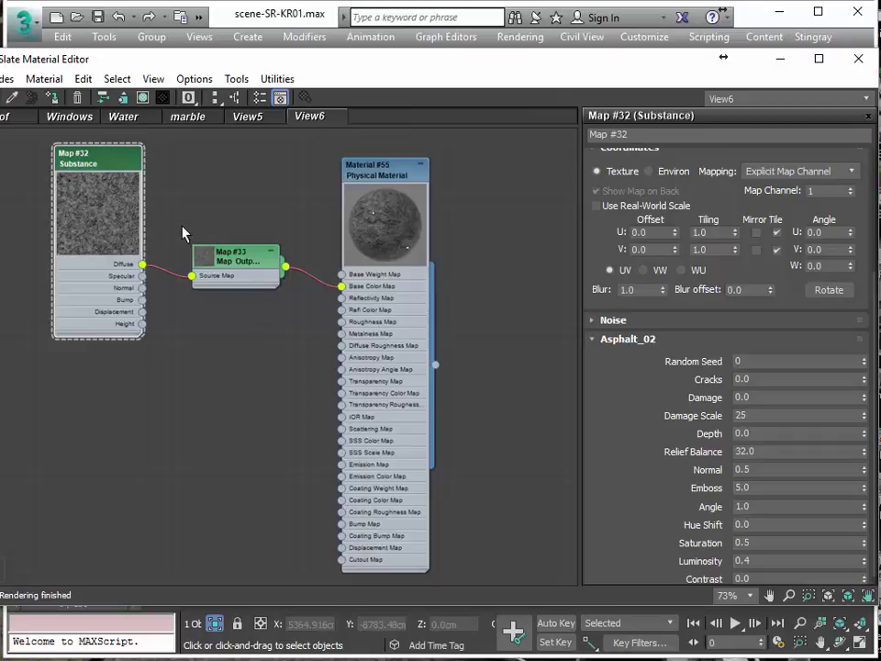
left_click_drag(115, 172, 88, 190)
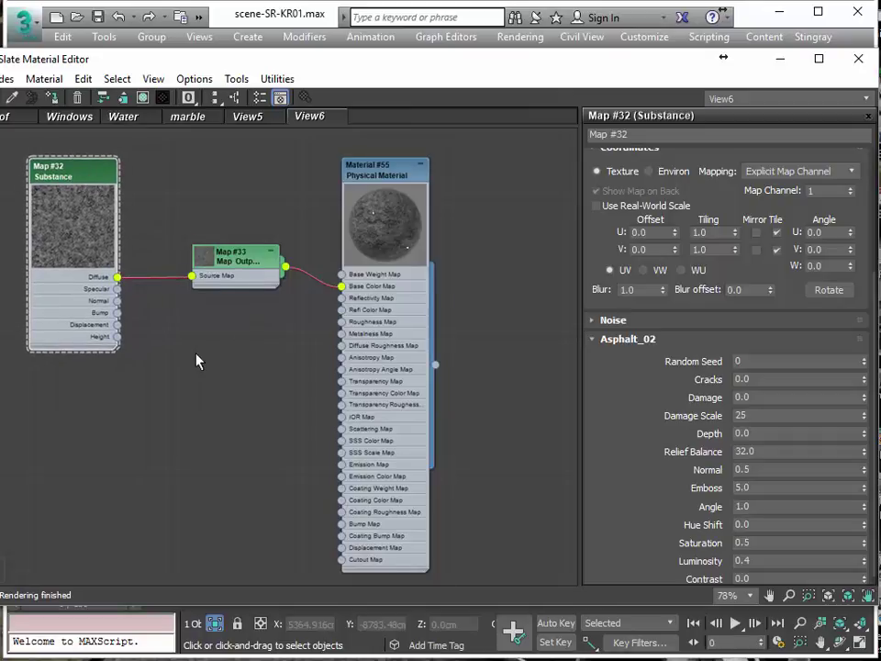
scroll(195, 361, "up", 1)
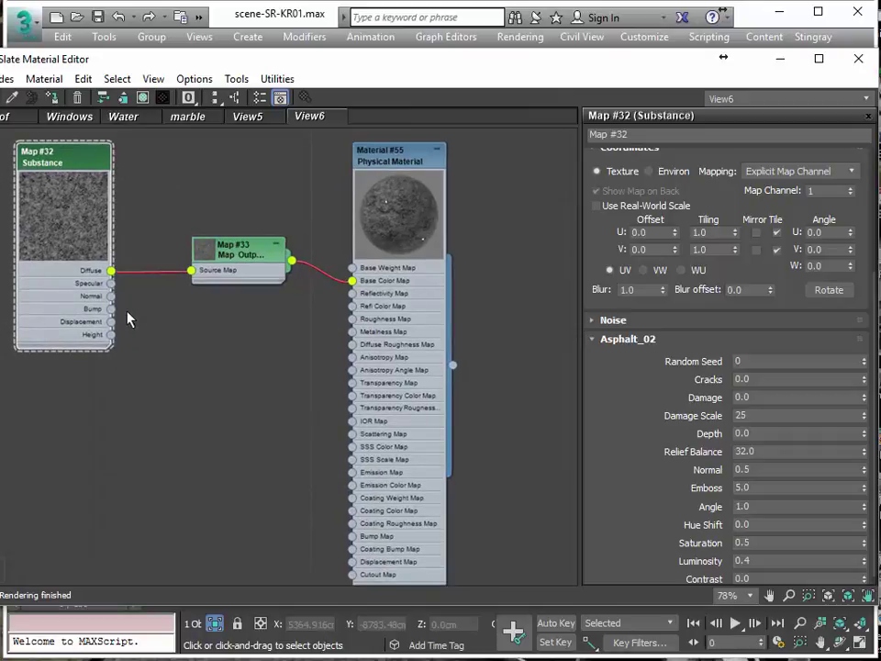
left_click_drag(112, 310, 353, 537)
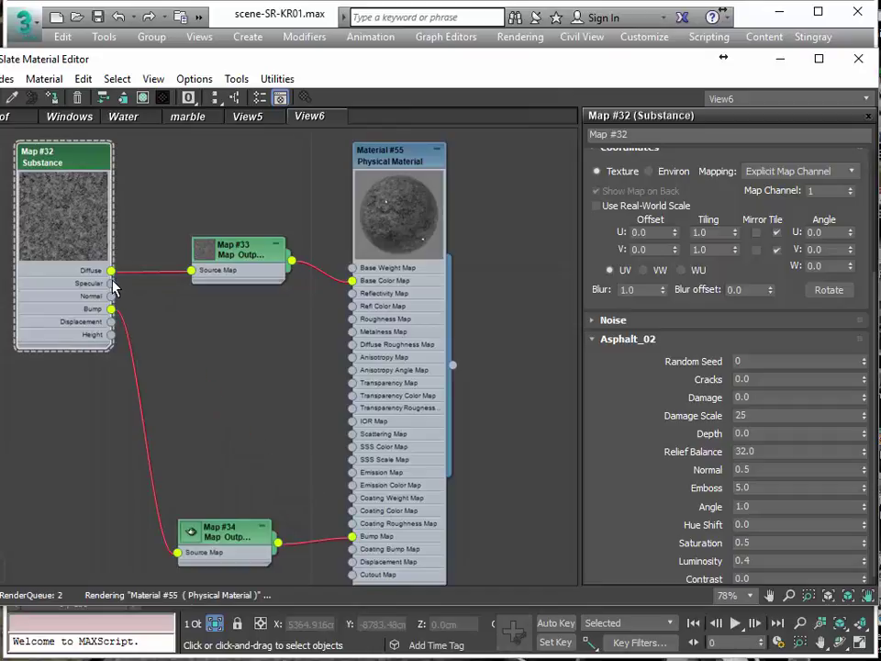
left_click_drag(112, 284, 353, 293)
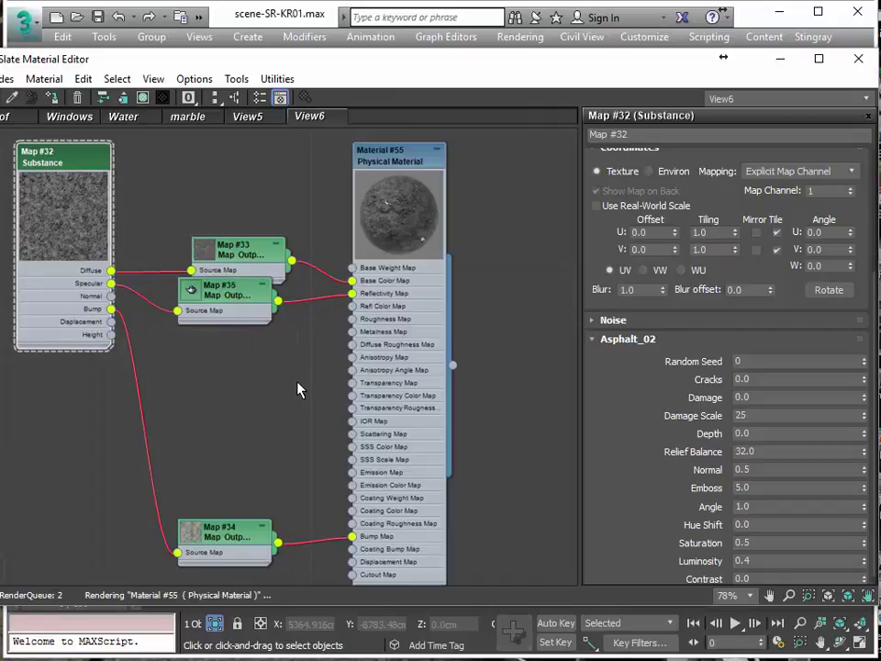
Move the specular map output node clear of the diffuse one and also connect it to the Roughness Map slot.
left_click(222, 306)
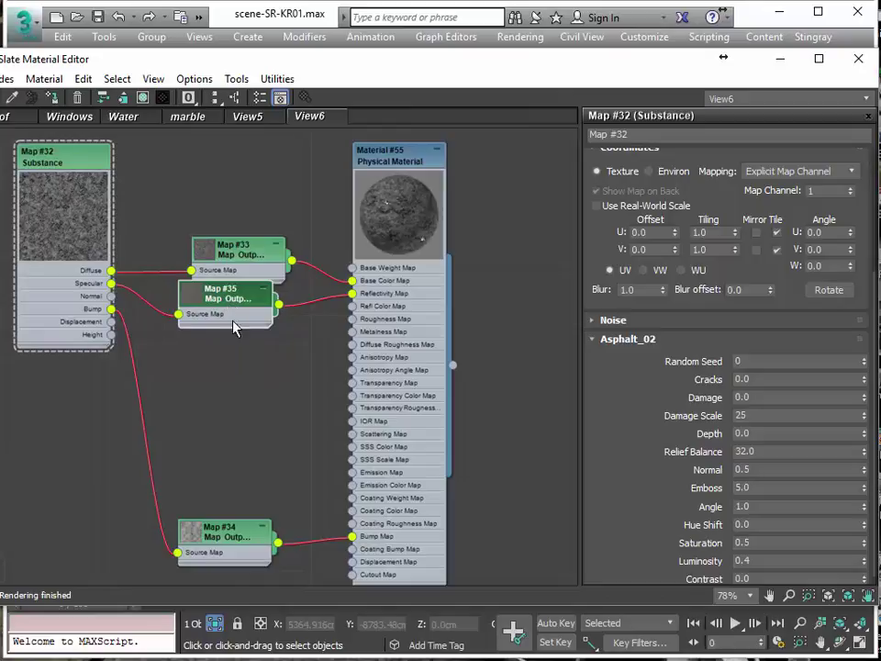
left_click_drag(227, 311, 189, 332)
scroll(253, 375, "up", 3)
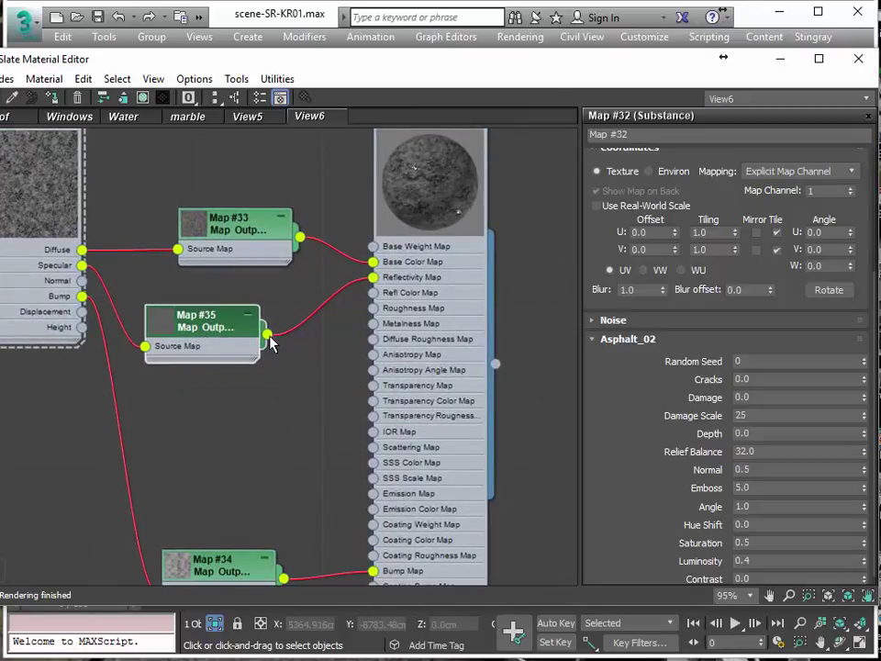
left_click_drag(317, 346, 373, 309)
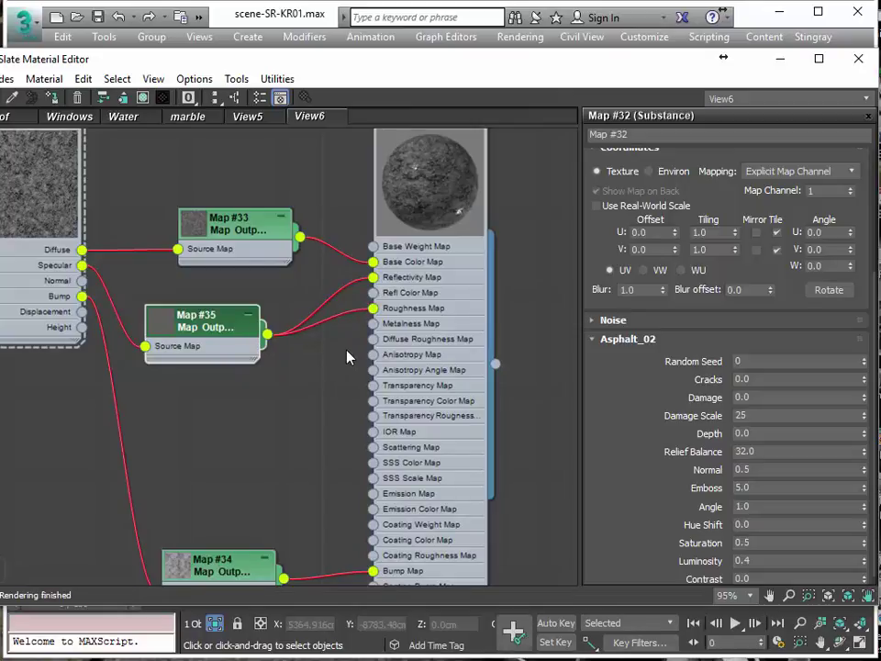
Open the asphalt Physical Material's parameters and invert its reflection roughness.
middle_click_drag(303, 206, 285, 252)
double_click(429, 165)
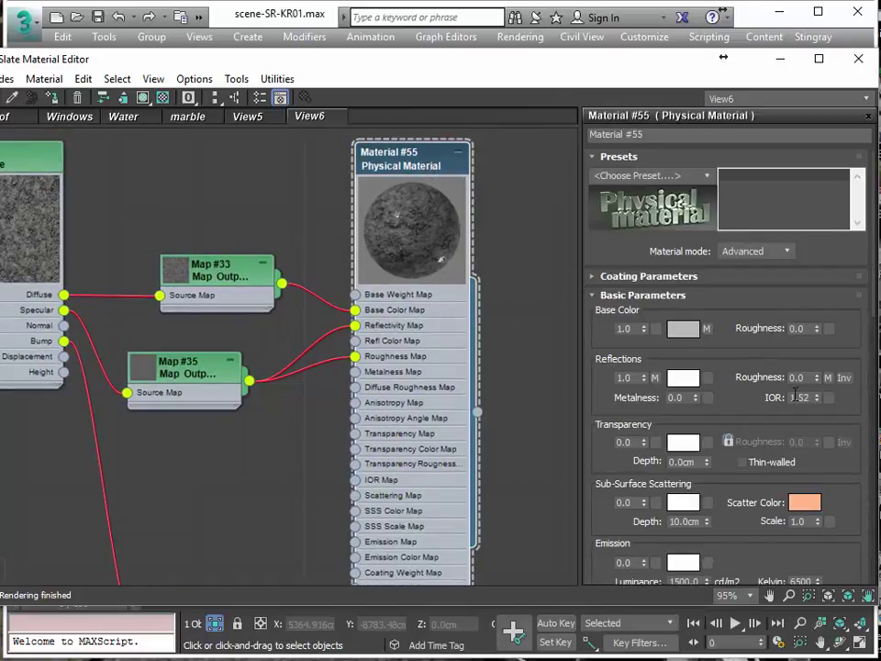
left_click(849, 380)
Set the asphalt Substance map's Map Channel to 2.
middle_click_drag(121, 365, 265, 333)
scroll(221, 292, "down", 1)
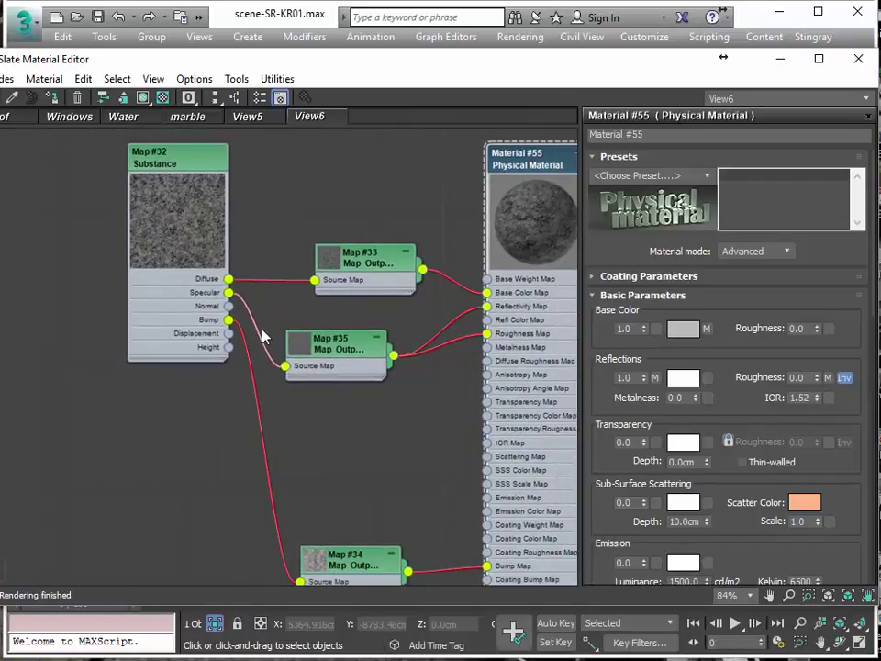
double_click(171, 163)
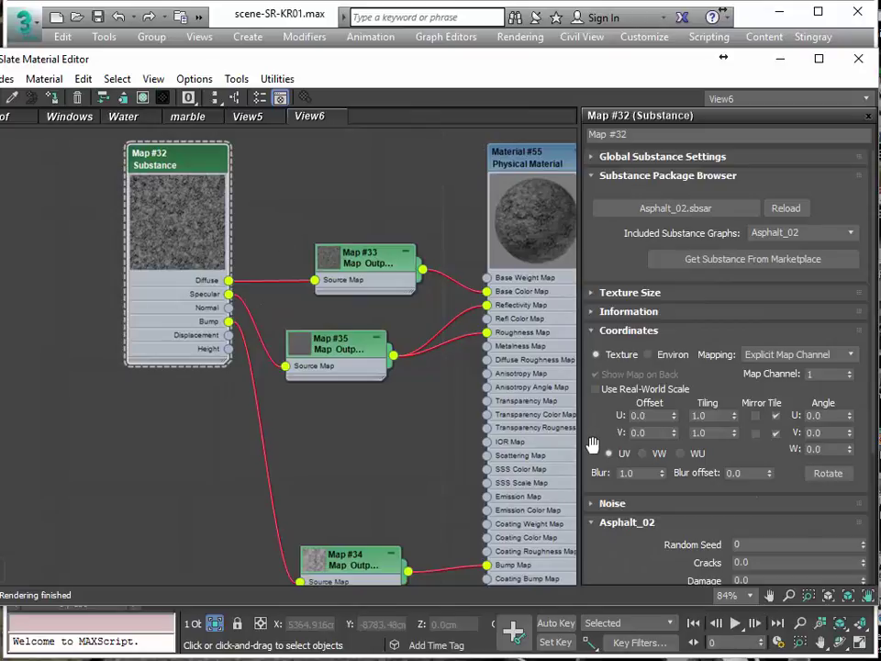
scroll(601, 404, "down", 1)
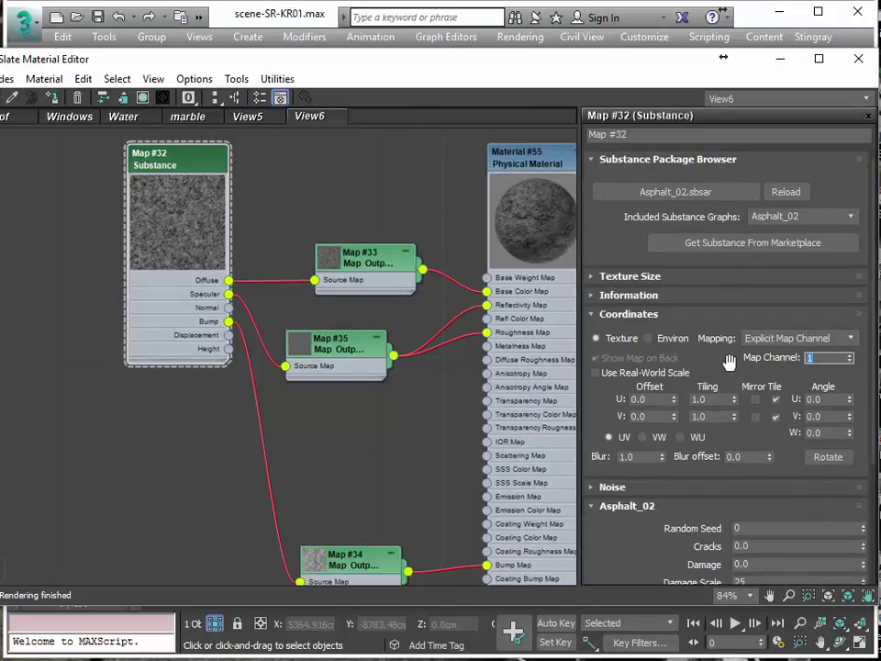
type("2")
key("Return")
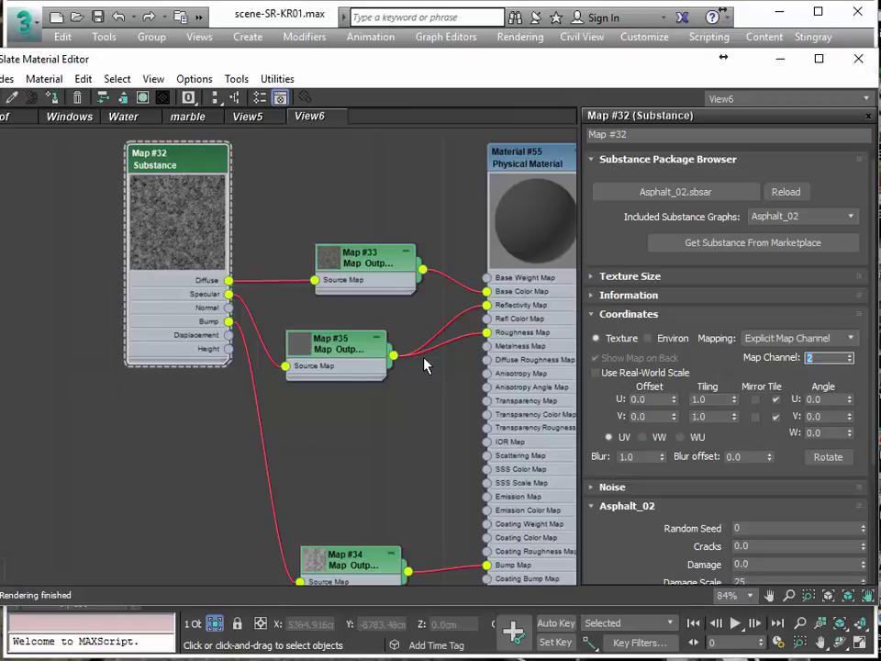
Duplicate the entire asphalt node network, including its Substance, map output and Physical Material nodes, into the empty area below.
scroll(280, 380, "down", 3)
scroll(280, 399, "down", 4)
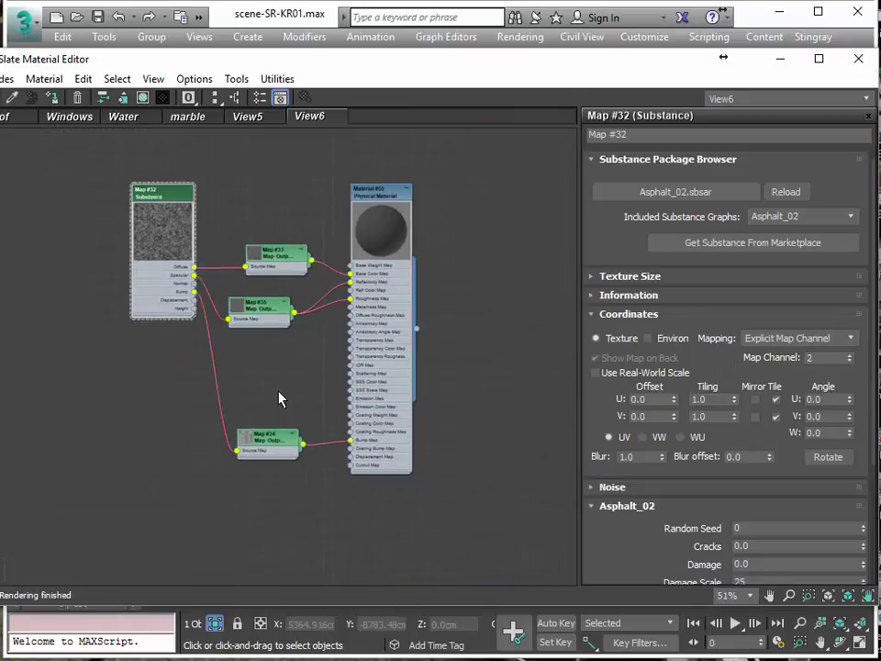
scroll(154, 287, "up", 2)
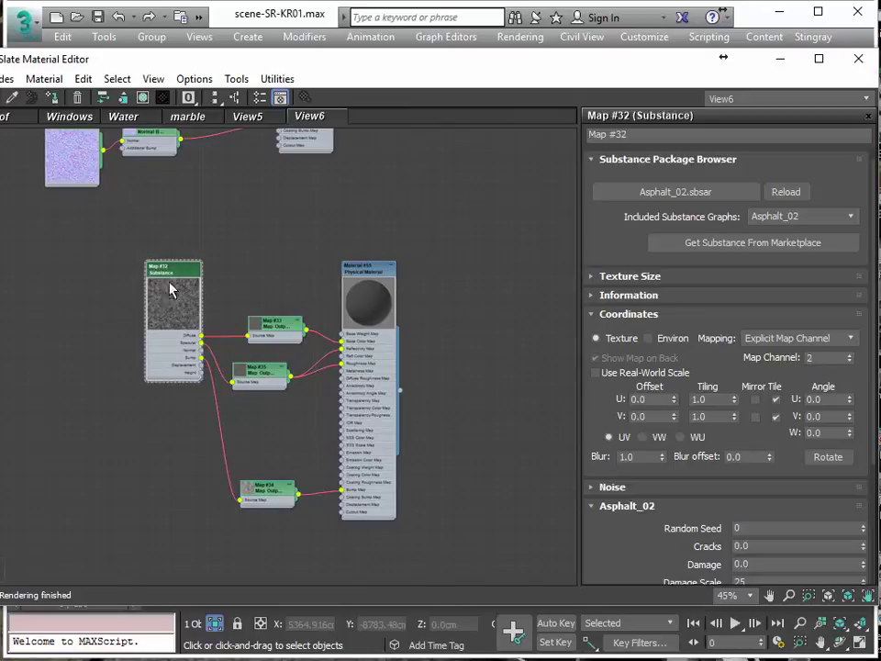
left_click_drag(117, 217, 422, 525)
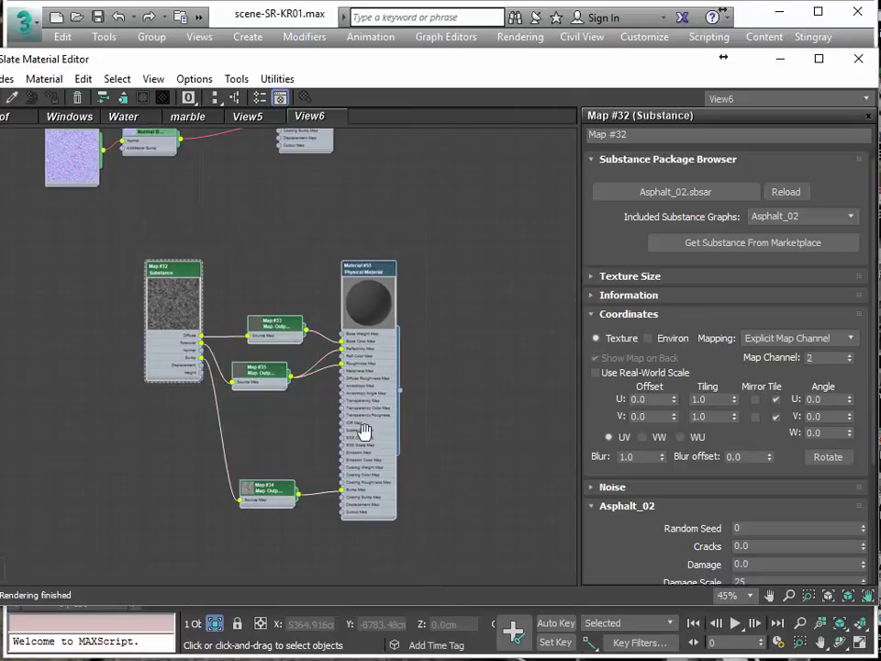
left_click_drag(362, 429, 392, 183)
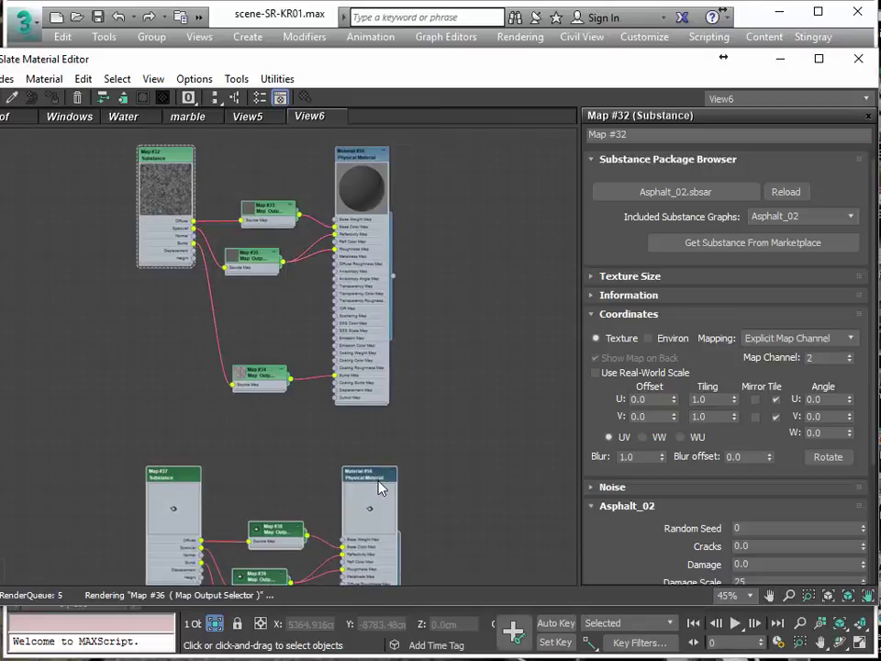
middle_click_drag(435, 486, 460, 310)
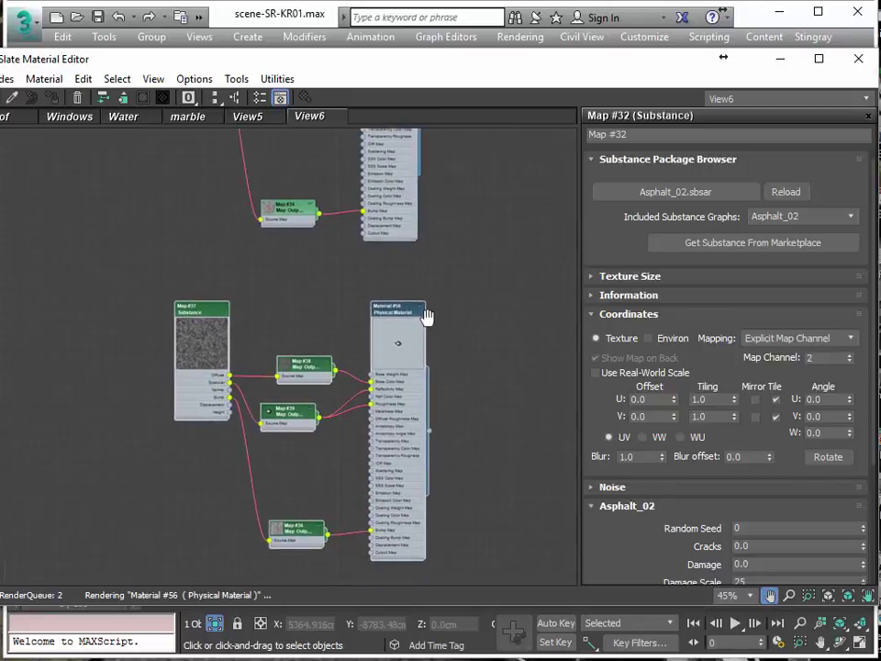
Load Gravel.sbsar from the textures folder into the duplicated Substance map and bring its Gravel parameters into view.
scroll(496, 339, "up", 2)
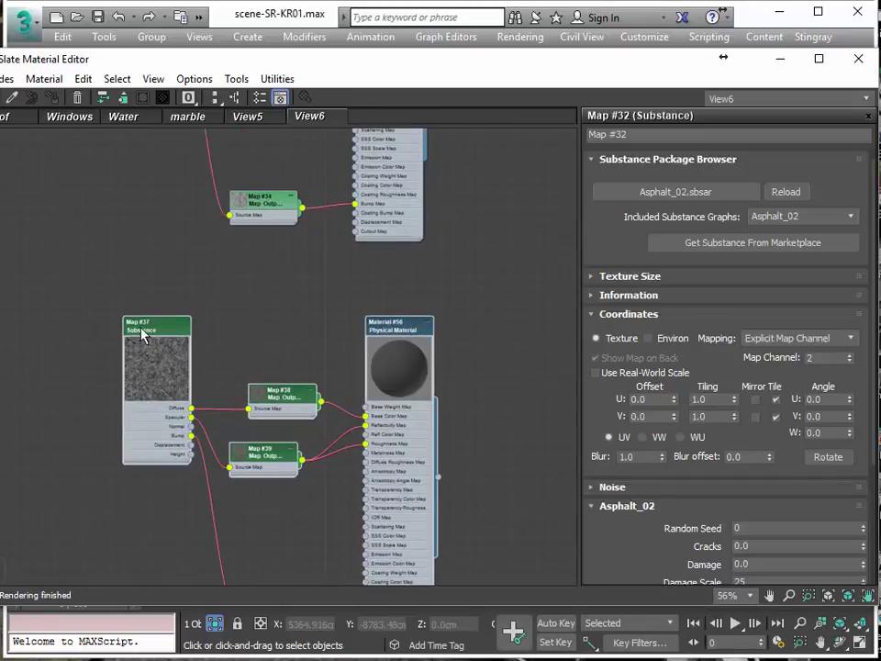
double_click(163, 365)
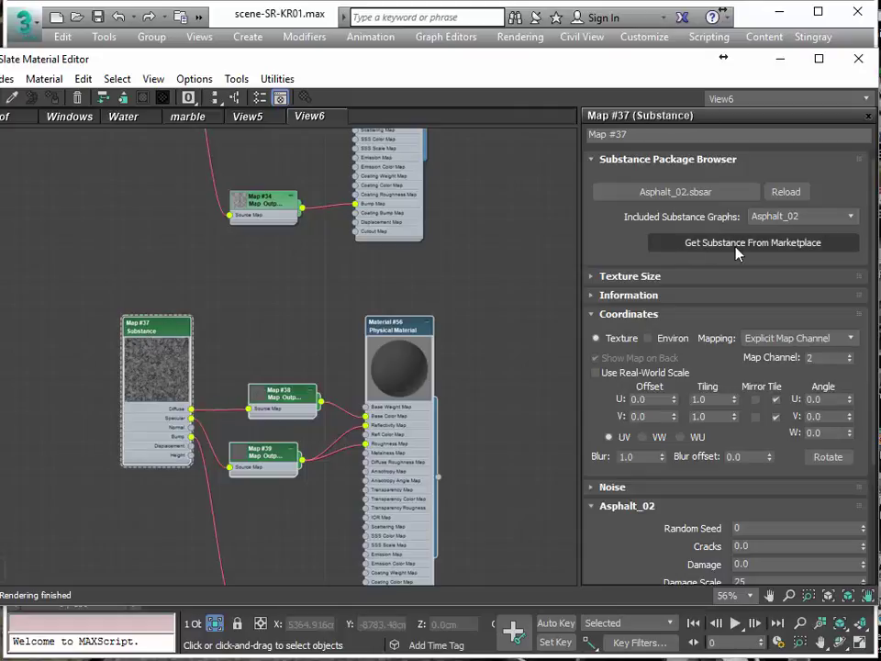
left_click(683, 245)
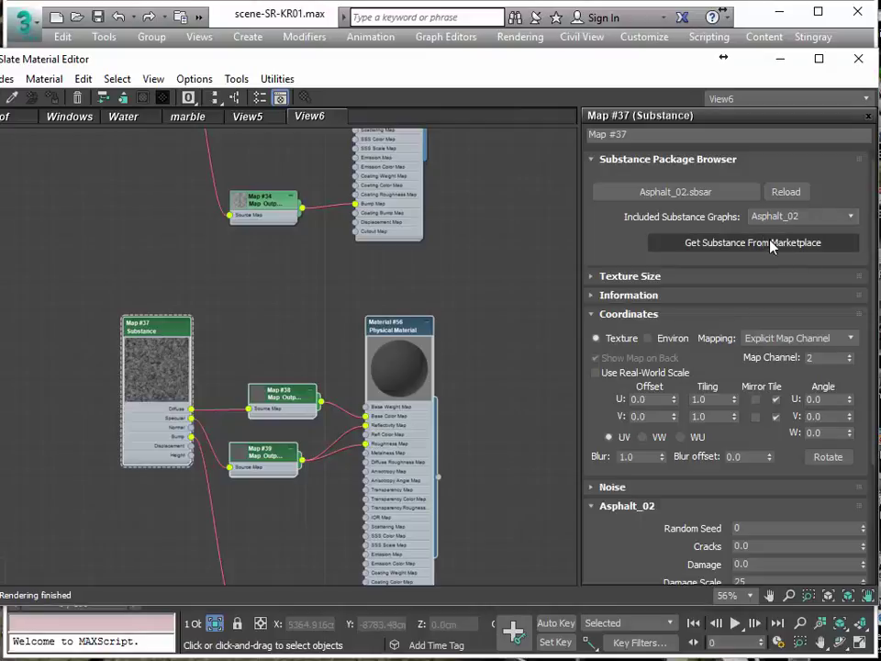
left_click(677, 193)
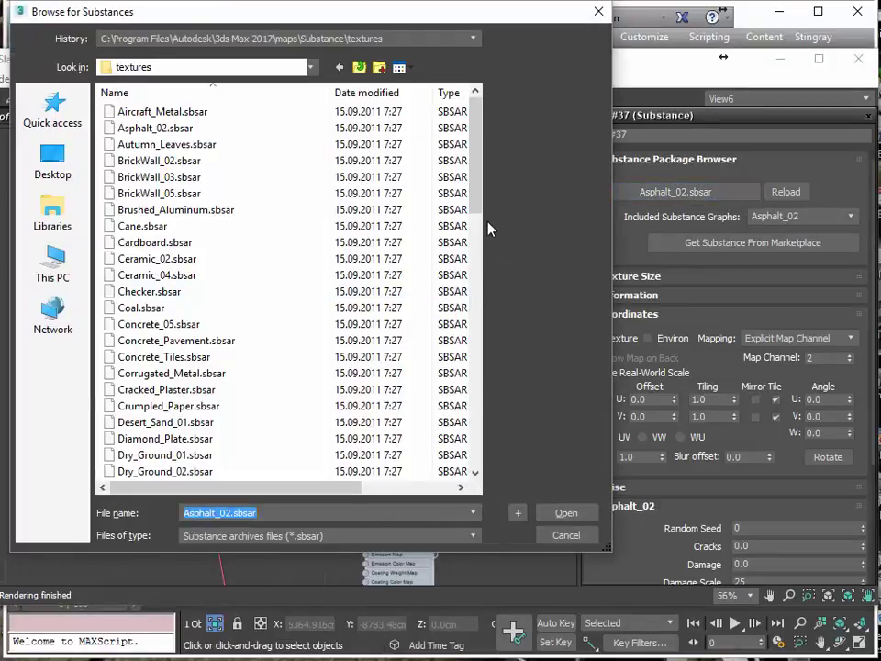
left_click_drag(477, 197, 474, 308)
double_click(168, 315)
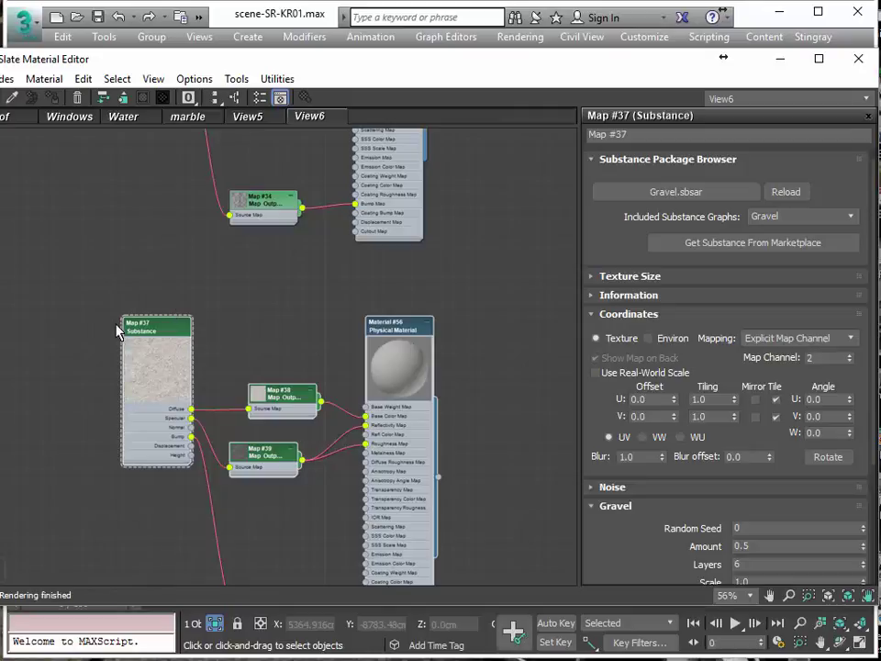
middle_click_drag(250, 348, 321, 241)
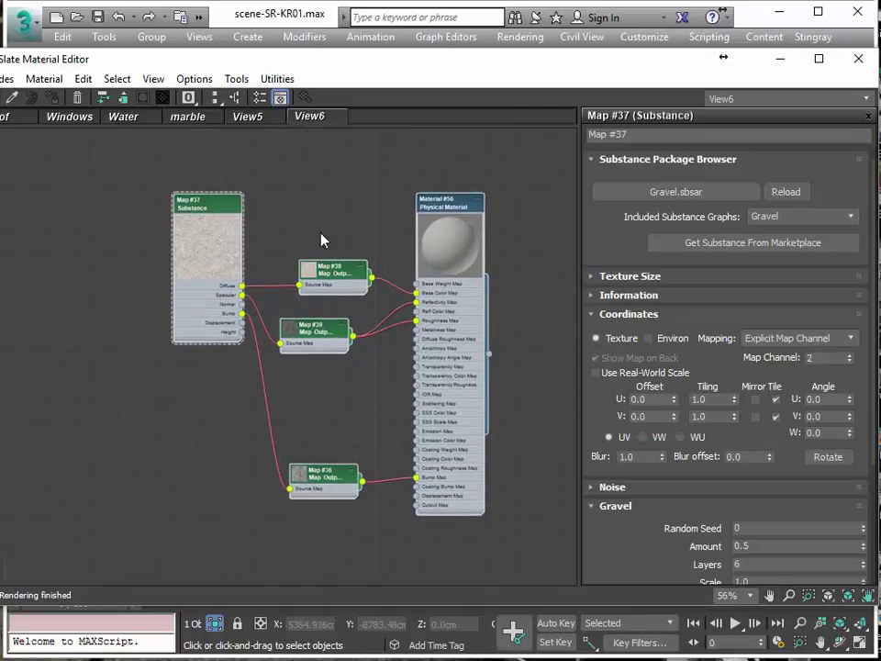
scroll(222, 222, "up", 2)
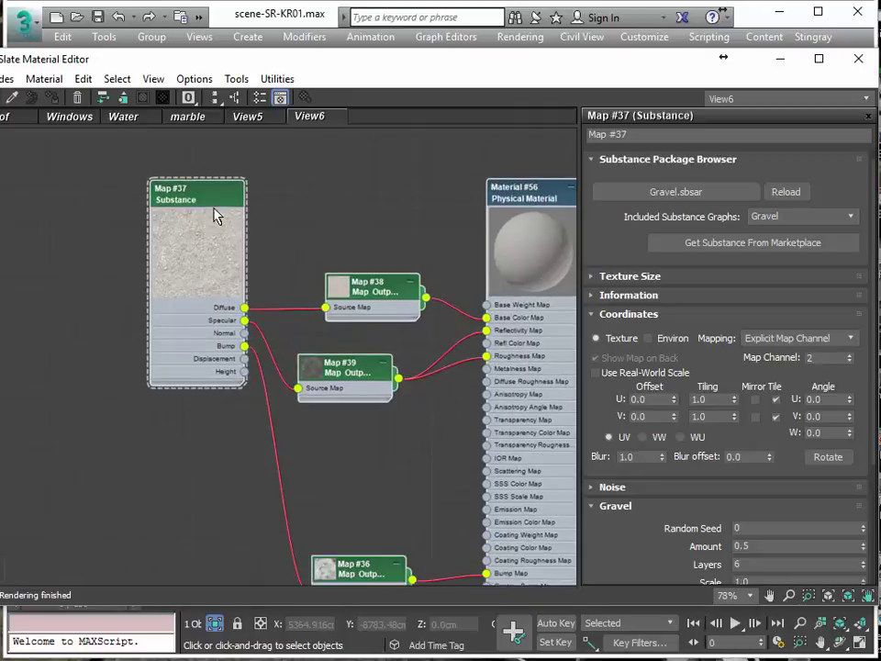
scroll(214, 216, "up", 1)
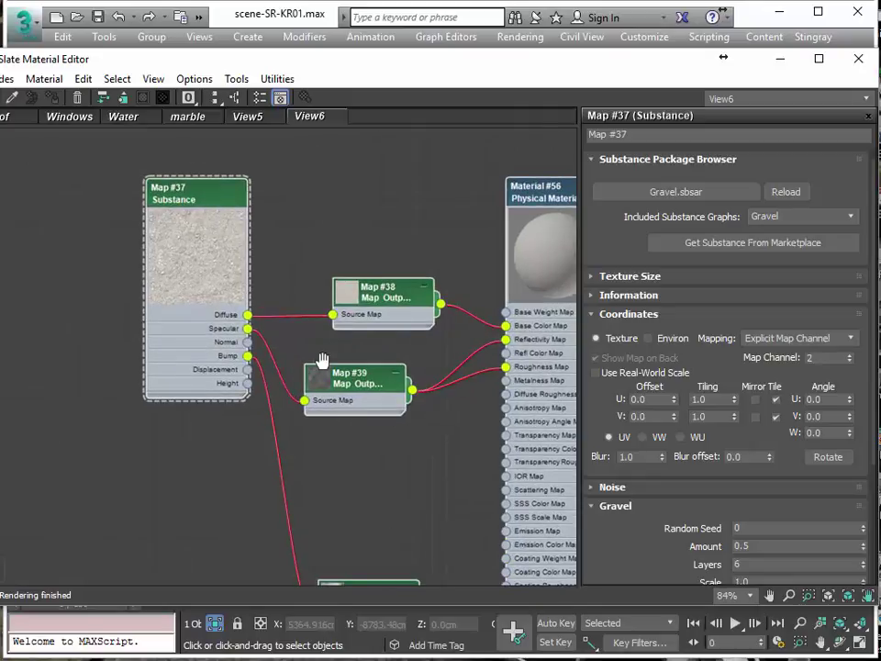
middle_click_drag(323, 359, 233, 344)
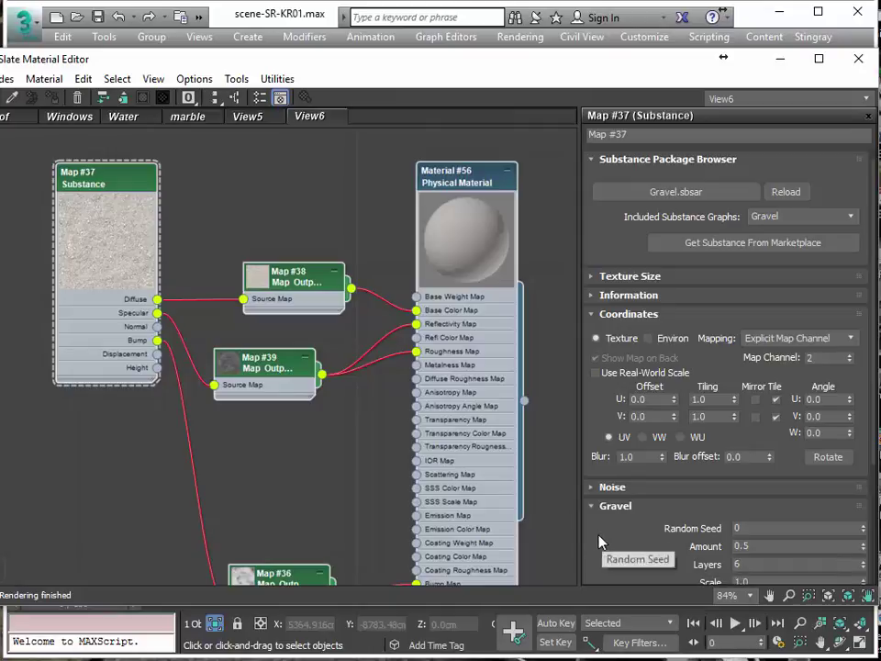
left_click_drag(589, 533, 586, 334)
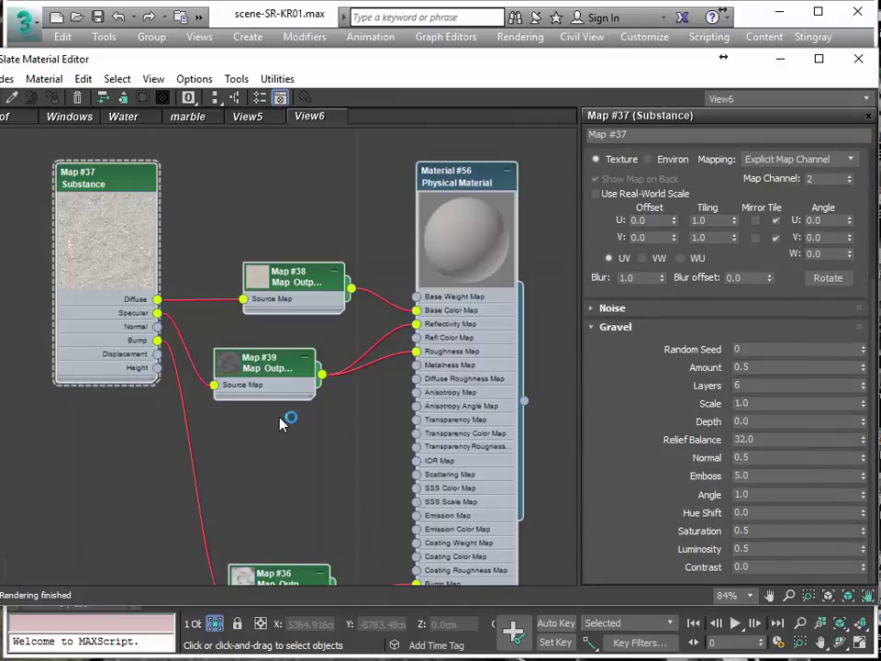
Review the grass Blend, asphalt and gravel node networks together in the material view.
scroll(294, 442, "down", 2)
scroll(294, 441, "down", 6)
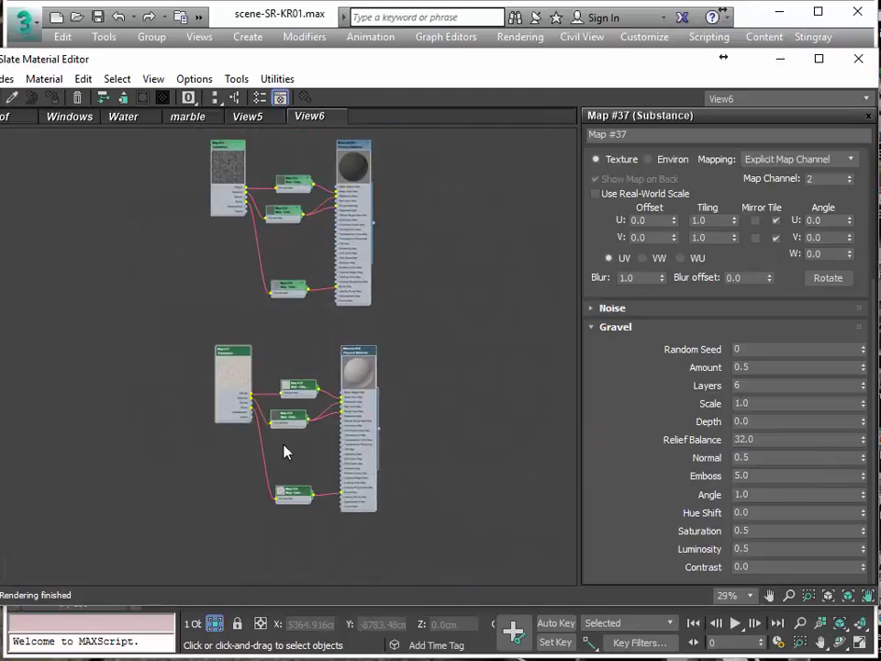
middle_click_drag(285, 453, 260, 542)
scroll(312, 423, "down", 3)
middle_click_drag(312, 424, 166, 434)
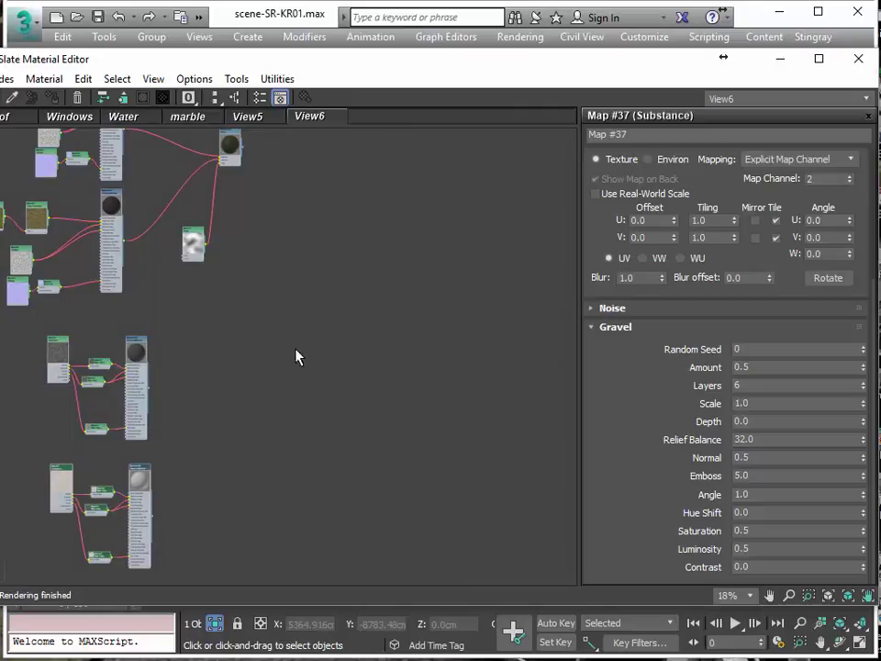
middle_click_drag(298, 356, 363, 401)
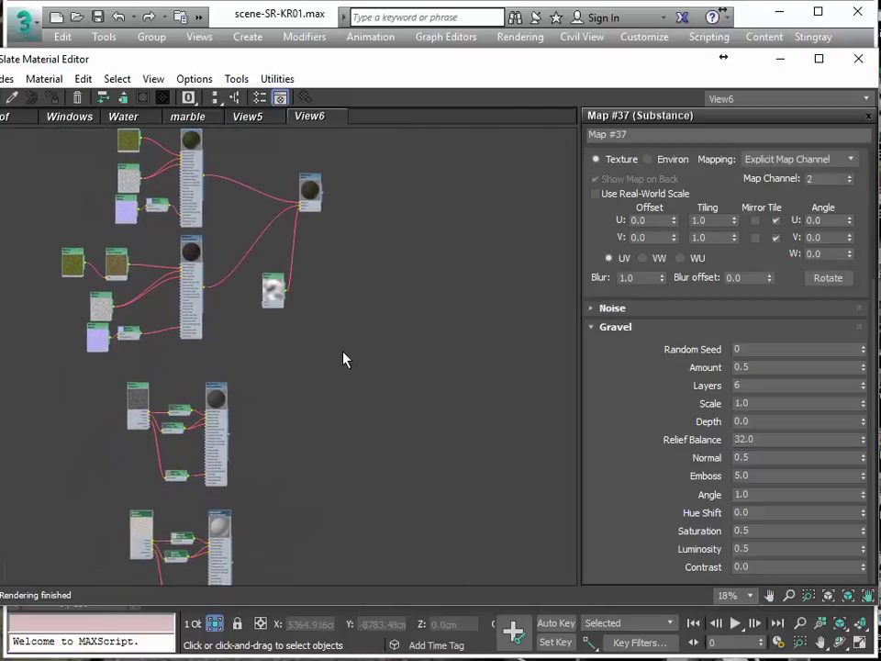
mouse_move(305, 350)
middle_mouse_down()
mouse_move(287, 317)
mouse_move(298, 332)
middle_mouse_up()
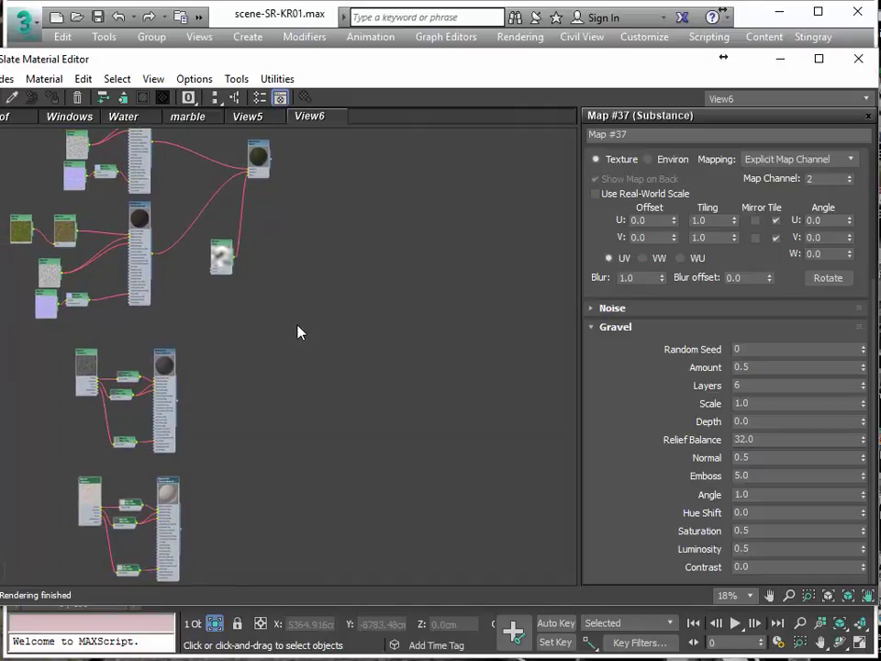
Start adding a general map node in the empty space beside the asphalt and gravel networks.
middle_click_drag(186, 369, 167, 388)
scroll(136, 391, "up", 4)
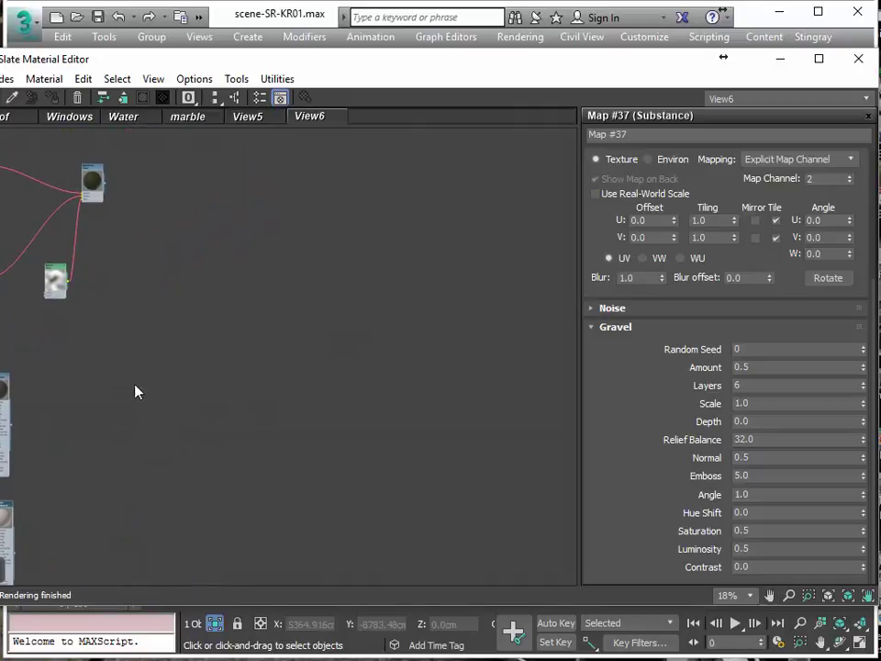
scroll(117, 385, "down", 2)
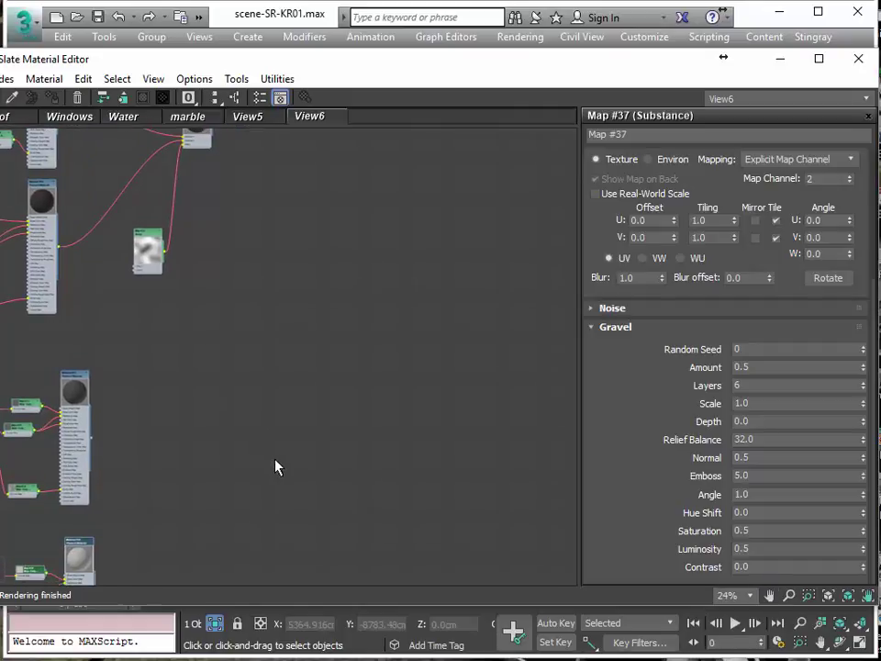
right_click(266, 414)
mouse_move(322, 443)
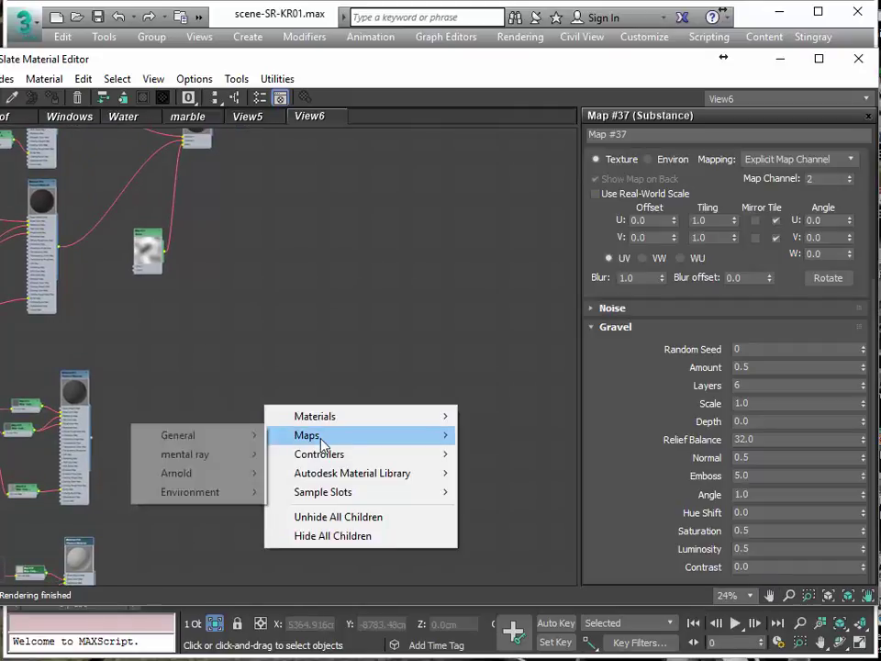
mouse_move(189, 435)
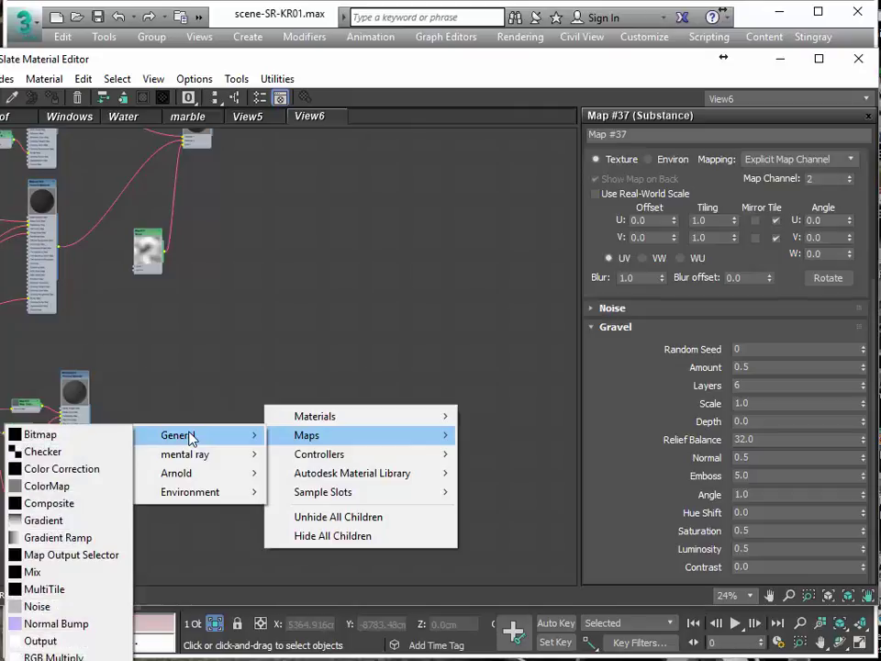
Add a Bitmap map using land2017.tif to the node graph and position its node in open space.
left_click(101, 439)
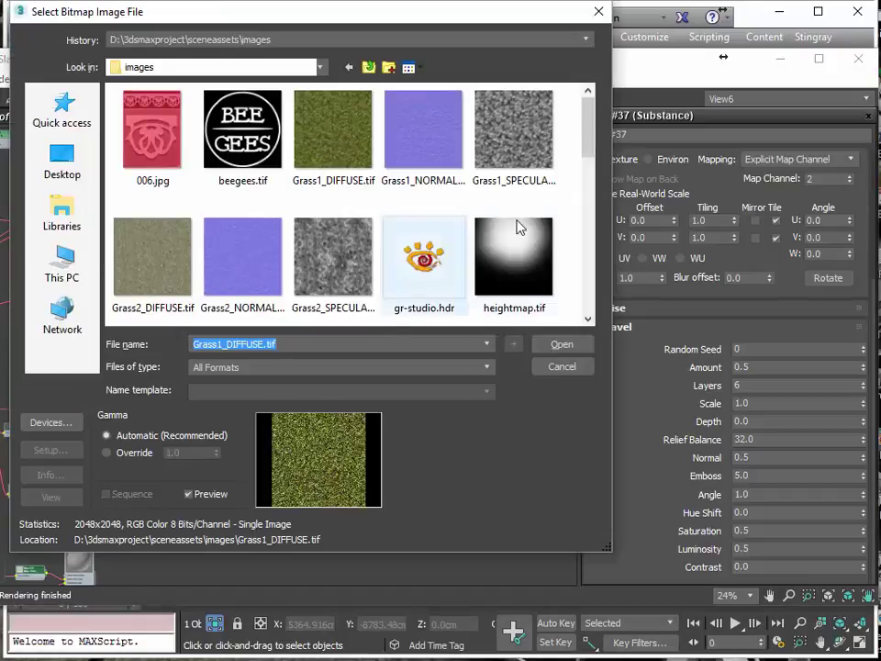
scroll(582, 151, "down", 3)
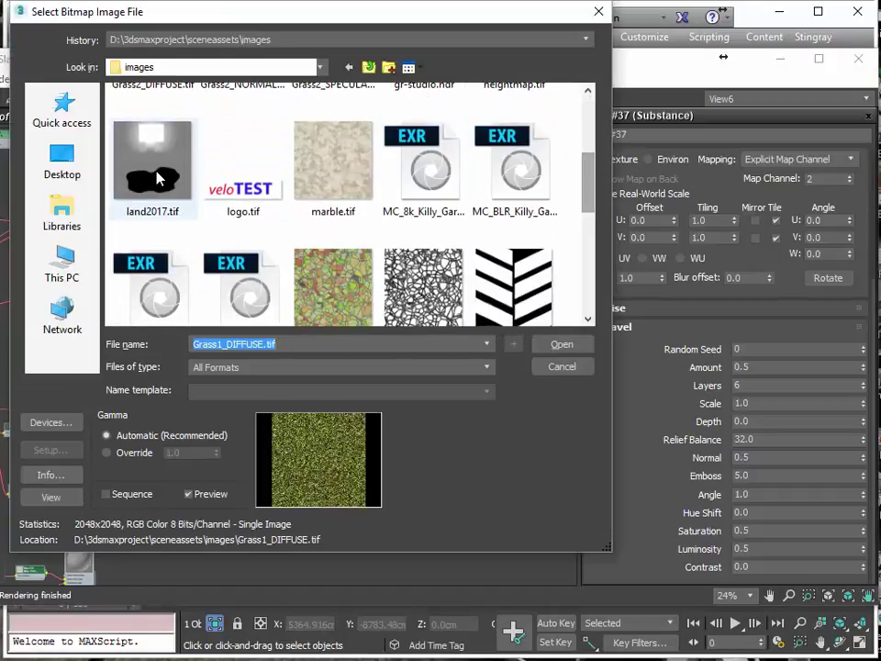
left_click(152, 164)
left_click(561, 345)
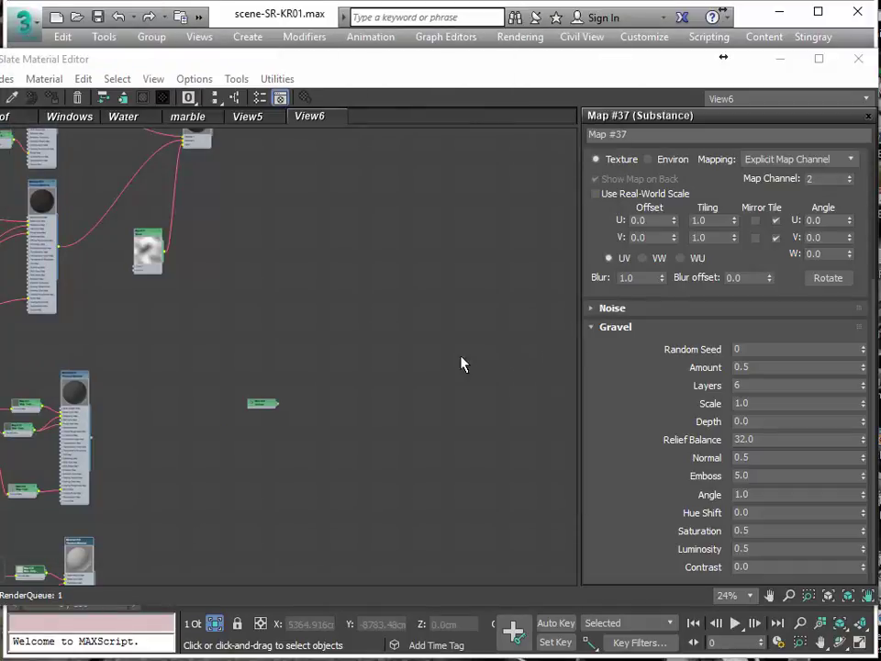
scroll(276, 413, "up", 6)
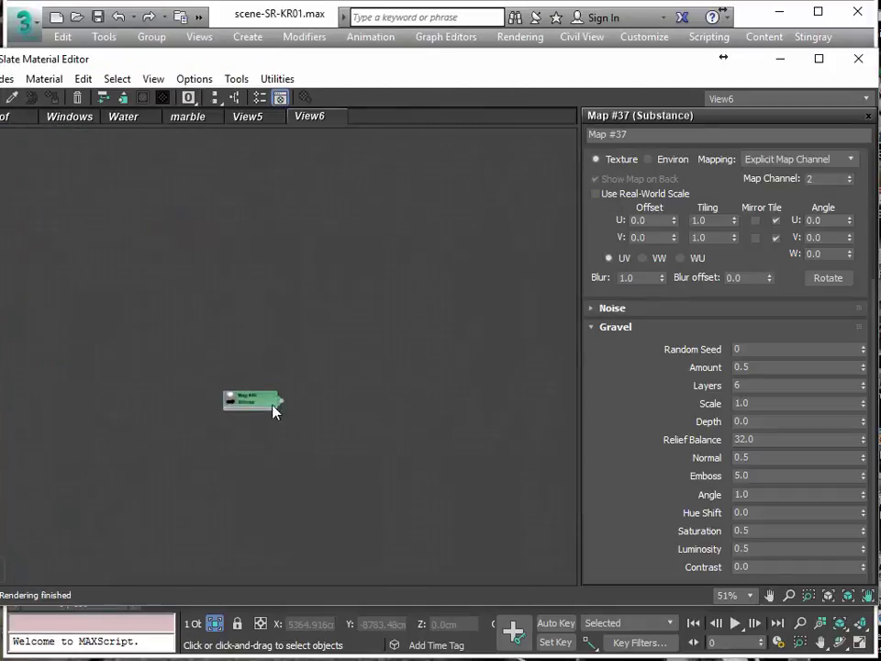
left_click_drag(202, 412, 187, 334)
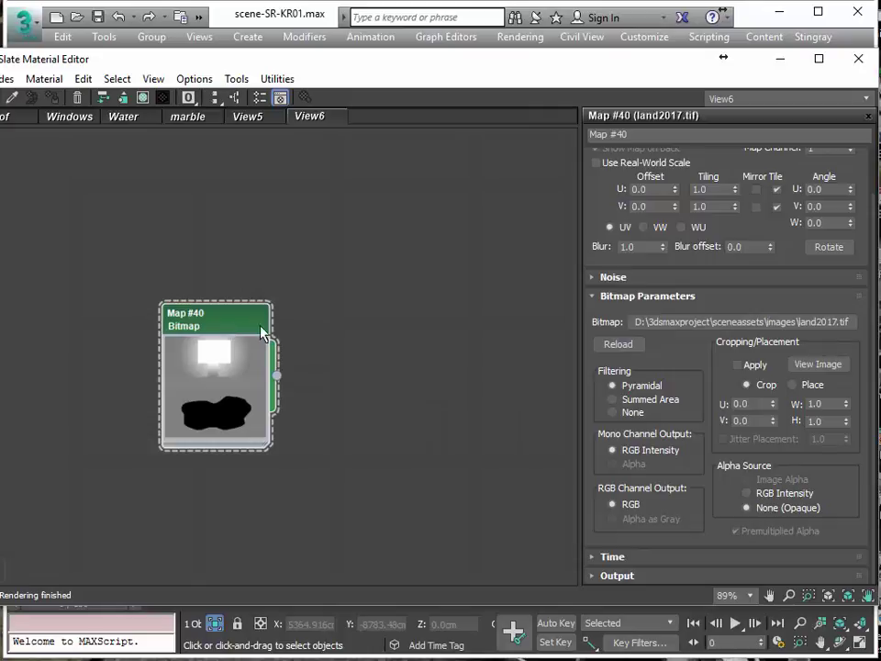
left_click_drag(227, 331, 221, 368)
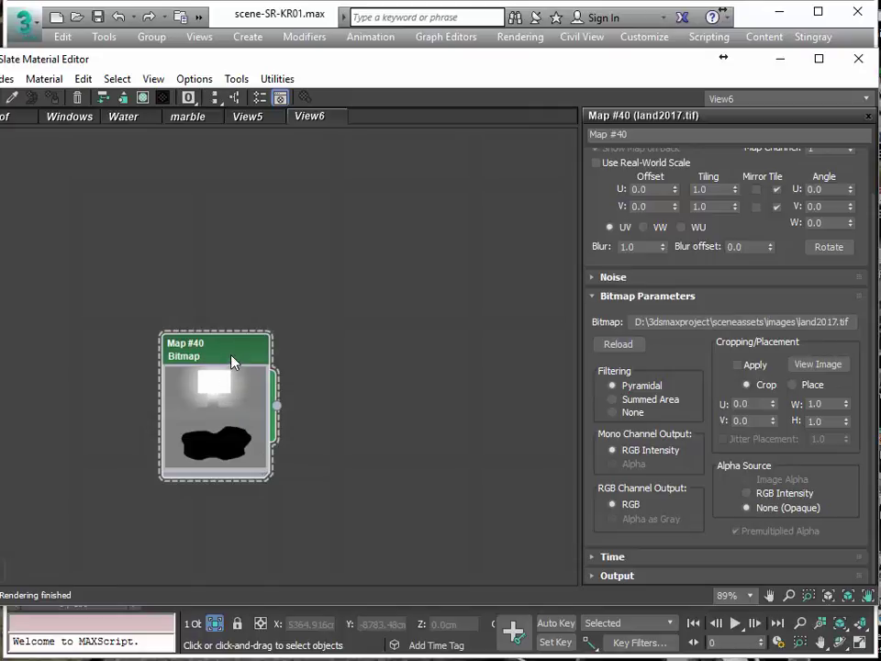
scroll(597, 459, "up", 1)
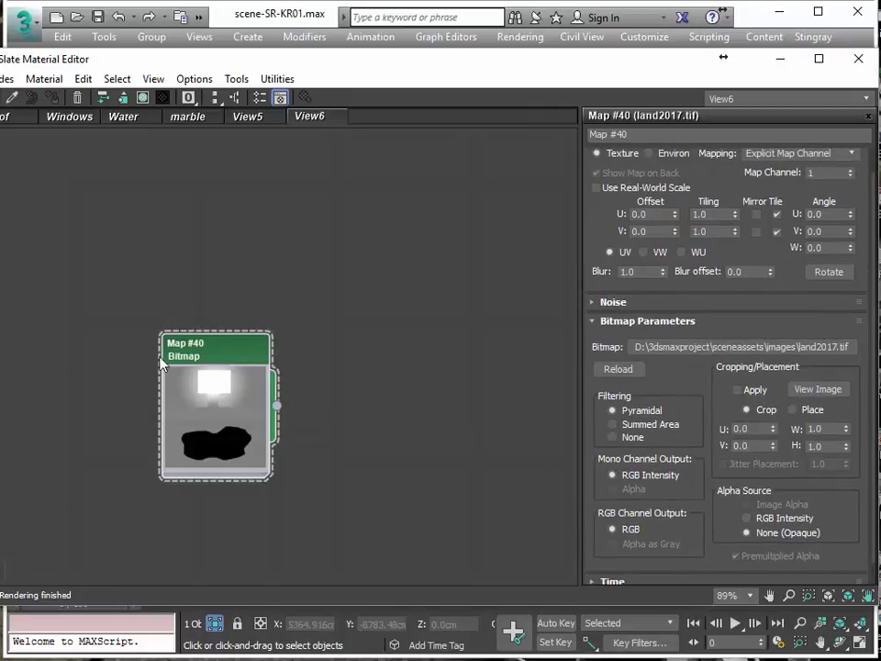
Add an Output map beside the land2017 bitmap and connect the bitmap to its Map input.
middle_click_drag(124, 273, 27, 320)
right_click(319, 367)
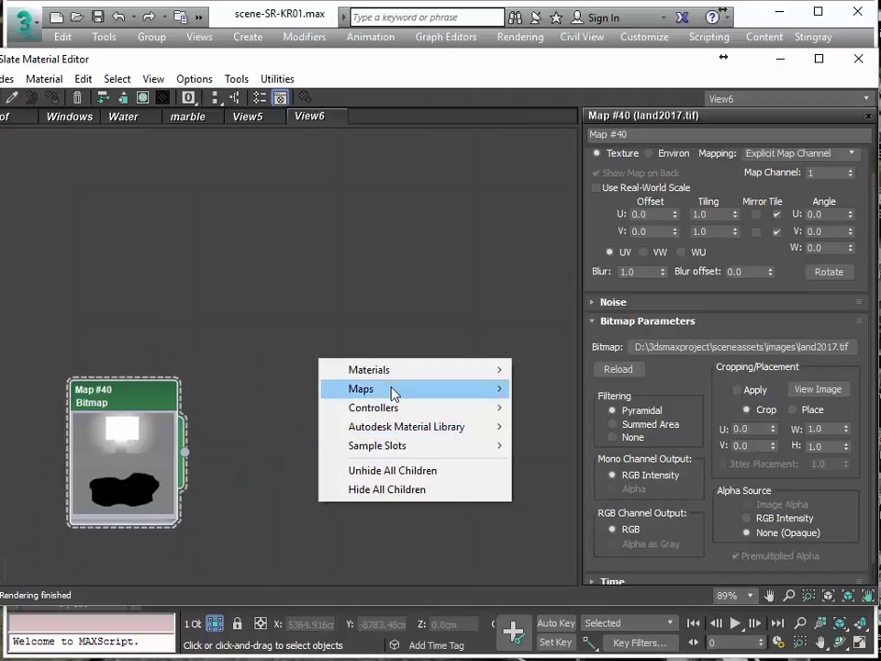
mouse_move(385, 392)
mouse_move(281, 393)
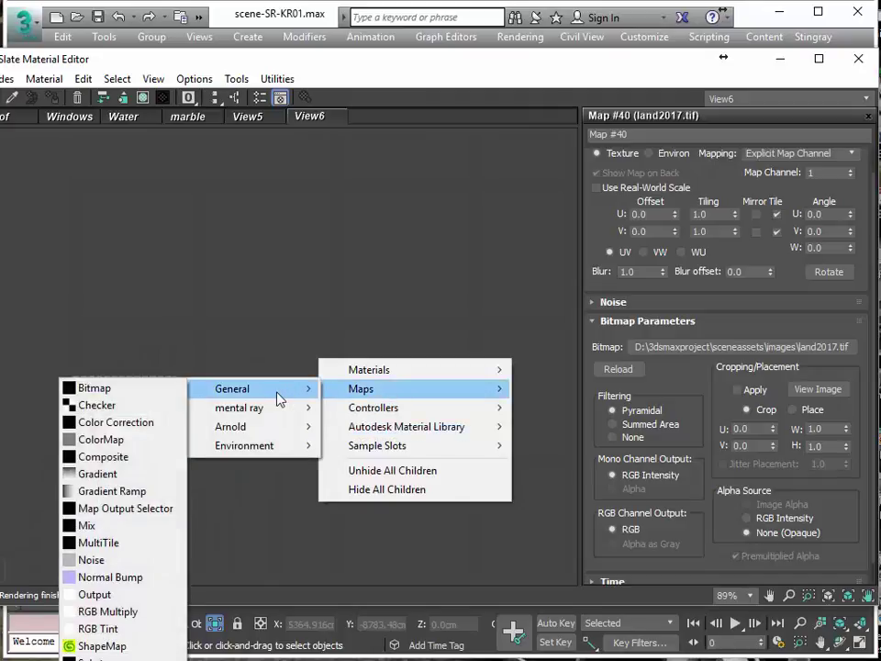
left_click(96, 595)
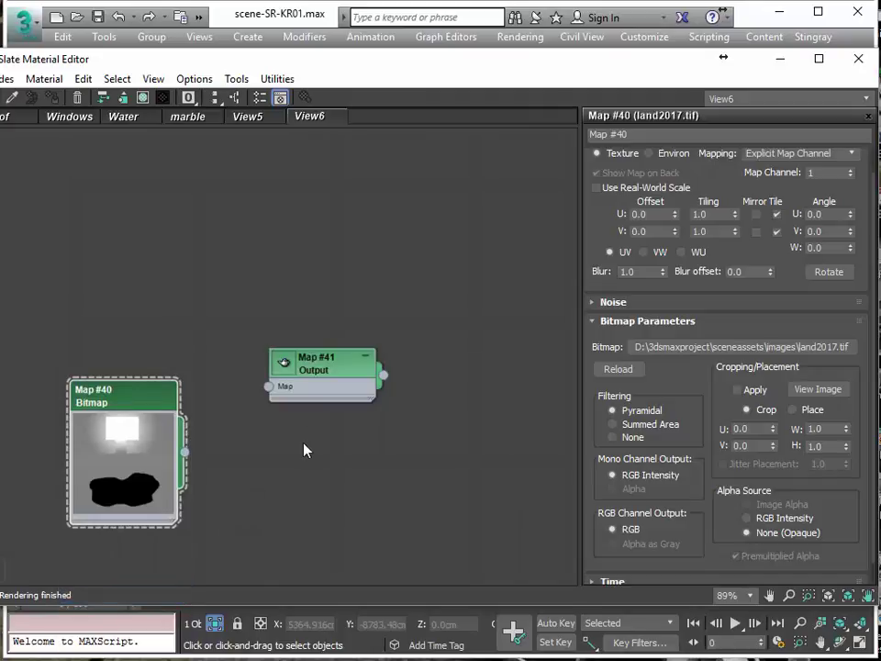
scroll(305, 449, "up", 3)
left_click_drag(328, 341, 326, 405)
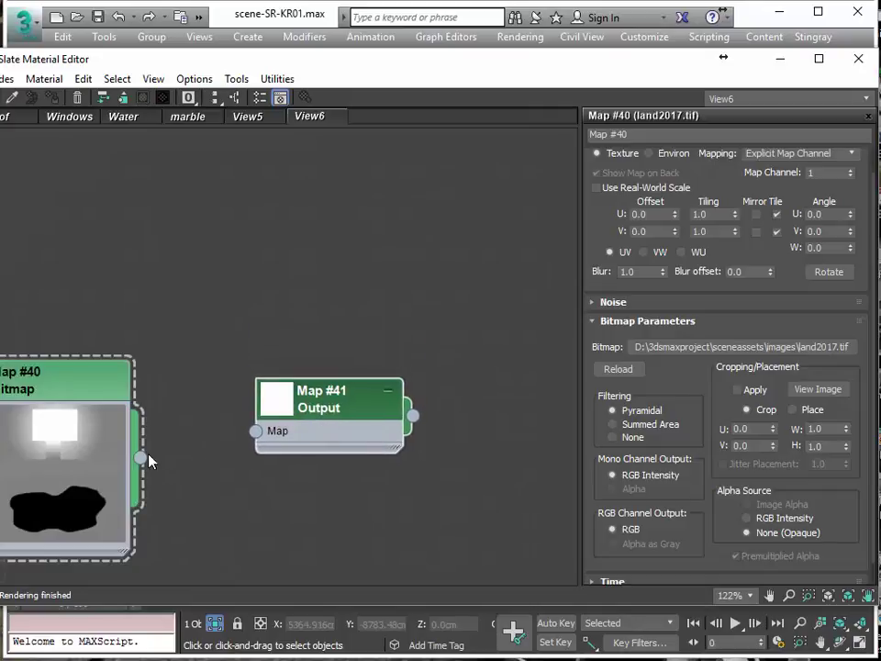
left_click_drag(213, 459, 256, 432)
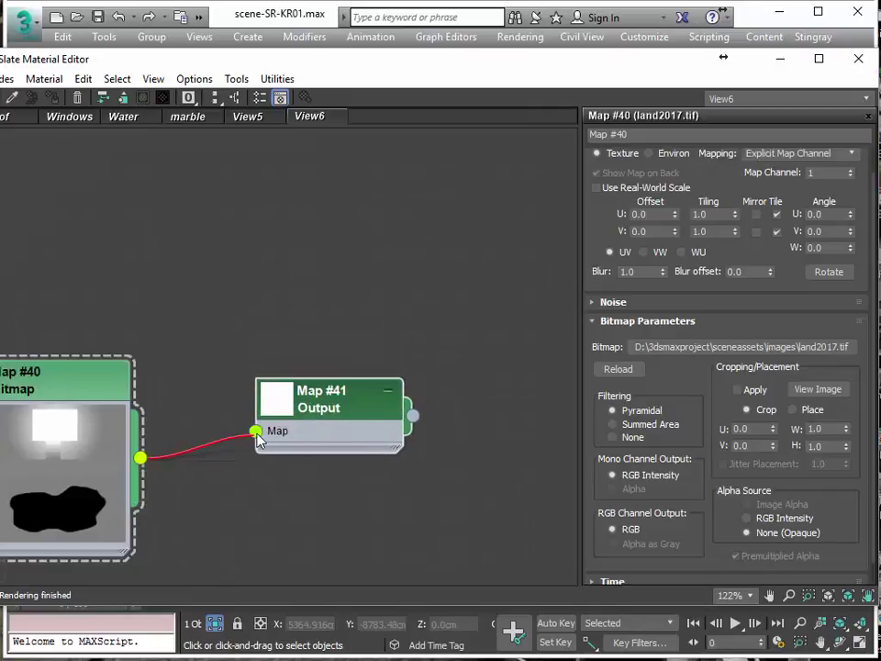
Enable the Output map's Color Map, convert the curve's end point to Bezier and bow the curve upward with its handle.
double_click(332, 411)
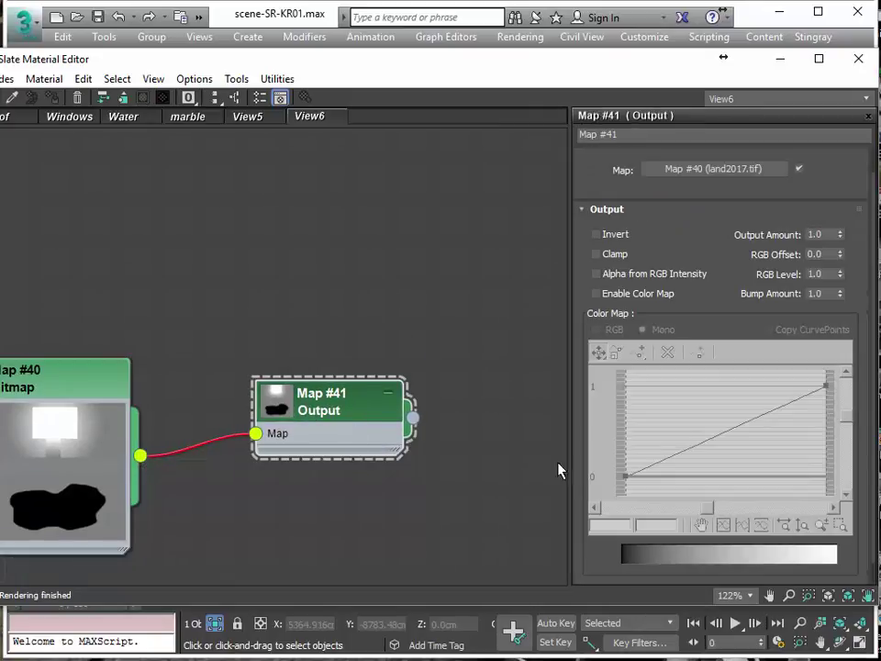
left_click(605, 297)
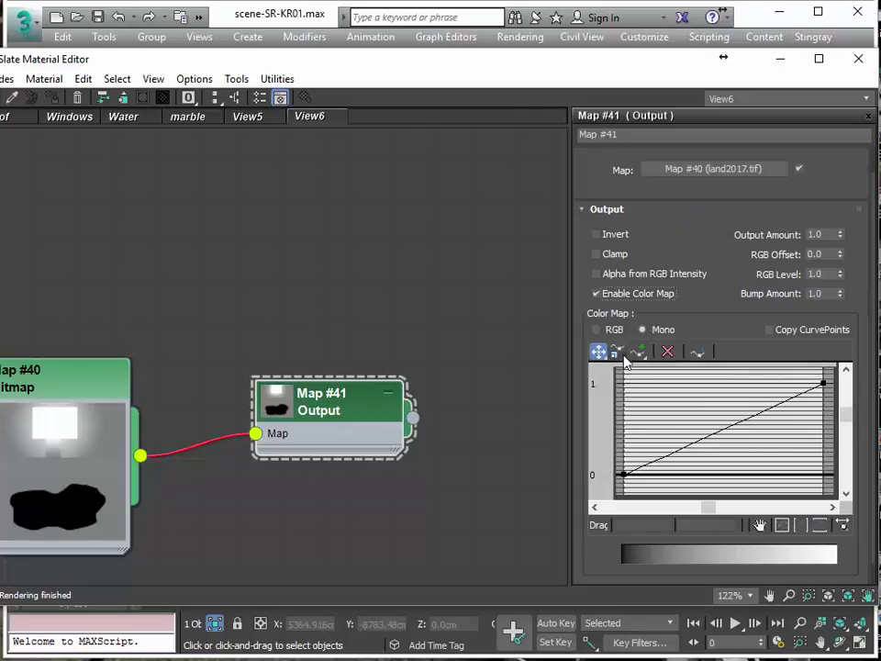
left_click(823, 383)
left_click_drag(822, 383, 823, 380)
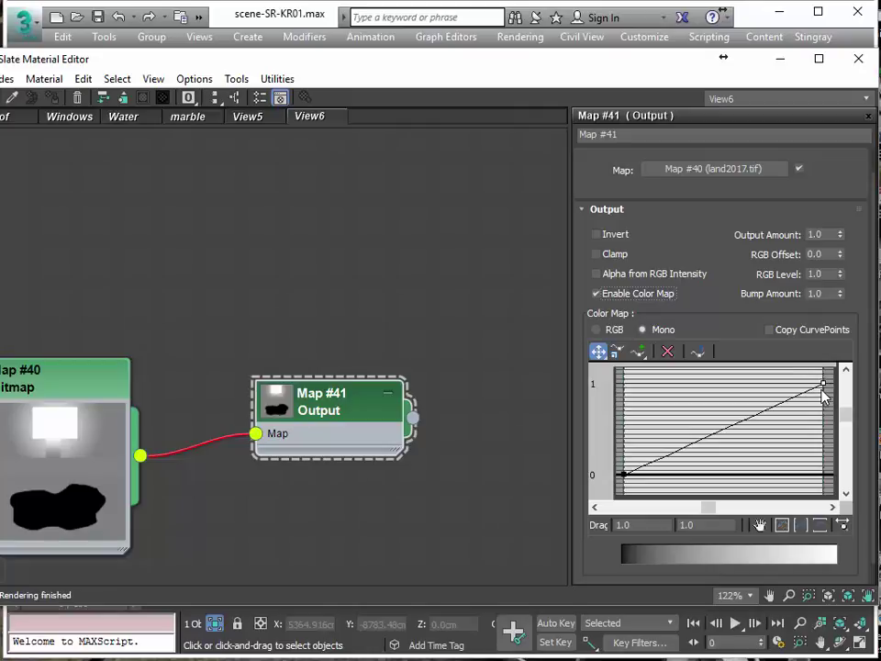
right_click(823, 392)
left_click(831, 434)
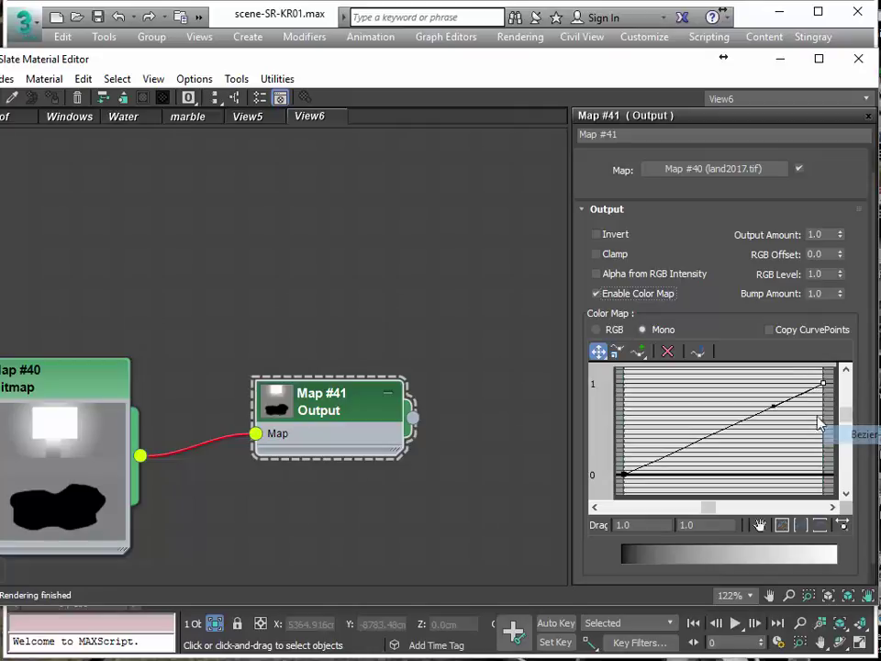
left_click_drag(808, 390, 664, 384)
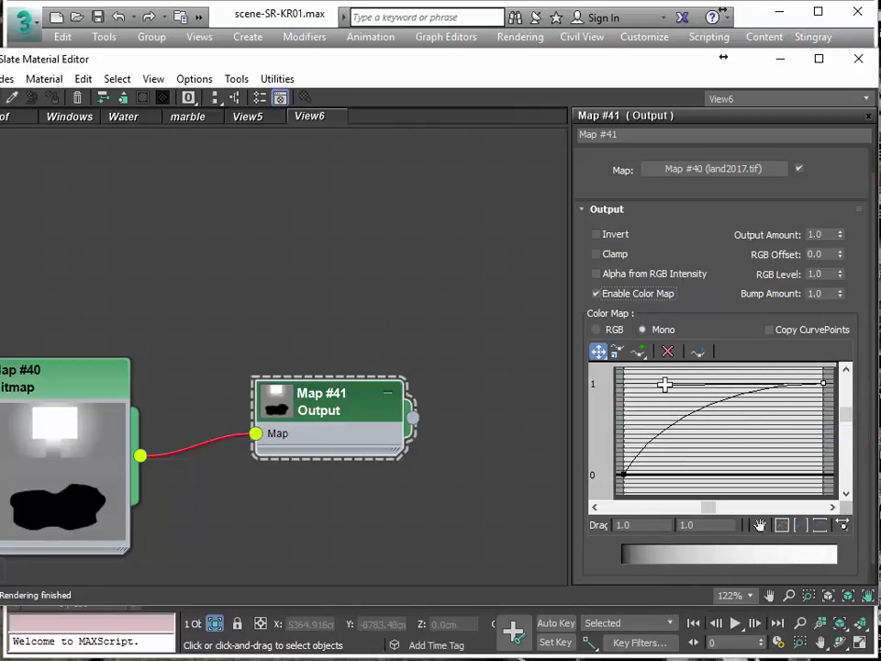
Enlarge the Output node's preview and reshape the color curve into an S using Bezier handles at its start and end points.
double_click(270, 406)
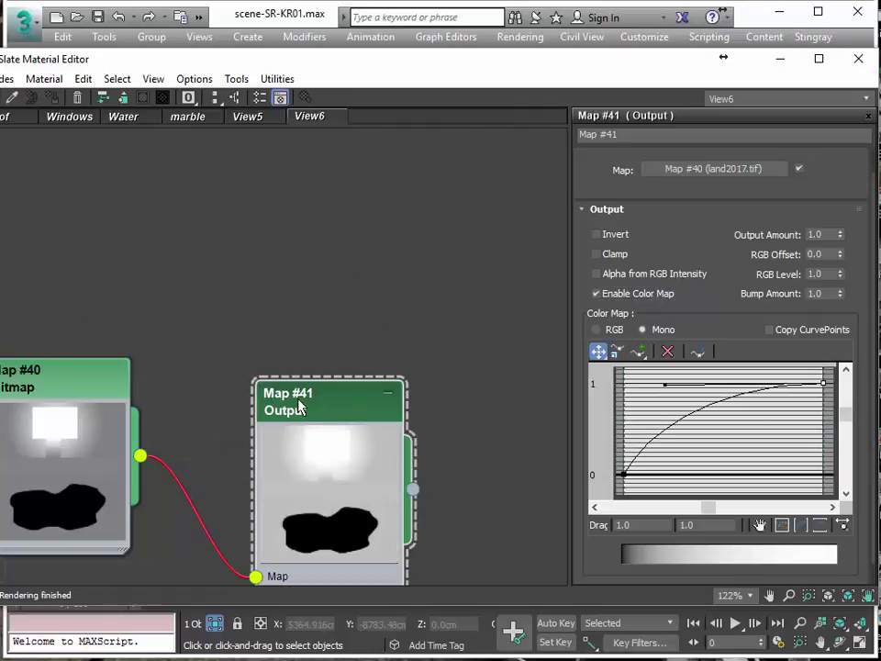
left_click_drag(311, 401, 290, 380)
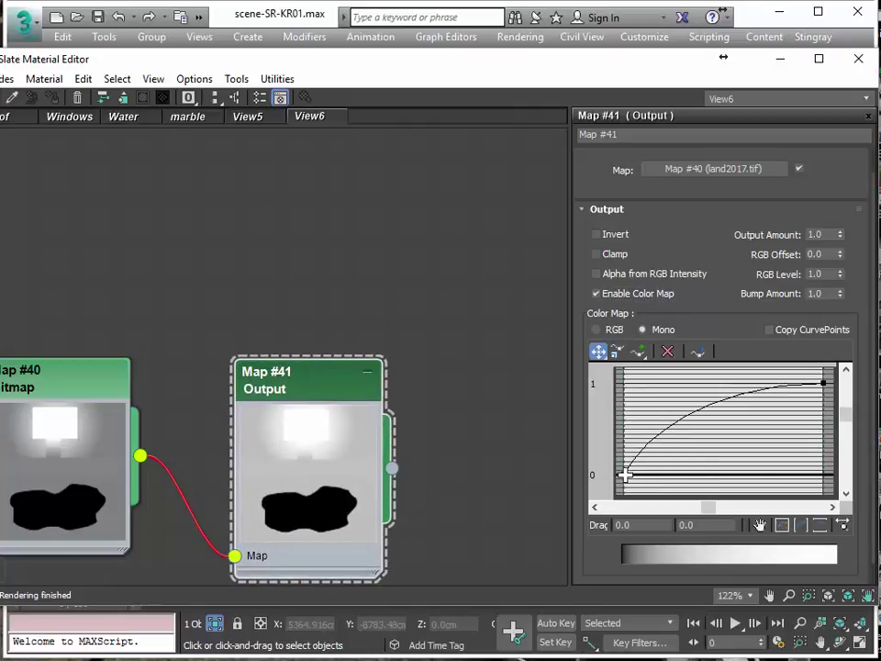
right_click(625, 475)
left_click(675, 525)
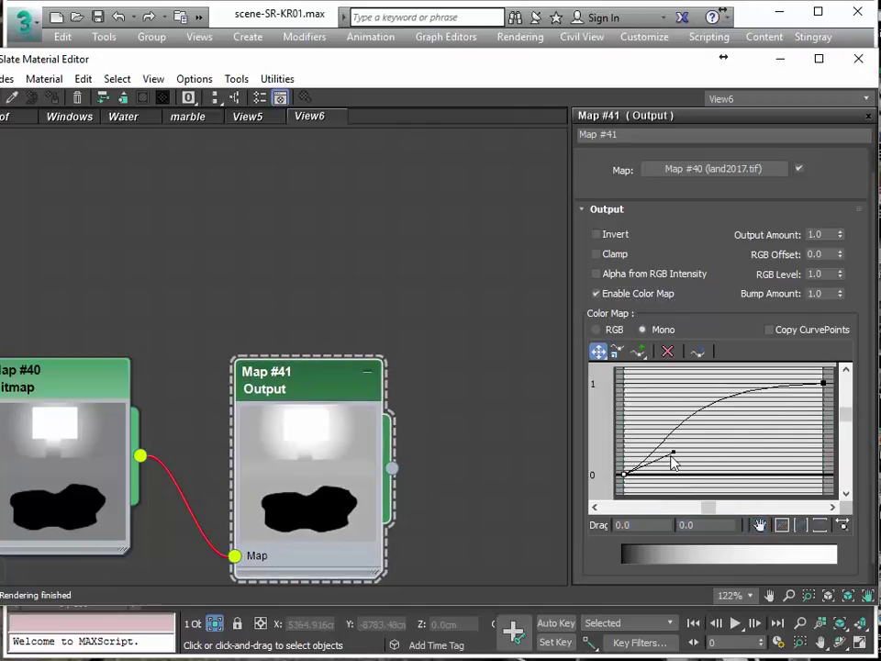
left_click_drag(672, 456, 678, 472)
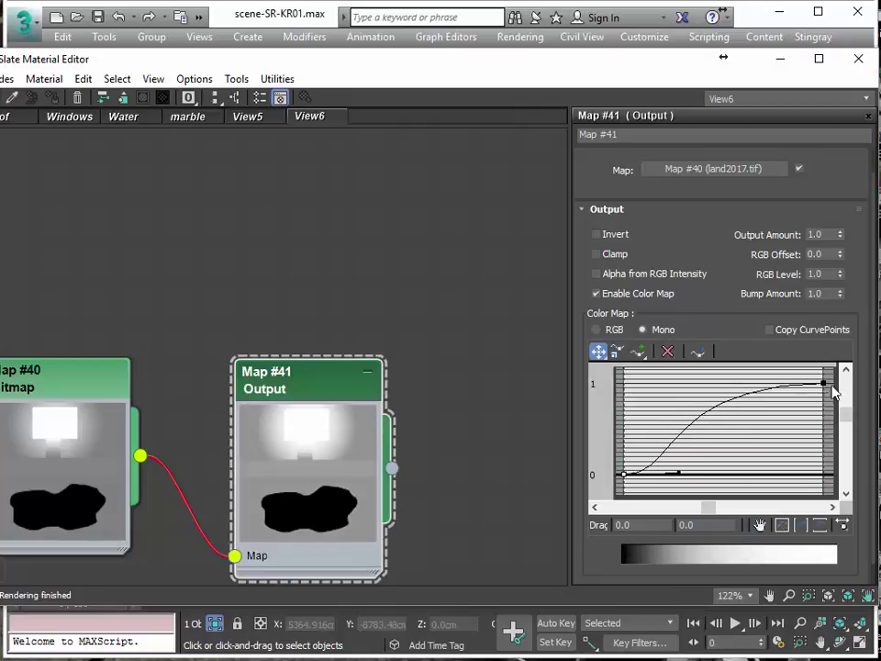
left_click_drag(822, 383, 613, 384)
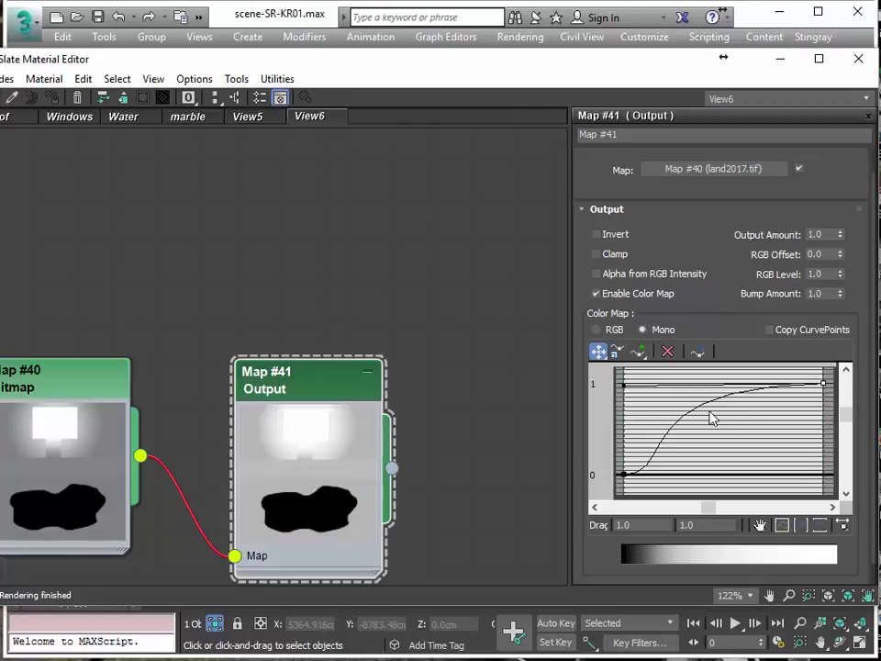
Add a point to the color curve at about 0.236, 0.994 and steepen the start point's handle to whiten everything except the lake.
left_click(638, 351)
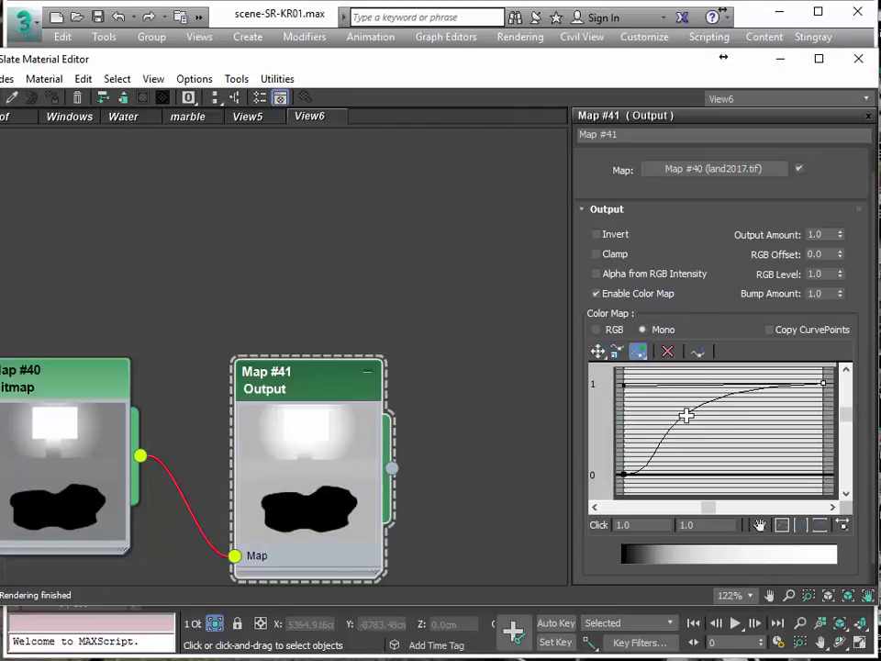
left_click(686, 415)
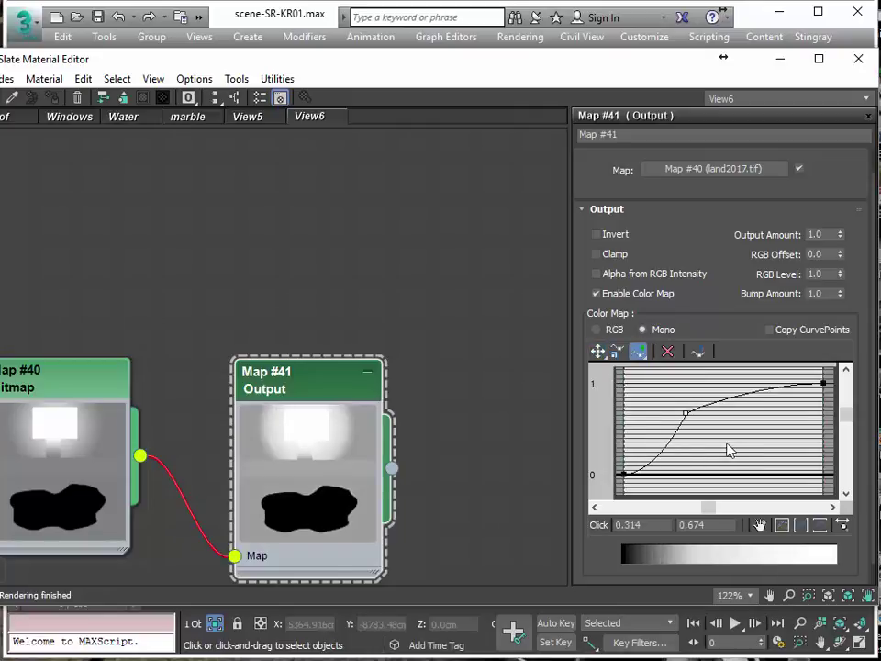
left_click(598, 352)
left_click_drag(685, 413, 650, 386)
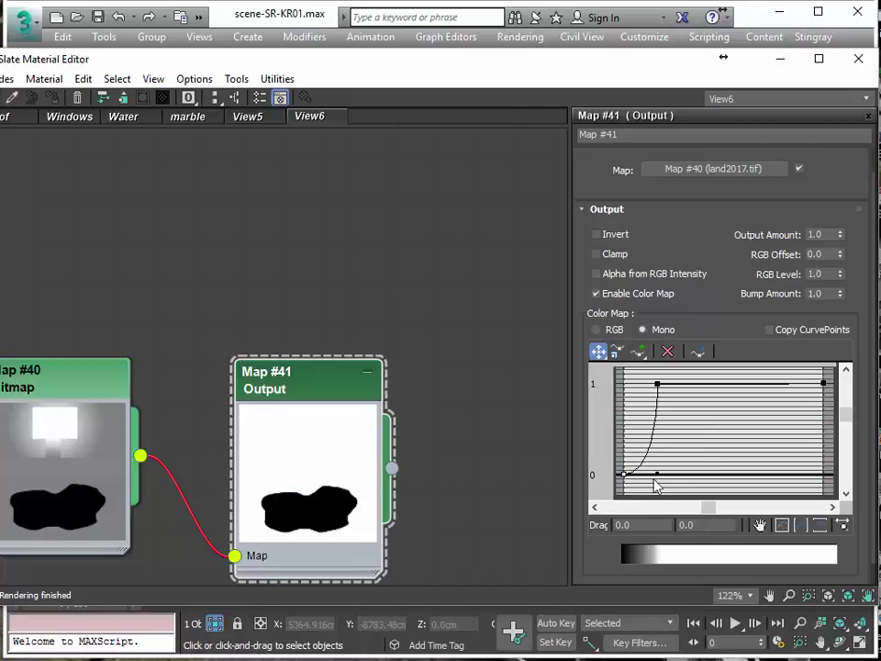
left_click_drag(659, 477, 670, 382)
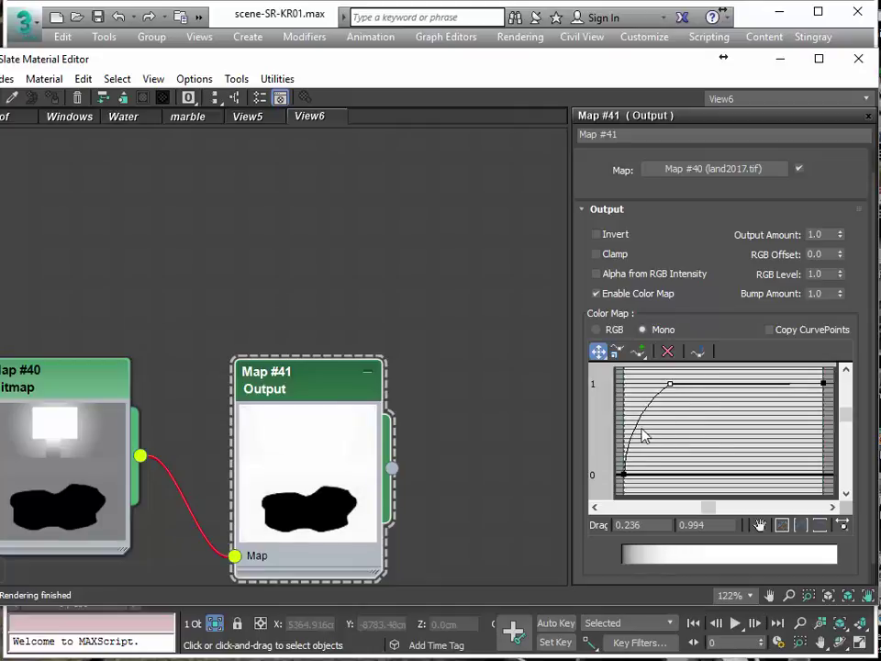
left_click(623, 473)
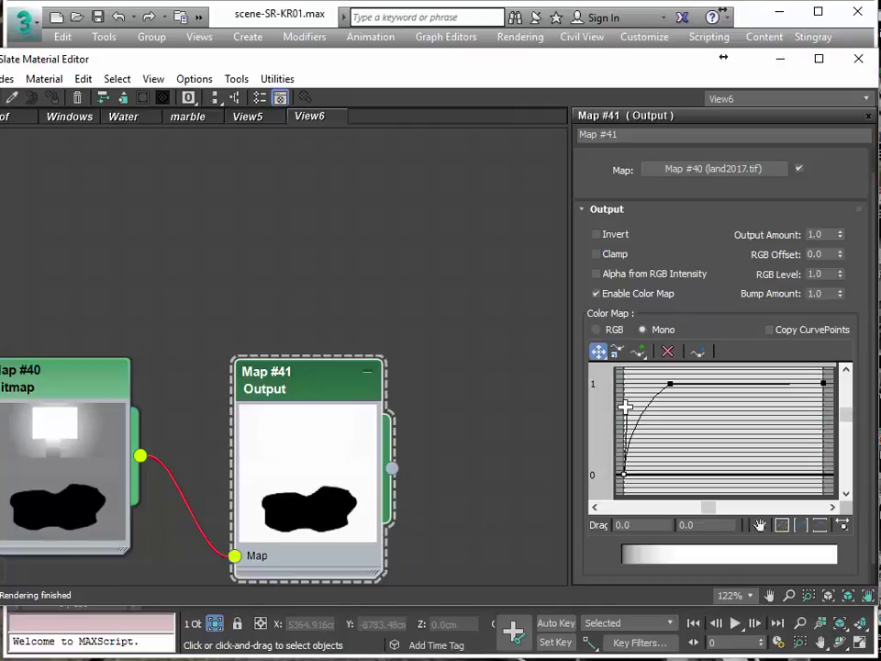
mouse_move(625, 407)
left_mouse_down()
mouse_move(670, 422)
mouse_move(667, 430)
mouse_move(653, 419)
mouse_move(642, 454)
mouse_move(642, 414)
mouse_move(633, 415)
left_mouse_up()
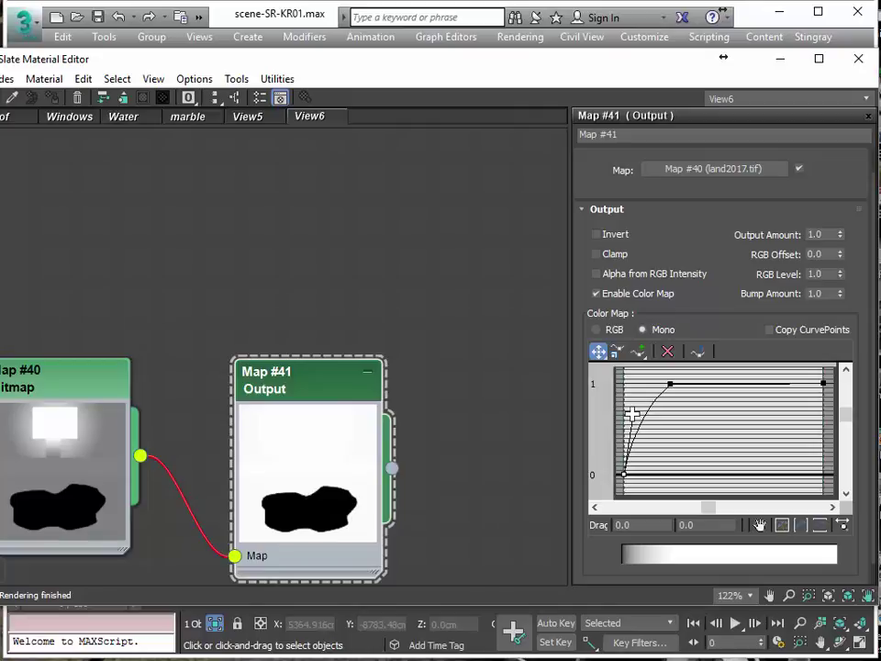
Move the material editor aside and frame the whole terrain plane in the Top view.
scroll(315, 312, "down", 5)
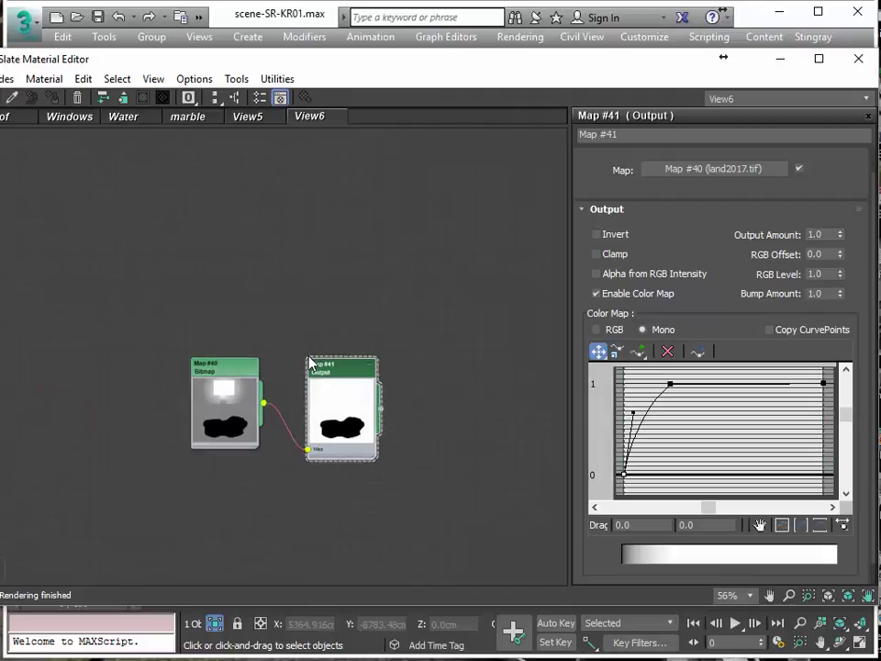
middle_click_drag(313, 363, 311, 508)
scroll(308, 471, "down", 5)
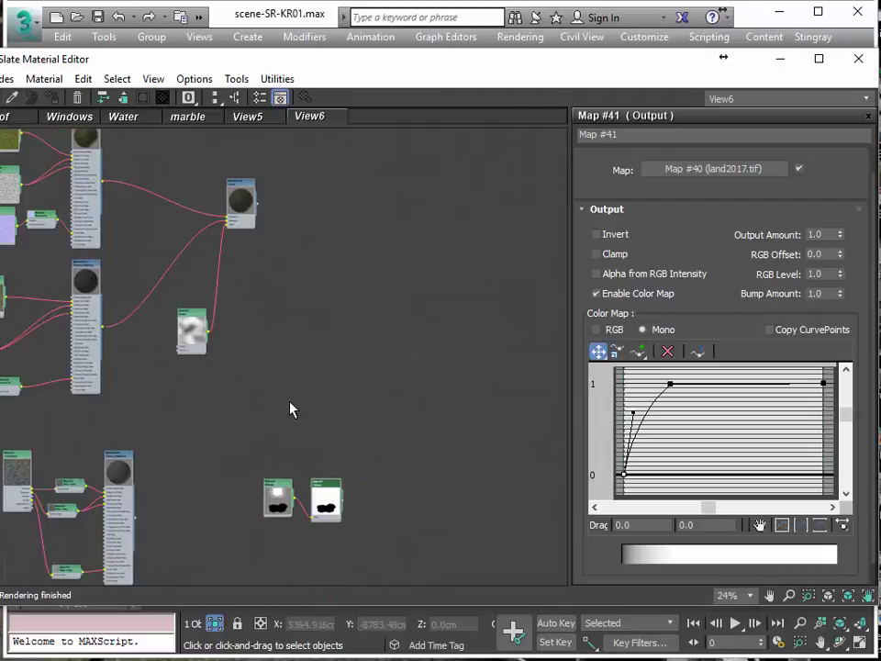
middle_click_drag(413, 423, 318, 365)
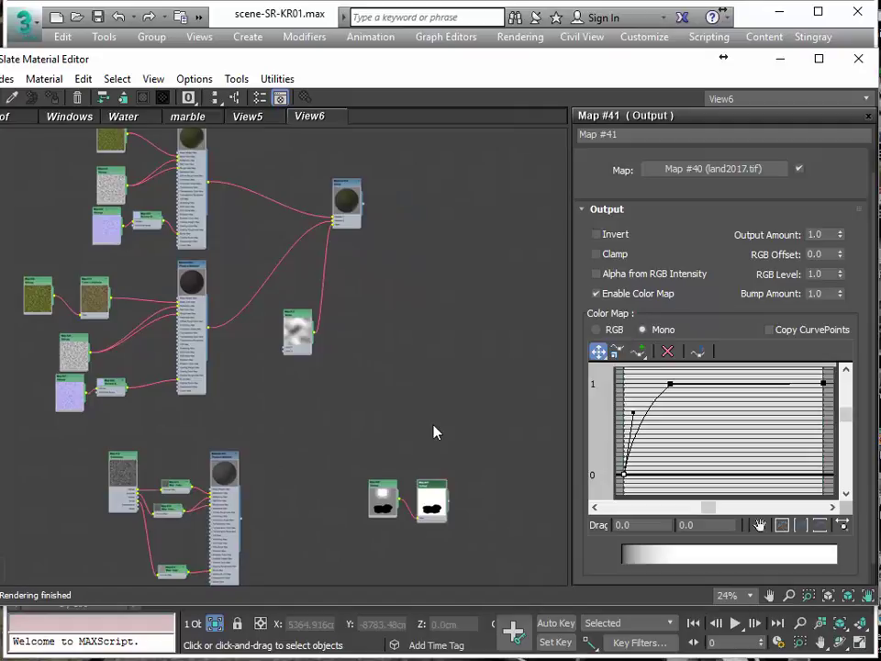
scroll(386, 447, "up", 2)
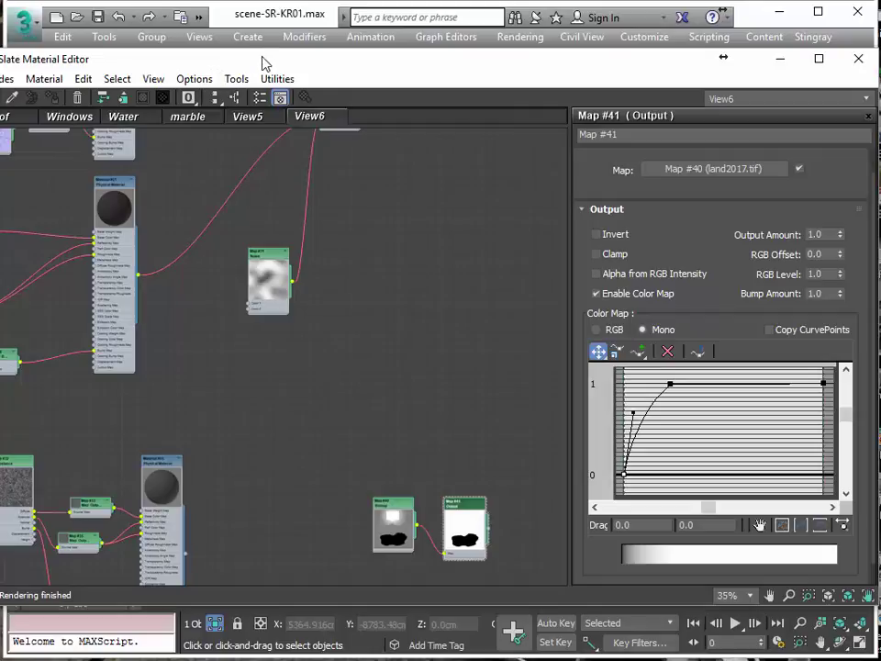
left_click_drag(265, 63, 880, 115)
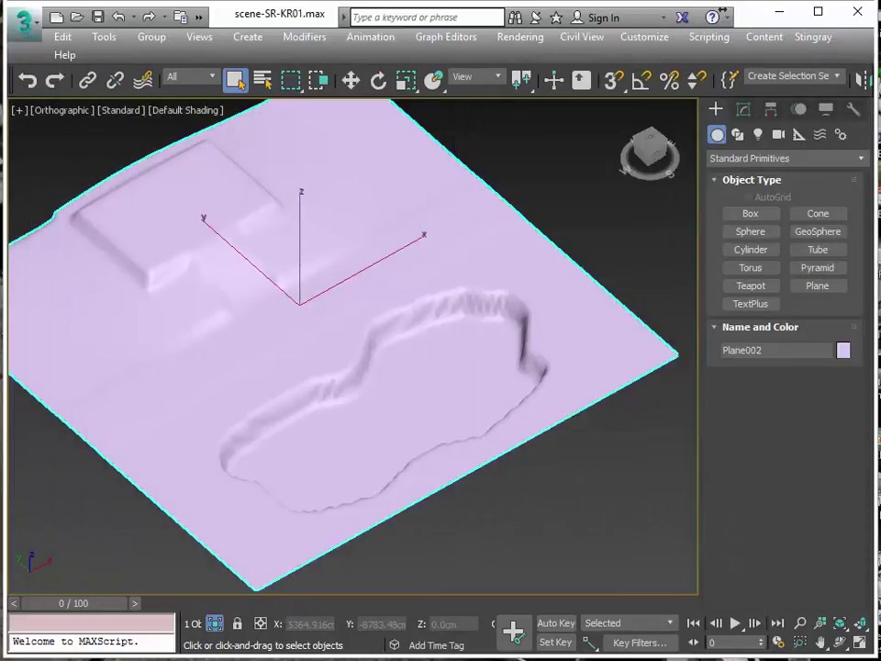
key("t")
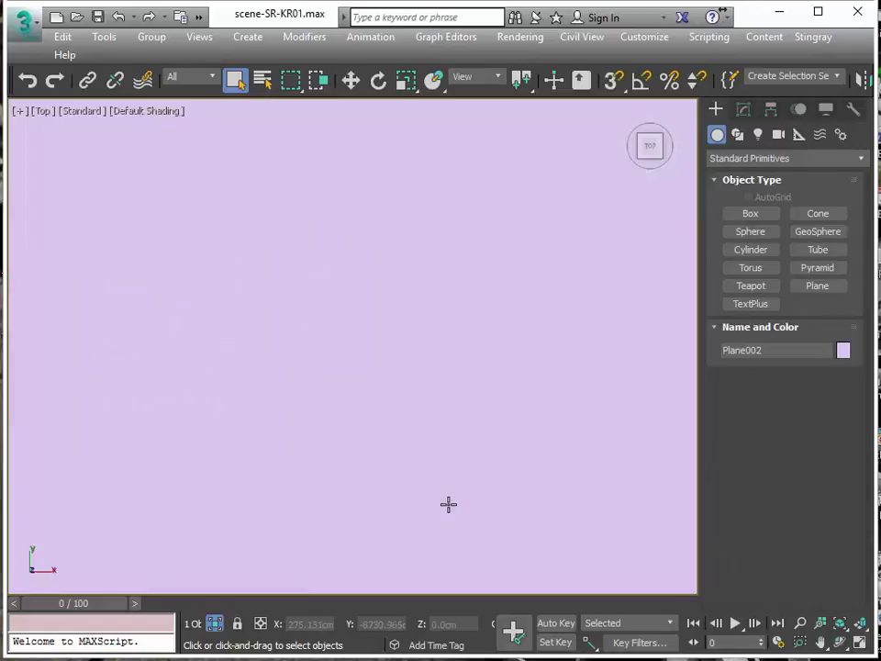
key("z")
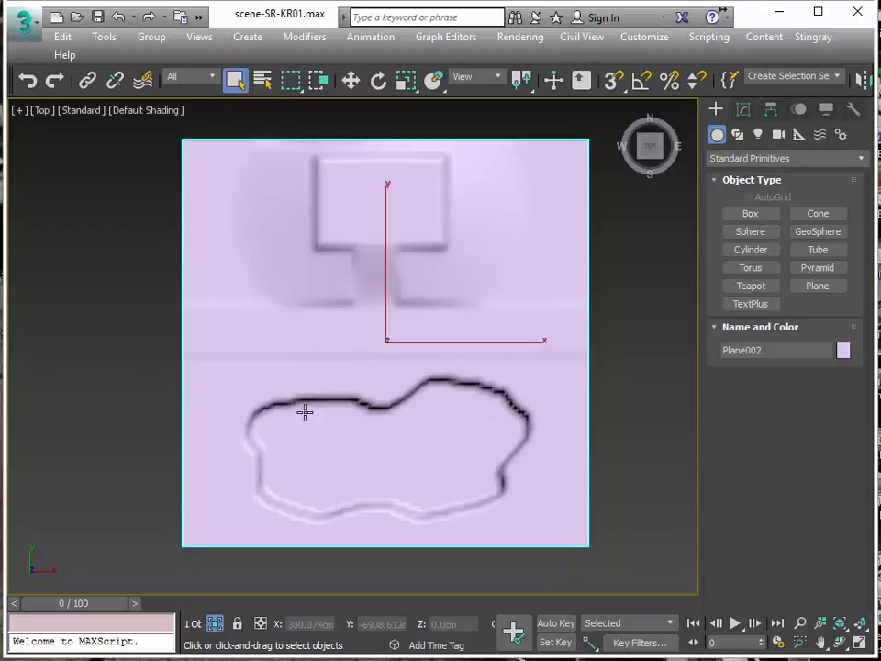
Draw a rectangle spline around the whole terrain plane in the Top view, about 10047 cm long and 10004 cm wide.
left_click(250, 37)
mouse_move(303, 244)
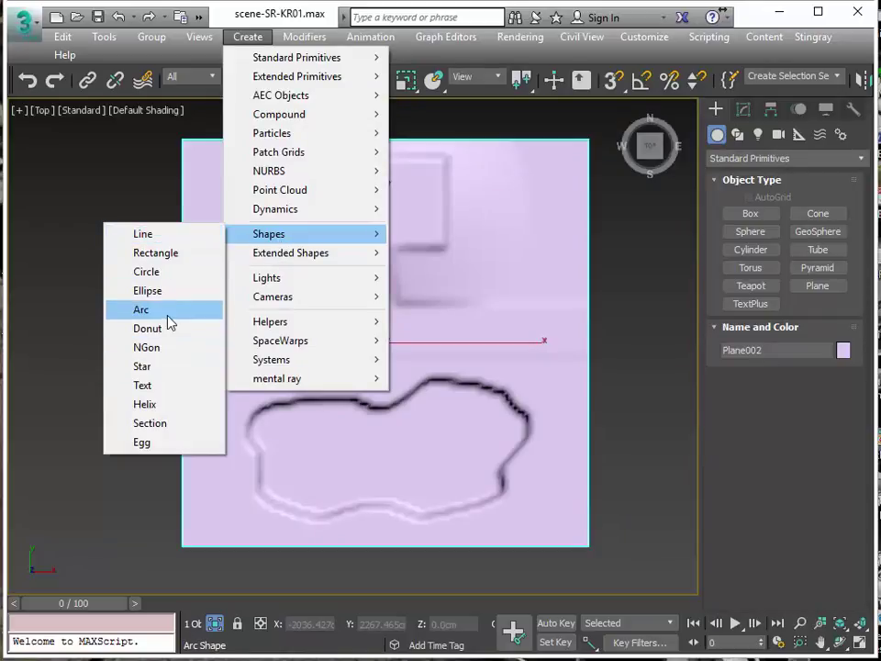
left_click(162, 255)
left_click_drag(181, 137, 589, 543)
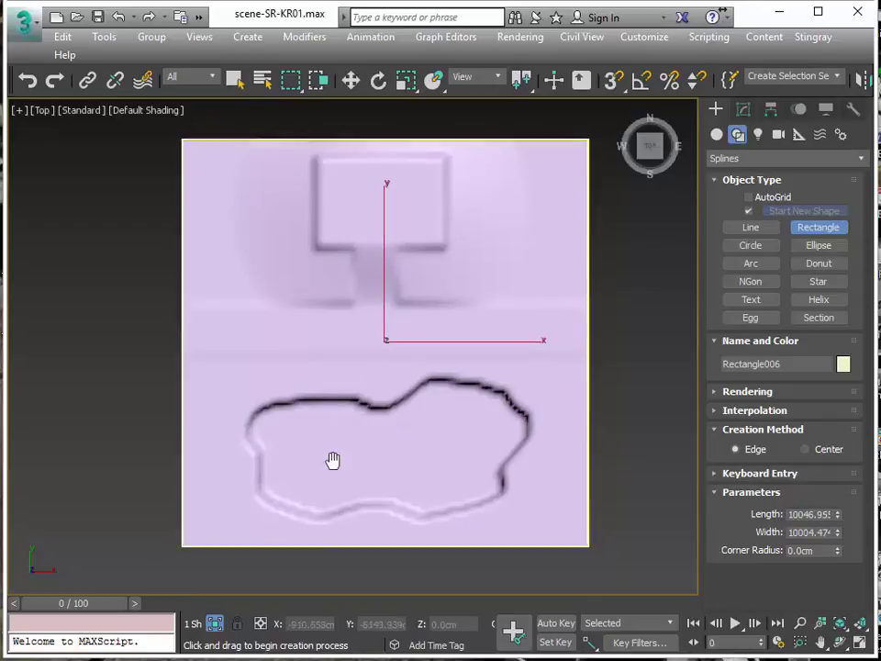
Draw a second rectangle over the horizontal road strip, spanning the terrain's full width, about 1253 cm long and 10004 cm wide.
middle_click_drag(334, 460, 338, 476)
scroll(187, 323, "up", 5)
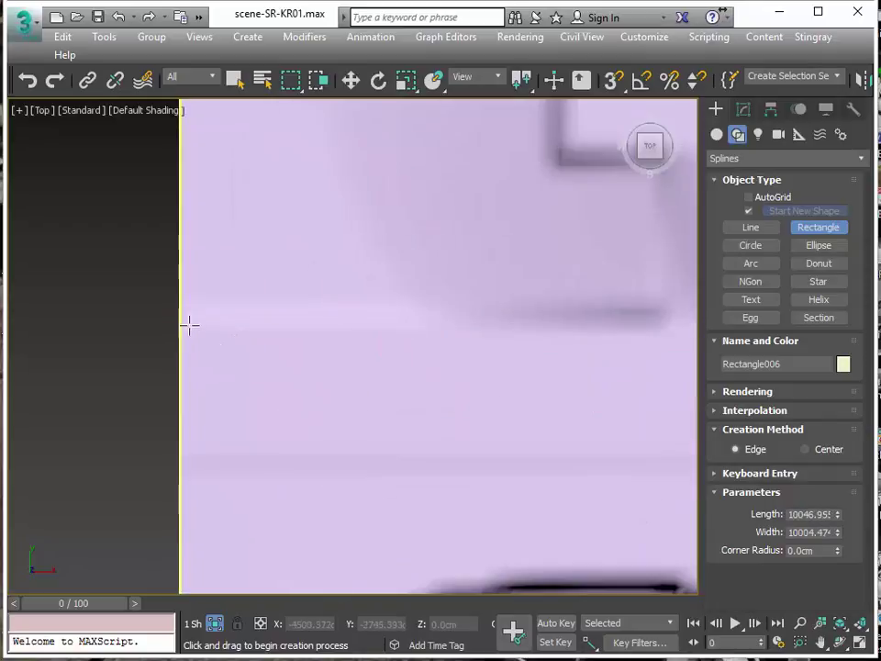
scroll(221, 340, "down", 6)
scroll(211, 332, "up", 1)
scroll(177, 329, "up", 3)
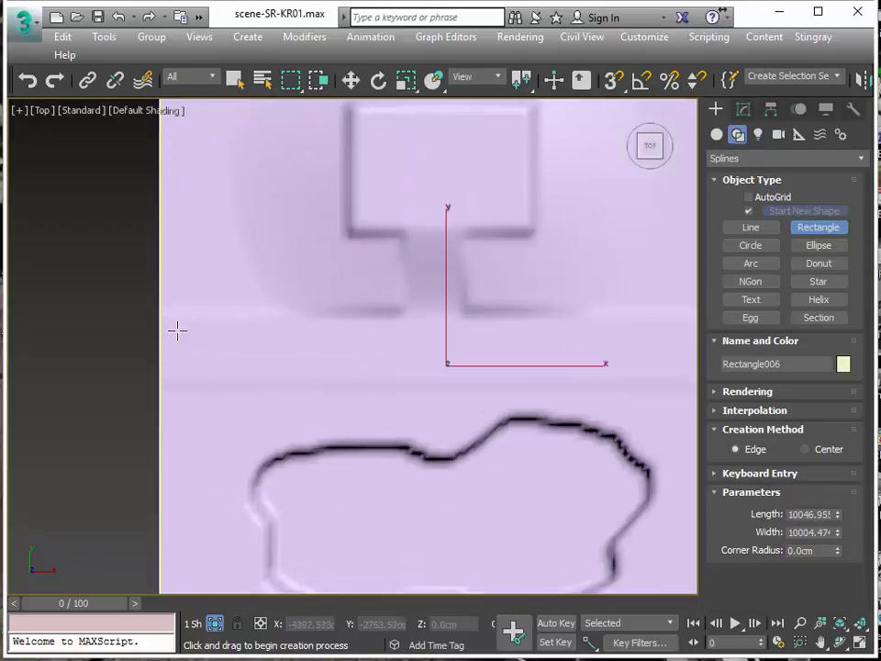
scroll(167, 325, "down", 4)
left_click_drag(166, 318, 570, 366)
Draw rectangles about 1890 by 2825 cm on the raised building pad and about 2655 by 680 cm along the driveway, overlapping pad and road.
left_click_drag(308, 175, 424, 252)
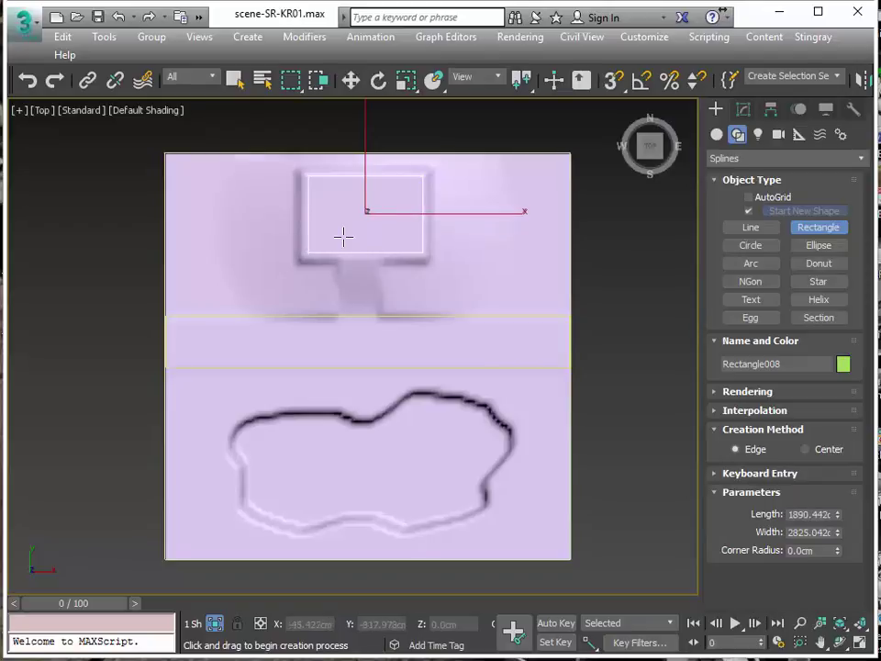
left_click_drag(343, 237, 371, 343)
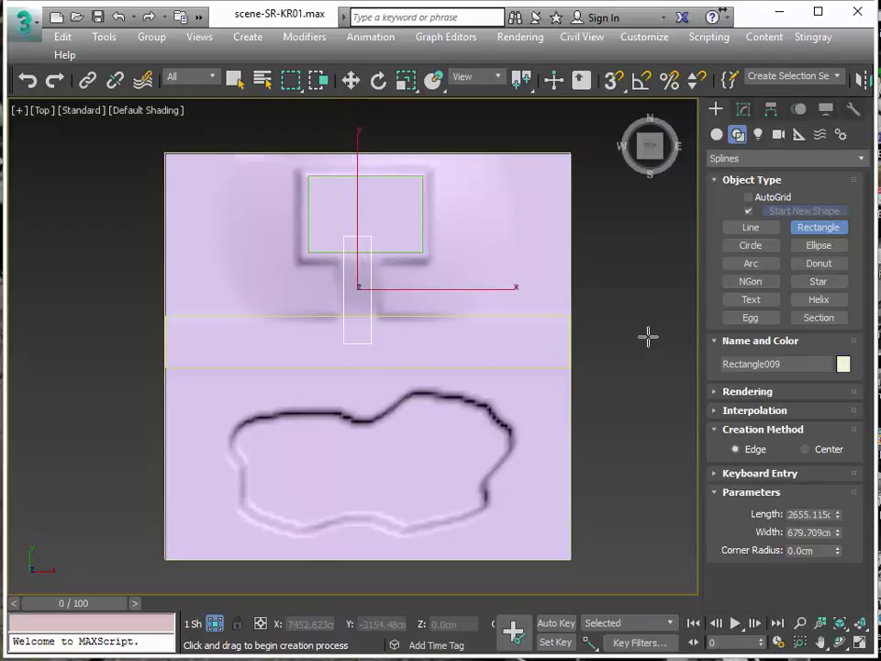
Select the road strip's rectangle and convert it to an editable spline.
left_click(745, 109)
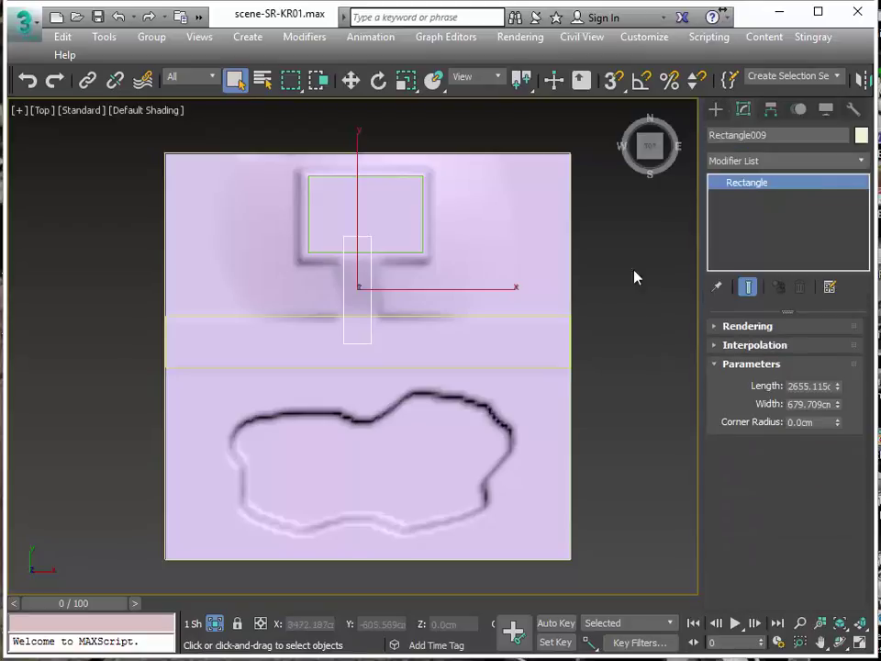
left_click(542, 367)
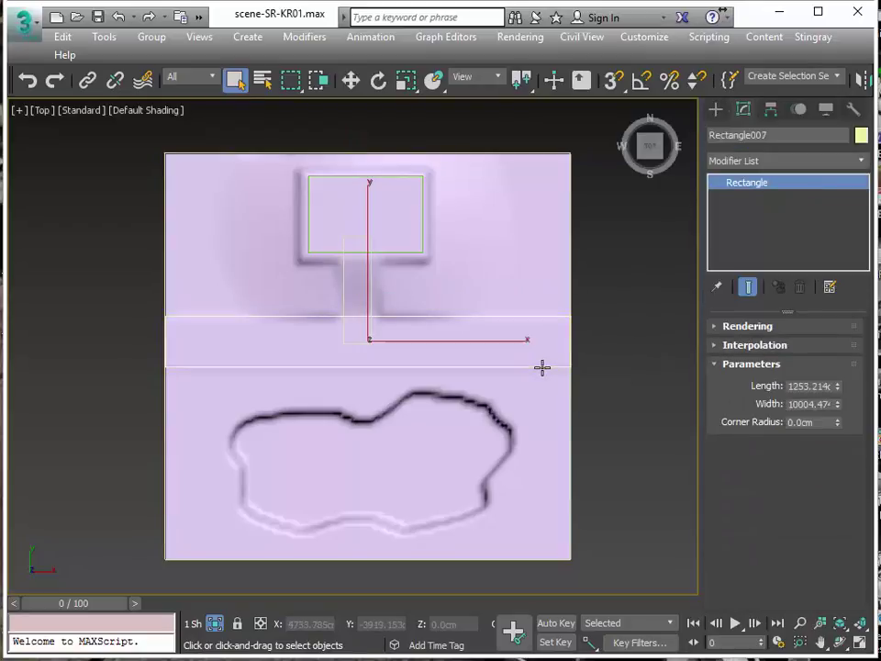
right_click(542, 368)
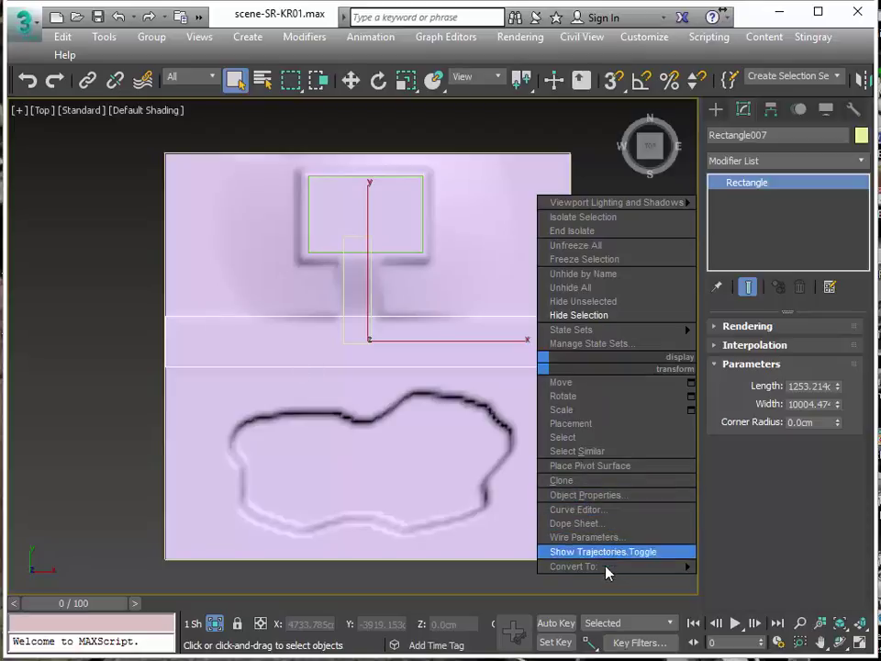
mouse_move(606, 569)
left_click(767, 567)
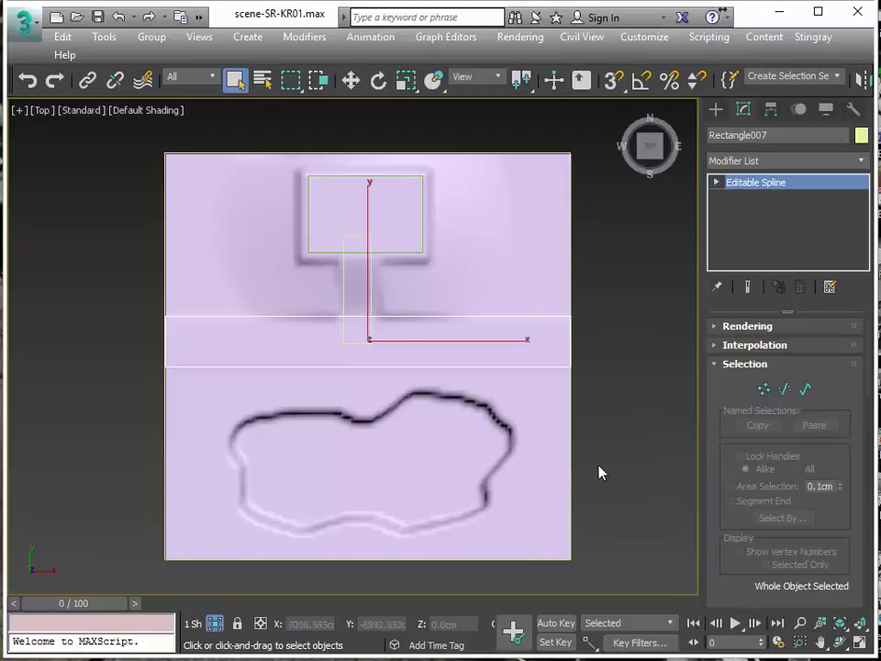
Select the two upper vertices of the road strip spline and move them slightly down along Y to narrow the strip.
key("1")
left_click_drag(92, 272, 599, 349)
key("w")
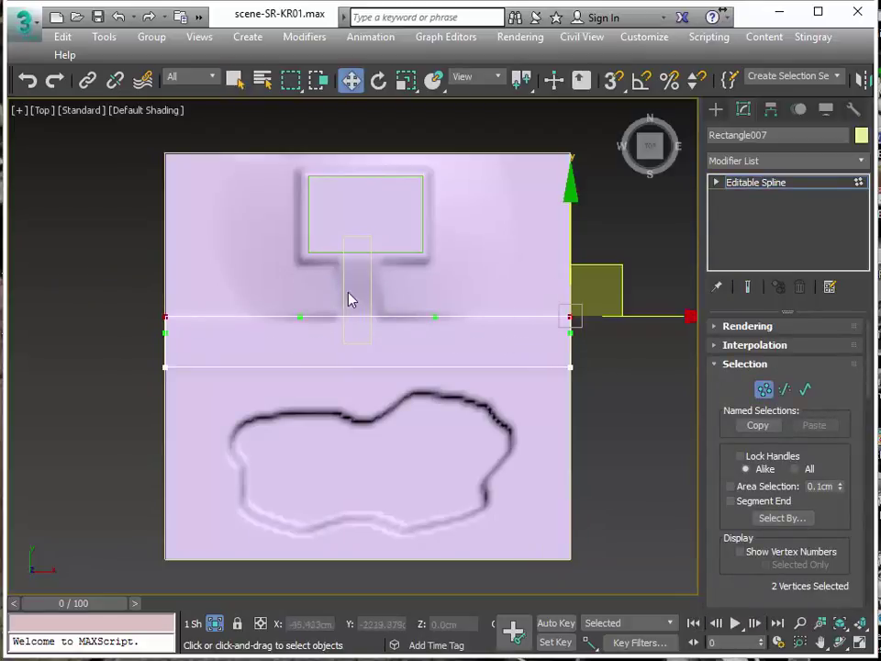
left_click_drag(573, 213, 576, 225)
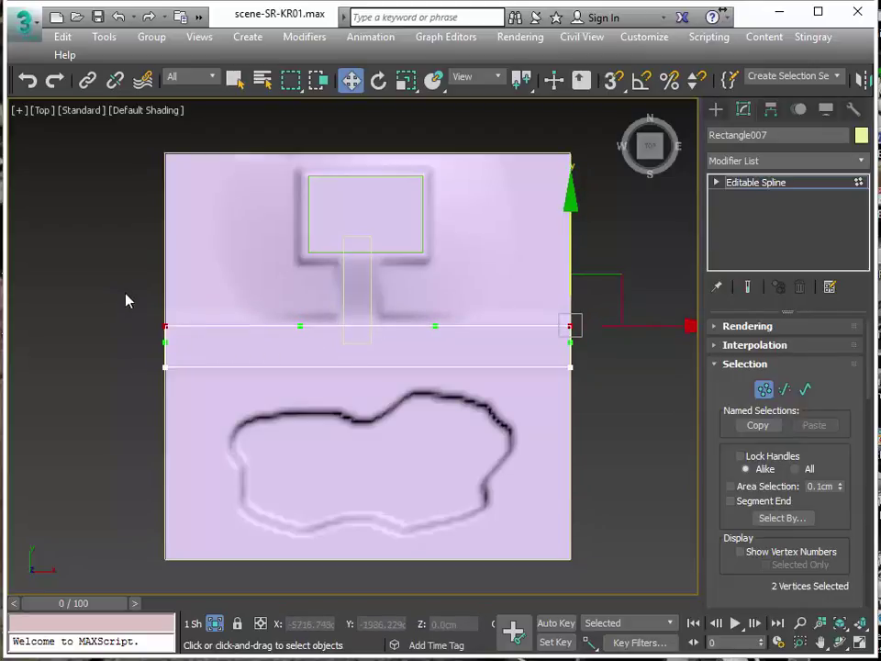
left_click_drag(125, 299, 221, 330)
Attach the driveway, building pad and outer terrain rectangles to the road strip spline.
right_click(221, 335)
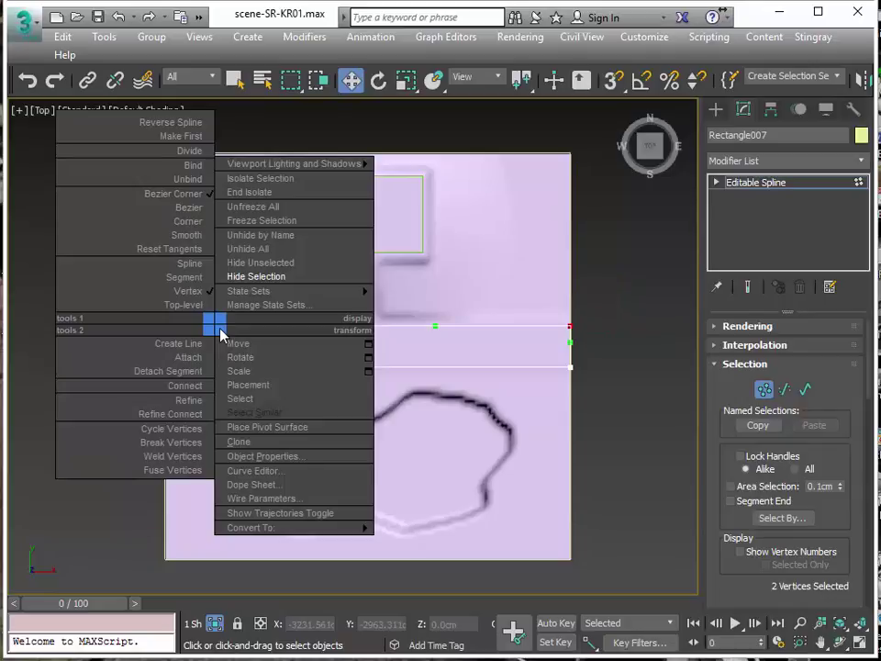
left_click(179, 357)
left_click(343, 280)
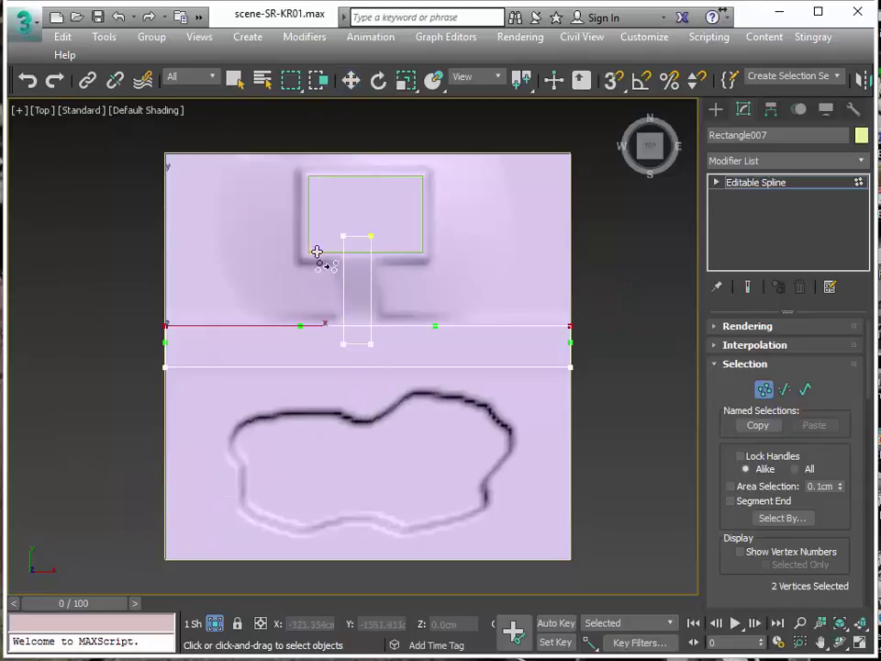
left_click(317, 252)
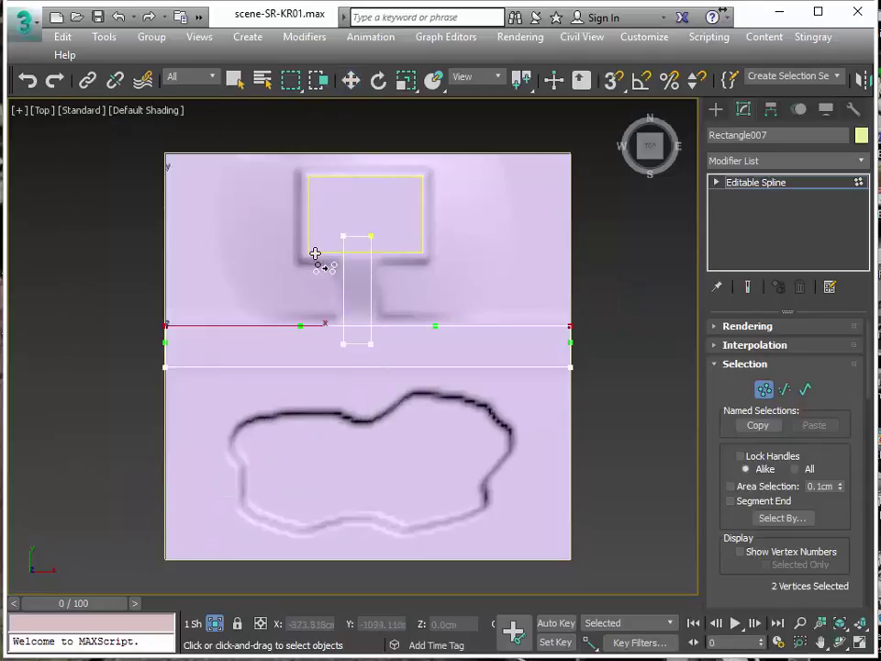
left_click(167, 244)
key("w")
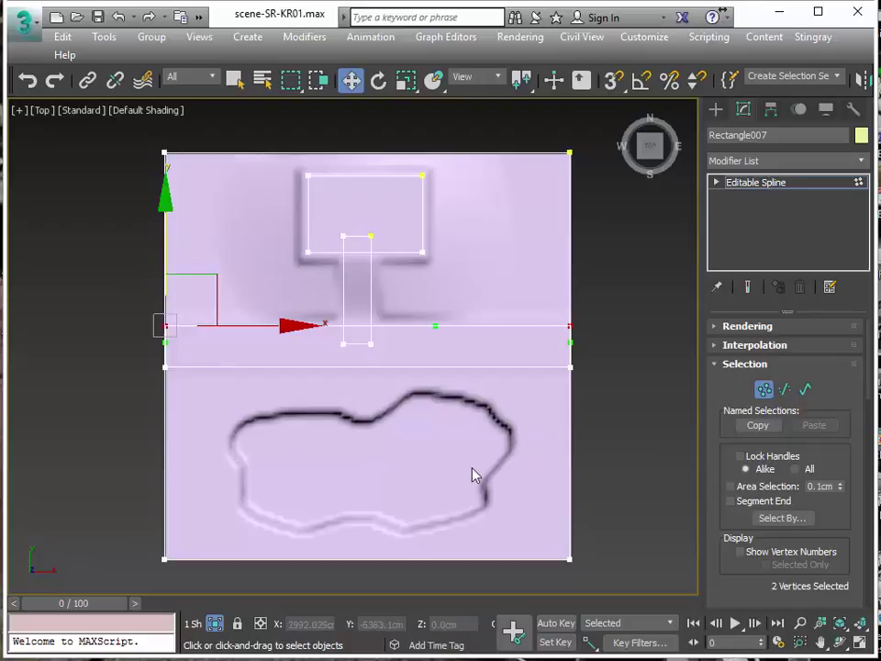
Merge the road strip with the driveway and building pad splines using a Boolean Union, and leave spline sub-object editing.
left_click(805, 389)
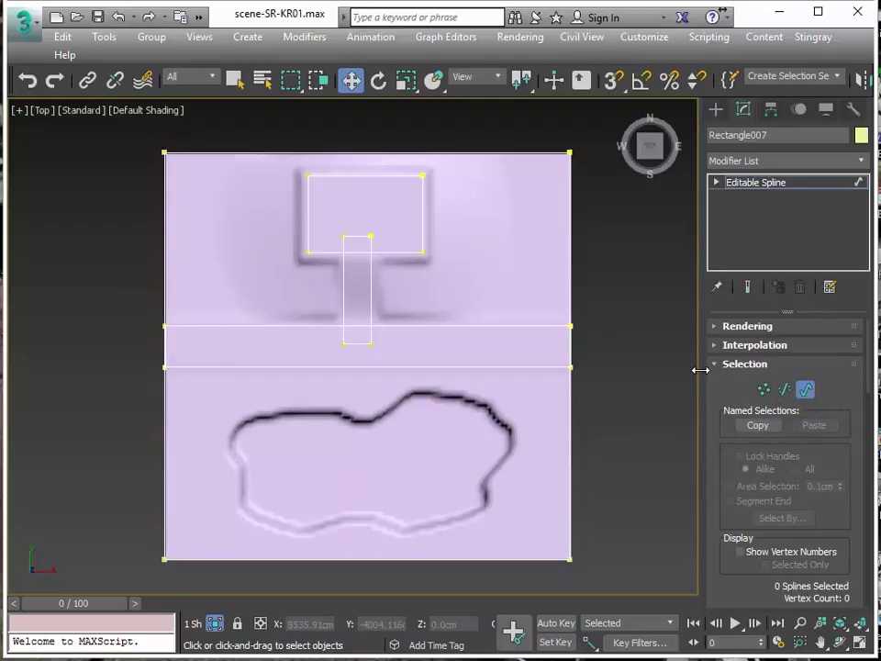
left_click_drag(700, 370, 548, 367)
scroll(355, 429, "up", 5)
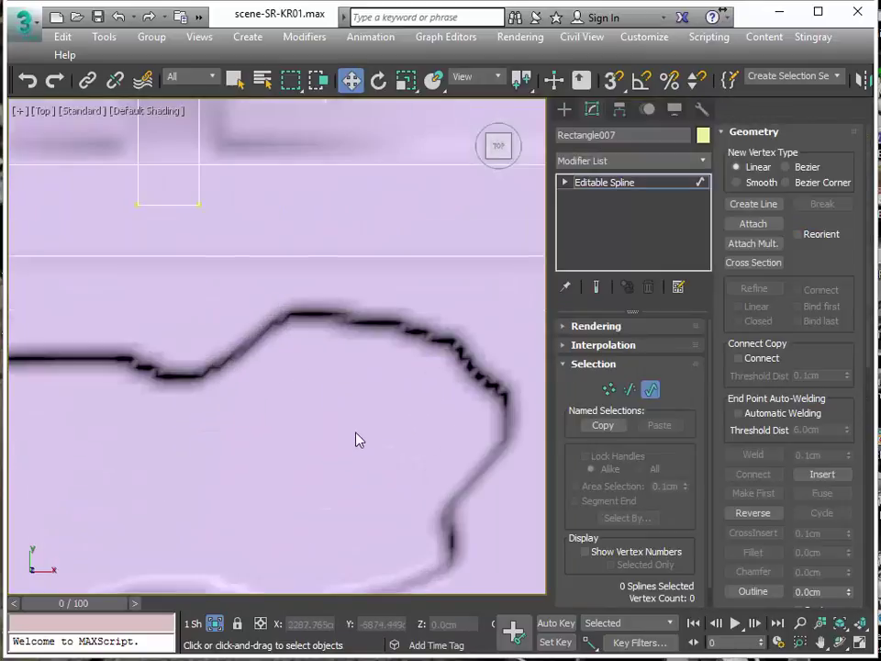
scroll(303, 441, "down", 4)
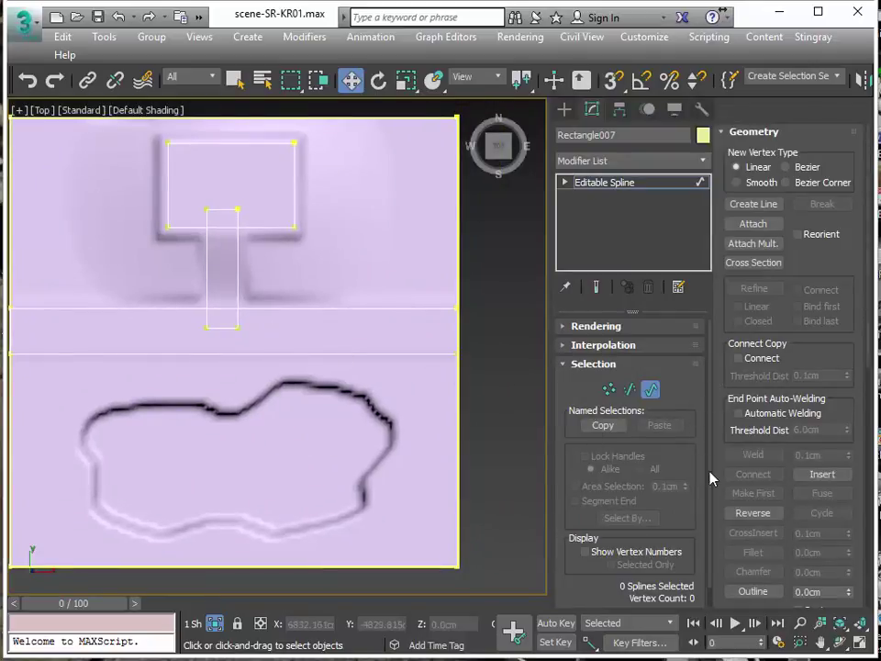
left_click_drag(716, 473, 660, 226)
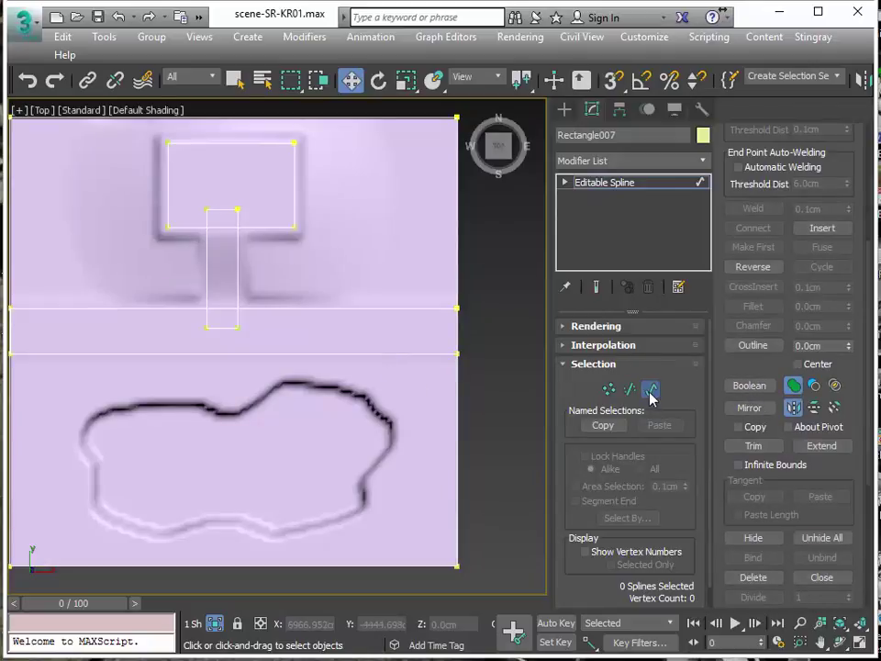
left_click(413, 354)
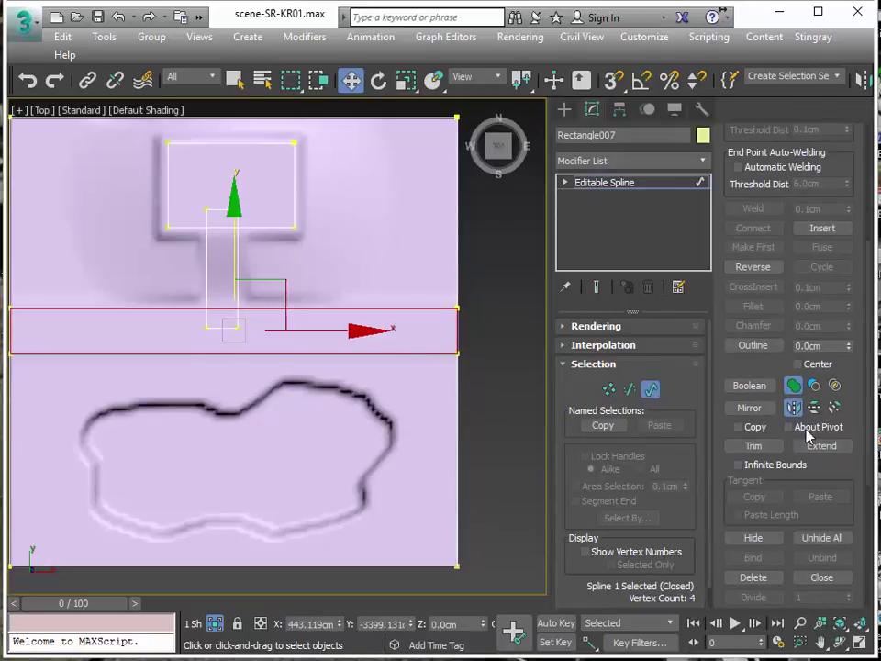
left_click(762, 390)
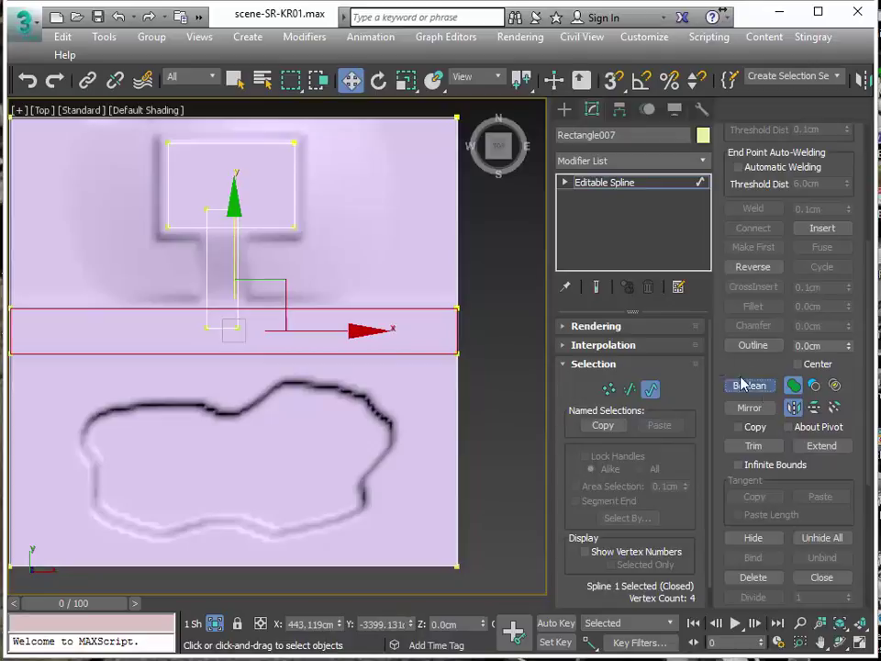
left_click(241, 292)
left_click(275, 217)
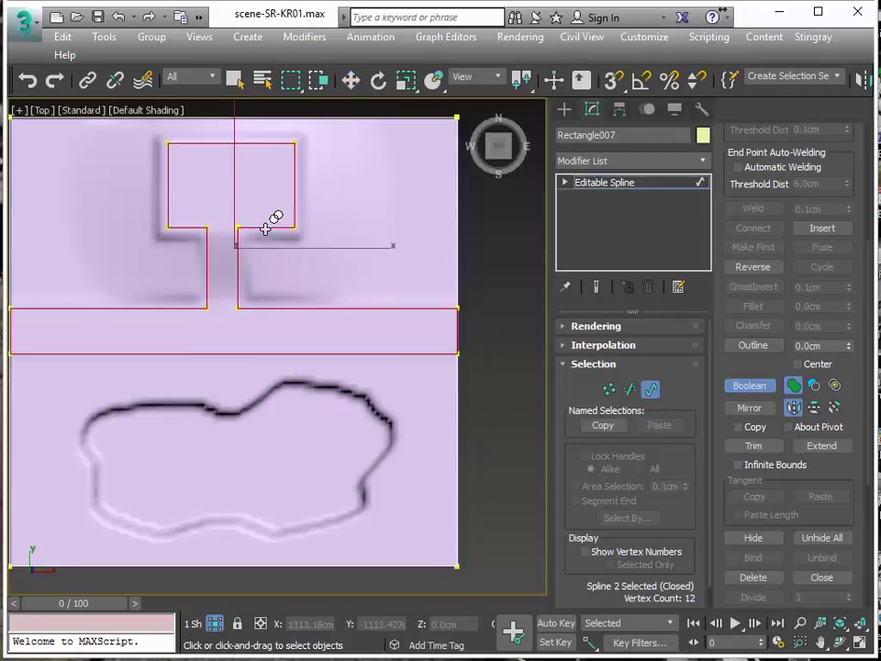
left_click(650, 390)
scroll(257, 363, "down", 2)
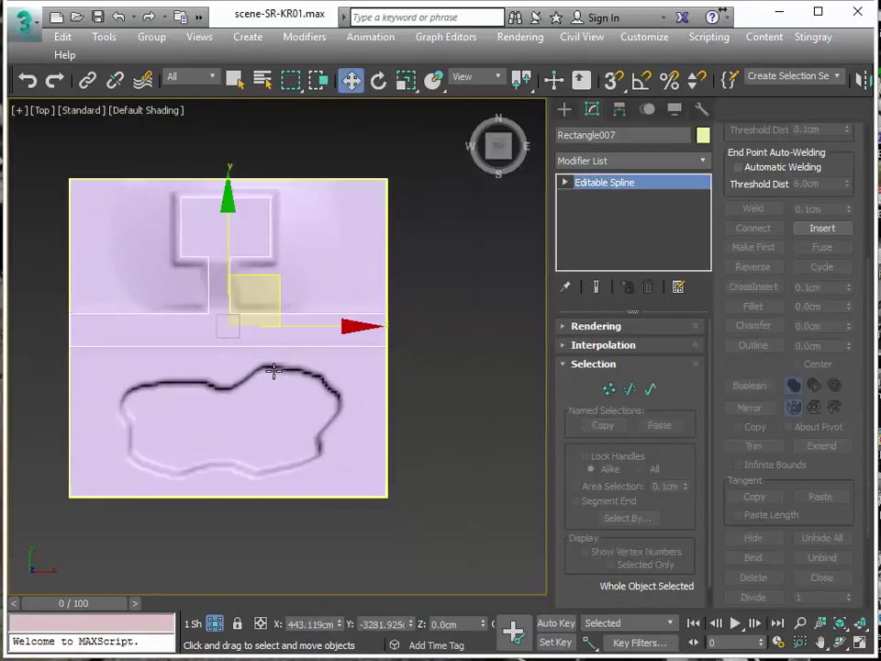
Rename the combined spline object as ROADMASK.
left_click(628, 135)
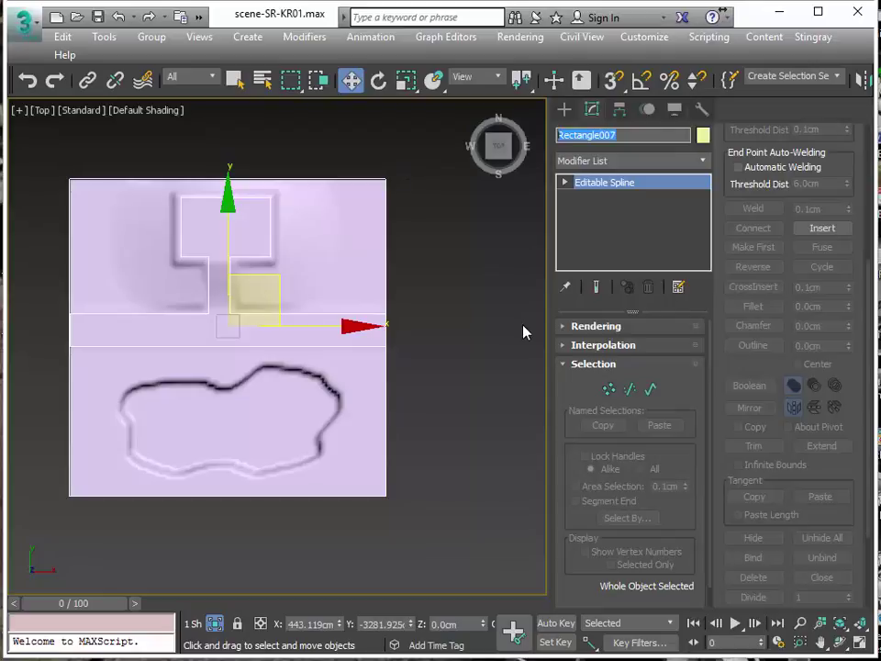
type("ROAD")
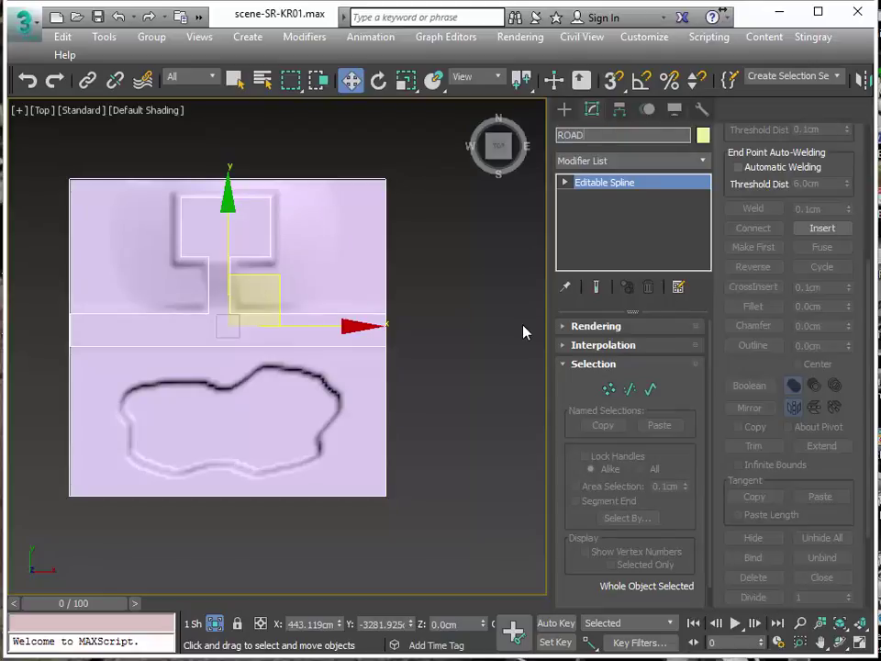
type("MASK")
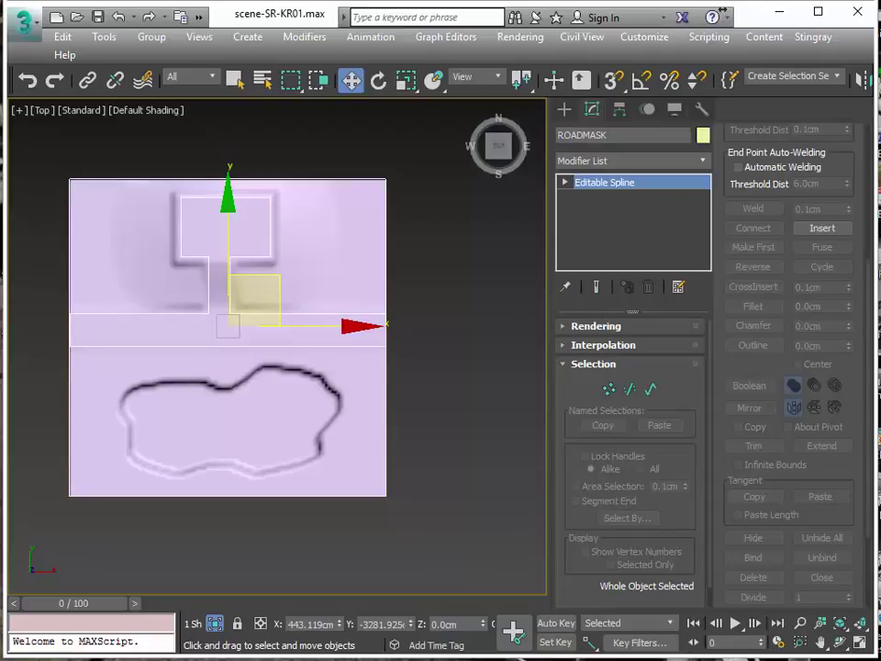
Reopen the Slate Material Editor at the land2017.tif bitmap and its Output node.
type("m")
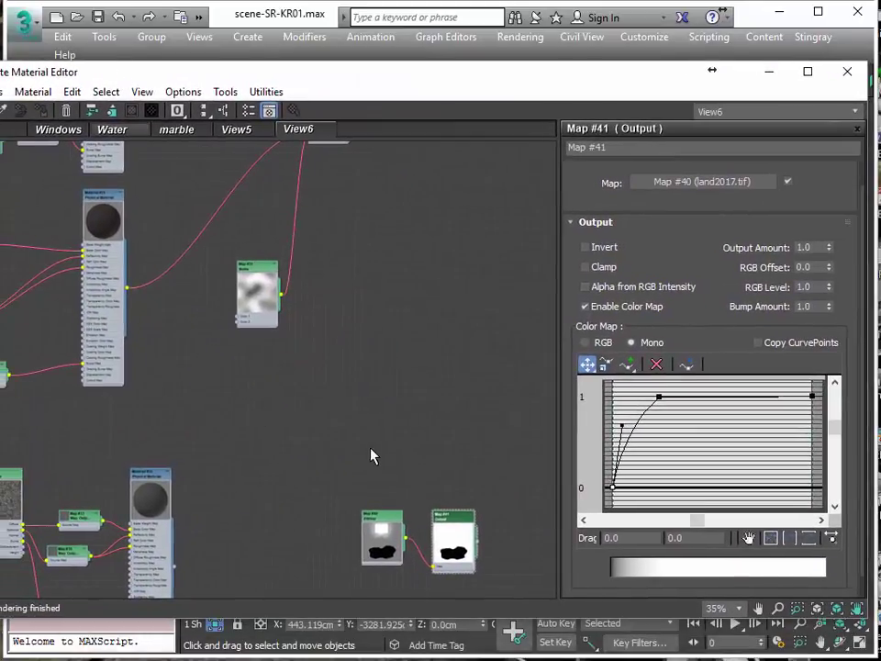
scroll(372, 456, "down", 5)
scroll(327, 429, "up", 3)
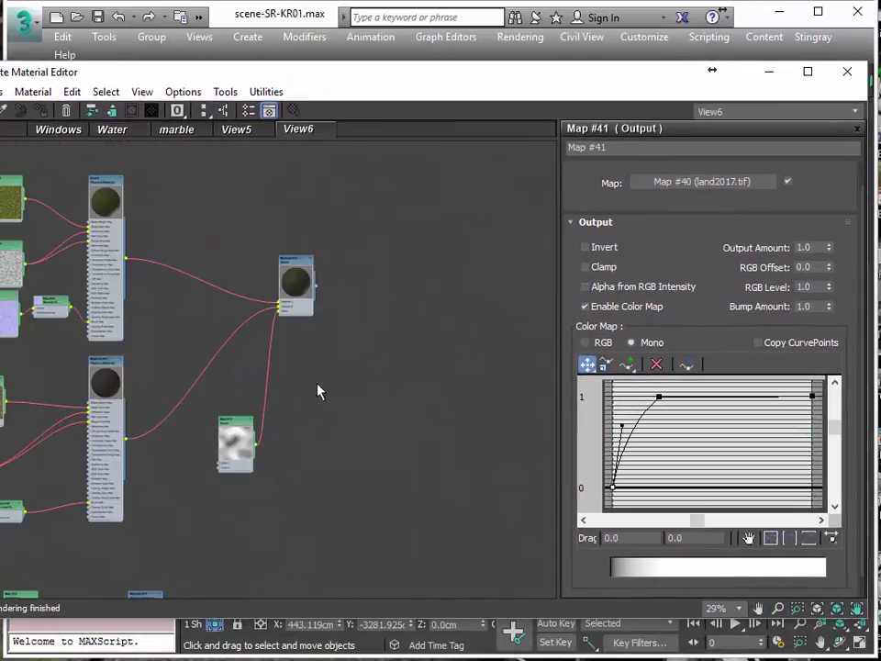
middle_click_drag(318, 392, 319, 285)
scroll(318, 286, "up", 3)
right_click(277, 396)
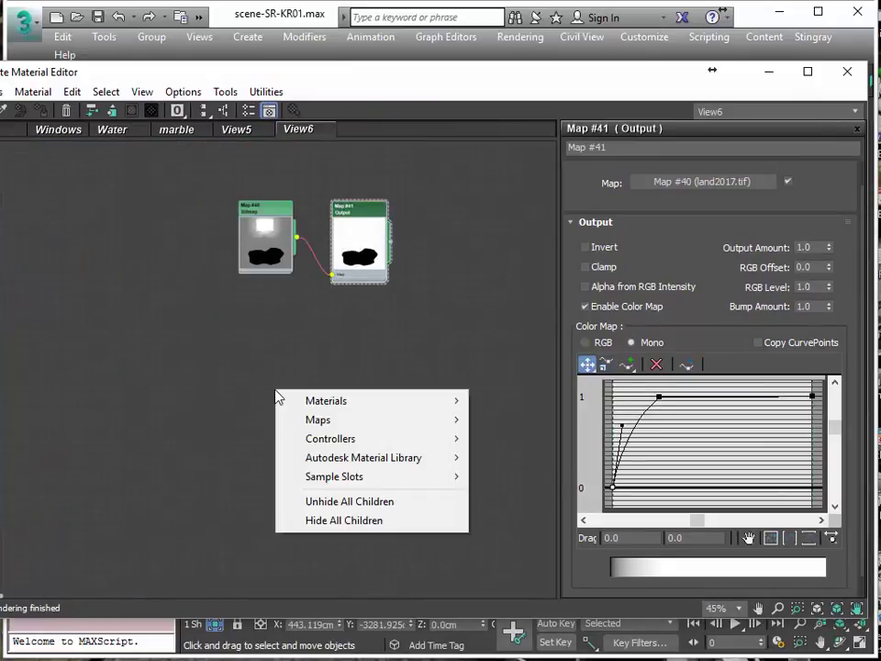
mouse_move(326, 420)
mouse_move(224, 423)
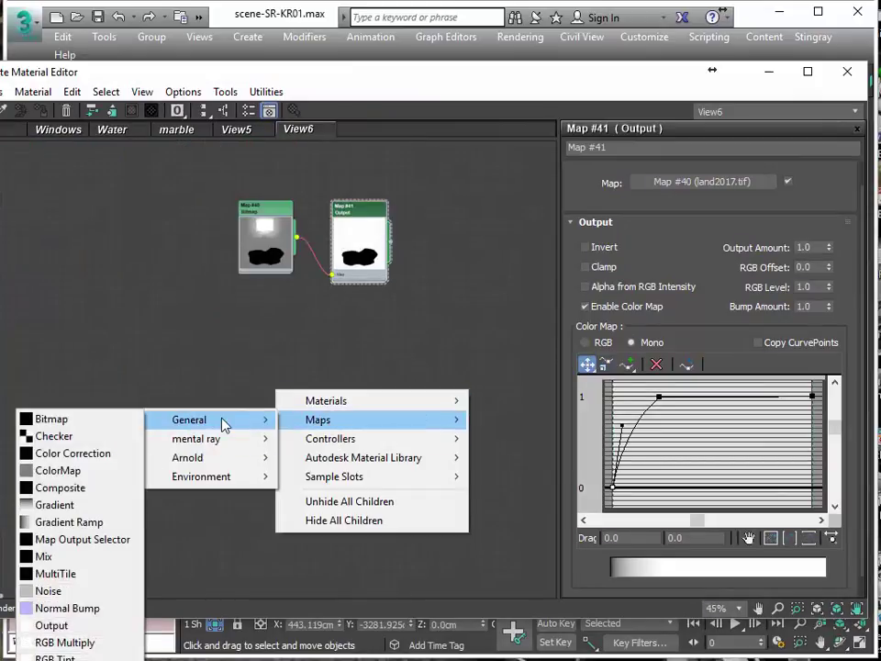
left_click(272, 286)
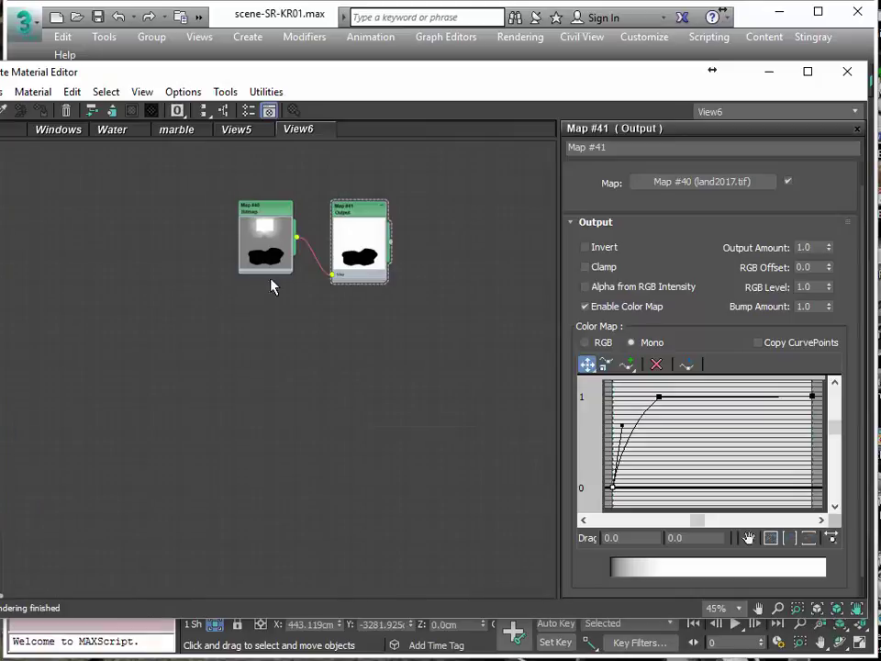
Add a ShapeMap node in the empty area above the land2017.tif bitmap node.
middle_click_drag(360, 350, 258, 206)
right_click(243, 161)
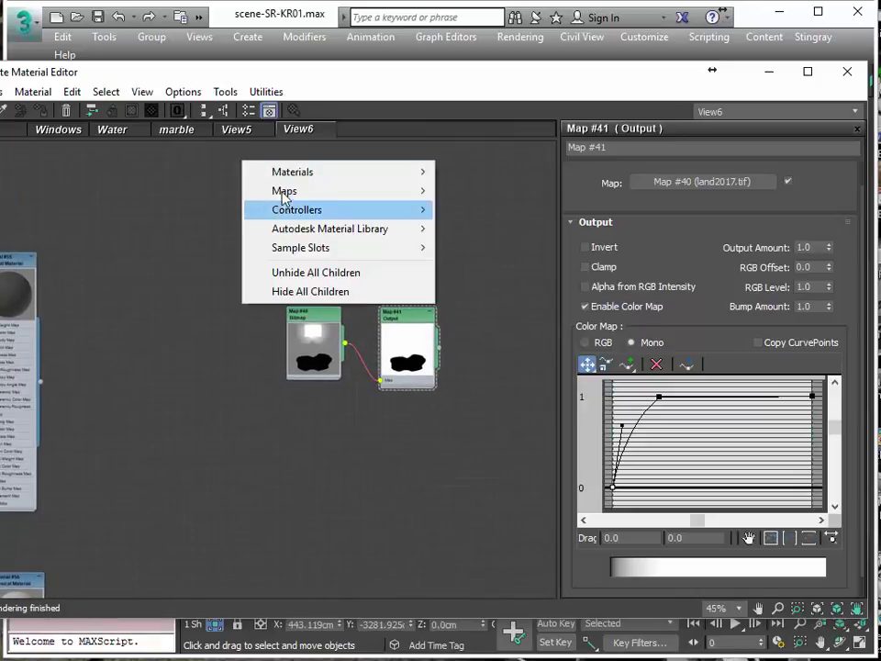
mouse_move(270, 191)
mouse_move(182, 195)
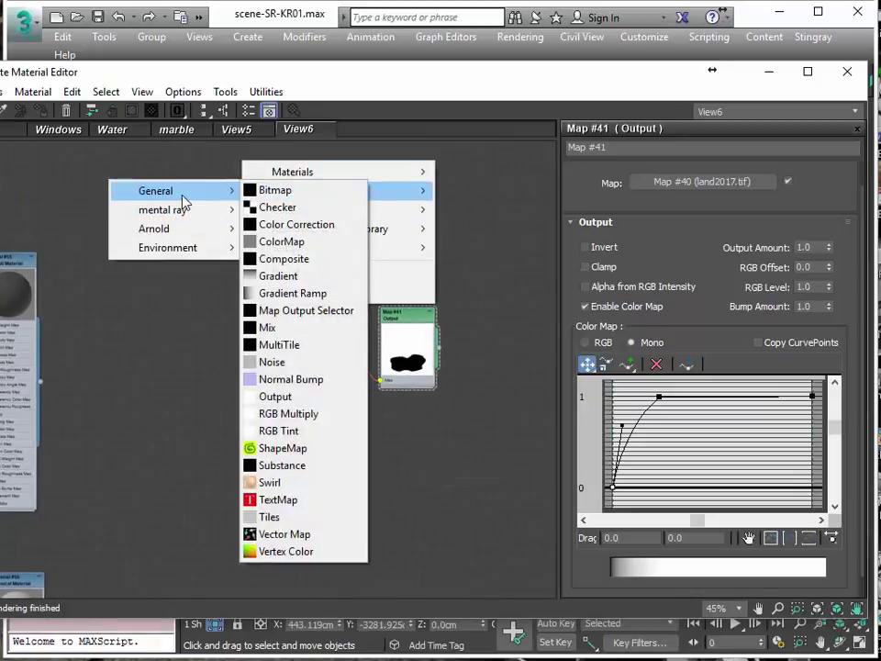
left_click(271, 448)
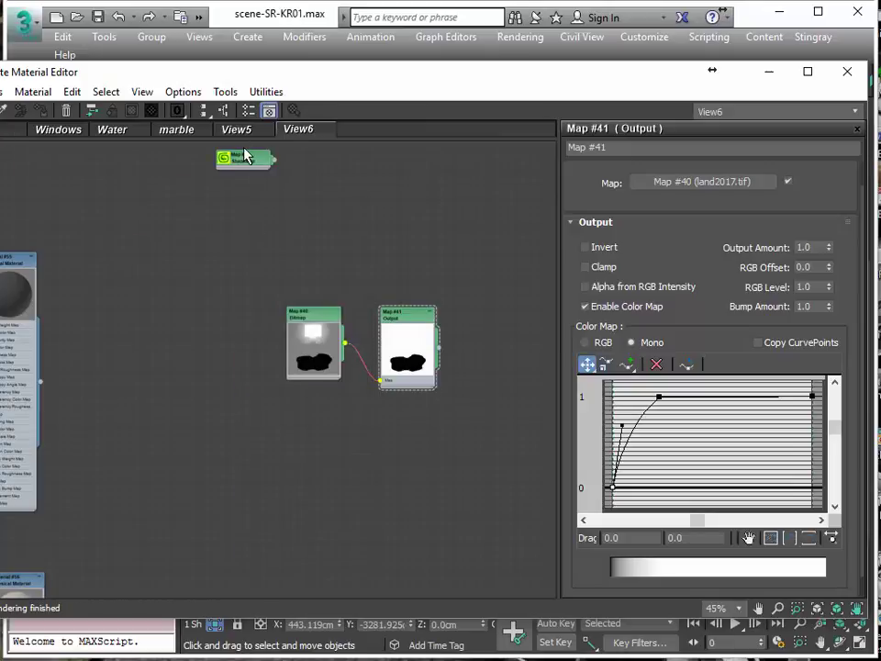
Move the ShapeMap node below the land2017.tif bitmap node and open its parameters.
left_click_drag(246, 156, 288, 450)
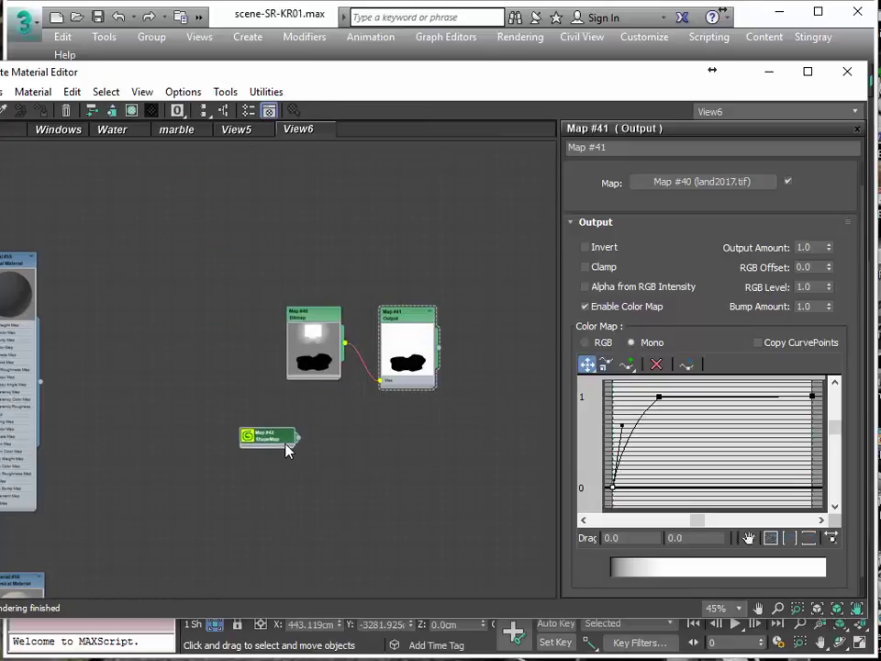
scroll(288, 450, "up", 5)
double_click(265, 455)
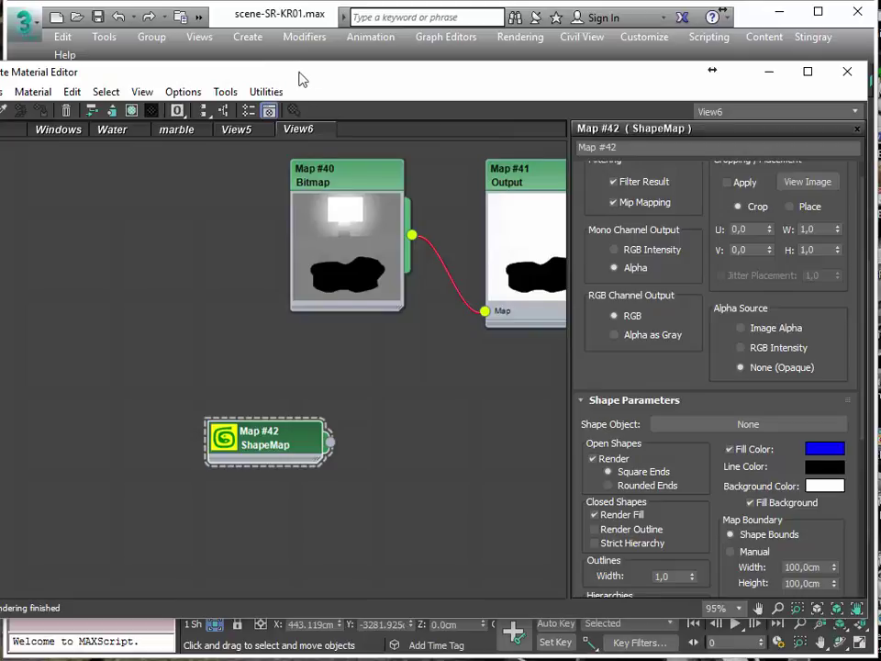
Assign the ROADMASK spline from the Top view as the ShapeMap's shape object.
left_click_drag(303, 80, 306, 114)
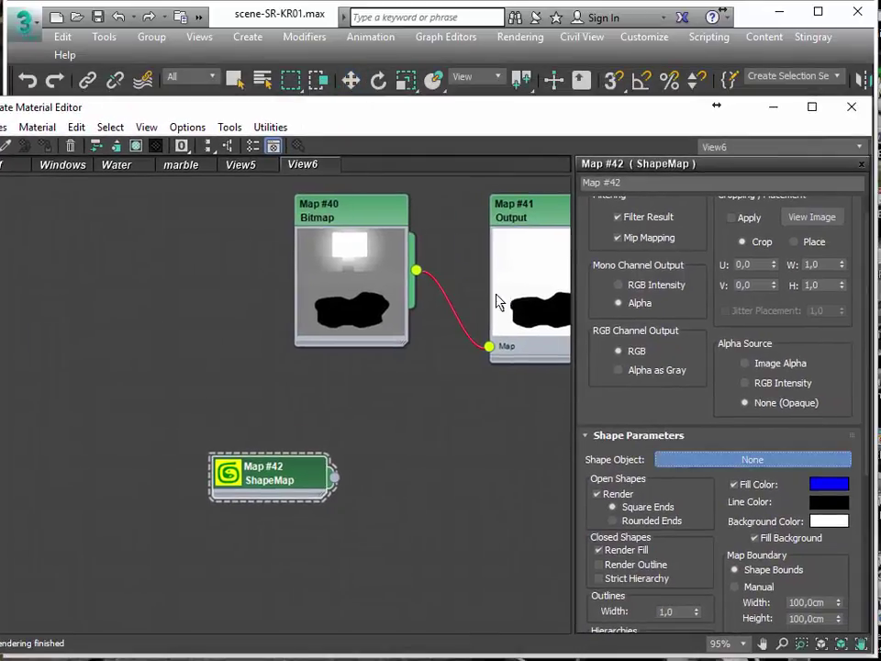
left_click_drag(363, 121, 880, 324)
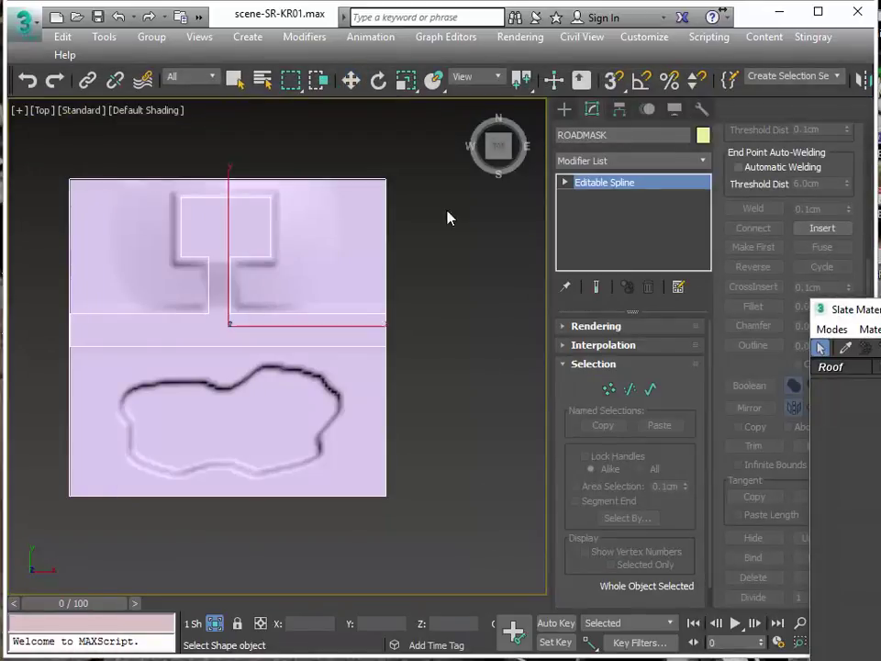
key("w")
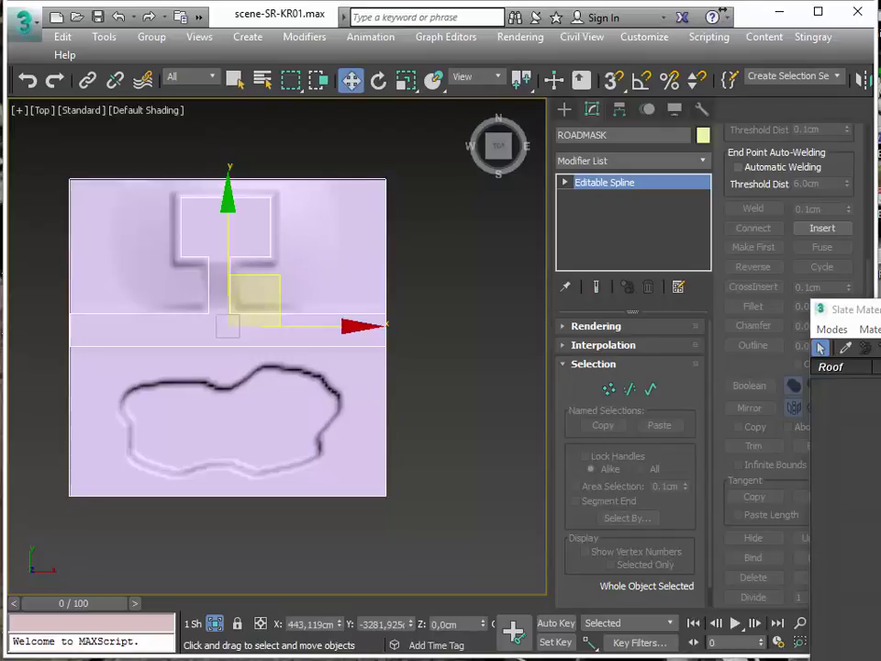
left_click_drag(849, 309, 386, 64)
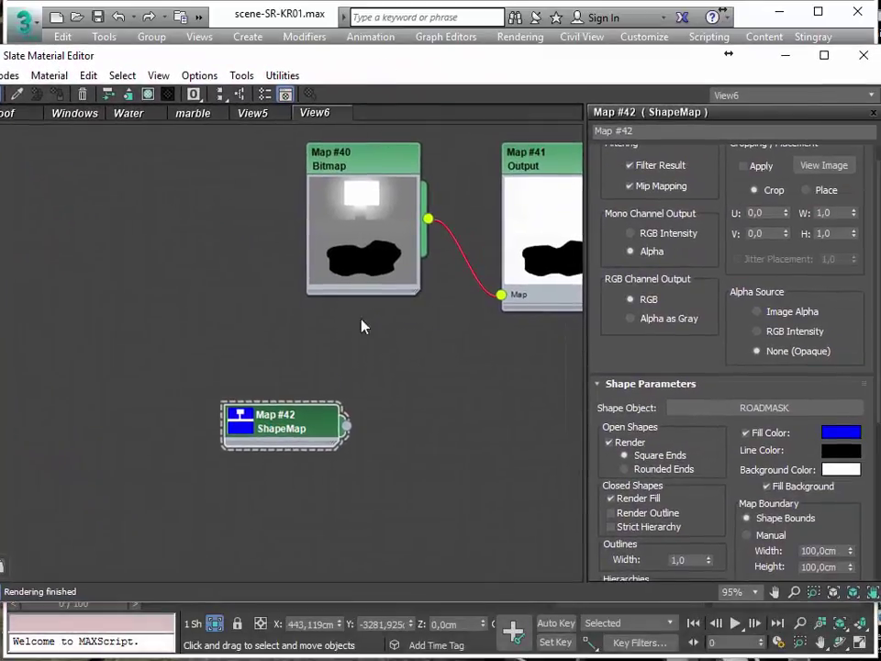
Enlarge the ShapeMap node's preview so the road mask image can be seen in the node.
scroll(280, 482, "up", 6)
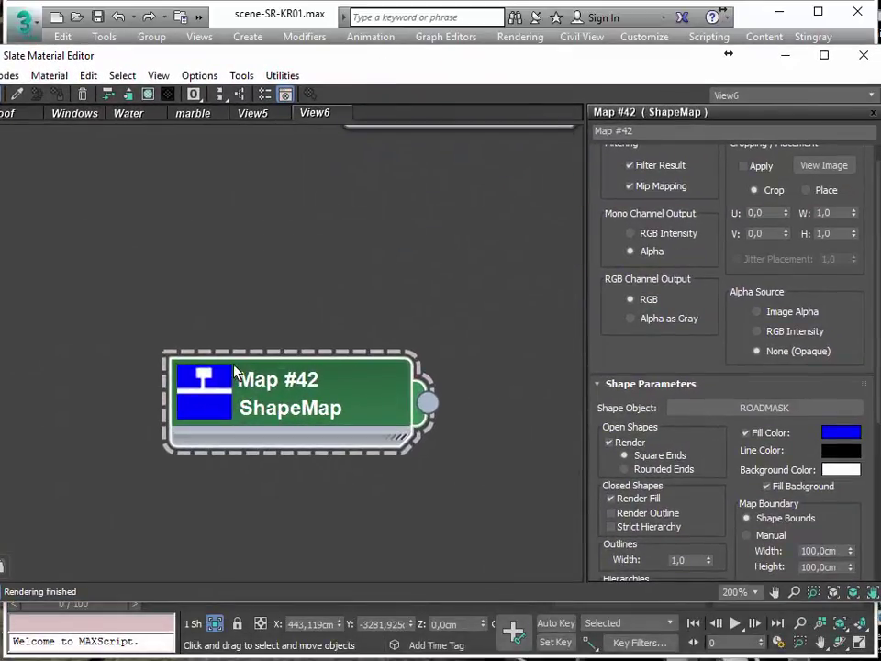
scroll(235, 370, "down", 2)
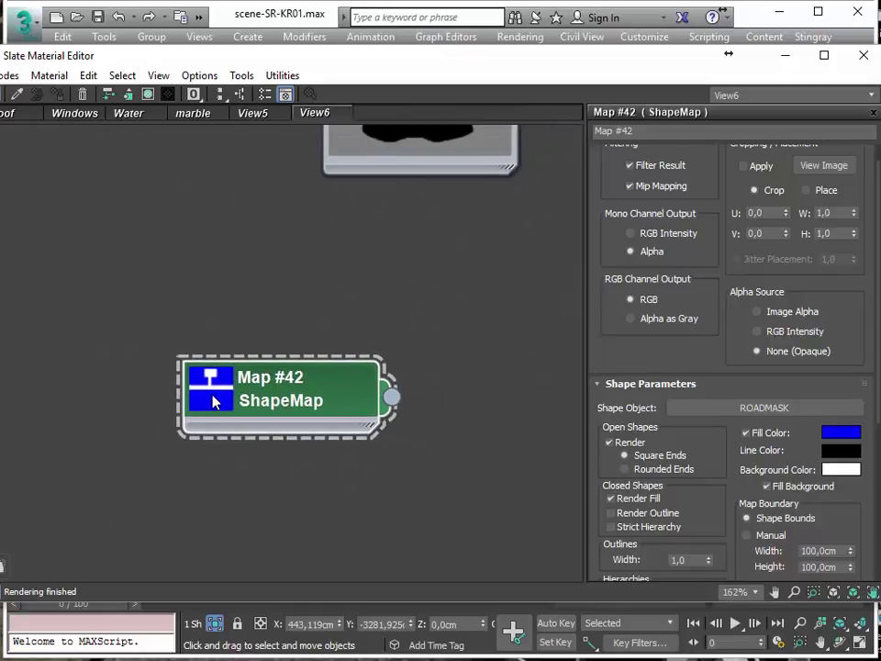
double_click(214, 401)
left_click_drag(261, 378, 257, 350)
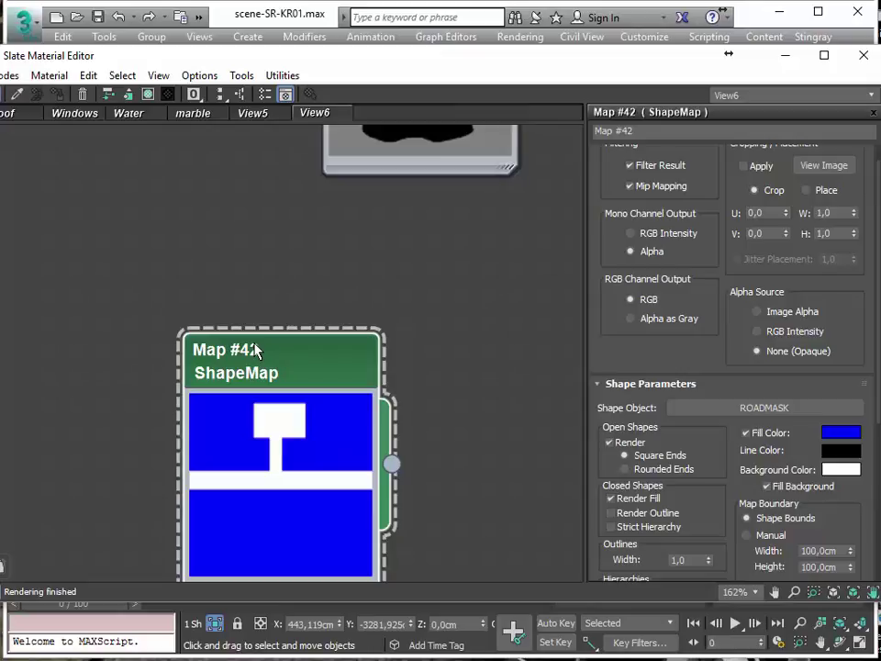
Try a blur of 4 on the ShapeMap's coordinates, and set the blur back to 1.
left_click_drag(619, 540, 582, 248)
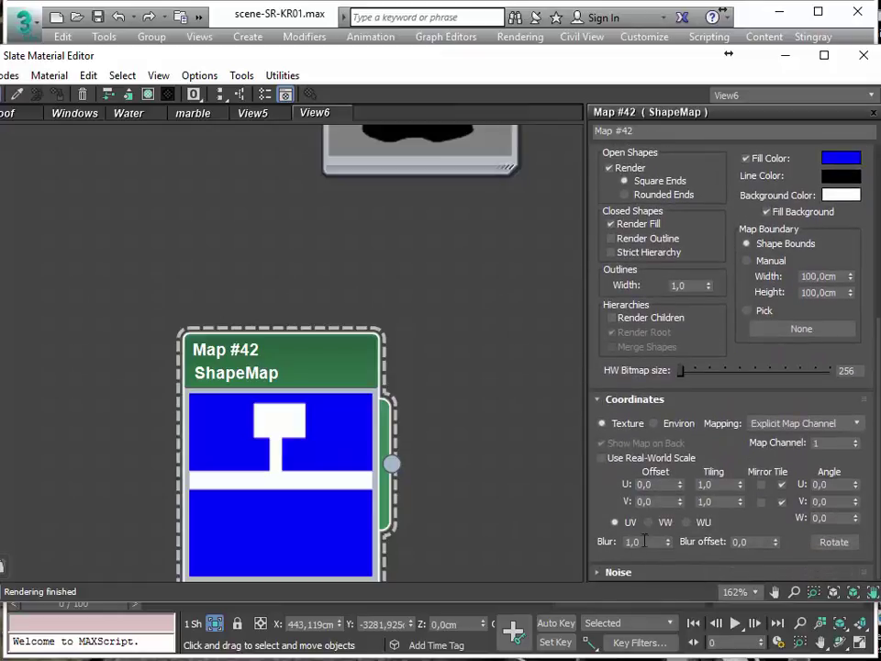
double_click(643, 542)
type("4")
key("Return")
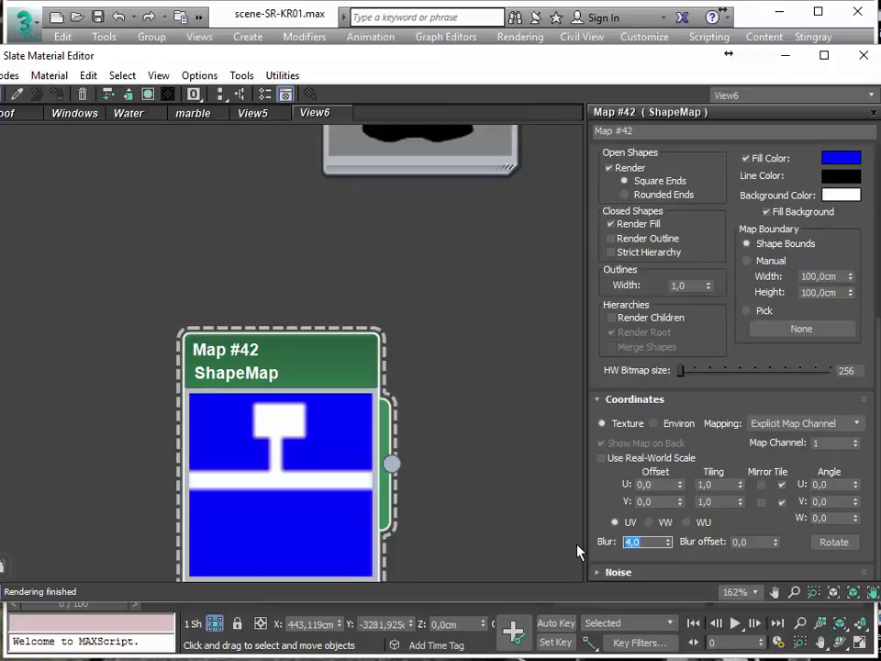
type("1")
key("Return")
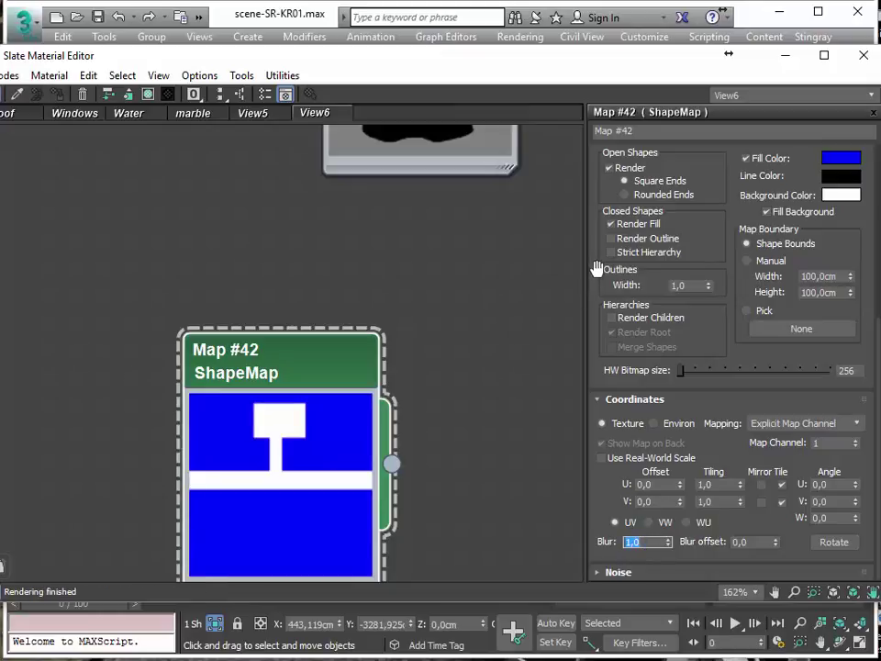
Set the ShapeMap's fill color to black, keeping custom fill enabled, and reposition the node slightly higher.
scroll(597, 268, "up", 3)
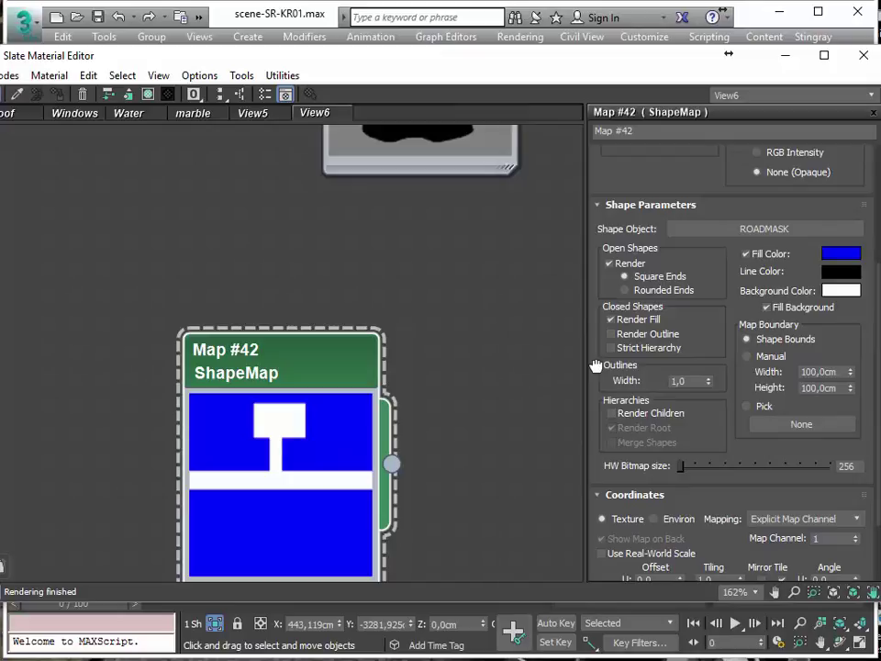
left_click_drag(596, 365, 590, 460)
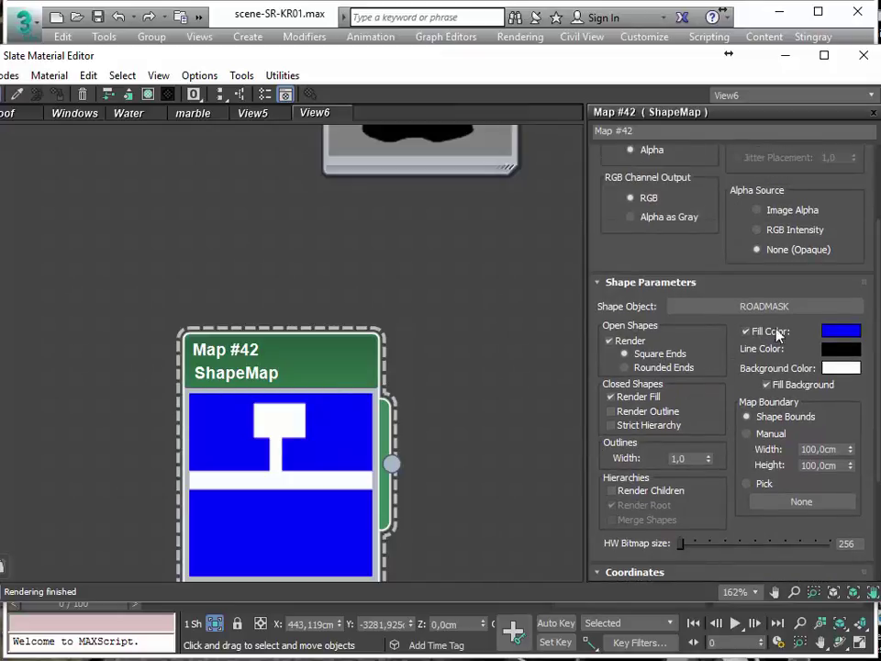
left_click(747, 332)
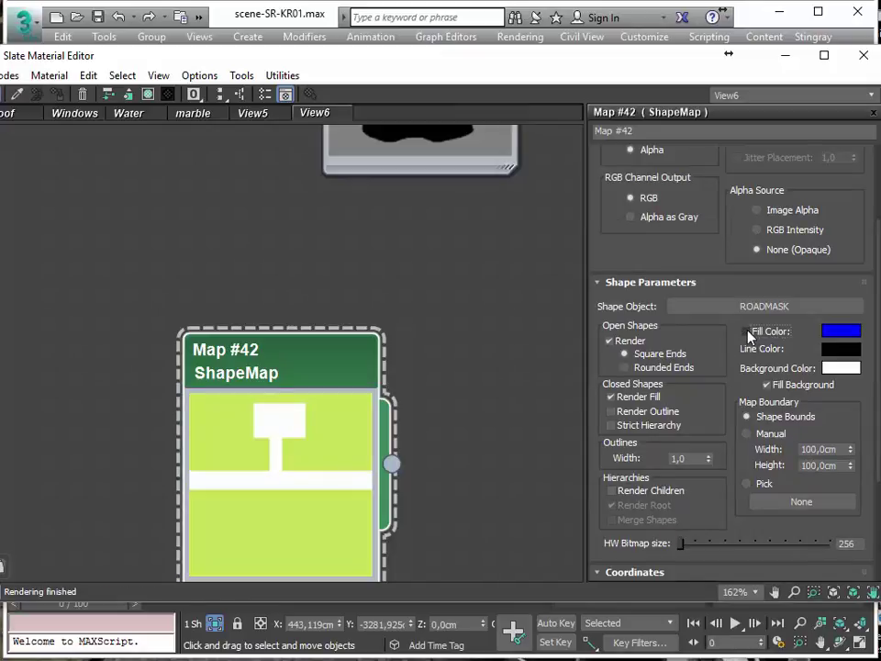
left_click(746, 333)
left_click(841, 331)
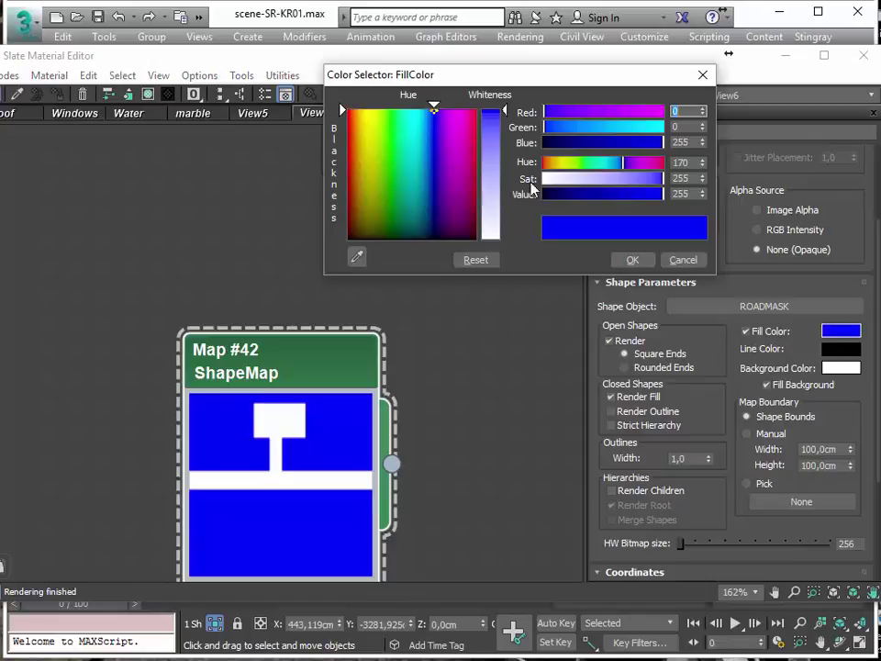
left_click_drag(505, 111, 504, 231)
left_click_drag(663, 195, 484, 221)
left_click(633, 260)
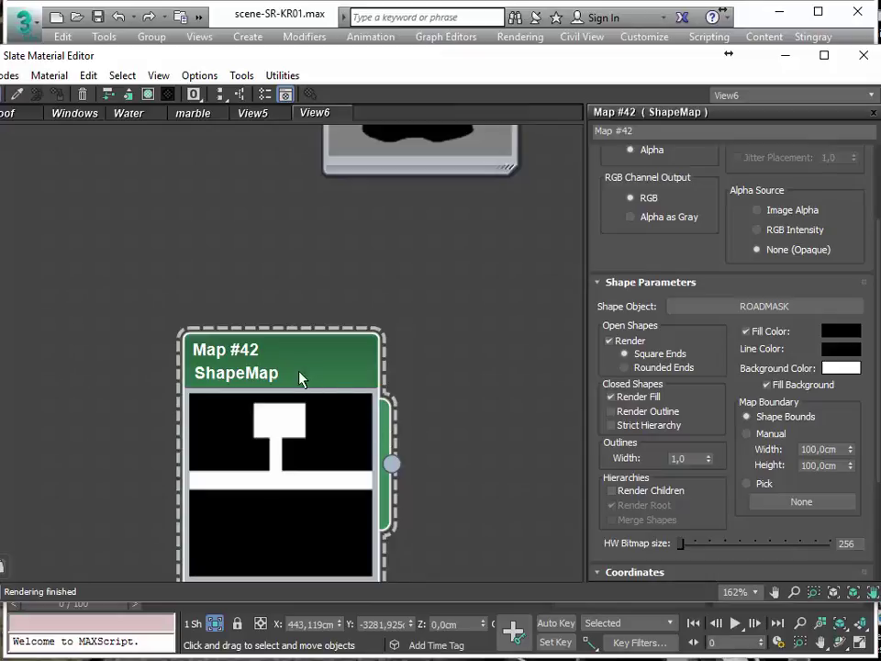
left_click_drag(301, 378, 328, 323)
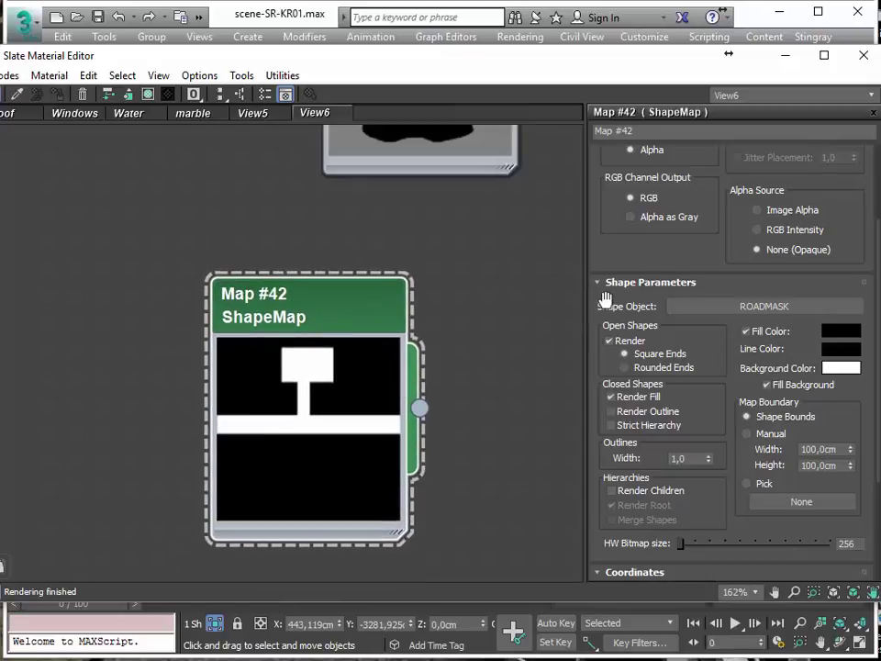
Narrow the ROADMASK driveway by moving the two vertices of its left edge slightly inward, and check the ShapeMap preview.
scroll(600, 303, "up", 3)
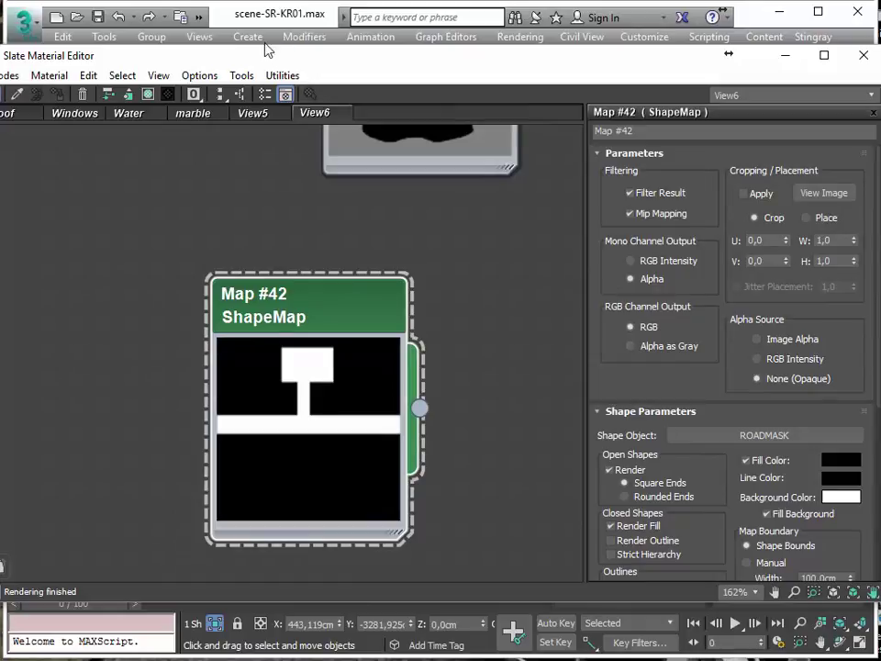
left_click_drag(236, 58, 880, 127)
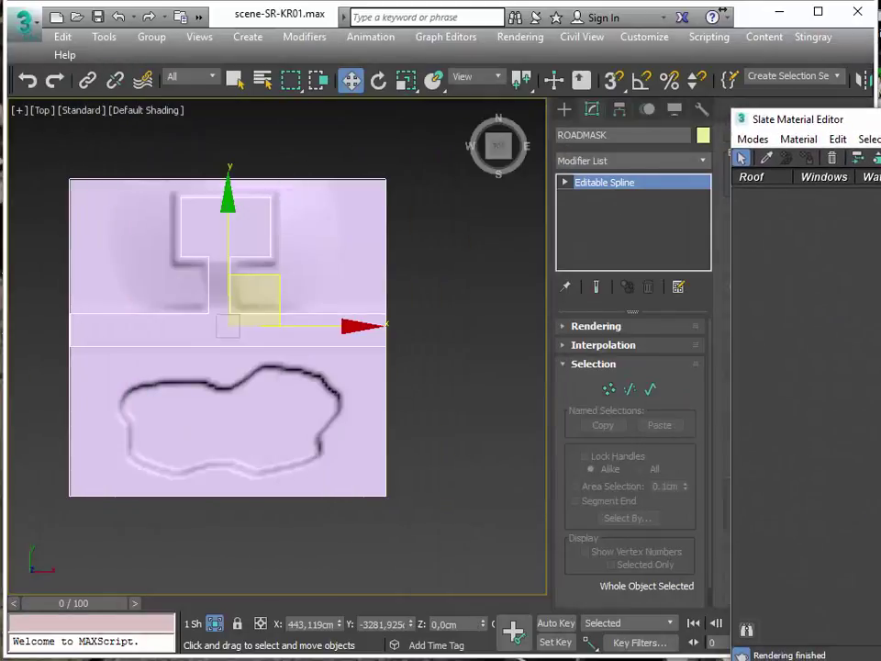
left_click(608, 389)
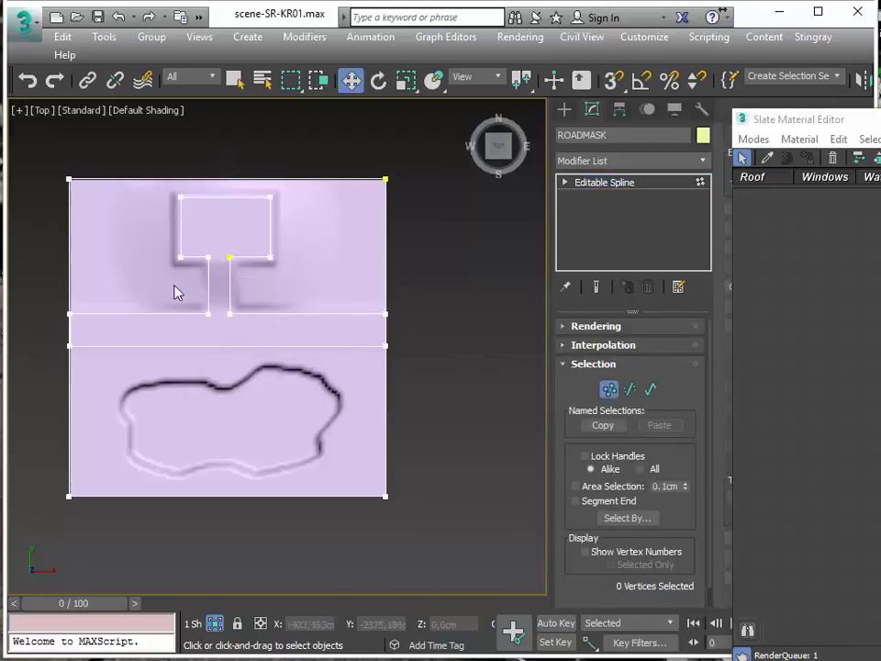
left_click_drag(196, 246, 231, 333)
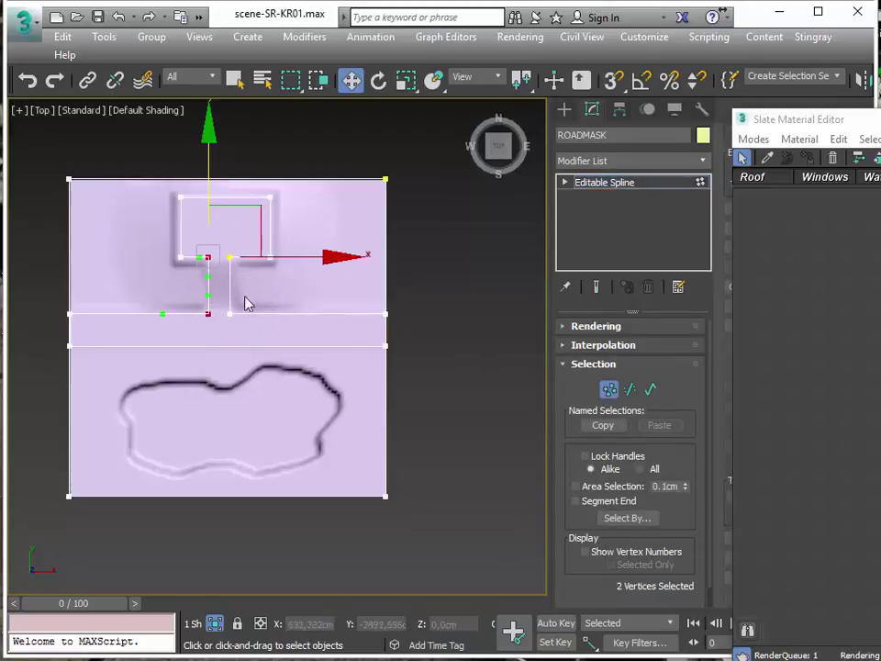
left_click_drag(278, 253, 284, 253)
left_click_drag(827, 119, 364, 47)
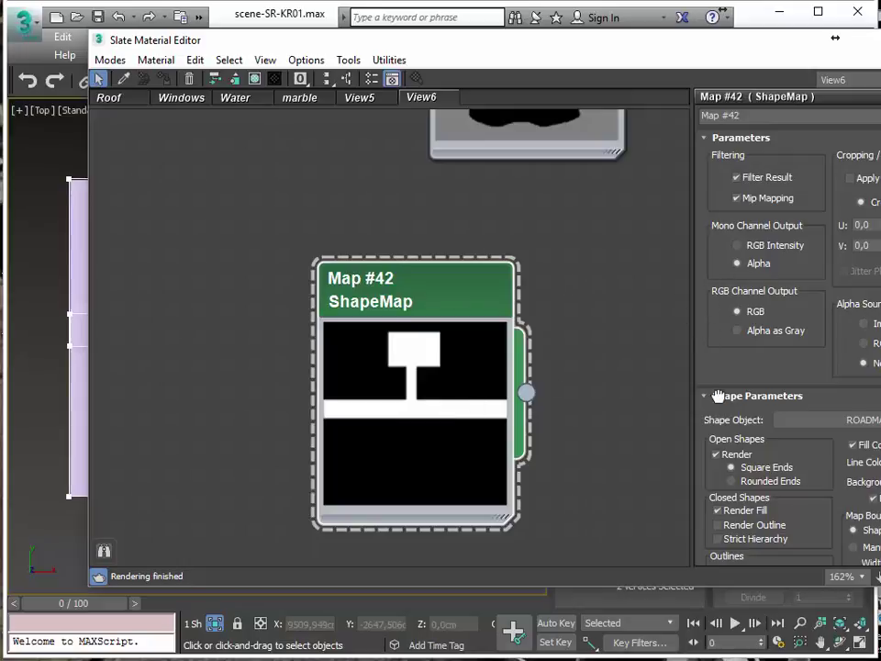
left_click_drag(722, 341, 691, 434)
Duplicate the Material #54 Blend node into the empty area to its right.
scroll(319, 401, "down", 8)
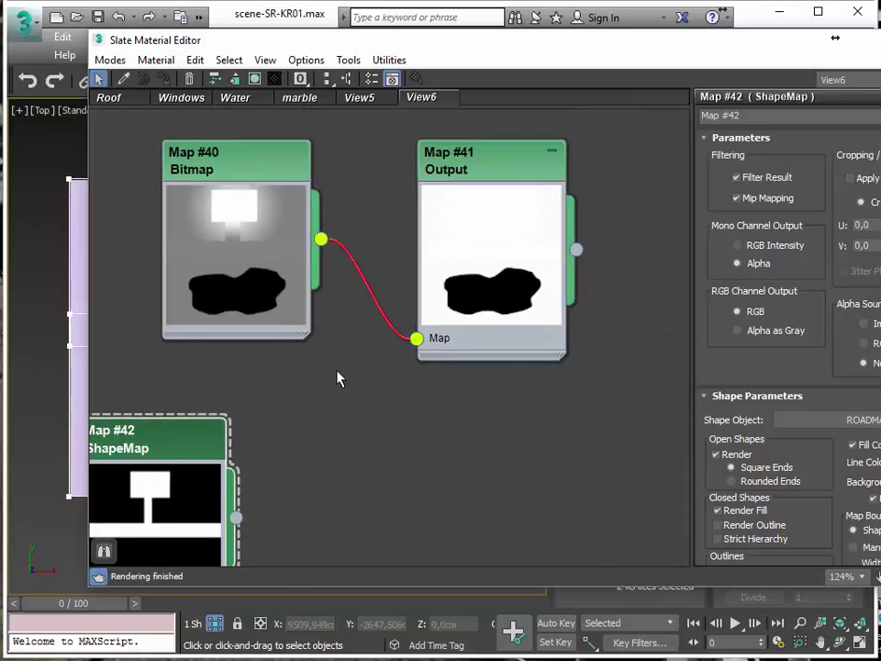
scroll(339, 360, "down", 8)
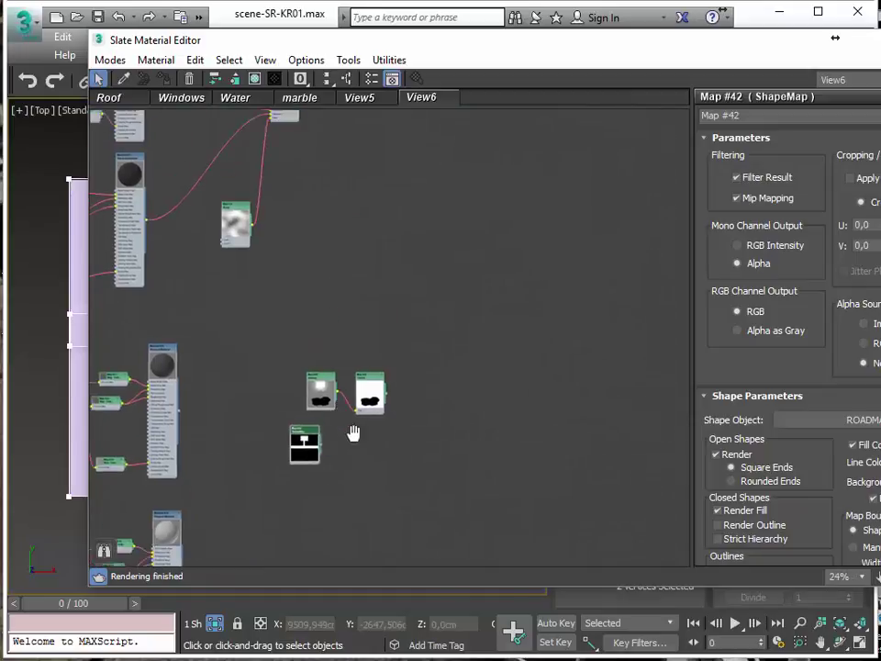
scroll(378, 350, "up", 6)
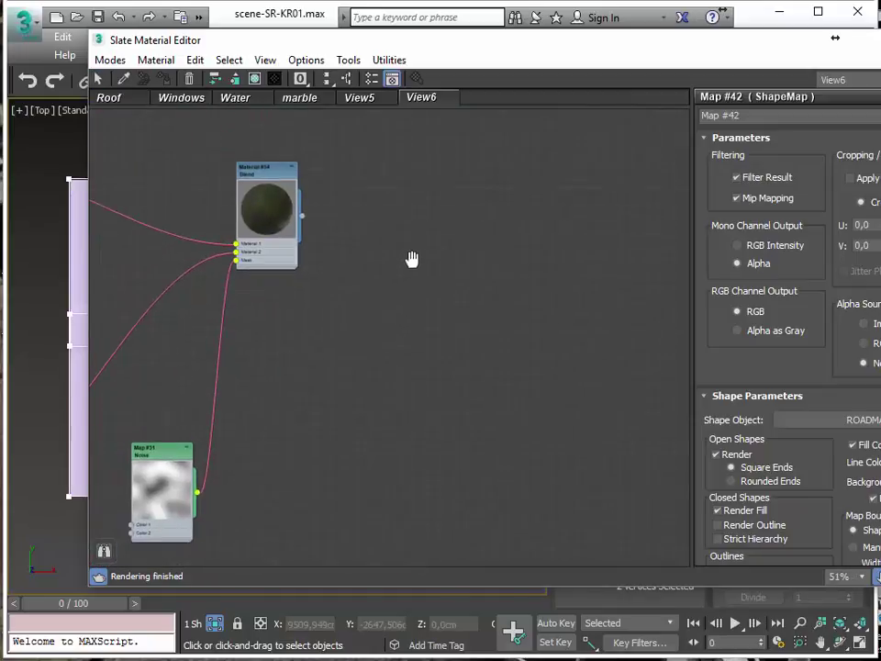
left_click(278, 150)
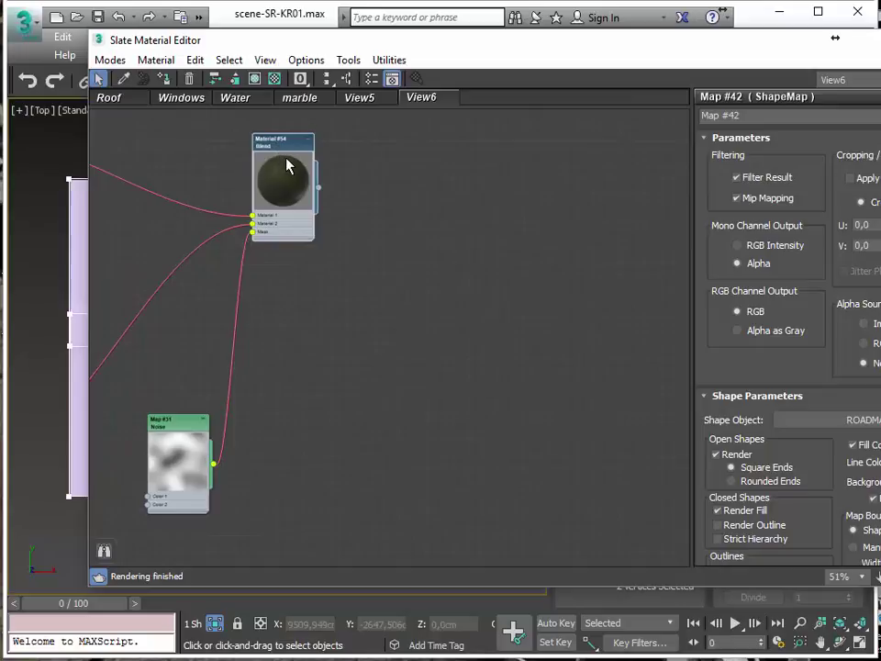
mouse_move(290, 147)
left_mouse_down("shift")
mouse_move(455, 257)
mouse_move(513, 312)
mouse_move(569, 313)
left_mouse_up("shift")
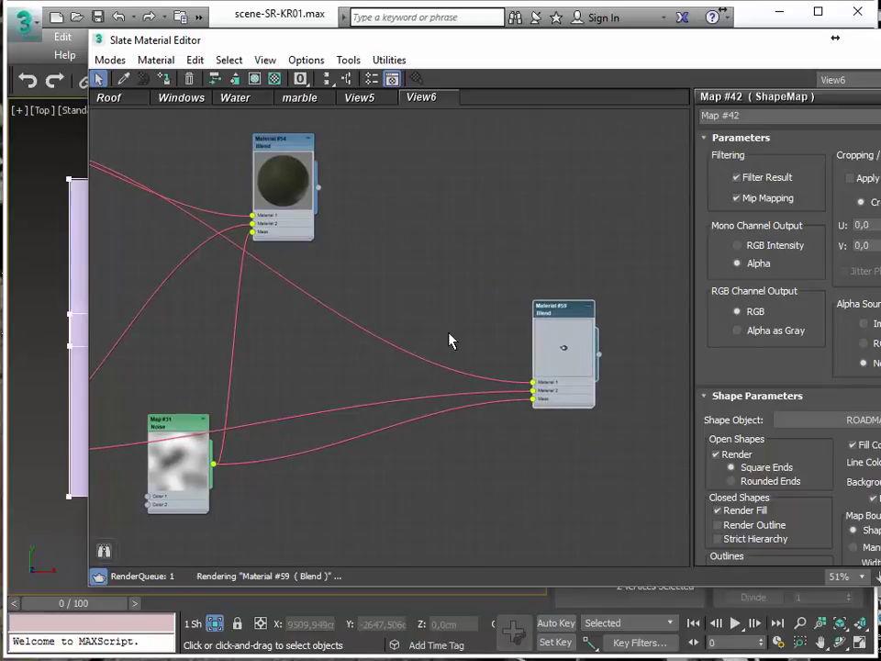
Delete the duplicated Blend node's Material 1, Material 2 and Mask connections, and shift the node slightly.
left_click(452, 380)
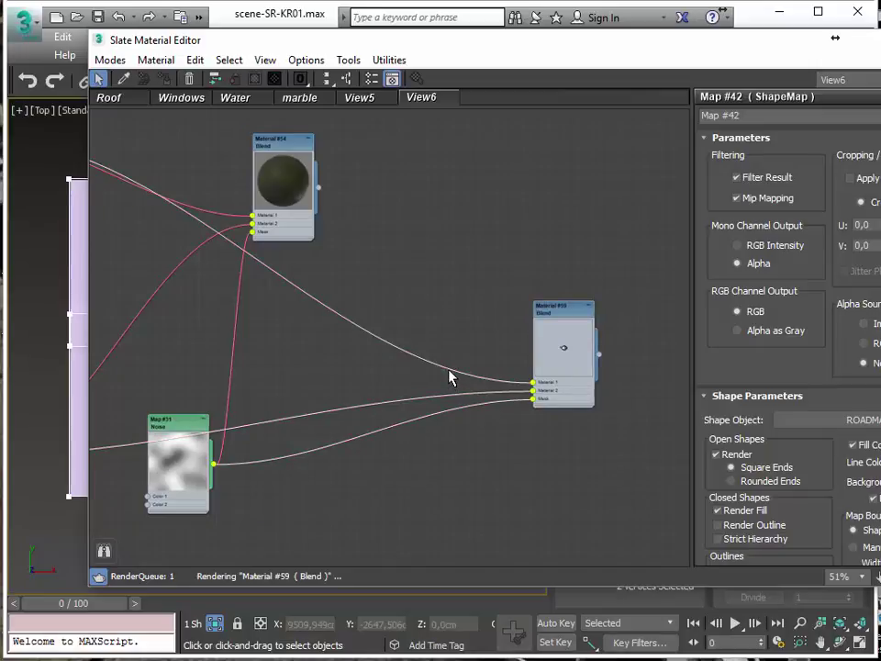
left_click_drag(468, 384, 446, 287)
key("Delete")
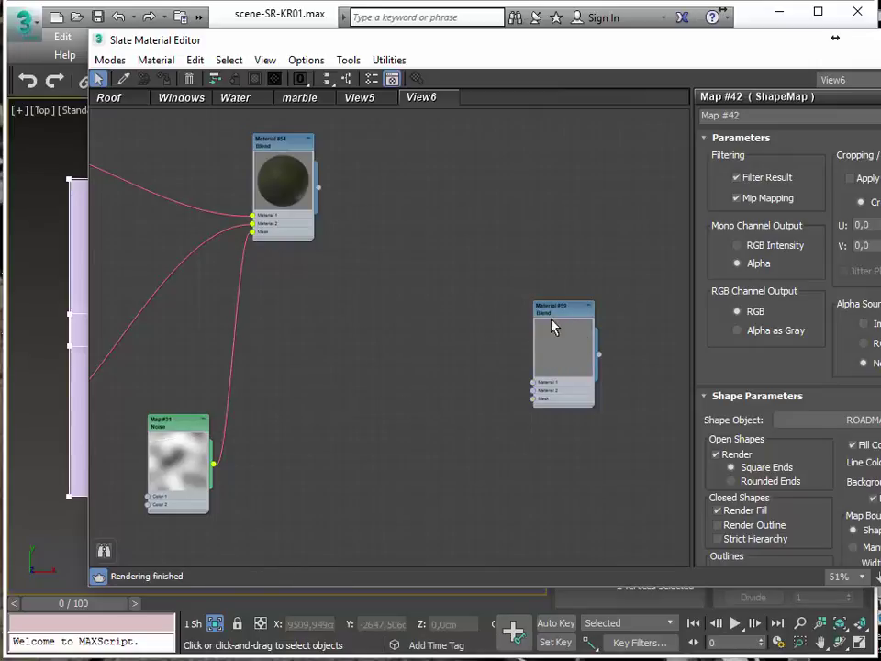
left_click_drag(571, 309, 550, 290)
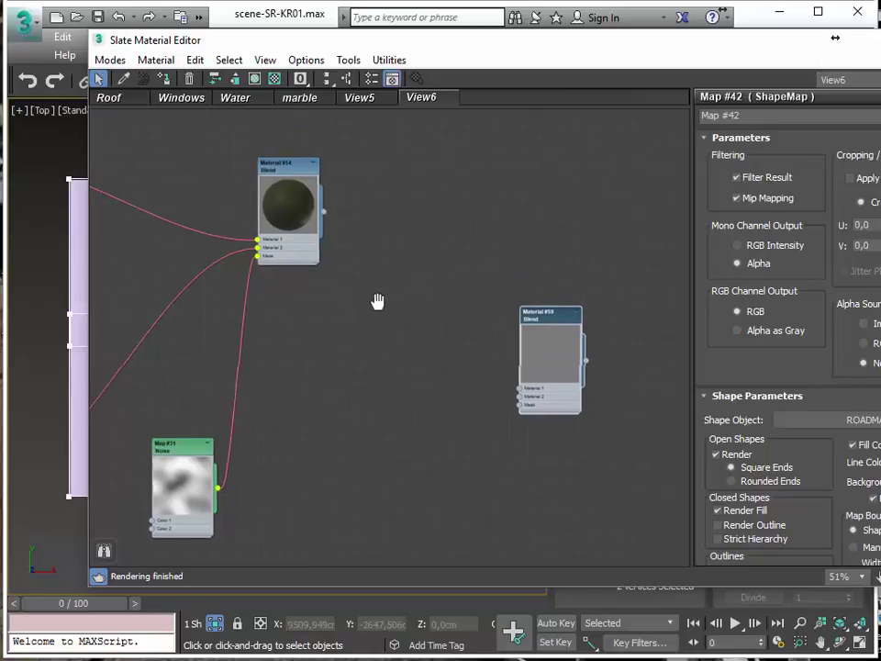
Locate the asphalt material, Material #55, in the node graph and inspect the parameters of it and its Asphalt_02 Substance map.
scroll(394, 261, "down", 5)
scroll(390, 292, "up", 2)
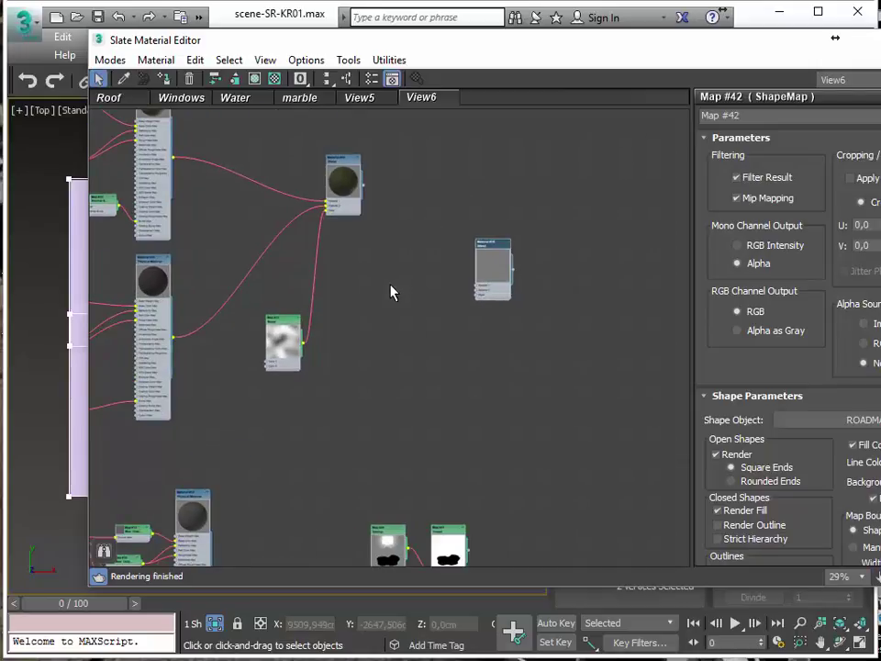
middle_click_drag(390, 292, 381, 229)
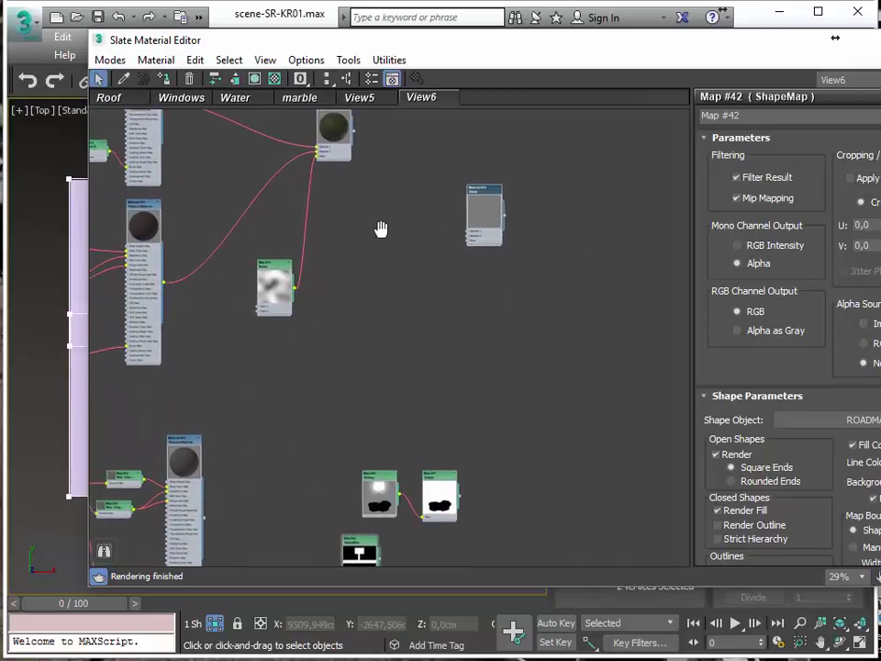
middle_click_drag(449, 410, 507, 643)
middle_click_drag(351, 392, 354, 217)
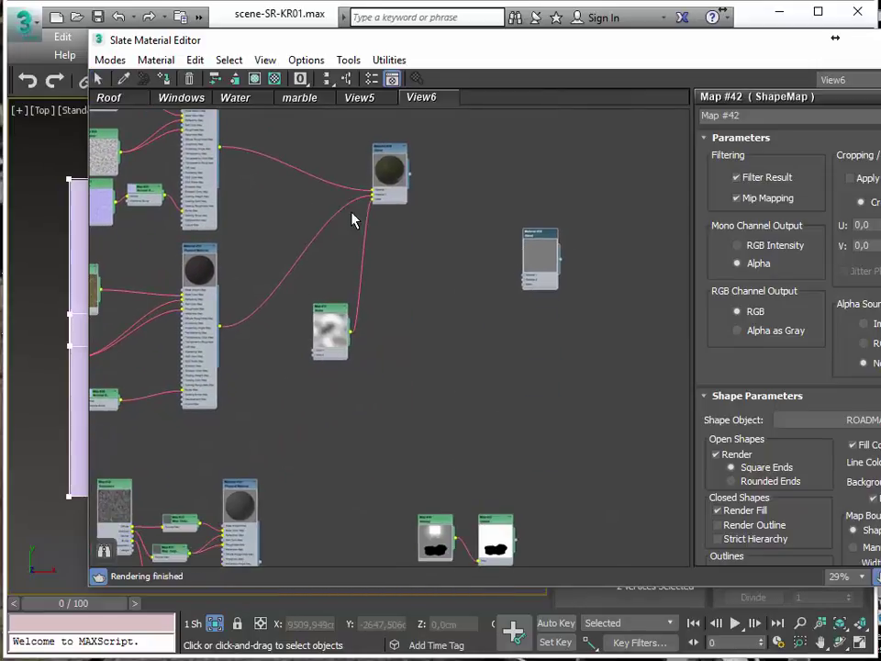
scroll(355, 217, "down", 1)
scroll(397, 420, "down", 1)
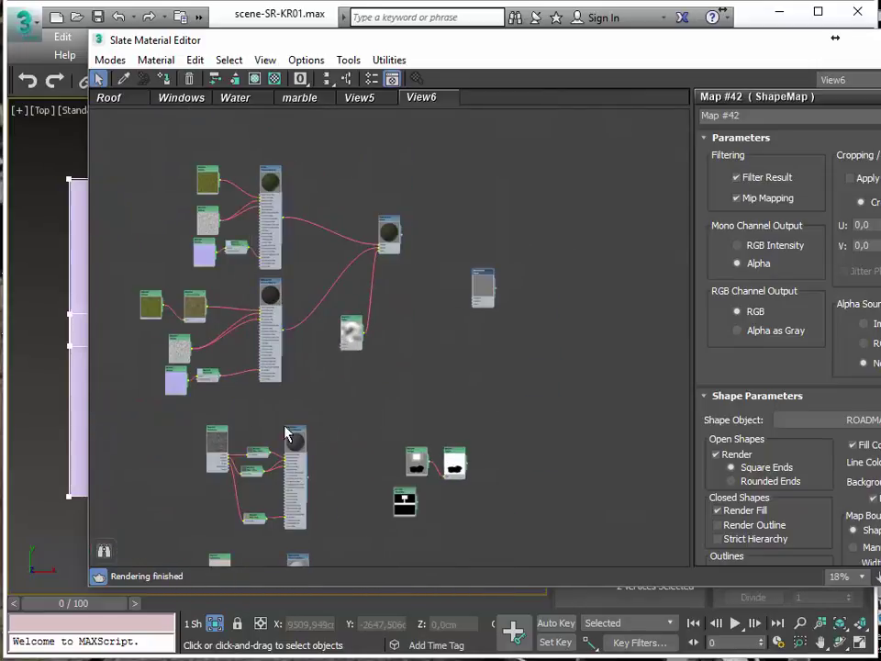
scroll(323, 440, "up", 4)
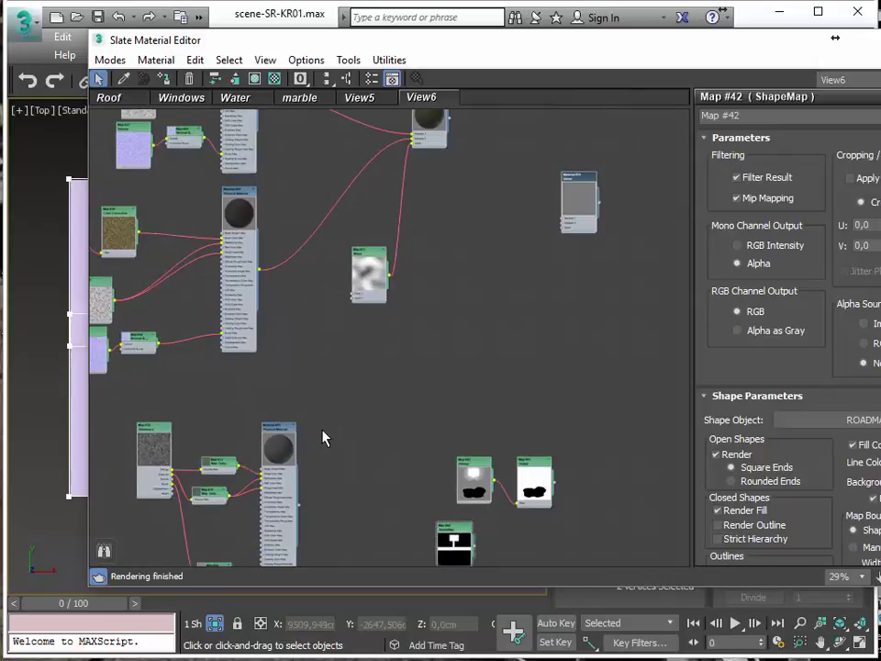
right_click(253, 428)
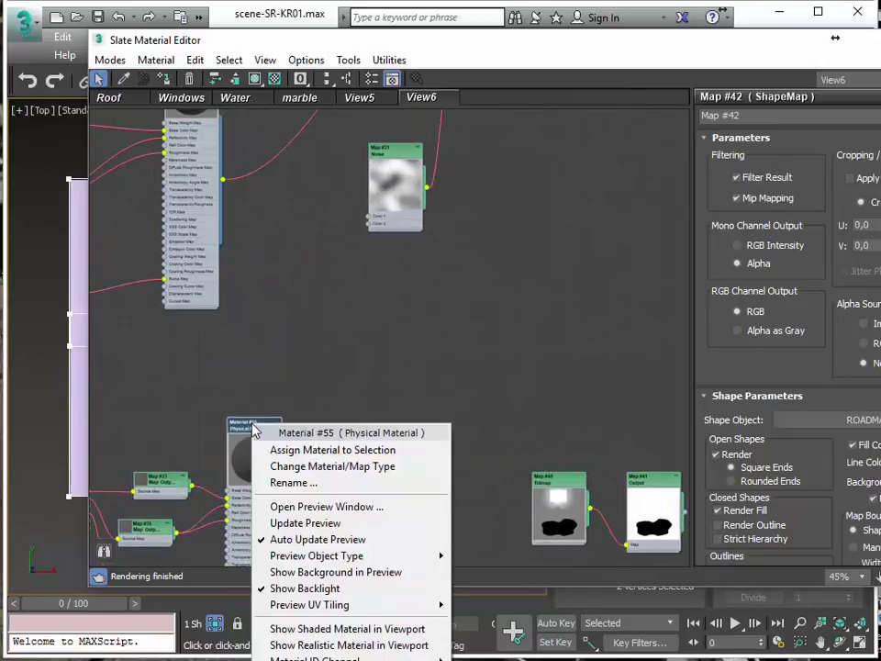
middle_click_drag(349, 383, 477, 236)
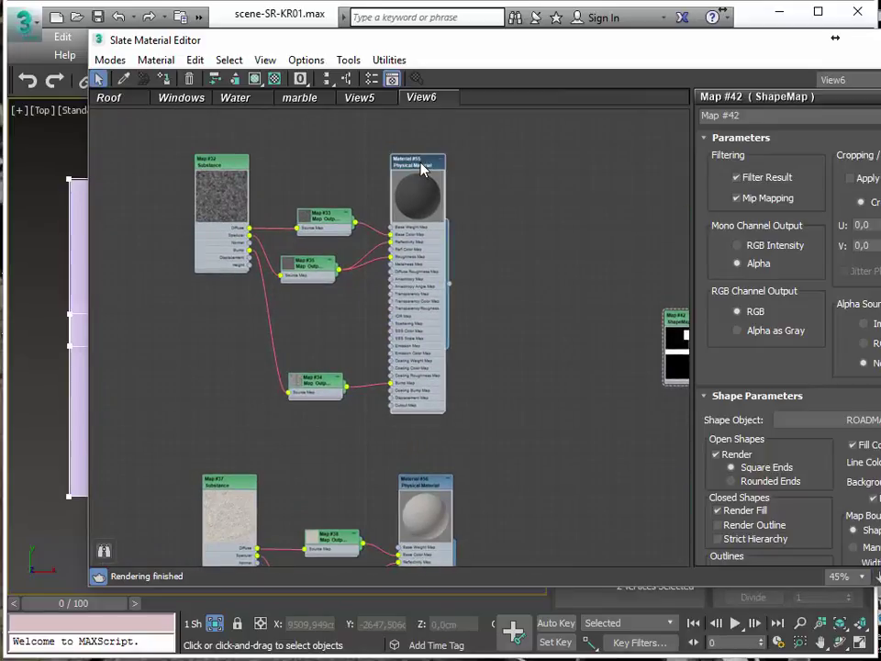
double_click(212, 163)
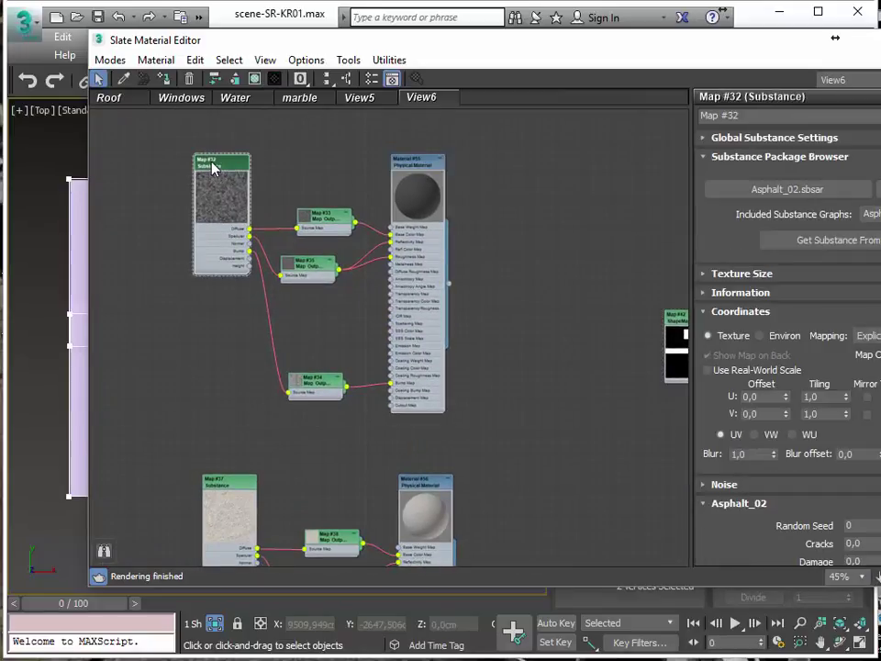
double_click(425, 172)
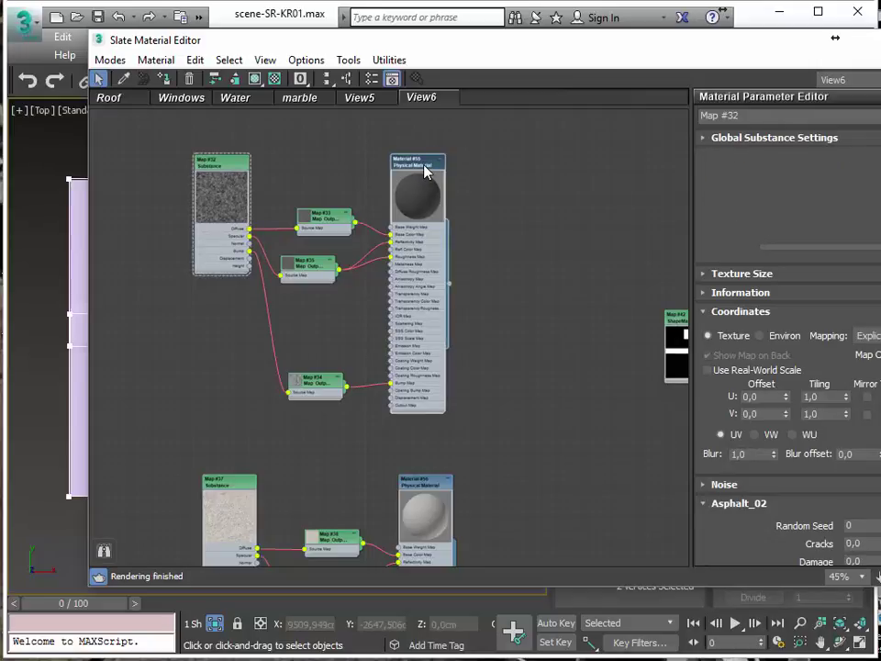
Hide the child tree of Material #55 and collapse its list of map slots.
right_click(425, 171)
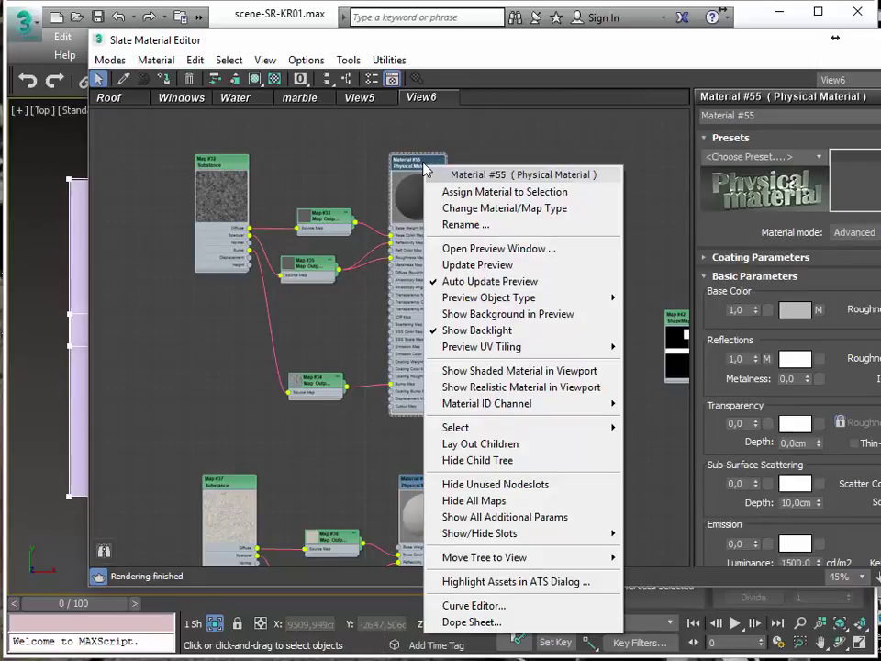
left_click(512, 461)
middle_click_drag(417, 148, 447, 345)
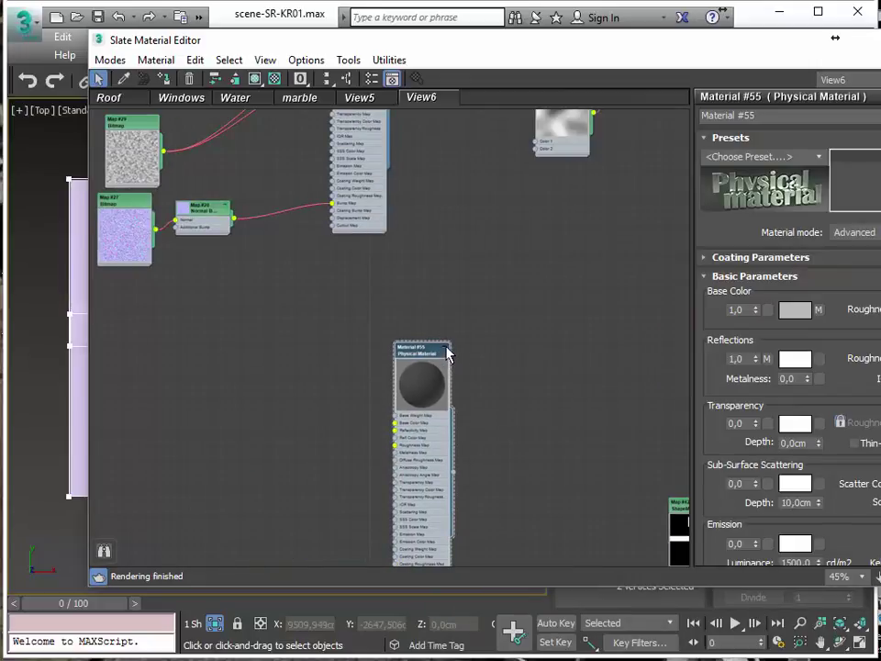
left_click(447, 353)
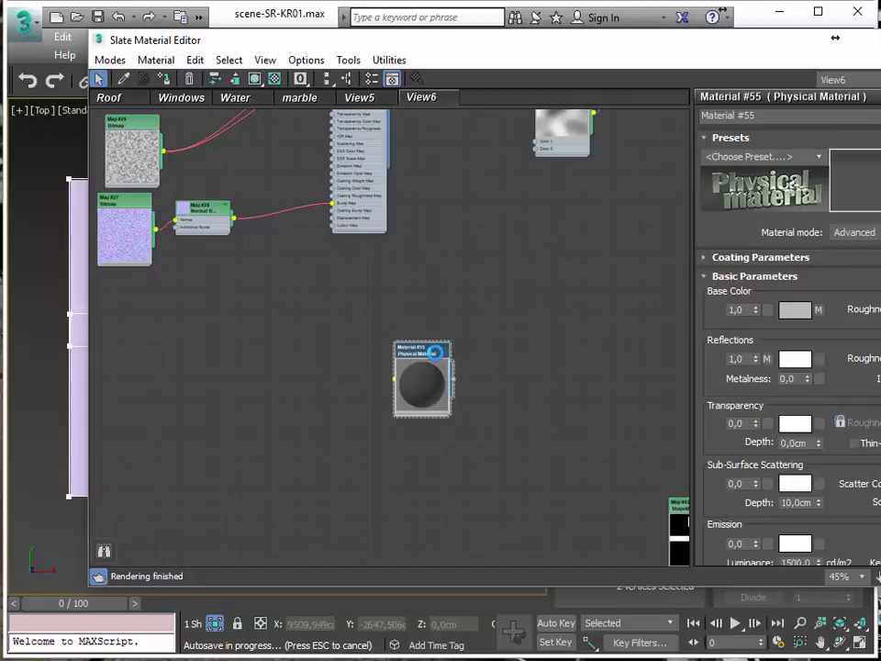
Move the collapsed Material #55 node up between the Noise map and the unconnected Material #59 Blend, shifting that Blend slightly.
left_click_drag(453, 378, 537, 316)
left_click(487, 325)
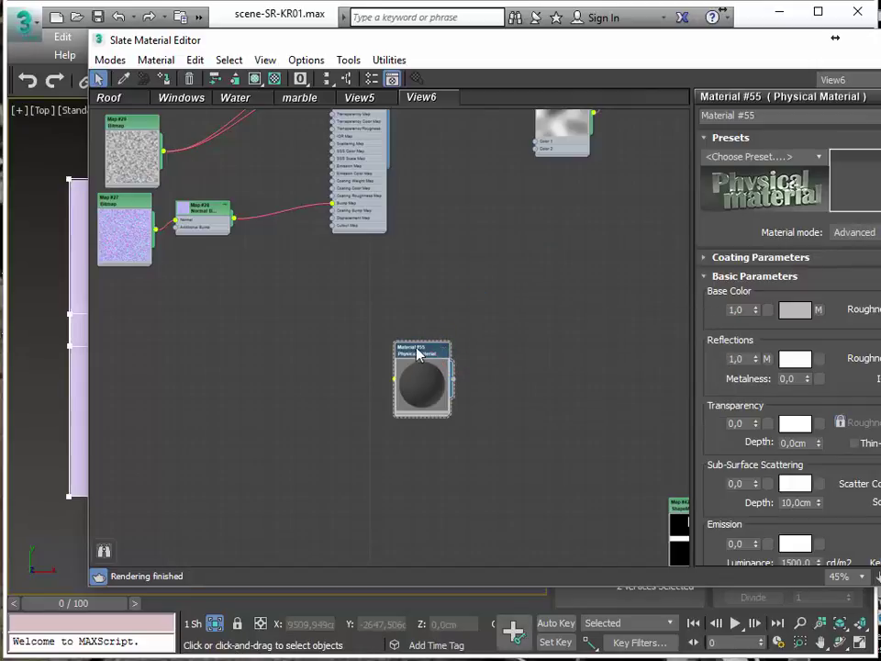
left_click_drag(423, 353, 580, 215)
middle_click_drag(498, 317, 302, 445)
middle_click_drag(468, 346, 282, 442)
scroll(407, 331, "up", 2)
scroll(407, 330, "down", 2)
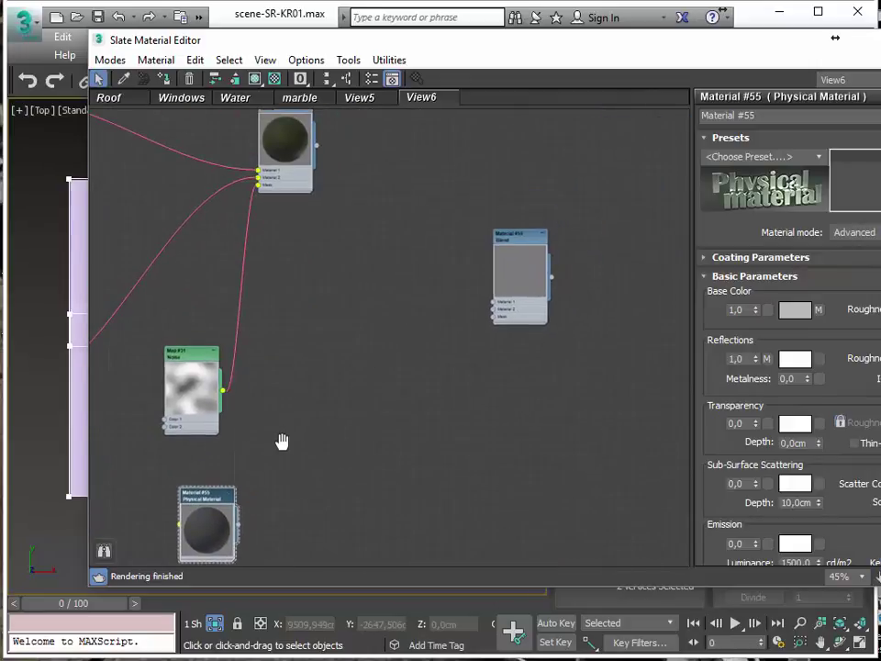
left_click_drag(508, 246, 499, 219)
middle_click_drag(411, 268, 395, 252)
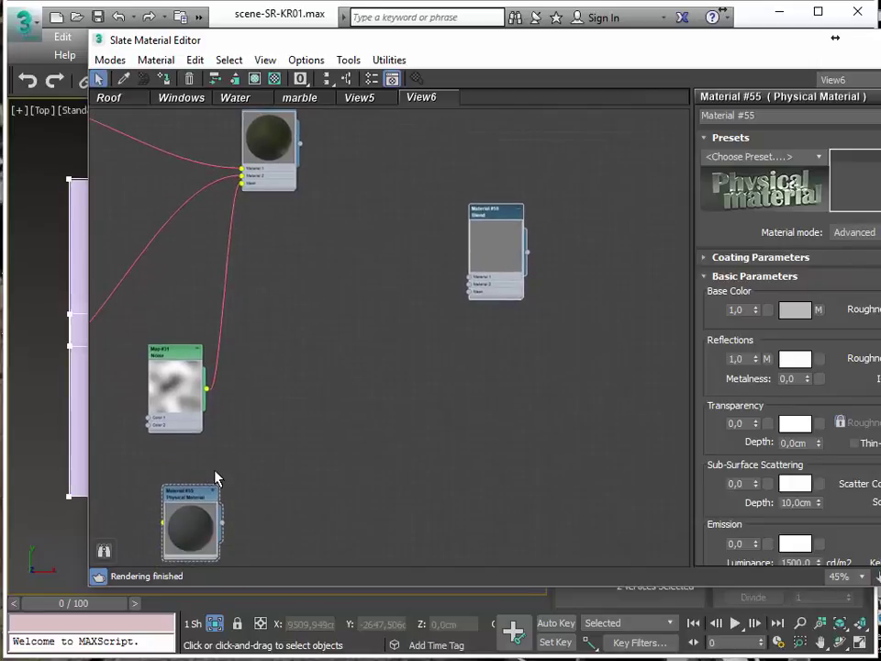
left_click_drag(213, 490, 333, 200)
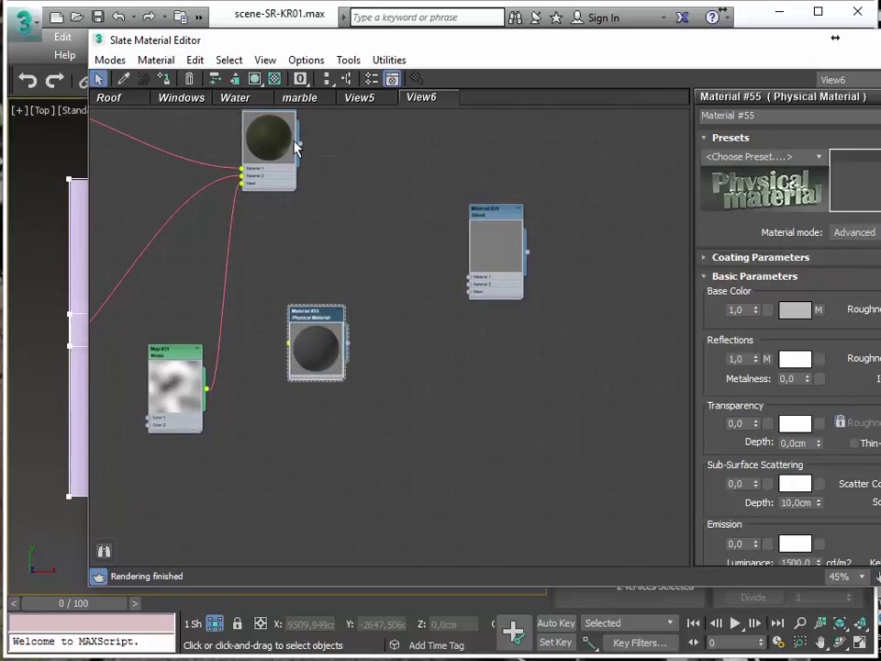
Place Material #55 above and right of the Material #54 Blend, and raise the Material #59 Blend beside them.
scroll(439, 291, "down", 2)
scroll(439, 291, "up", 1)
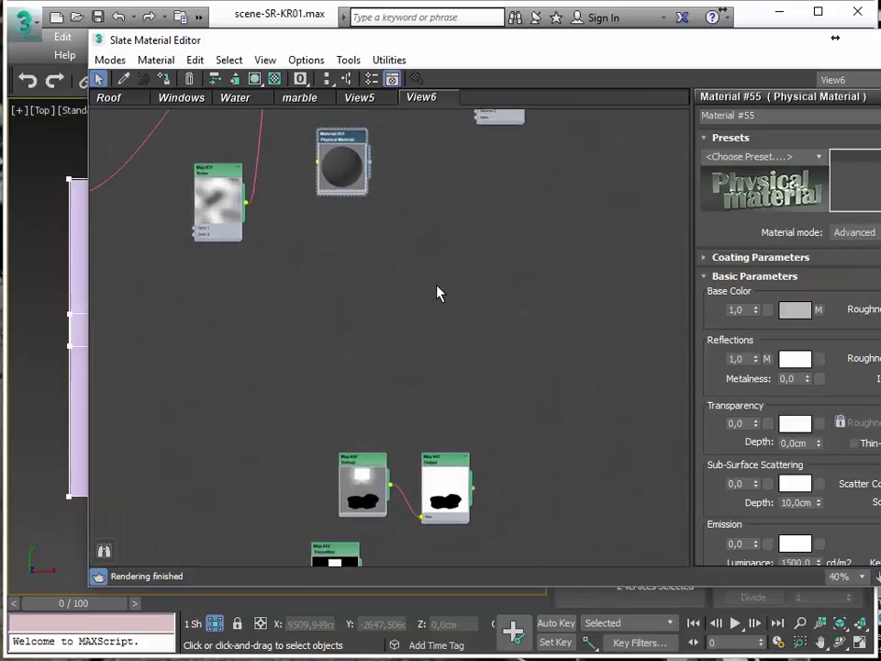
middle_click_drag(443, 308, 460, 560)
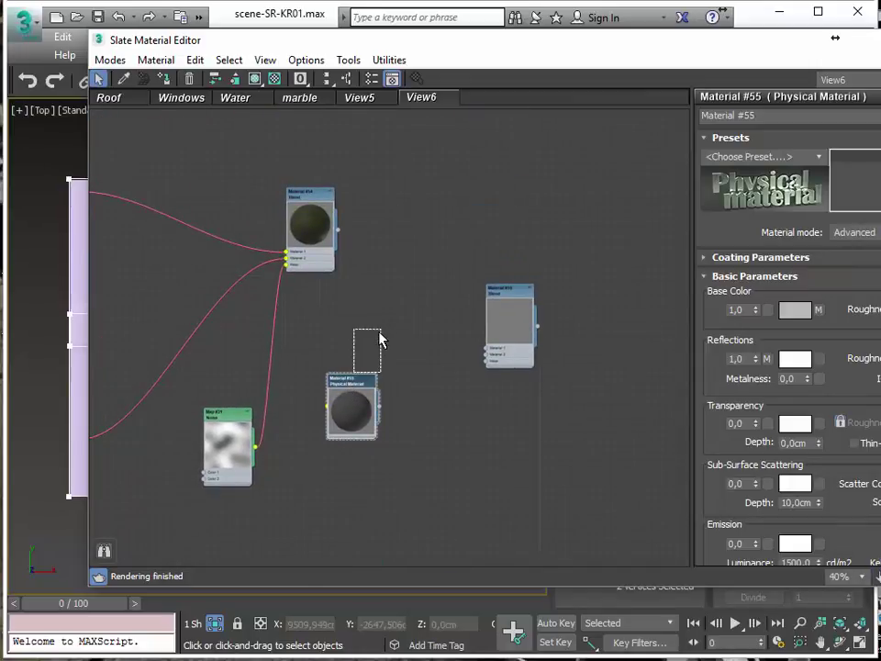
left_click_drag(352, 385, 373, 129)
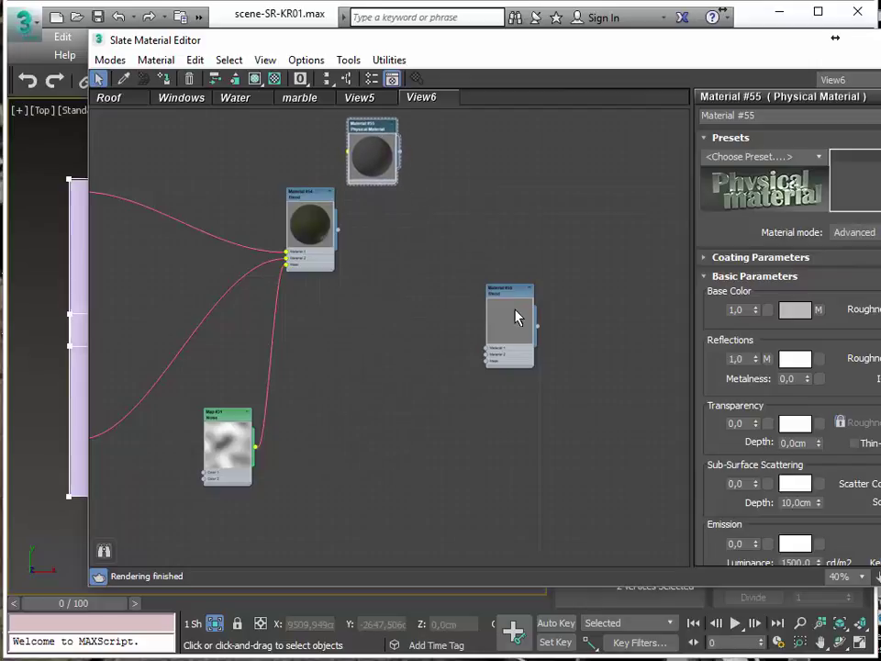
left_click_drag(512, 295, 475, 177)
Connect Material #55 to Material 1 and Material #54 to Material 2 of the Material #59 Blend, and hide Material #55's child tree again.
scroll(431, 242, "up", 4)
middle_click_drag(431, 243, 439, 472)
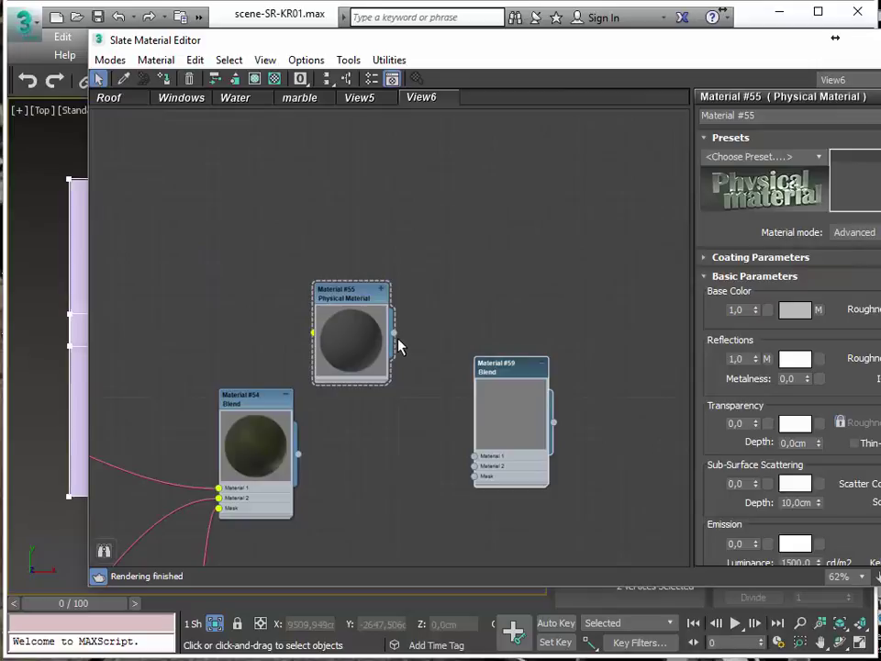
left_click_drag(395, 336, 474, 465)
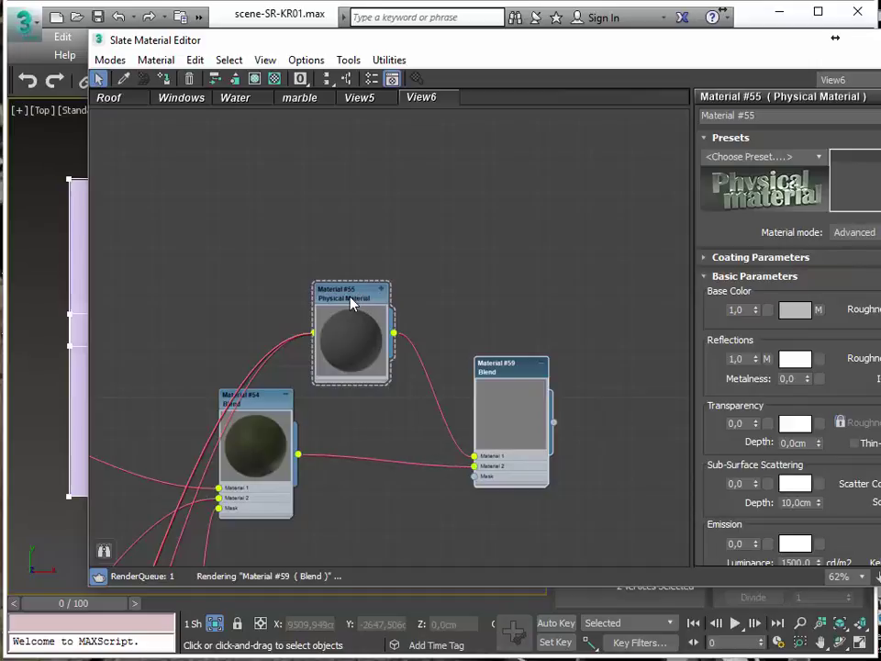
right_click(352, 303)
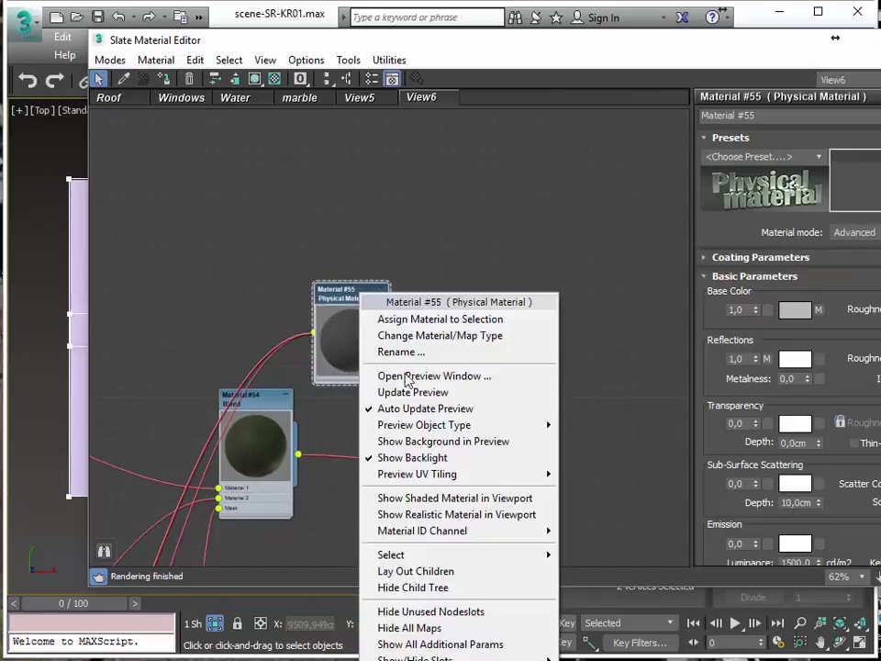
left_click(456, 586)
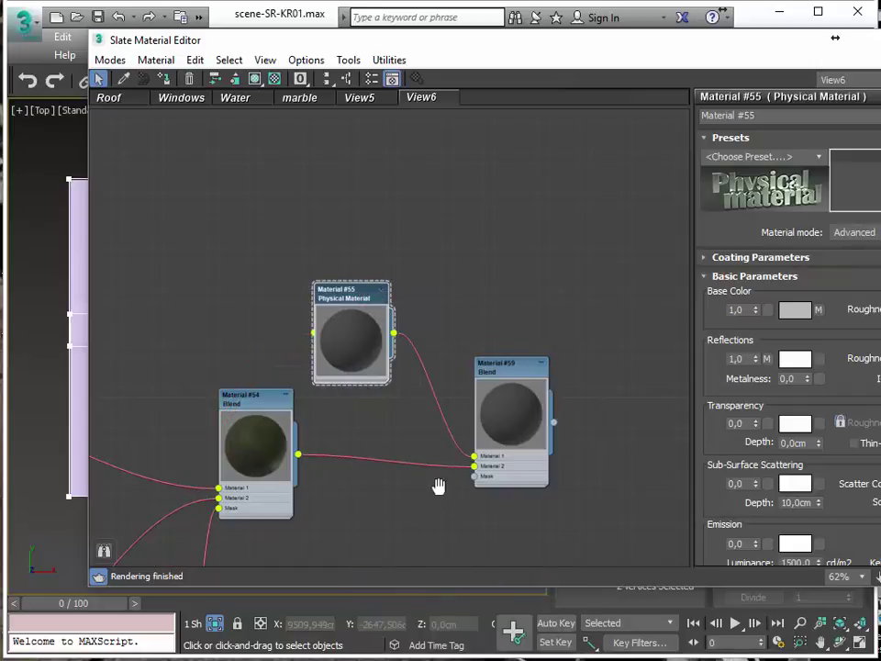
Move the lake mask's Map #40 Bitmap and Map #41 Output nodes together up below the Material #59 Blend.
middle_click_drag(439, 487, 435, 270)
scroll(437, 318, "down", 3)
scroll(422, 315, "up", 1)
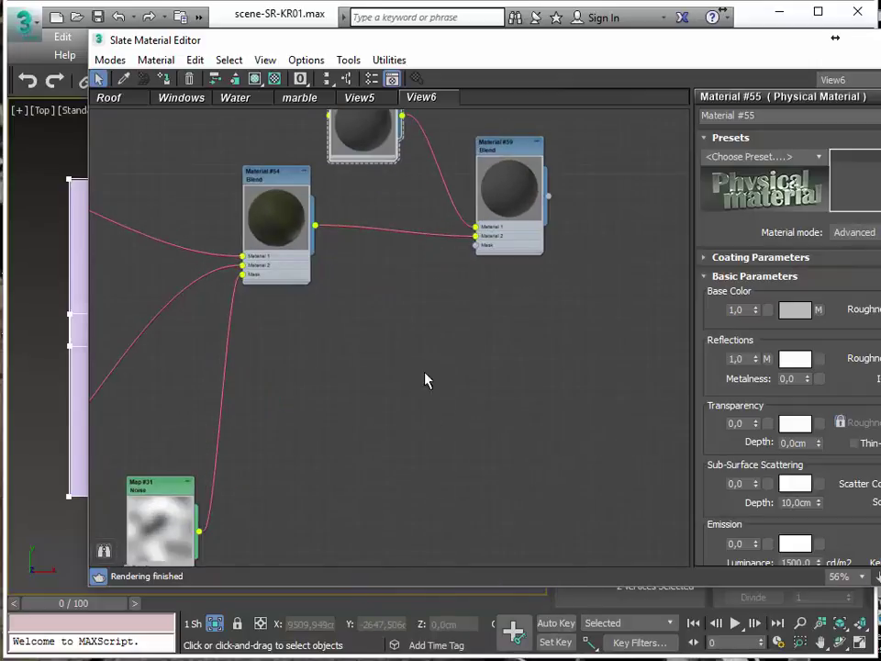
scroll(423, 368, "down", 3)
scroll(404, 354, "down", 4)
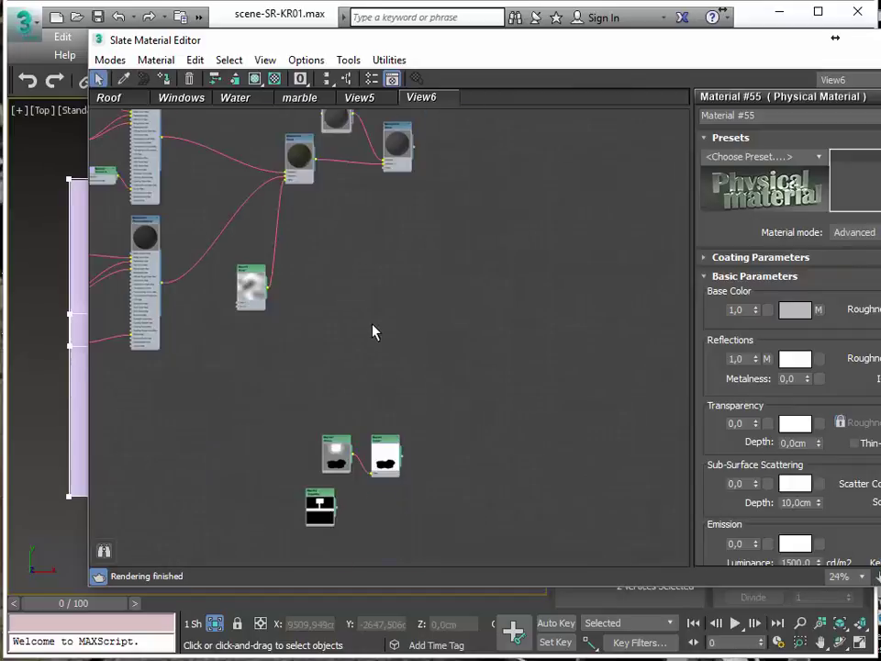
scroll(375, 335, "up", 2)
left_click(395, 425)
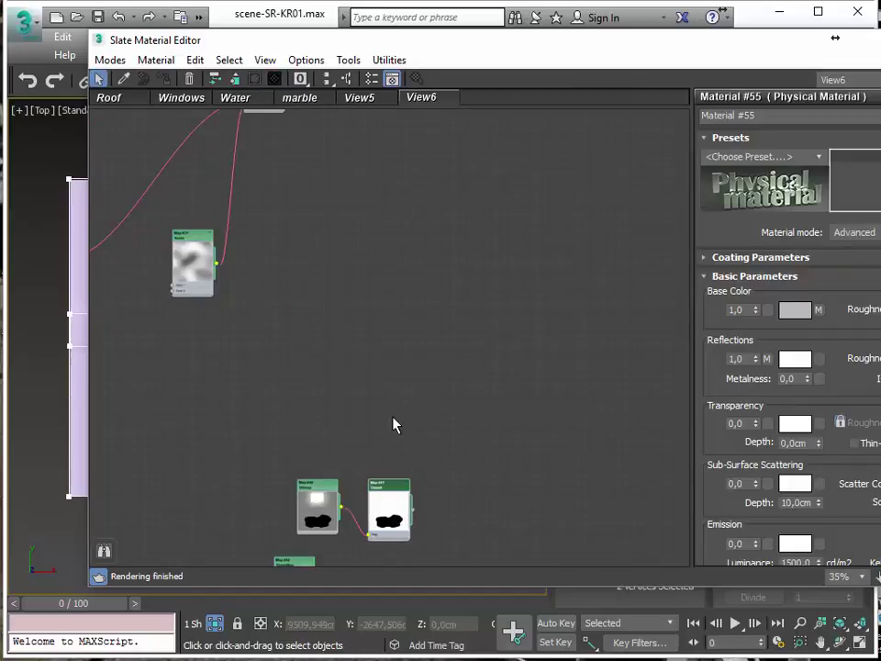
left_click_drag(271, 449, 449, 561)
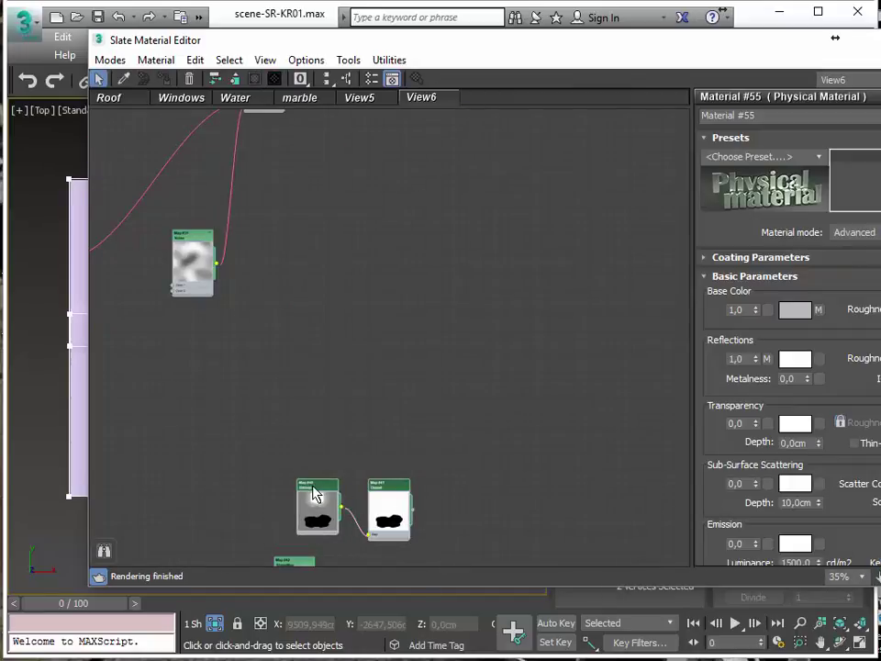
left_click_drag(315, 497, 326, 468)
left_click_drag(326, 393, 333, 171)
Shift the two lake mask nodes to the left and connect Map #41 Output to the Mask input of the Material #59 Blend.
middle_click_drag(294, 278, 435, 518)
scroll(423, 437, "up", 4)
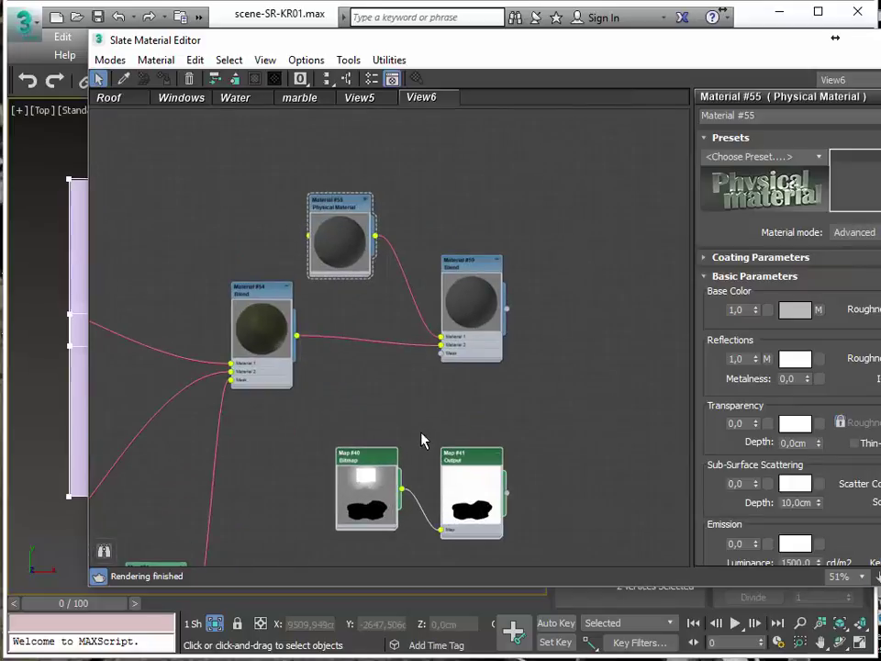
left_click_drag(356, 481, 248, 449)
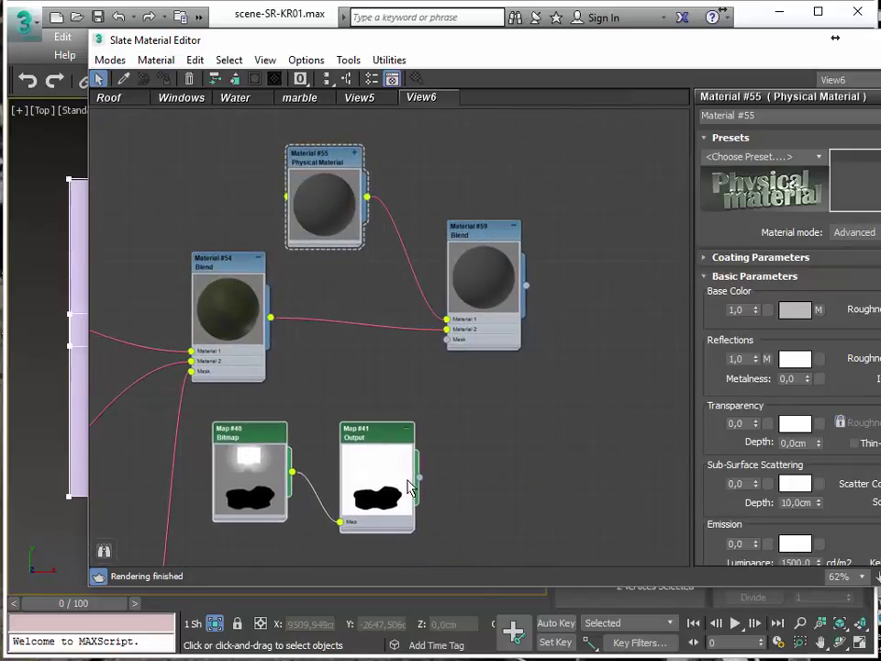
left_click_drag(421, 478, 448, 338)
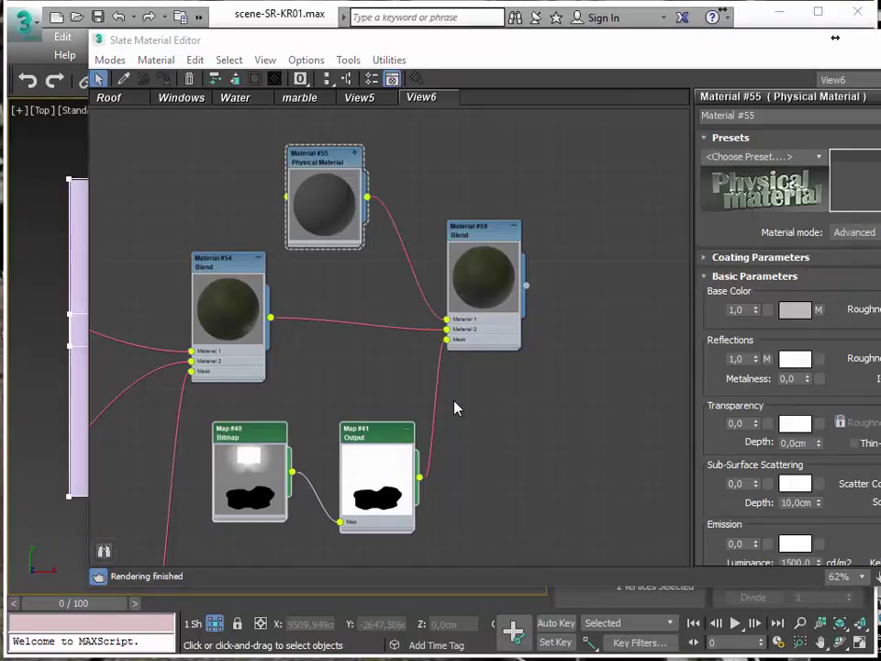
Move Material #56 with its whole Map #37 Substance tree up below the lake mask nodes, near the Blend materials.
middle_click_drag(454, 408, 432, 364)
scroll(446, 413, "down", 4)
scroll(449, 413, "up", 2)
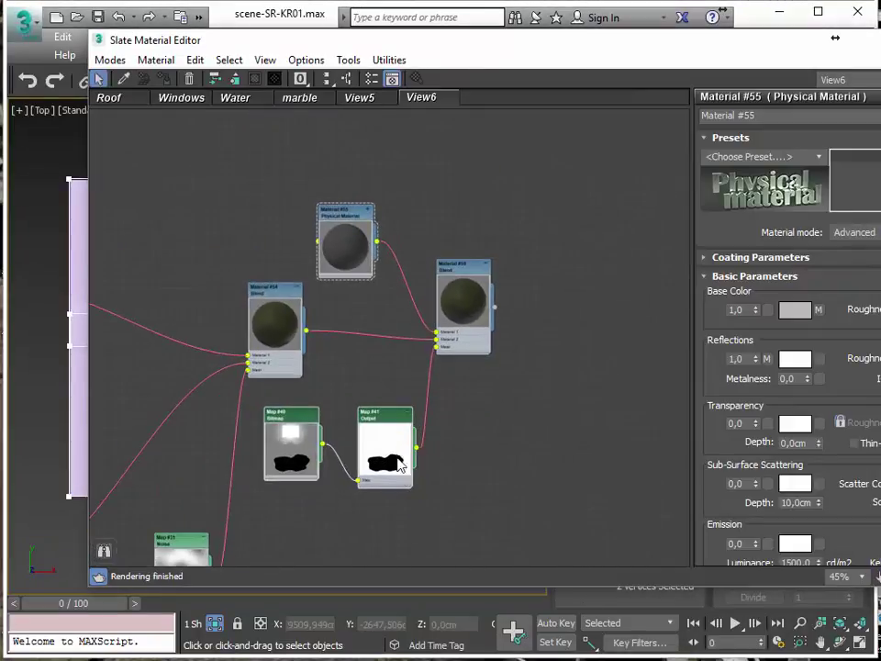
middle_click_drag(336, 514, 317, 313)
scroll(348, 418, "down", 4)
middle_click_drag(348, 418, 358, 238)
middle_click_drag(334, 358, 497, 304)
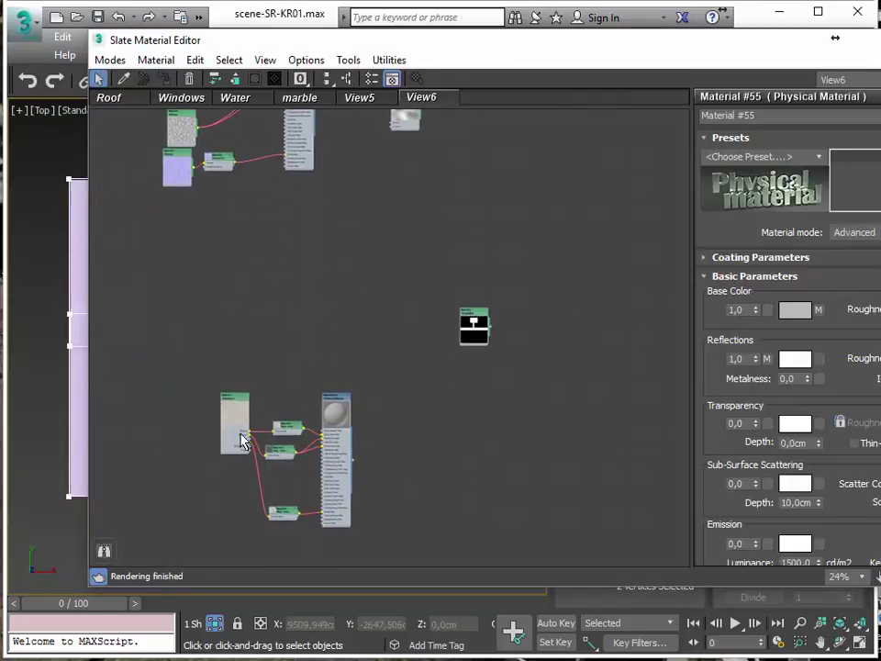
left_click_drag(171, 348, 382, 481)
middle_click_drag(382, 481, 309, 497)
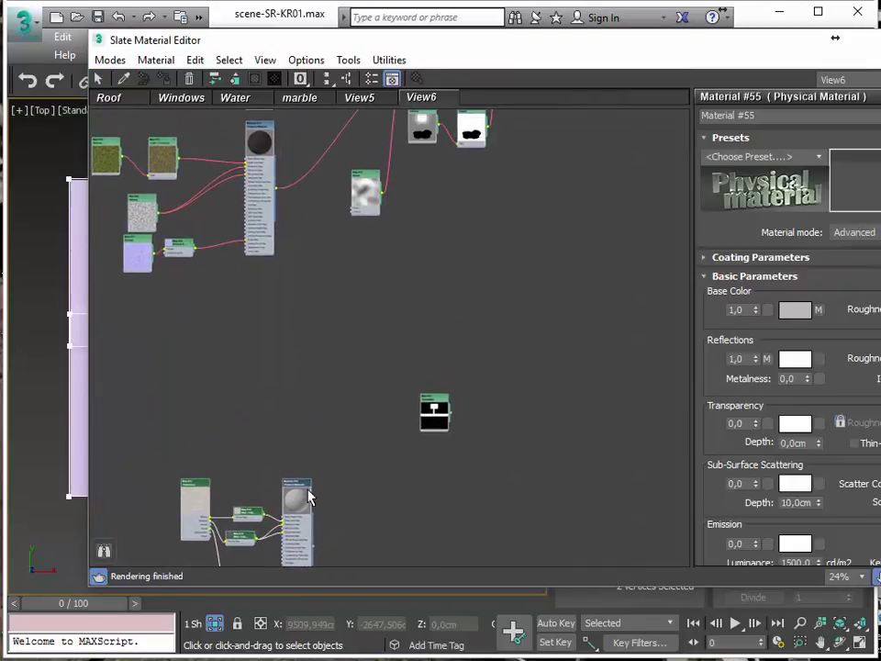
left_click_drag(309, 496, 567, 212)
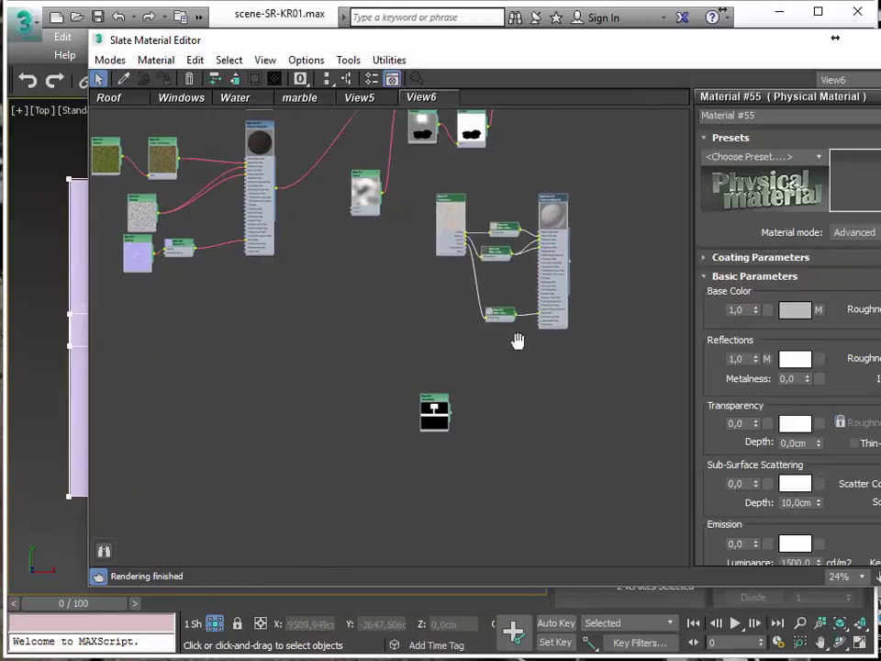
scroll(518, 341, "up", 5)
scroll(487, 373, "up", 4)
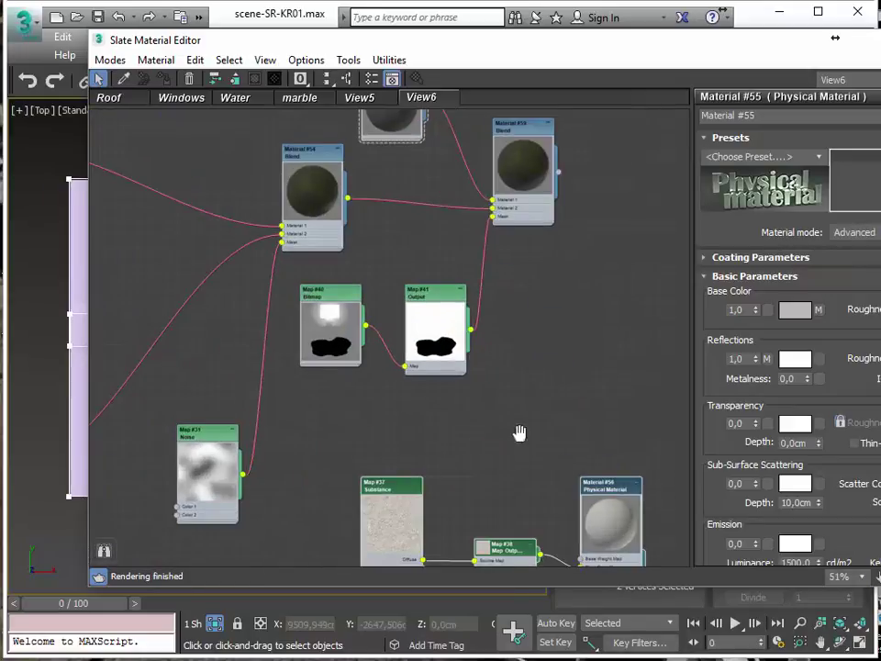
Move the Material #59 Blend node to the right, away from Material #54 and the lake mask nodes.
middle_click_drag(520, 433, 403, 342)
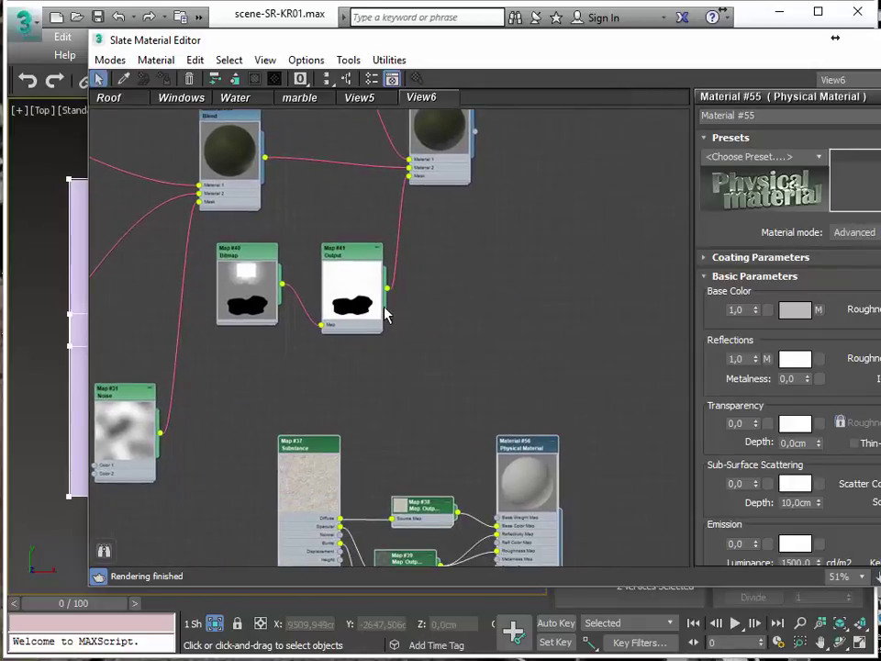
middle_click_drag(444, 281, 373, 343)
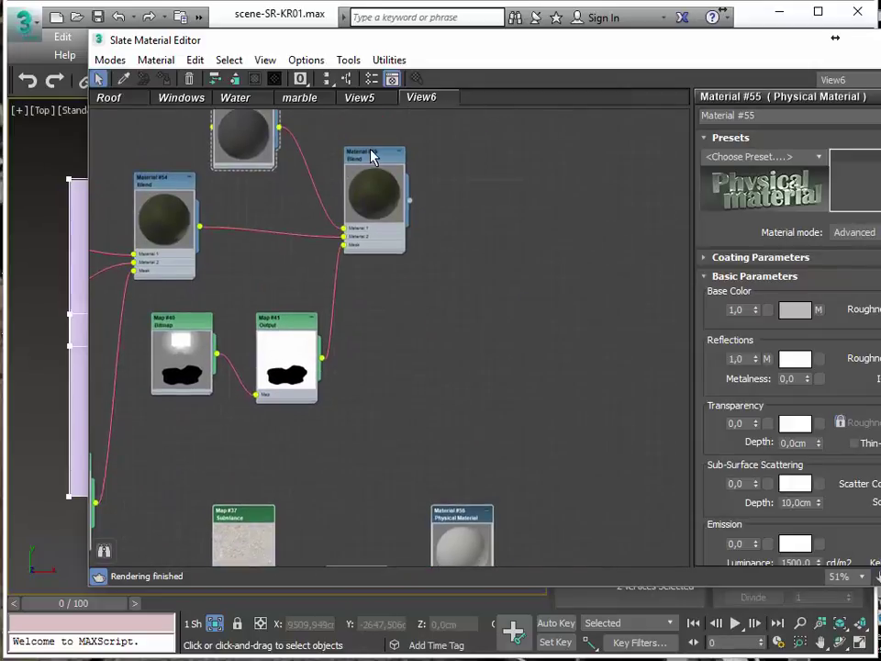
left_click_drag(372, 156, 493, 183)
middle_click_drag(404, 286, 403, 339)
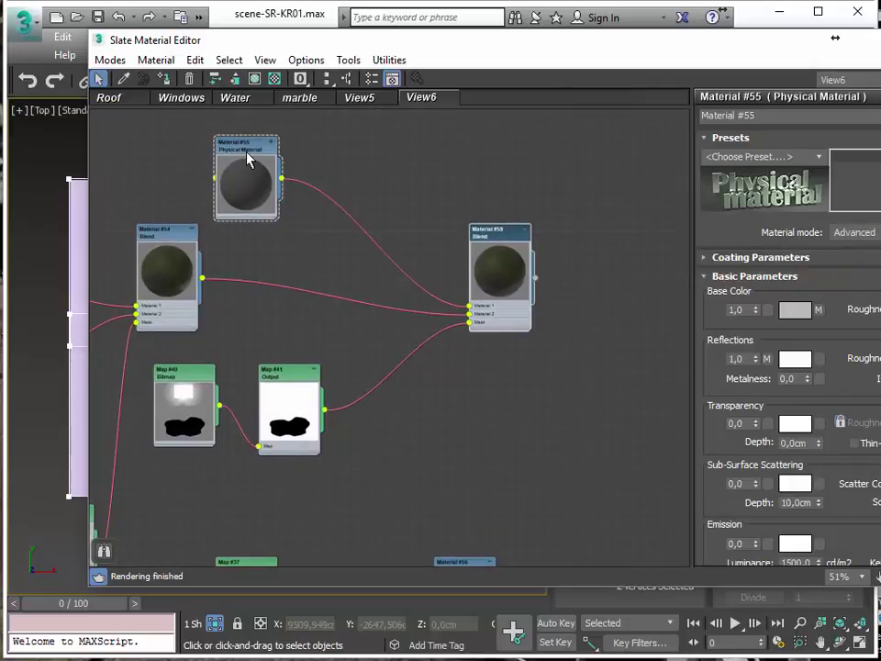
Delete the wire from Material #55 to the Material #59 Blend and move Material #55 below that Blend.
left_click(349, 221)
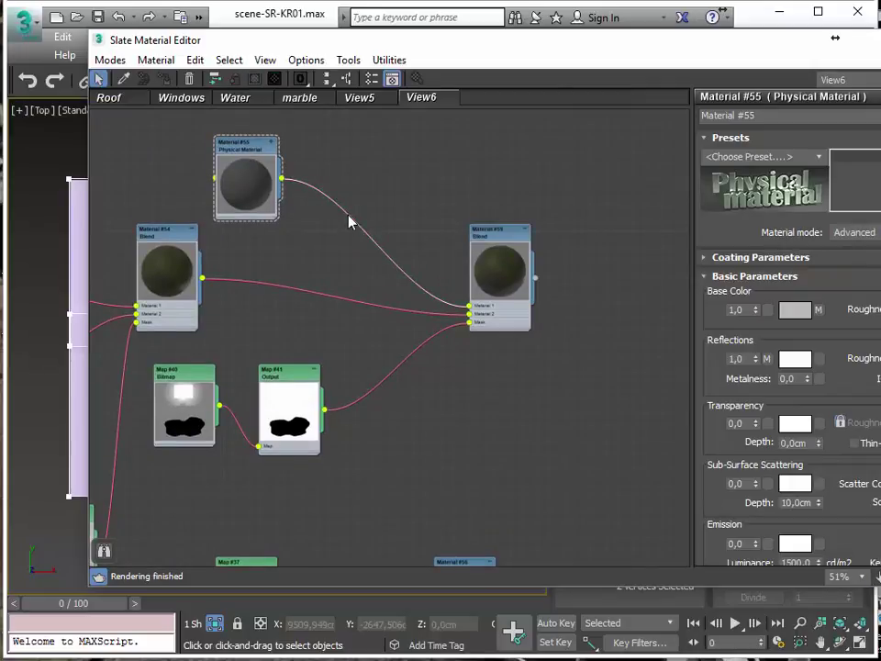
key("Delete")
left_click_drag(257, 148, 341, 218)
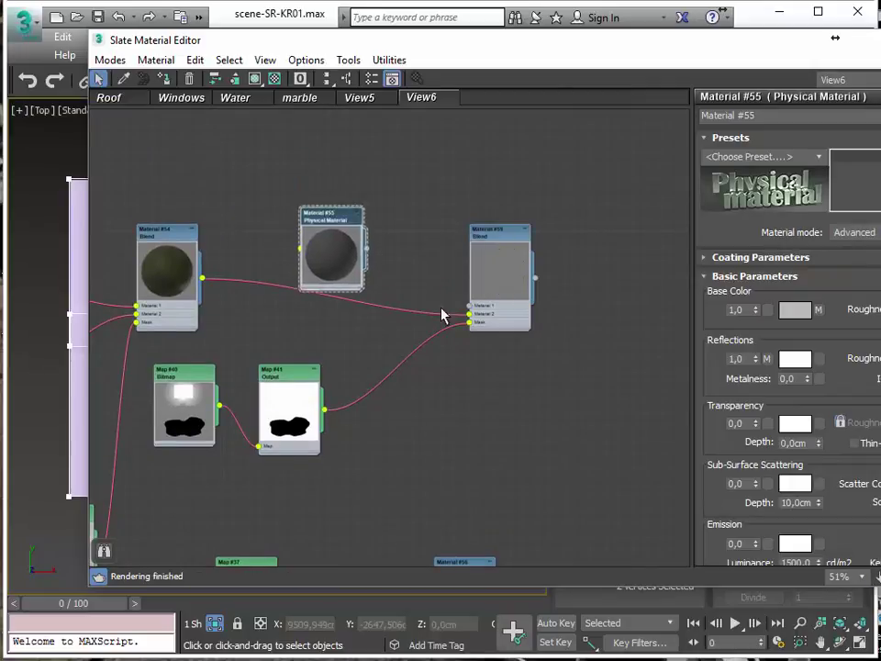
left_click_drag(441, 315, 569, 454)
middle_click_drag(508, 454, 472, 331)
Move Material #56 with its whole Map #37 Substance tree up above the Material #54 Blend.
scroll(478, 354, "down", 6)
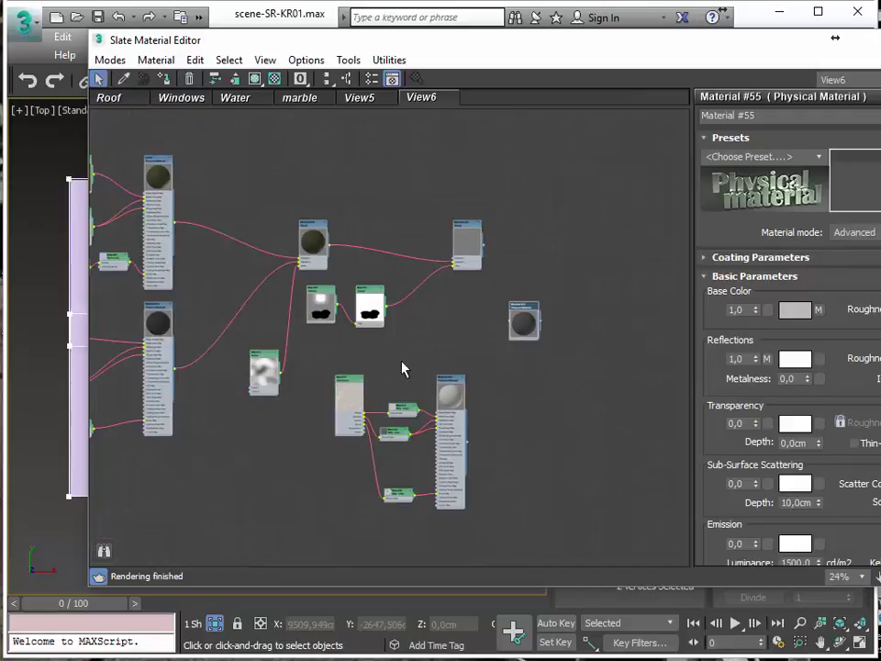
left_click_drag(319, 360, 479, 520)
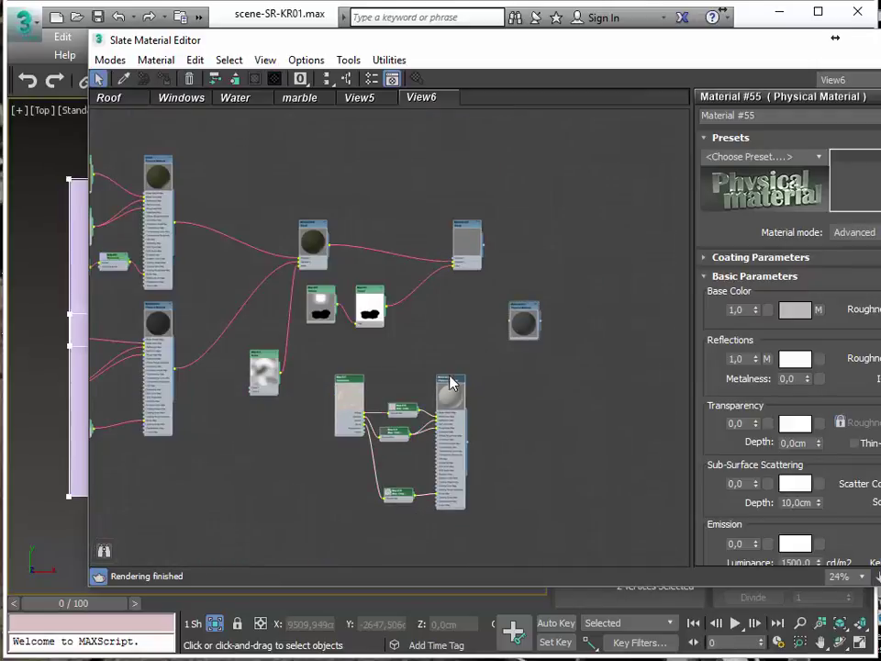
left_click_drag(450, 377, 415, 97)
scroll(453, 346, "up", 4)
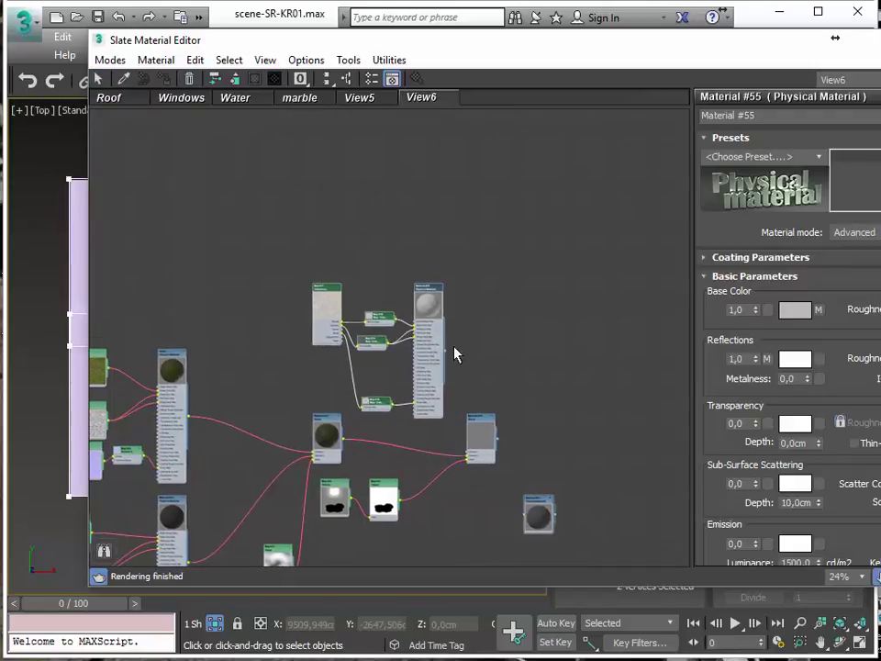
Shift the Material #59 Blend farther right and connect Material #56 to its Material 1 input.
middle_click_drag(474, 368, 415, 233)
left_click_drag(451, 350, 507, 317)
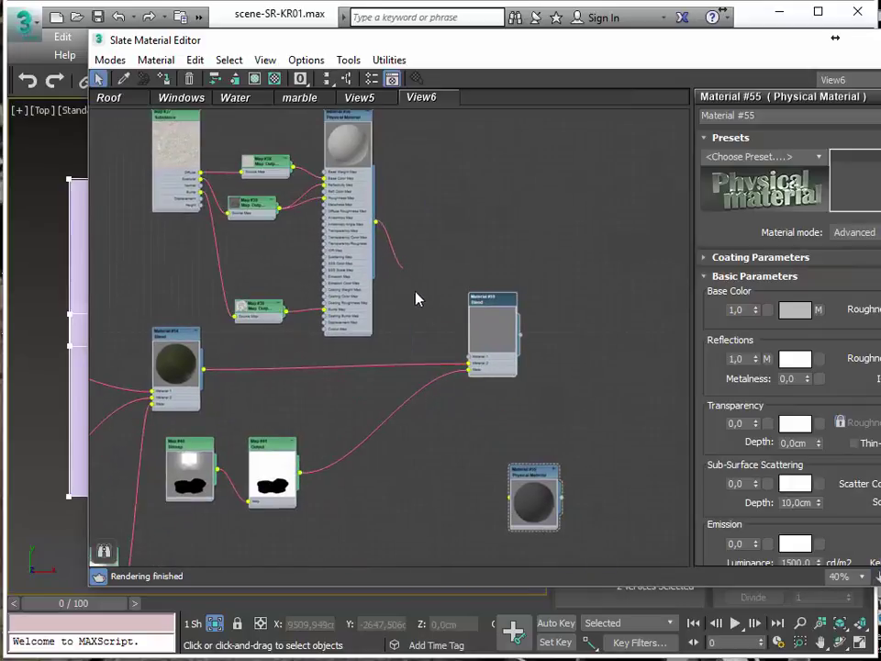
left_click_drag(415, 299, 469, 356)
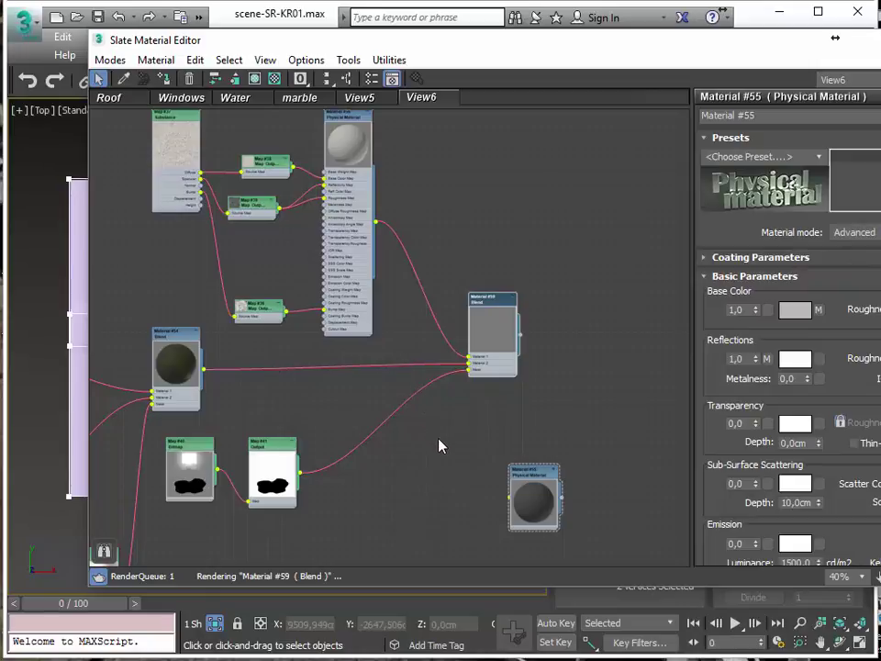
Duplicate the Material #59 Blend to its lower right and delete all three input wires of the copy.
scroll(459, 423, "down", 1)
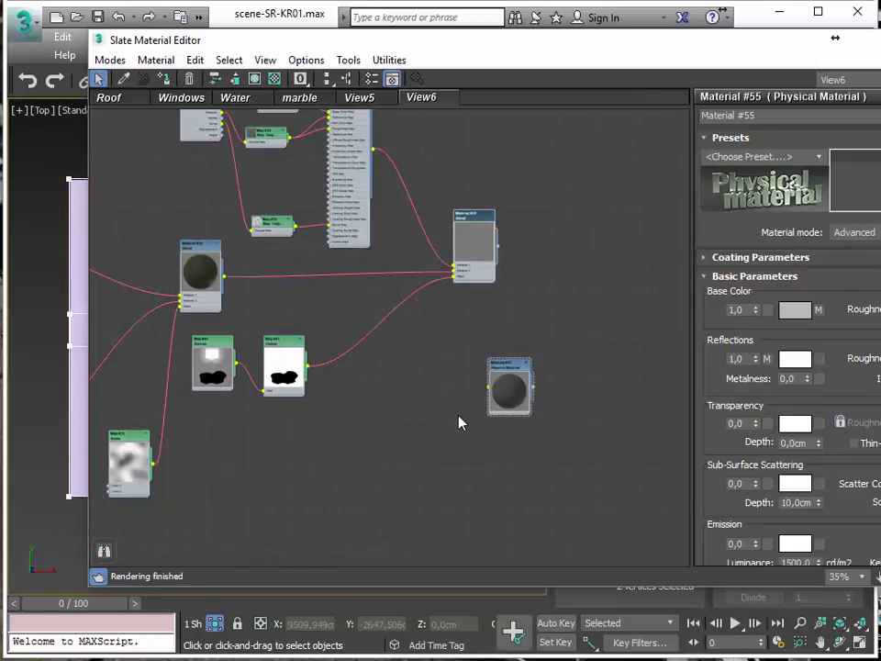
middle_click_drag(458, 423, 380, 427)
scroll(416, 301, "up", 3)
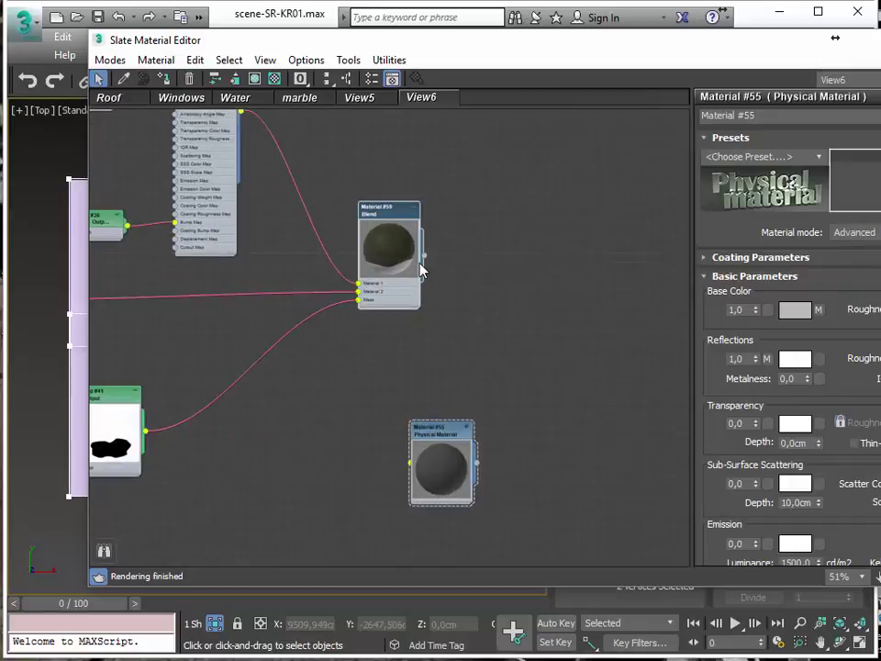
key("ctrl+v")
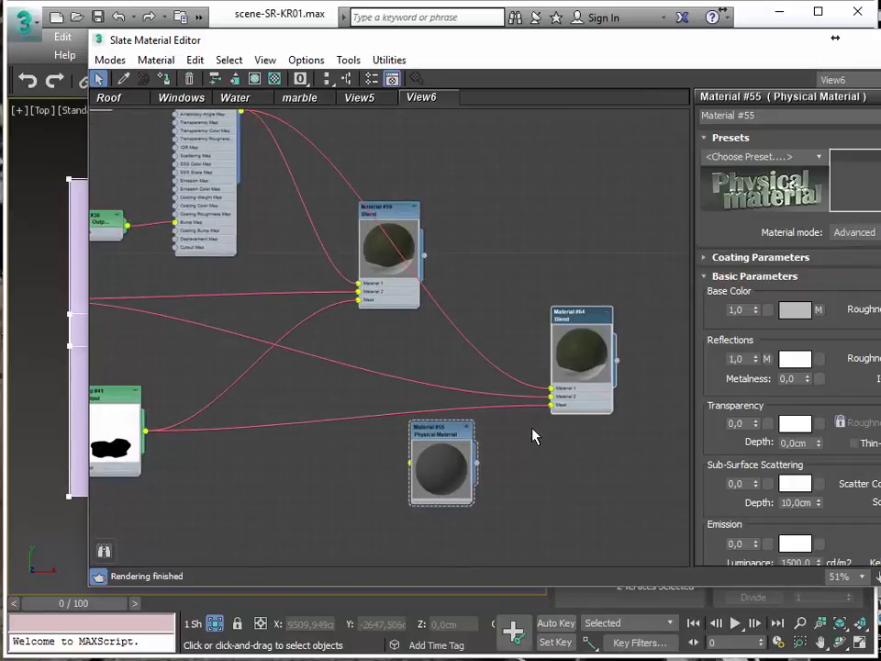
left_click_drag(533, 435, 519, 364)
key("Delete")
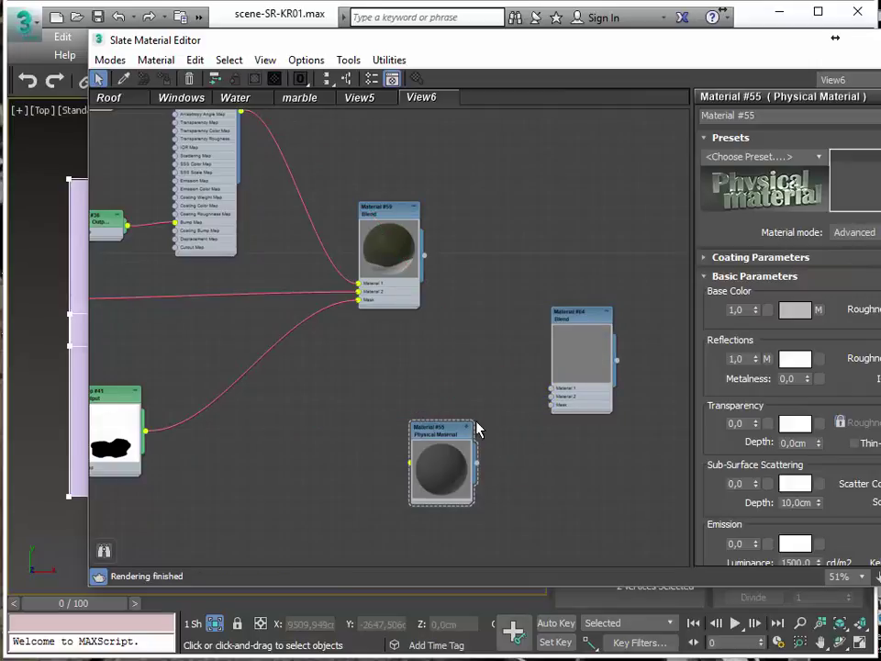
Move the Map #42 ShapeMap up beside Material #55 and connect it to the Mask input of the Material #64 Blend.
scroll(473, 425, "up", 1)
scroll(472, 423, "down", 5)
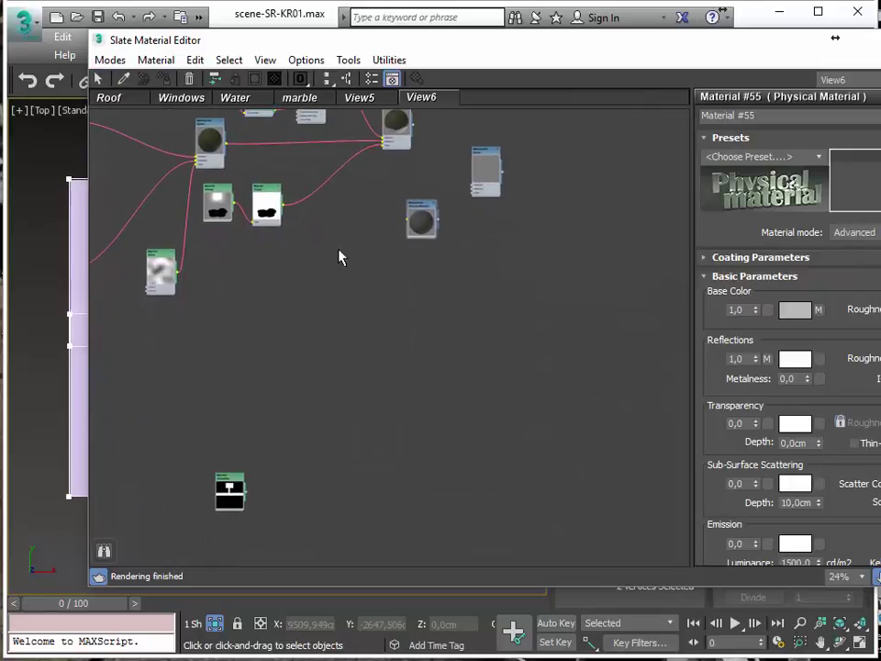
left_click(229, 489)
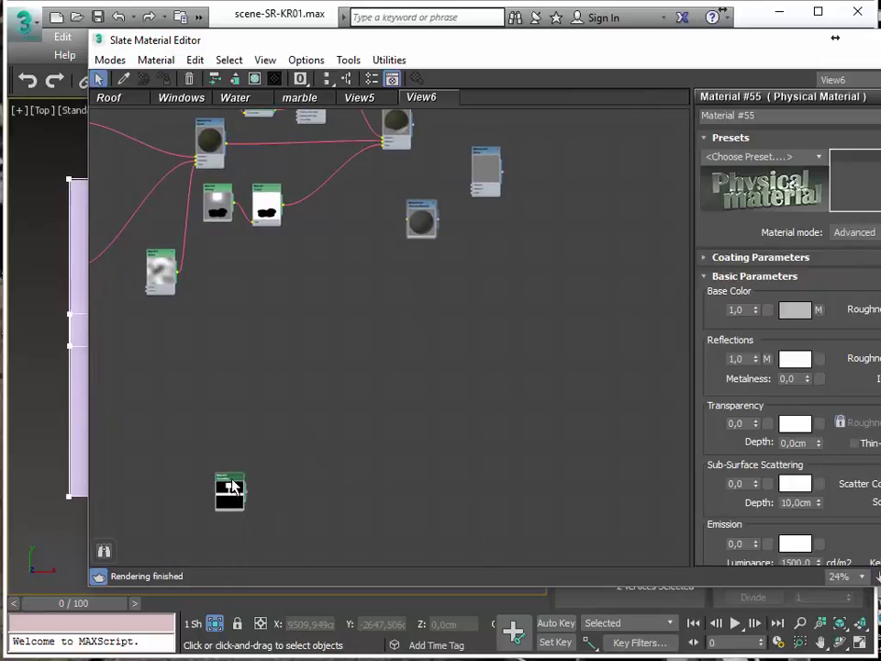
left_click_drag(232, 487, 458, 272)
scroll(458, 272, "up", 1)
middle_click_drag(458, 272, 421, 427)
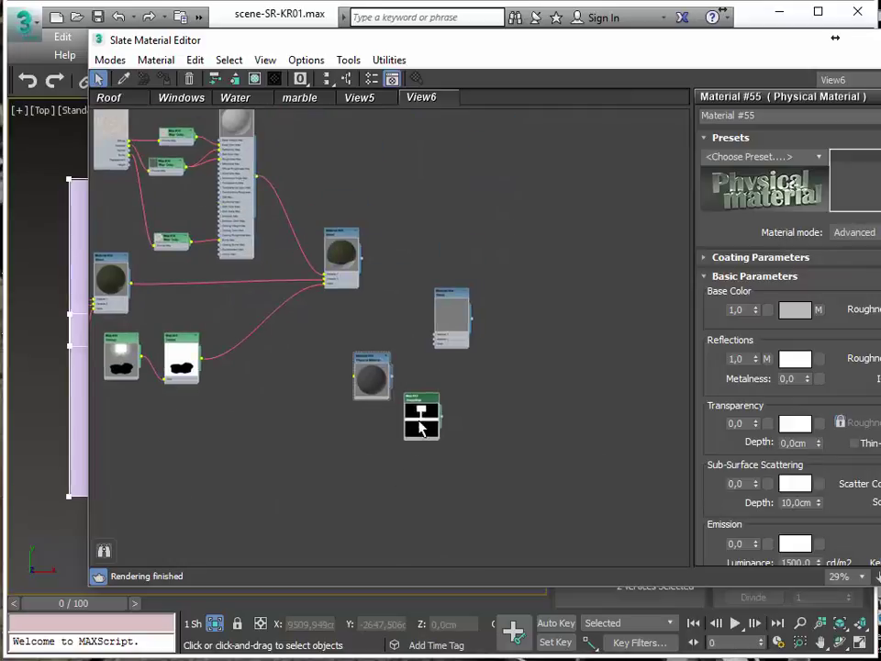
scroll(421, 427, "up", 4)
left_click_drag(520, 200, 583, 232)
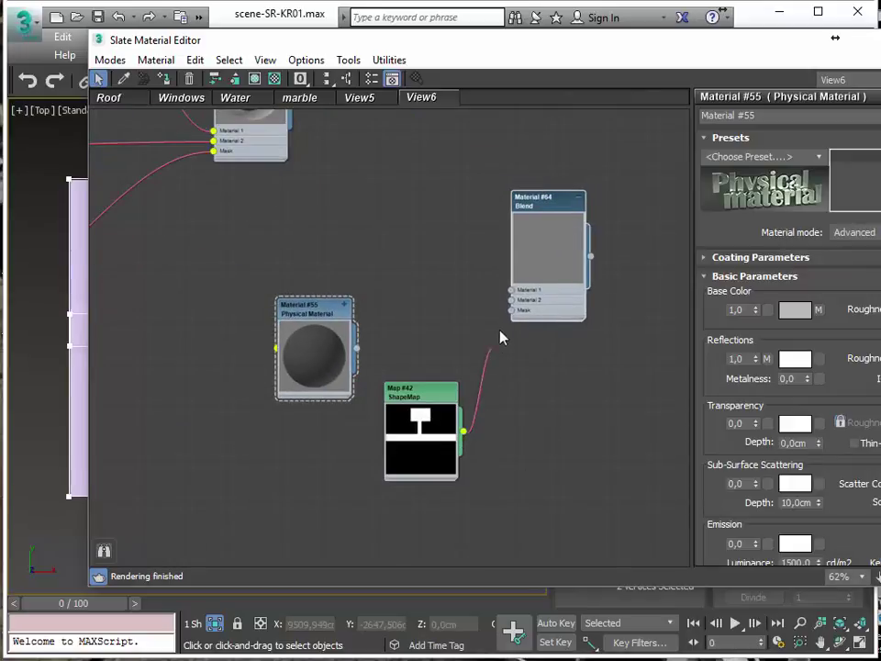
middle_click_drag(384, 279, 362, 360)
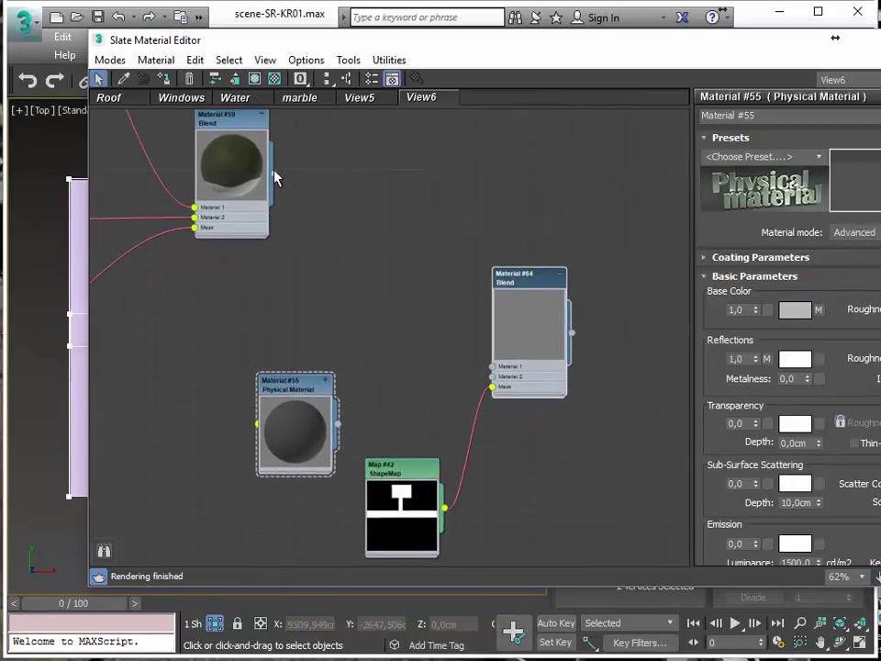
Connect Material #59 to Material 1 and Material #55 to Material 2 of the Material #64 Blend, and hide Material #55's child tree.
left_click_drag(314, 196, 496, 376)
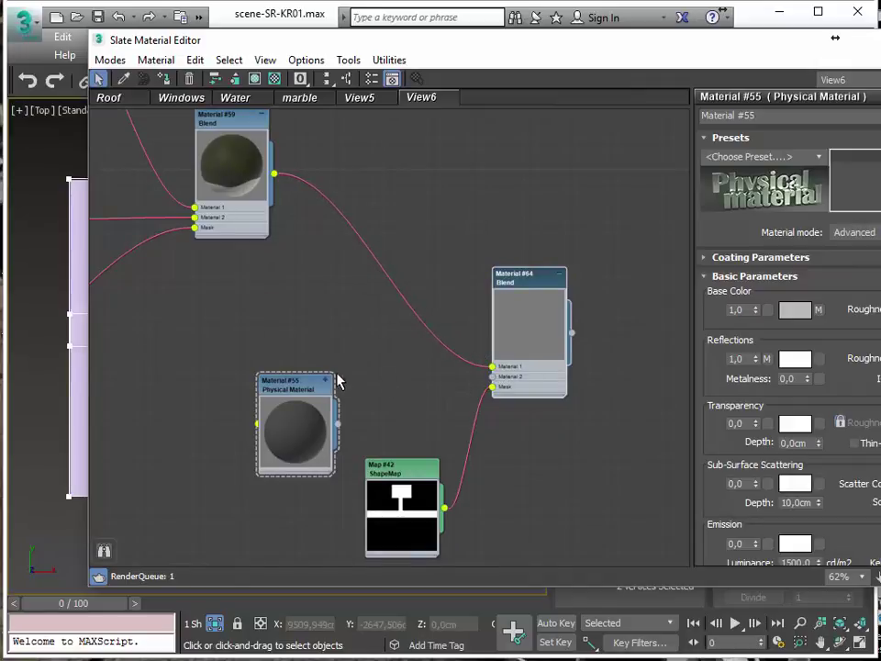
left_click_drag(301, 389, 344, 367)
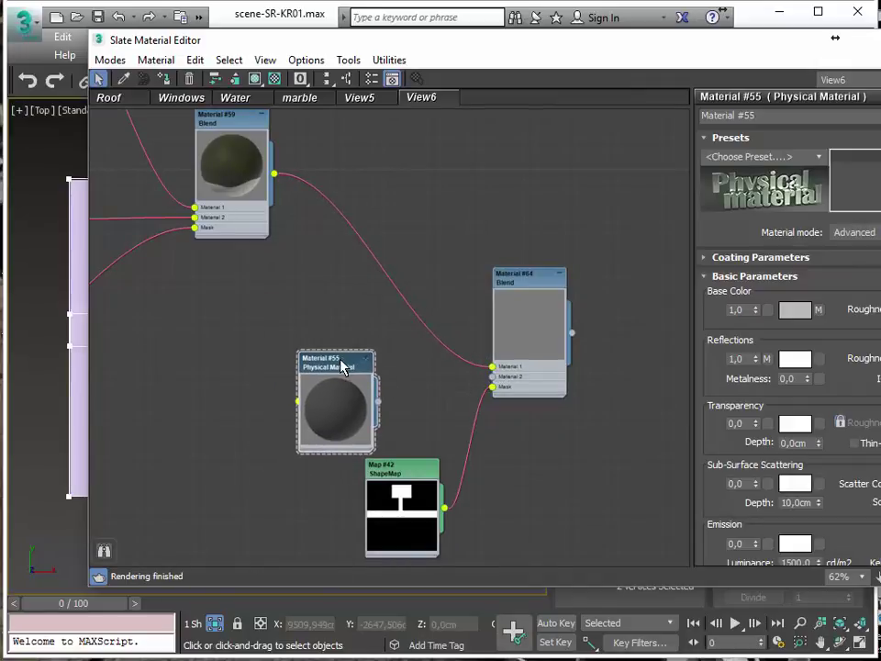
left_click_drag(382, 404, 493, 377)
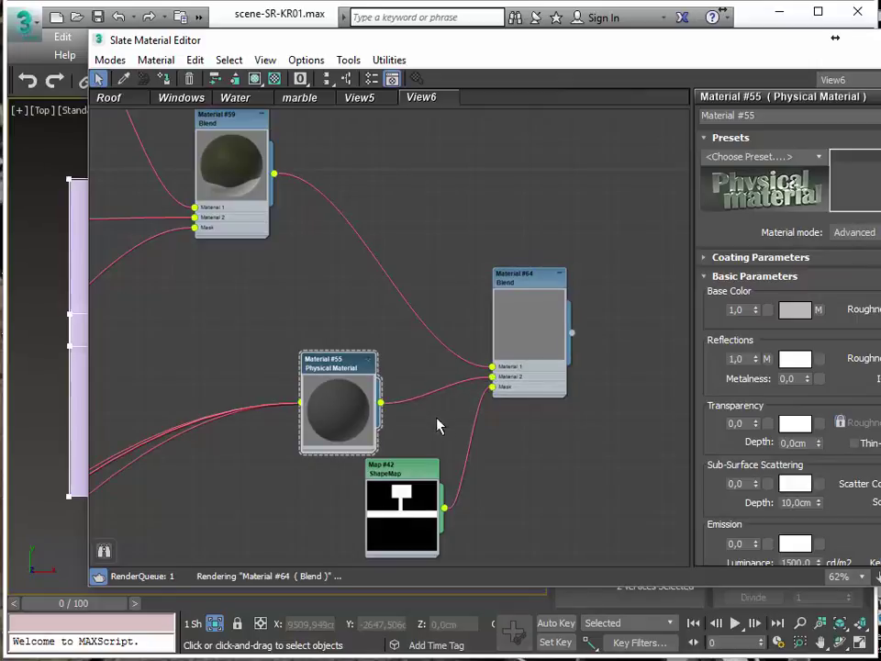
right_click(346, 371)
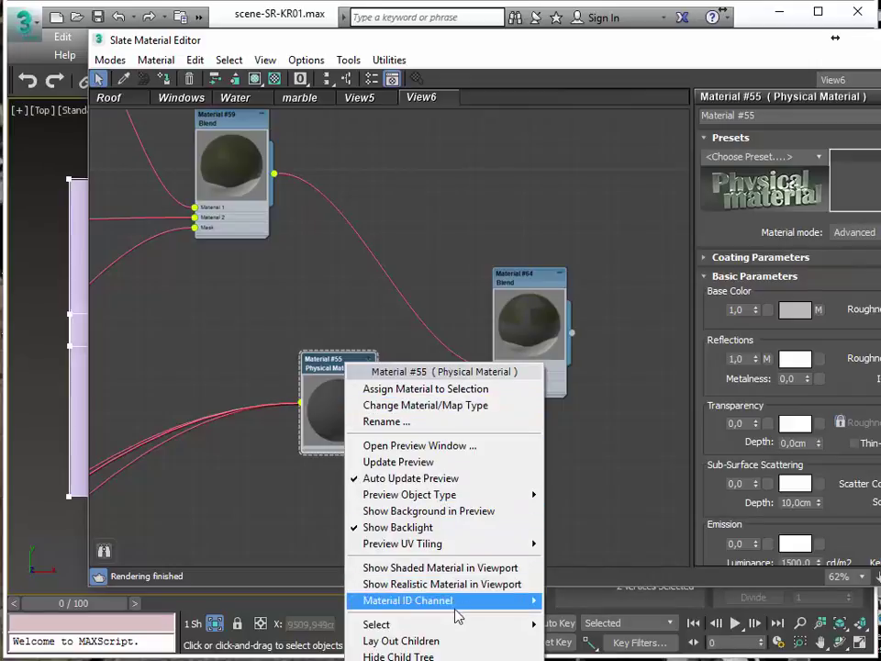
left_click(391, 655)
scroll(403, 413, "down", 6)
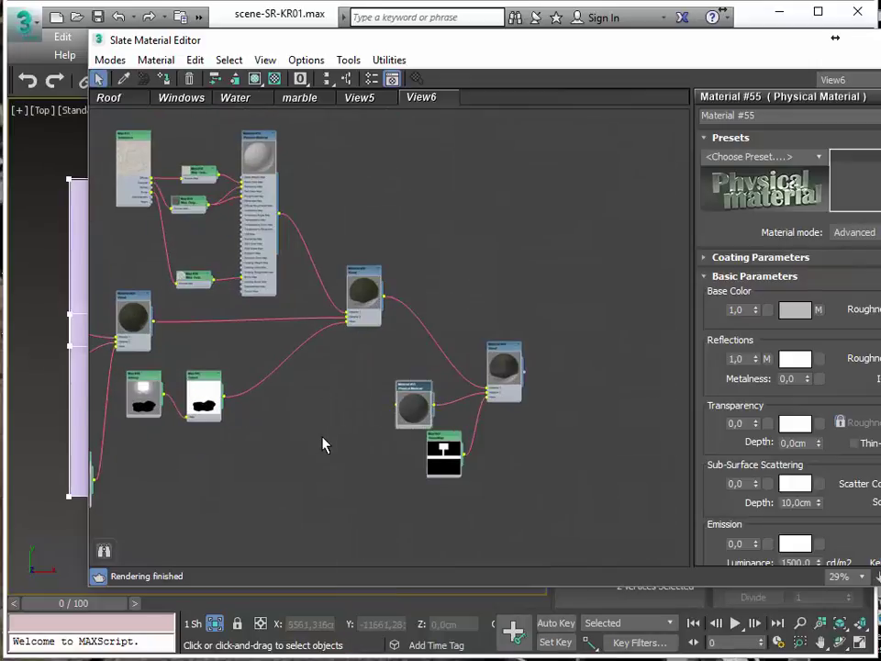
Move the Slate Material Editor out of the way, leave ROADMASK's vertex editing and select the Plane002 terrain.
left_click_drag(391, 46, 816, 272)
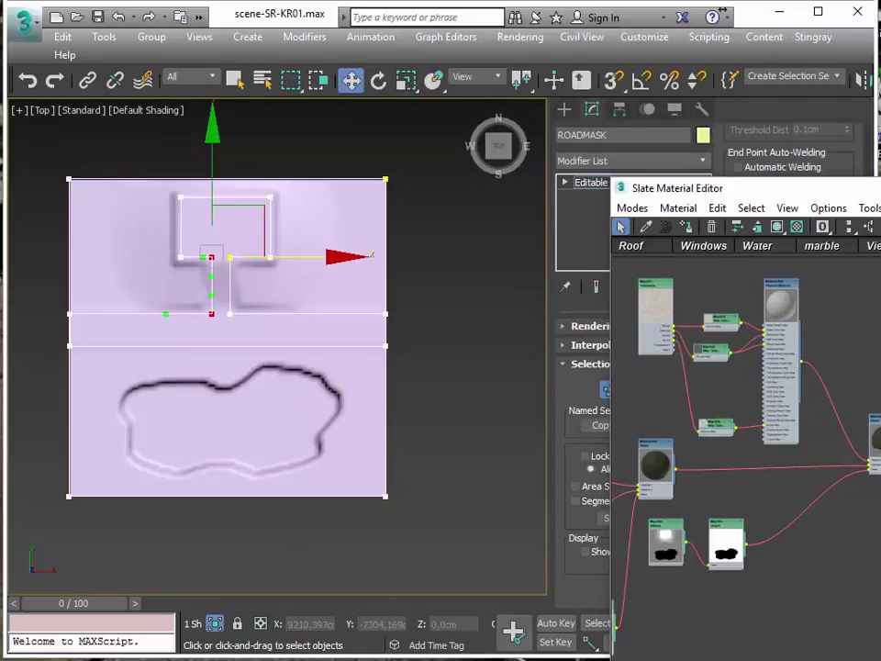
left_click(358, 462)
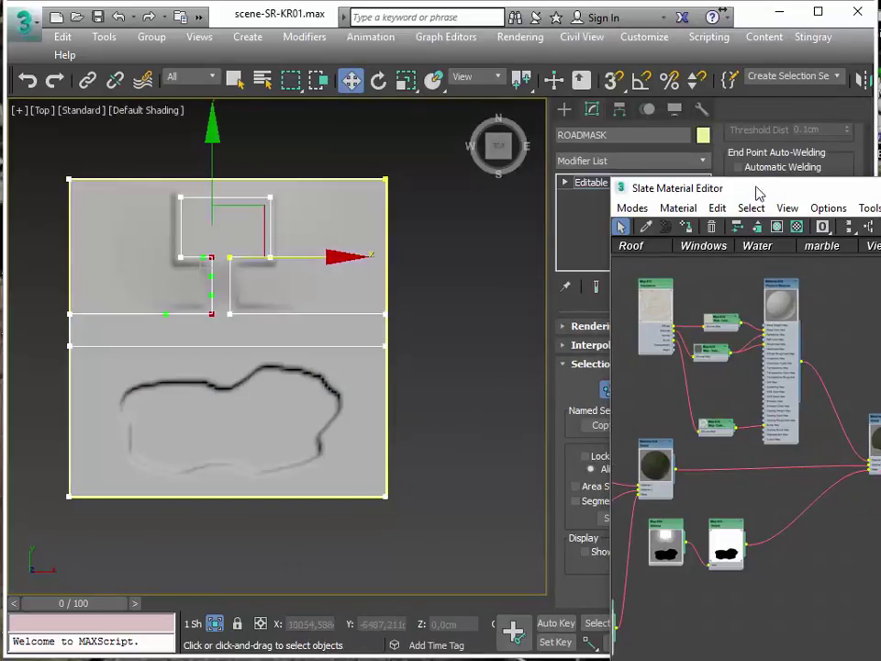
left_click_drag(759, 190, 880, 257)
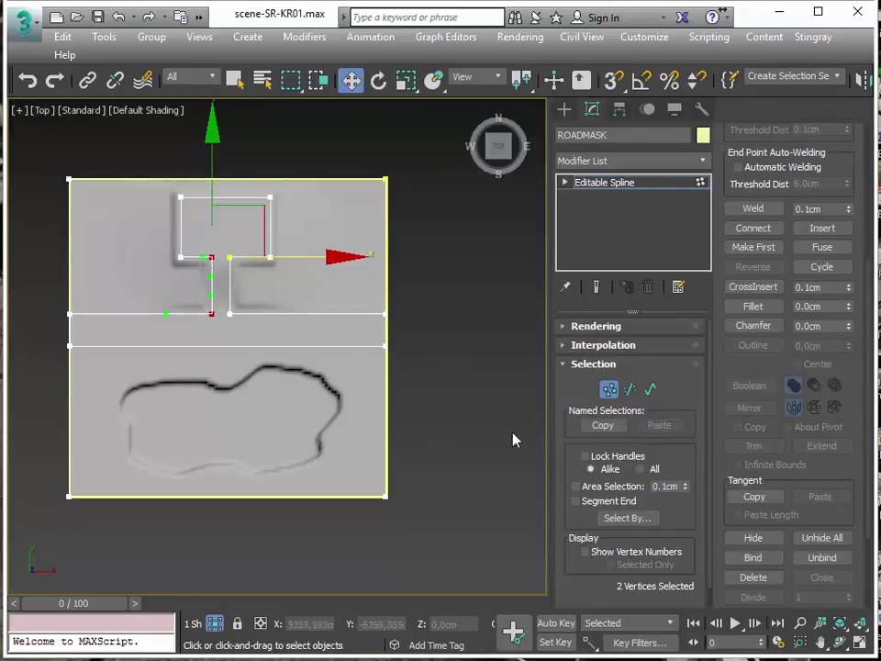
left_click(610, 390)
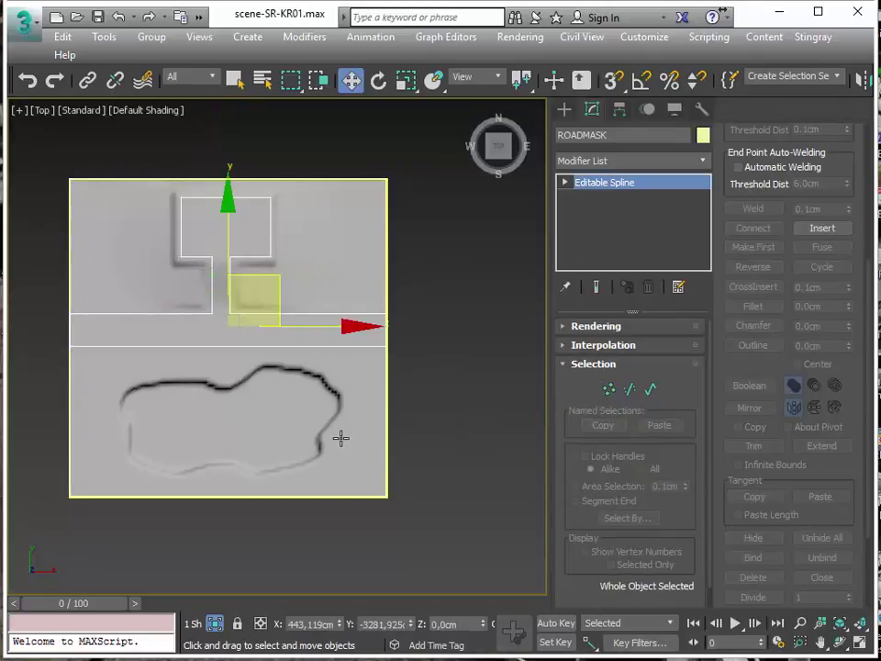
left_click(262, 460)
Add a UVW Map modifier on top of the Displace modifier of Plane002.
middle_click_drag(262, 460, 243, 414, "alt")
scroll(344, 379, "up", 4)
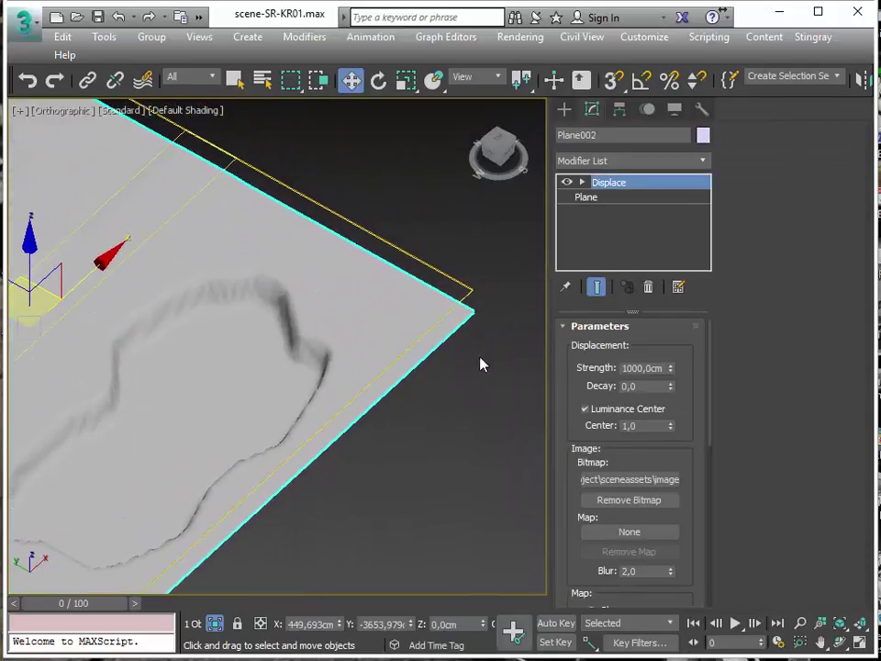
middle_click_drag(379, 377, 421, 372)
scroll(421, 372, "down", 6)
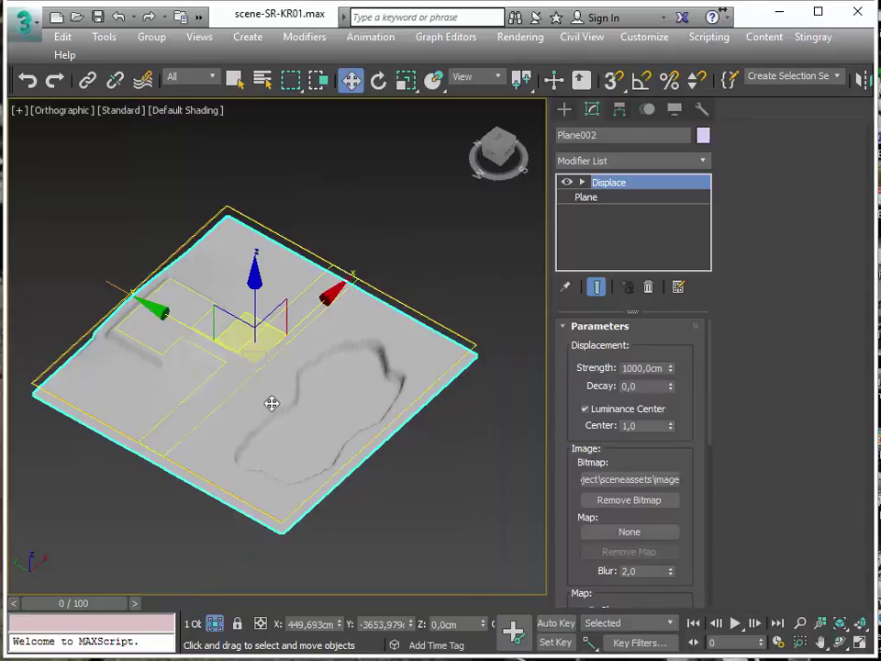
scroll(338, 392, "up", 6)
middle_click_drag(320, 410, 285, 429)
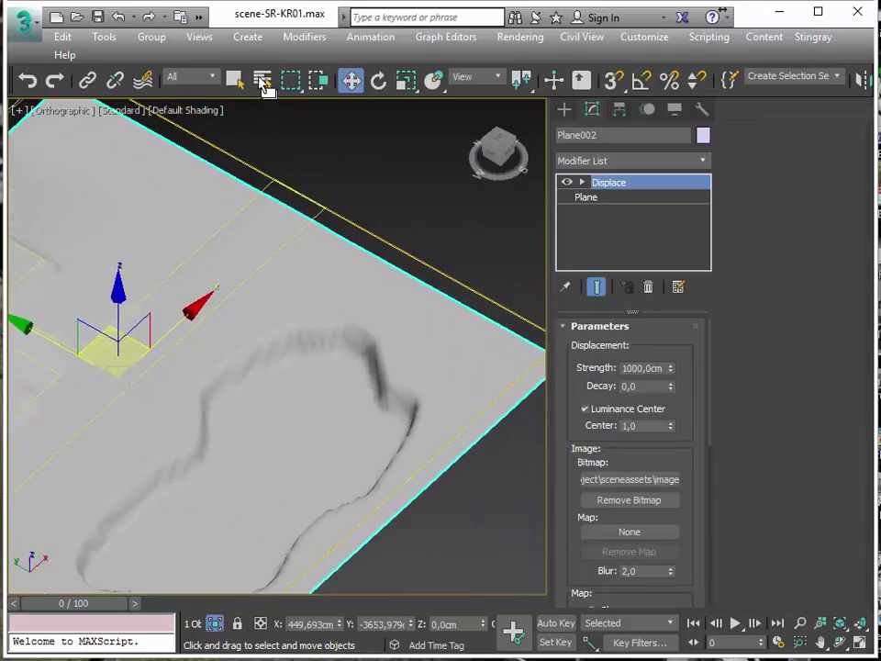
left_click(303, 37)
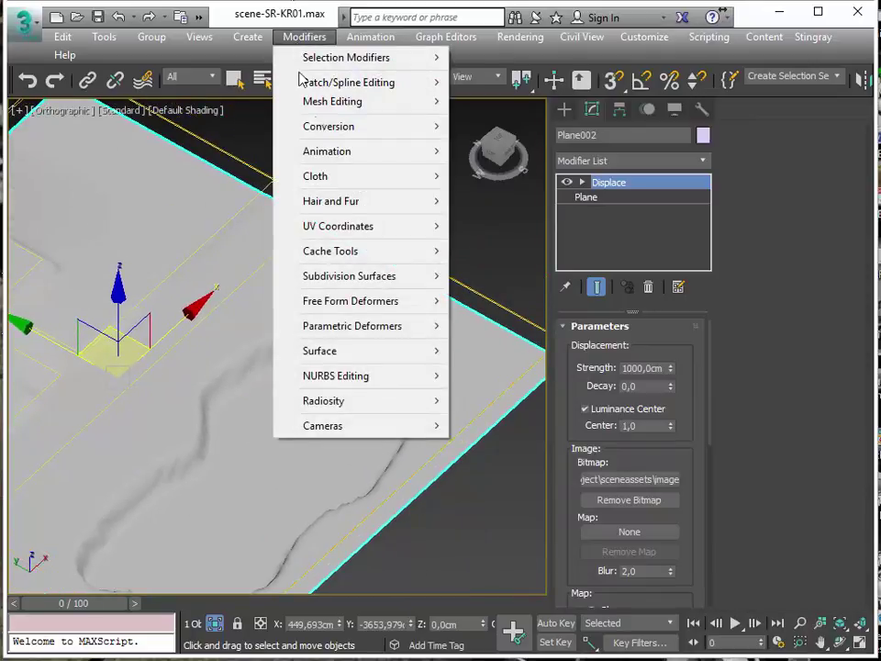
mouse_move(335, 232)
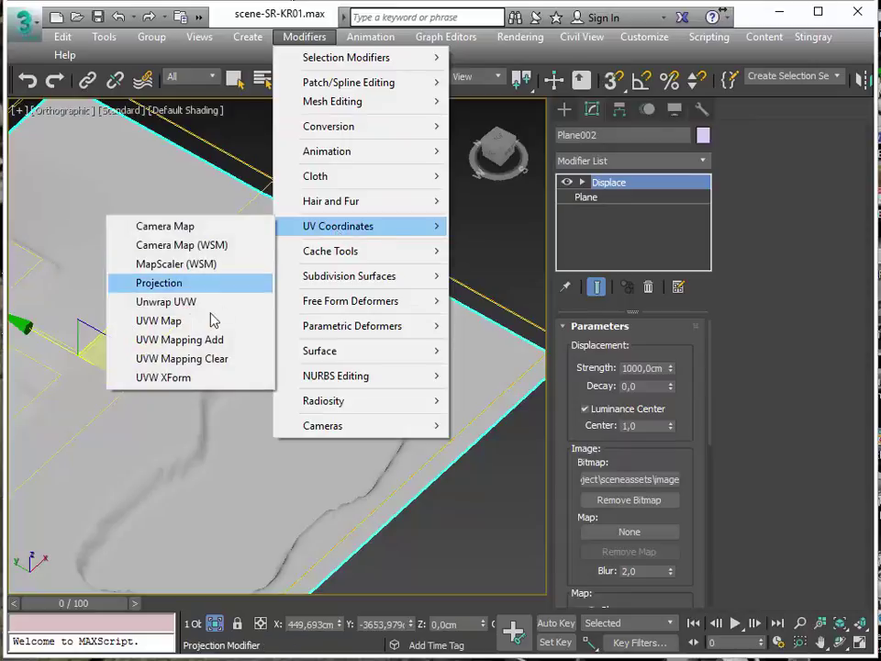
left_click(179, 321)
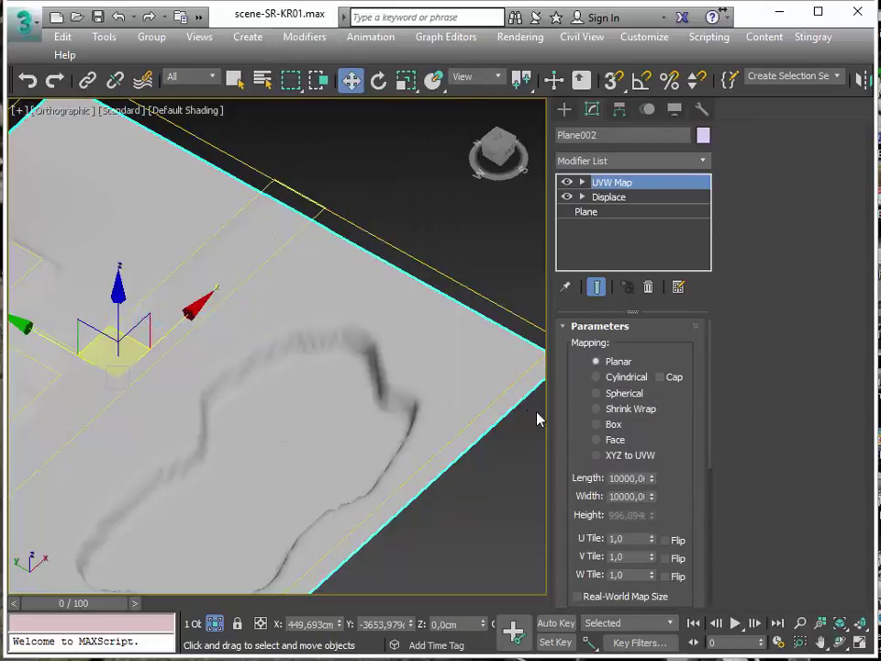
left_click_drag(557, 414, 576, 408)
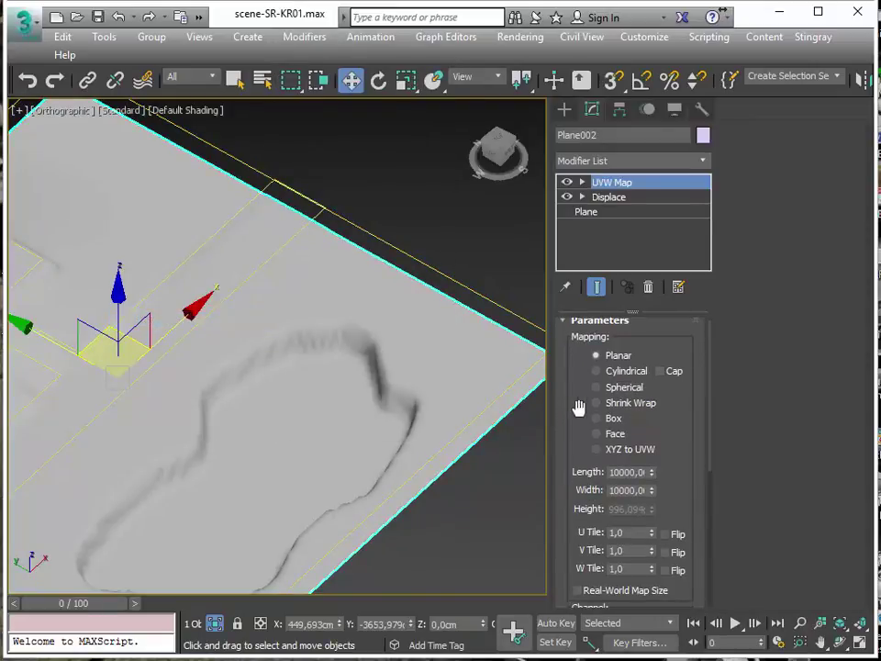
Switch Plane002's UVW Map to Box mapping with length, width and height of 2 m, on map channel 2.
left_click(595, 418)
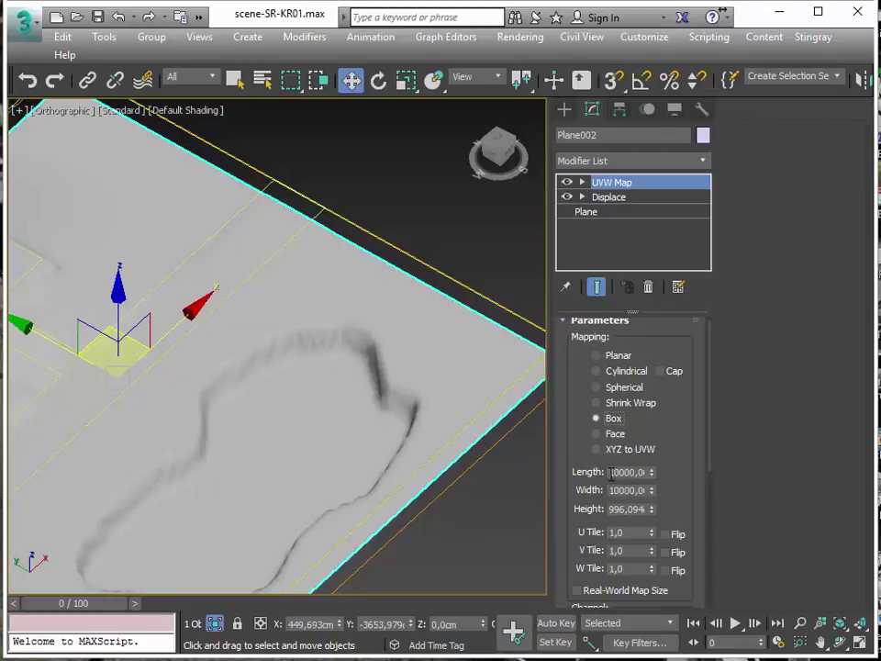
right_click(652, 472)
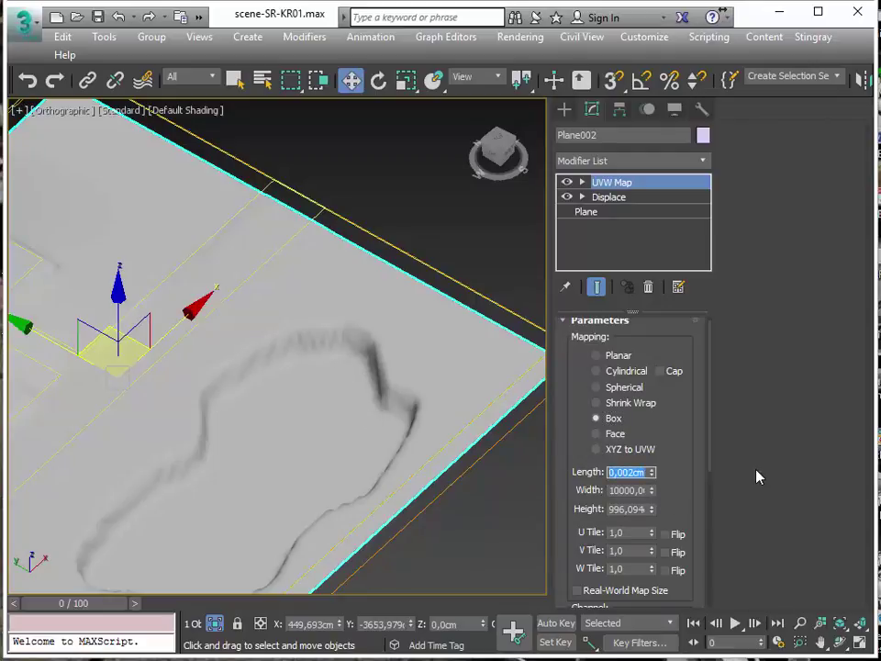
type("2m")
key("Tab")
type("2m")
key("Tab")
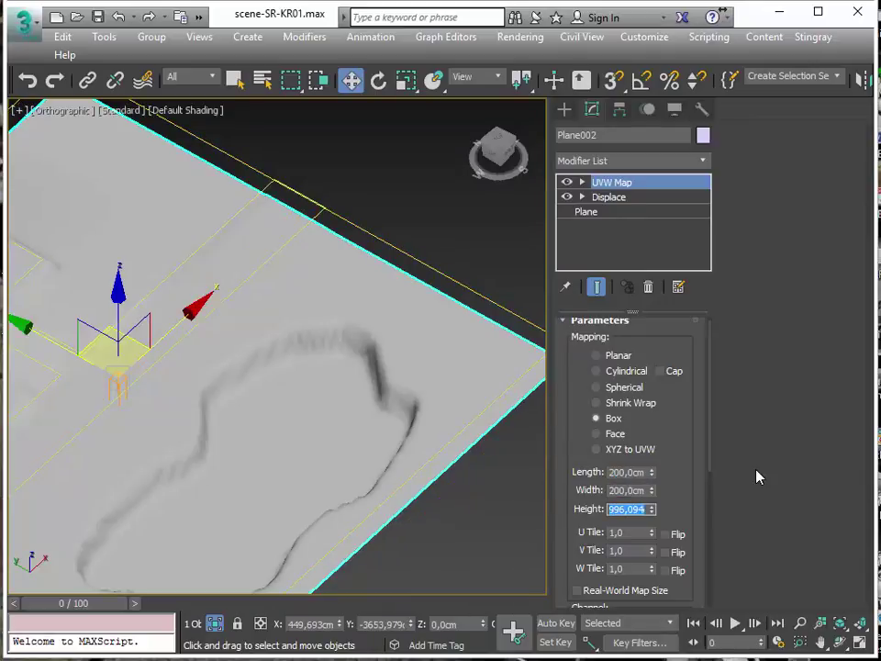
type("2m")
key("Tab")
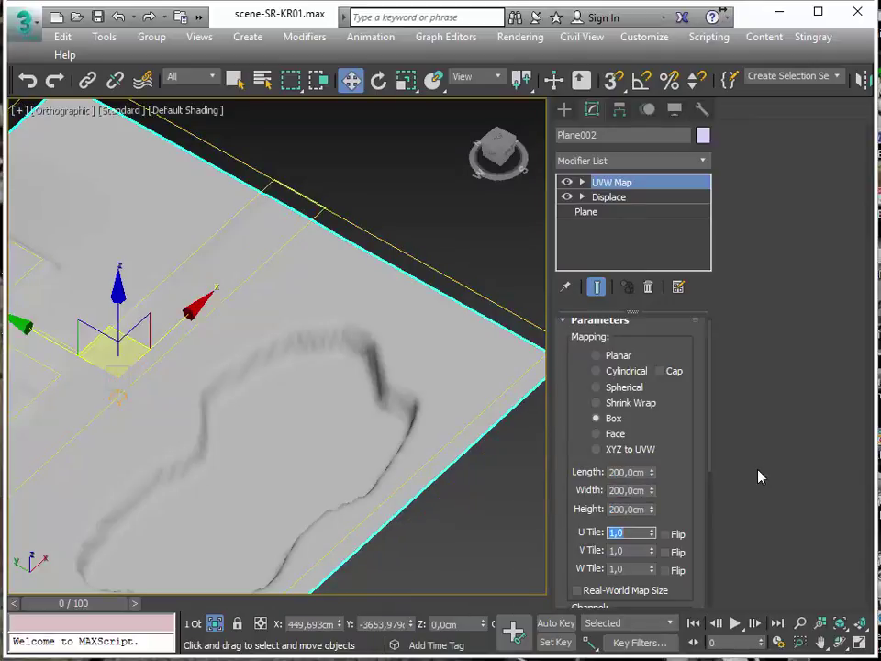
left_click_drag(570, 515, 567, 286)
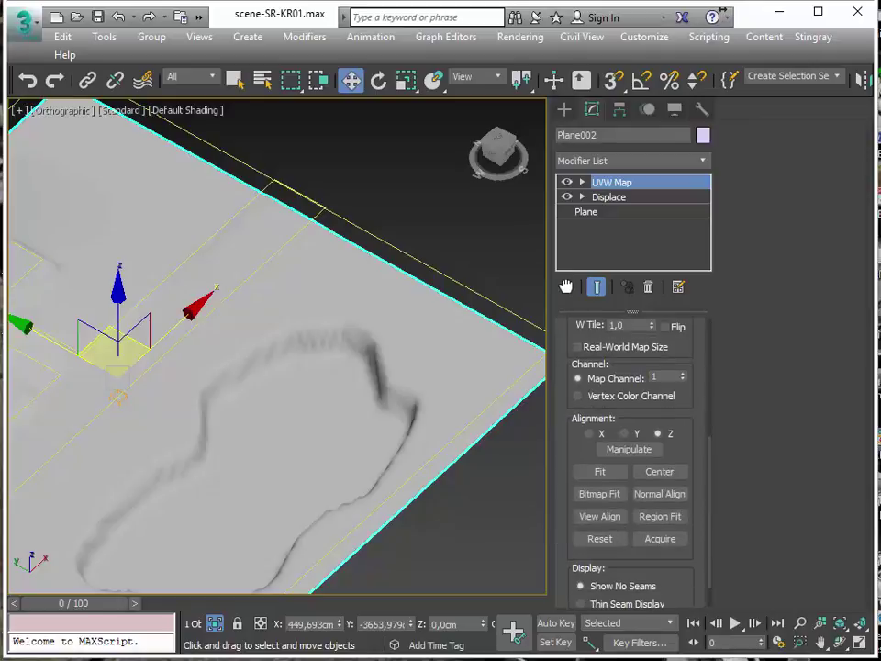
double_click(656, 377)
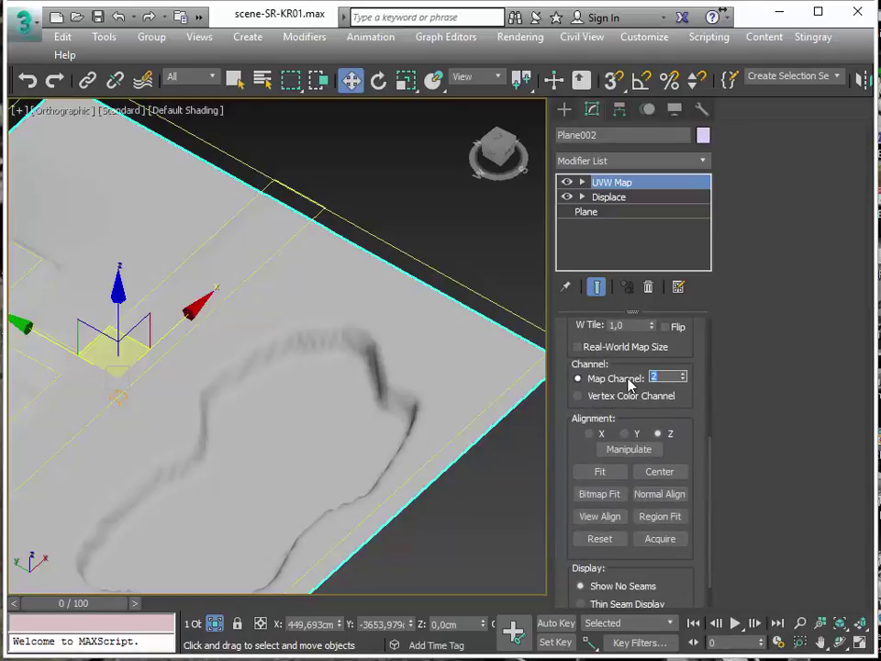
Render the whole terrain in a Perspective view to check the blended materials, and close the rendered frame.
scroll(308, 317, "down", 6)
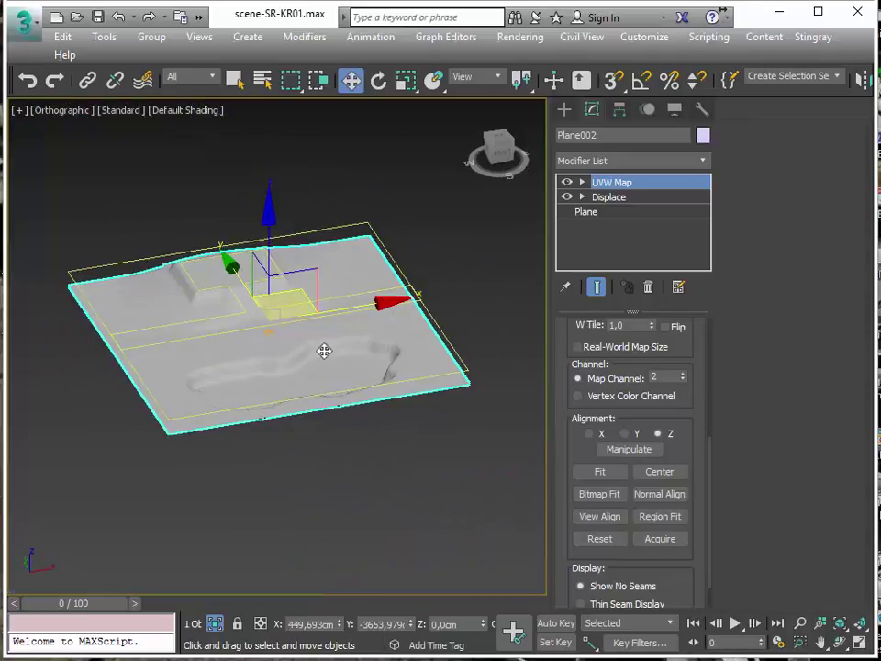
middle_click_drag(324, 350, 308, 442)
key("p")
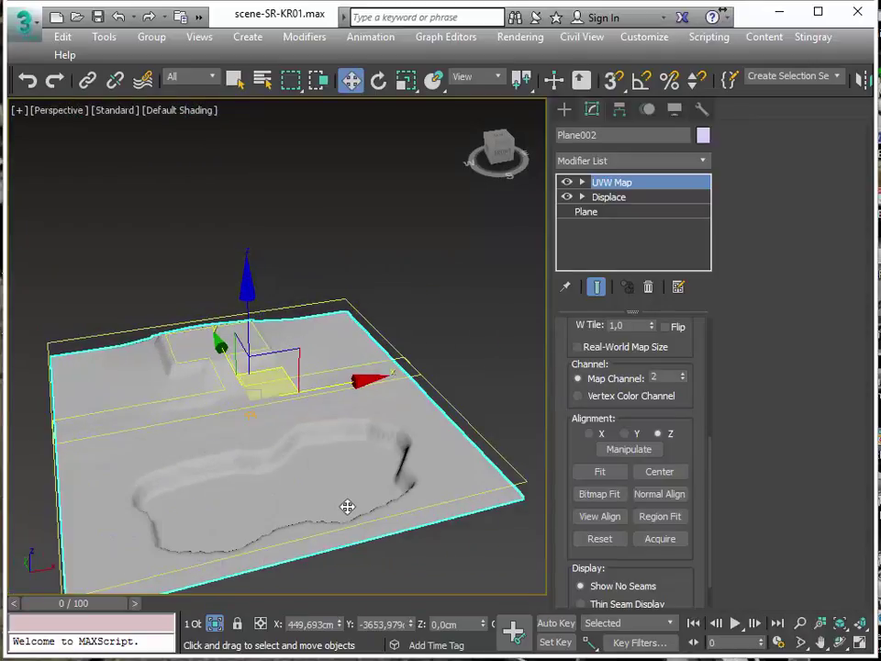
middle_click_drag(347, 507, 407, 498, "alt")
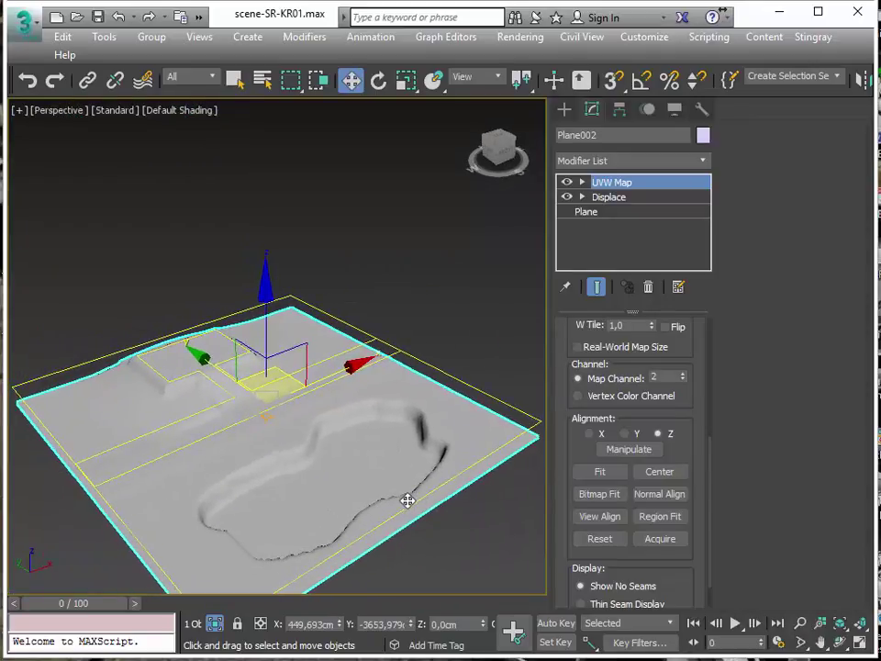
key("shift+q")
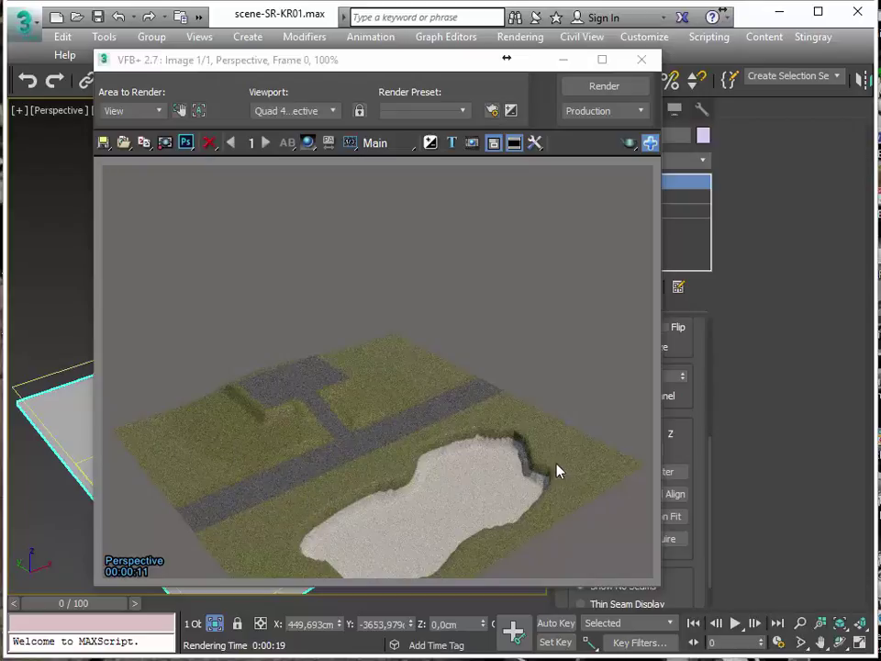
left_click(644, 61)
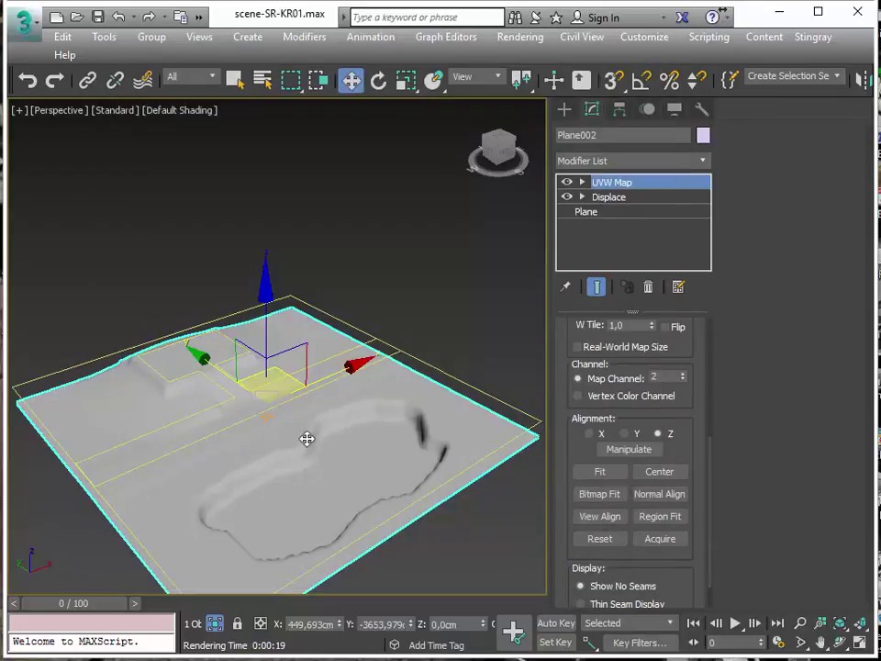
Render a close-up of the road junction to check the texture scale, and close the rendered frame.
middle_click_drag(305, 437, 309, 518, "alt")
scroll(266, 390, "up", 5)
scroll(355, 417, "up", 2)
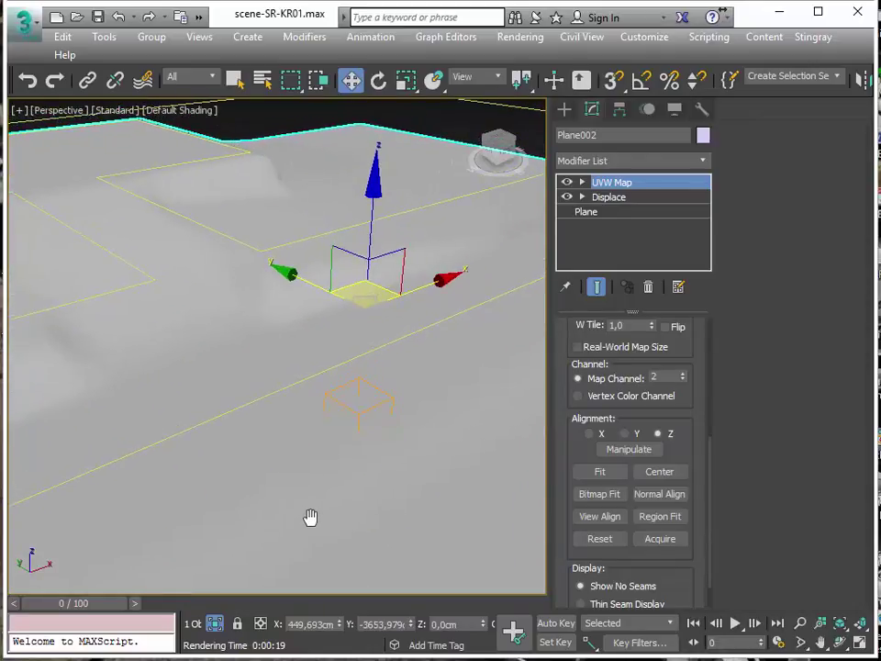
key("shift+q")
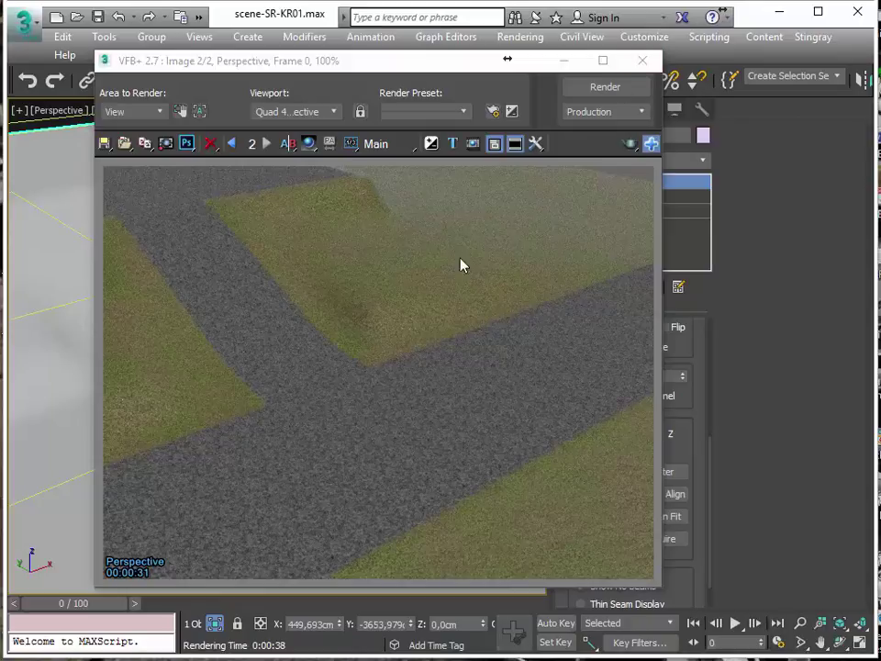
key("Escape")
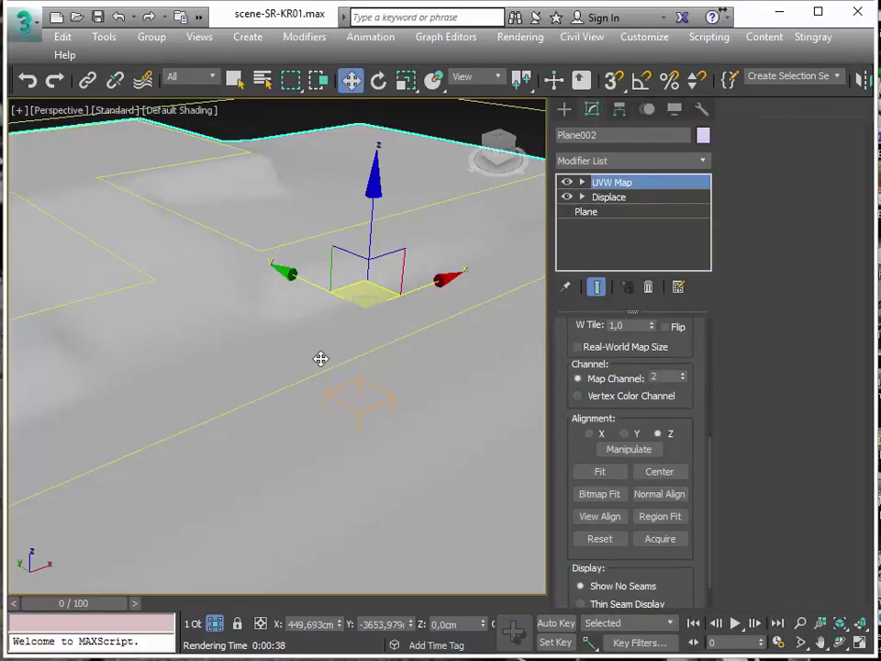
Bring back the hidden scene objects, including the house, the lake water and the sun light.
scroll(321, 358, "down", 10)
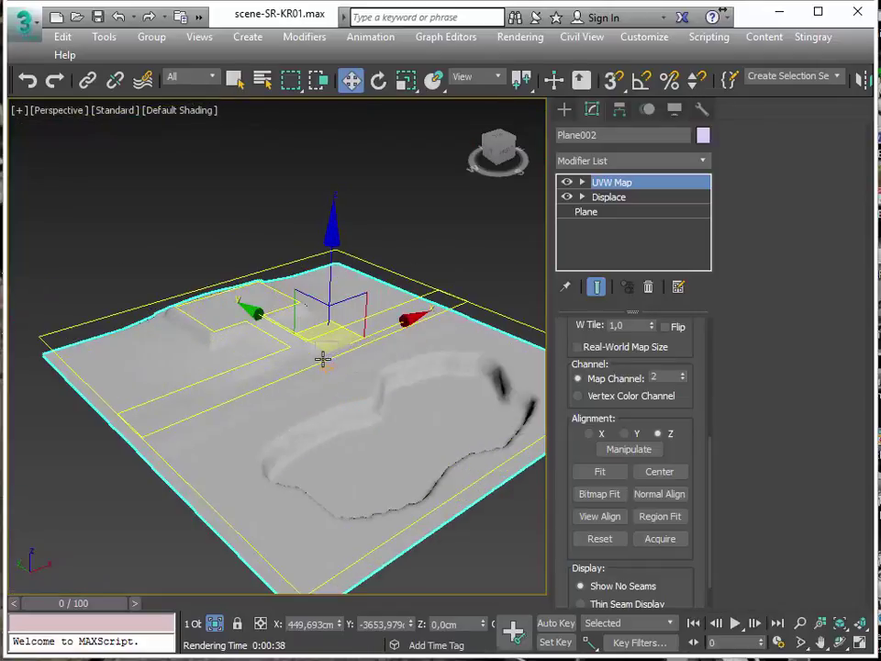
right_click(323, 360)
left_click(385, 307)
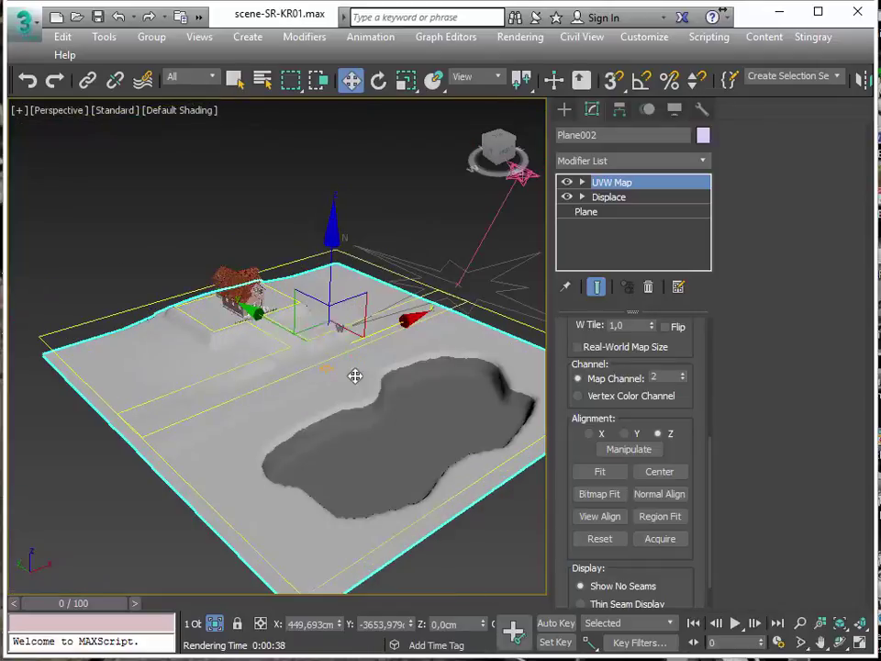
Widen the viewport and frame a low perspective view across the yard with the house beside the road and lake.
middle_click_drag(355, 376, 371, 414, "alt")
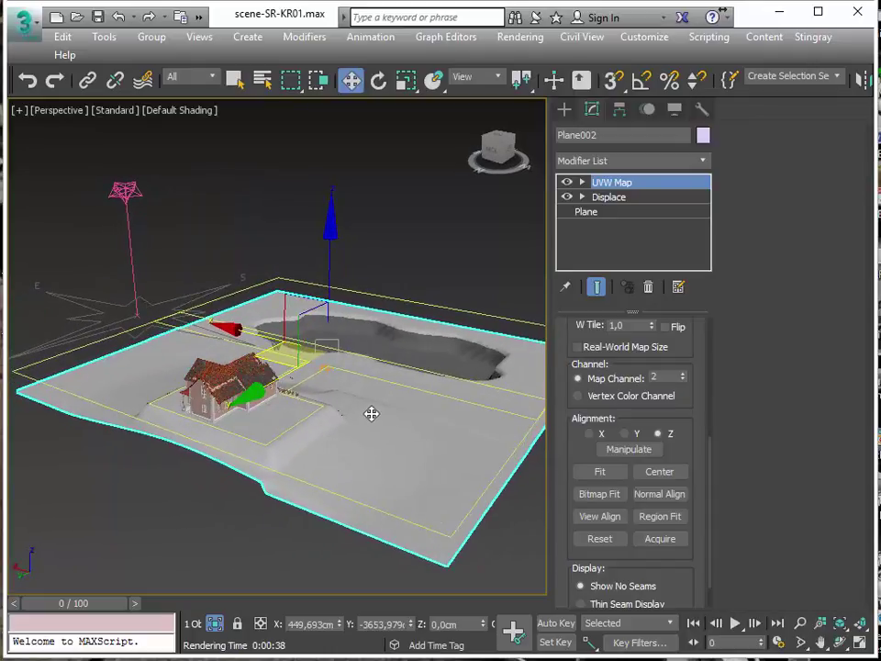
scroll(371, 414, "up", 5)
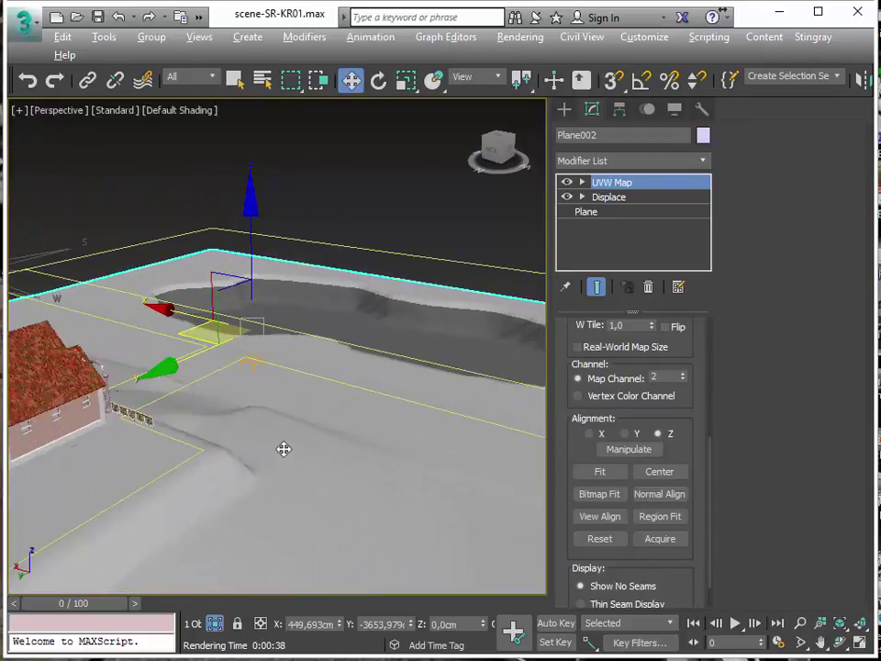
mouse_move(284, 449)
middle_mouse_down("alt")
mouse_move(308, 444)
mouse_move(283, 426)
middle_mouse_up("alt")
scroll(295, 459, "up", 3)
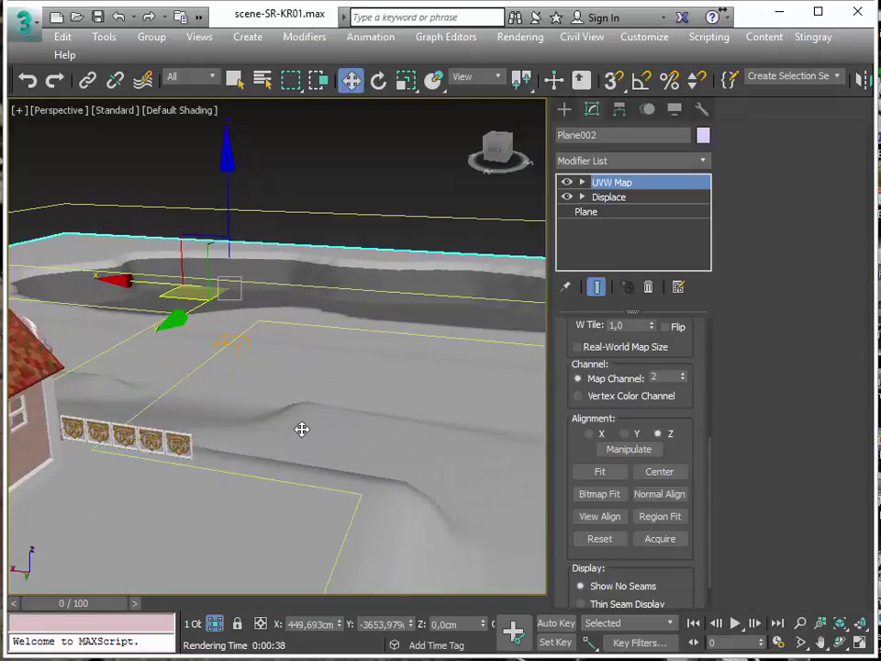
middle_click_drag(302, 428, 399, 419, "alt")
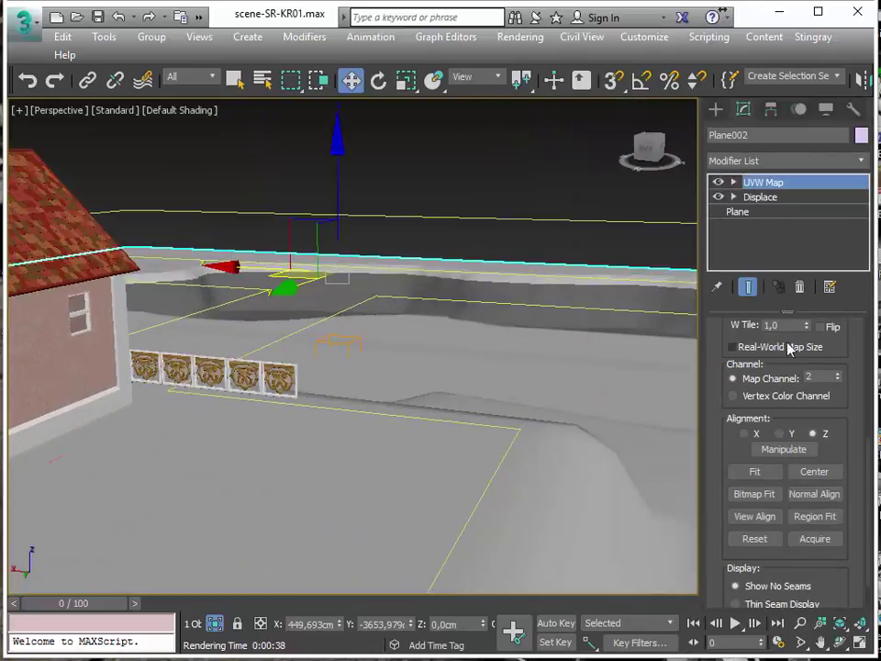
left_click_drag(549, 343, 700, 345)
middle_click_drag(362, 401, 311, 415)
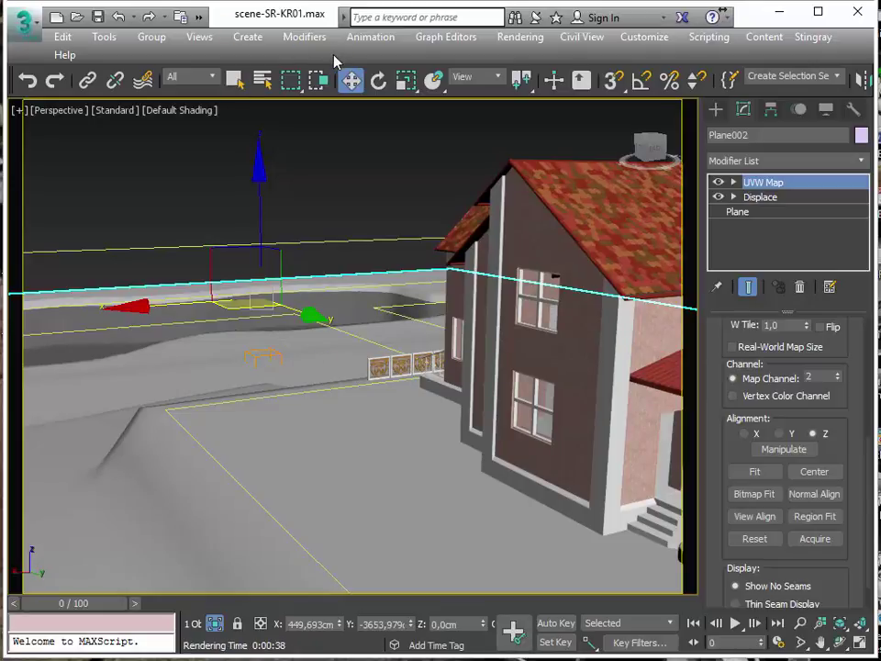
Set the ART Renderer's target quality to 27 dB in Render Setup.
left_click(520, 42)
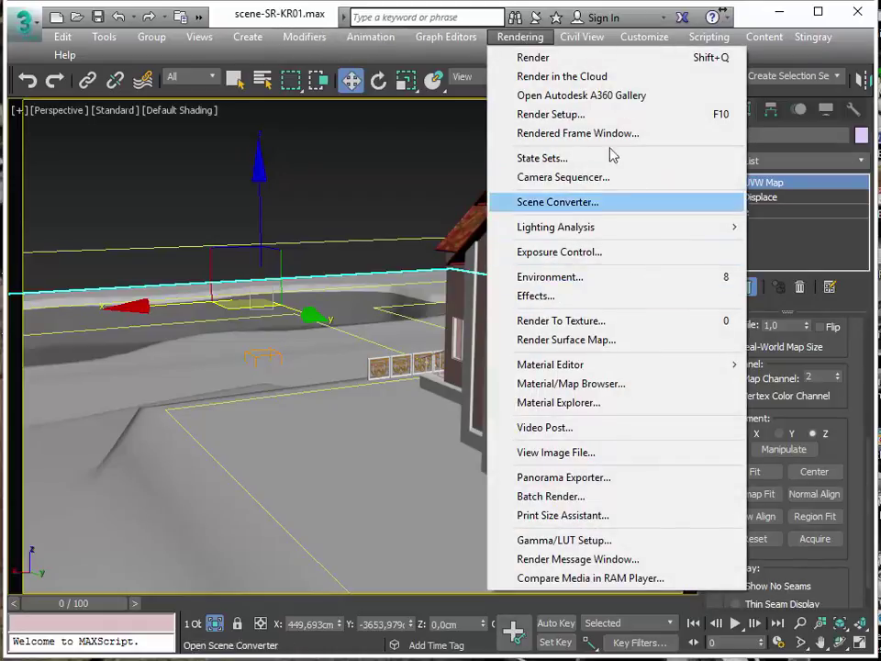
left_click(530, 116)
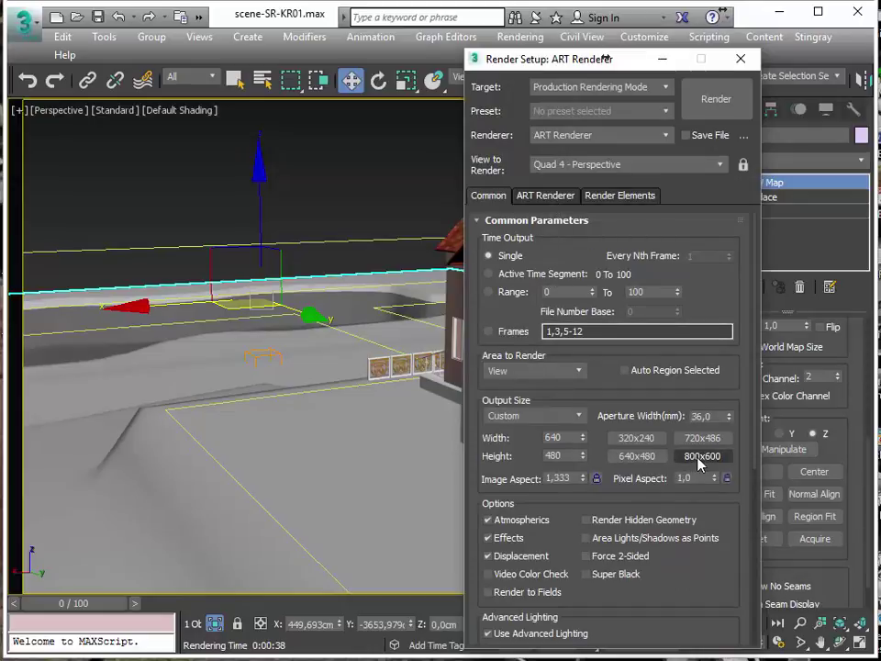
left_click(562, 196)
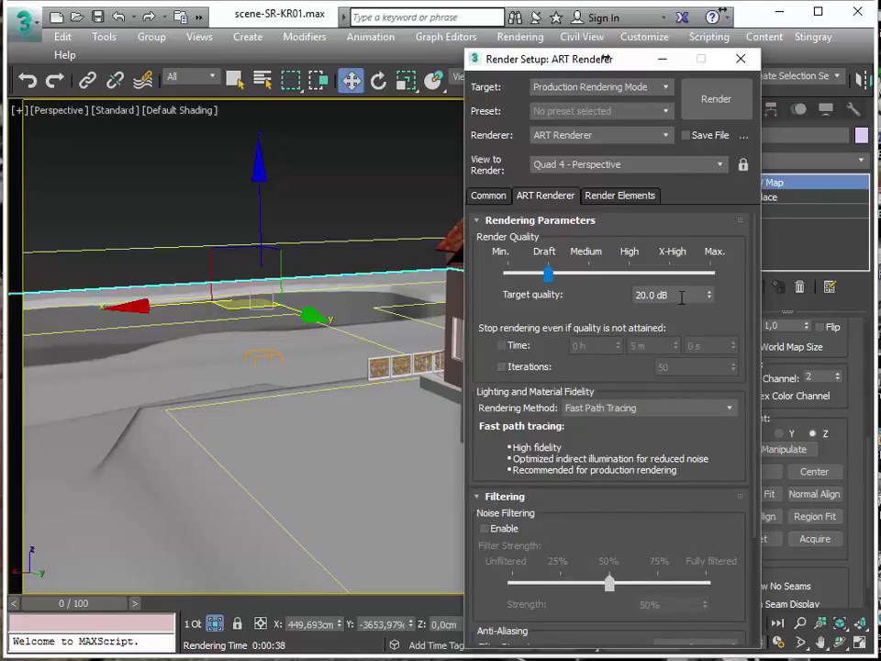
left_click_drag(683, 295, 572, 293)
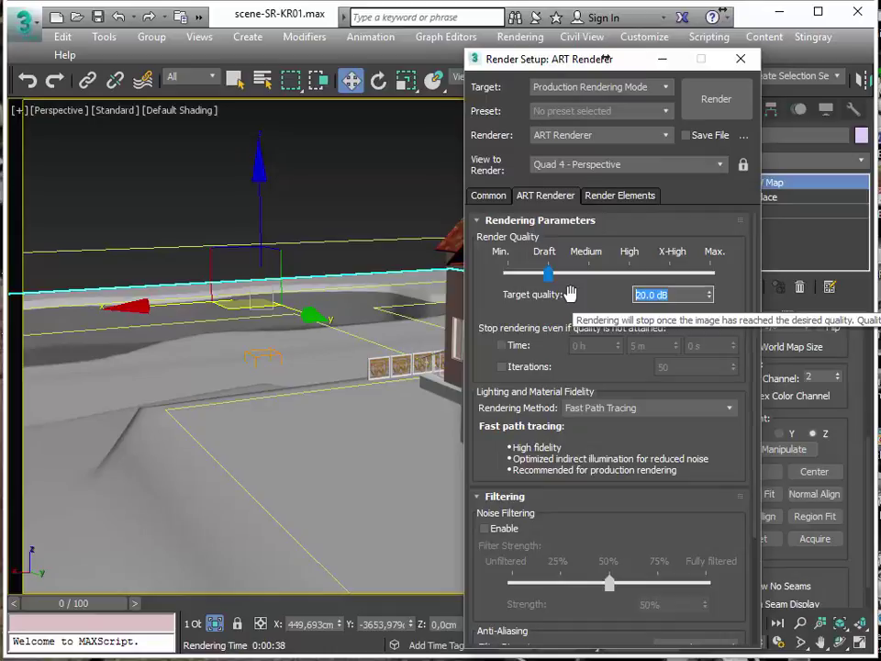
type("27")
key("Return")
Enable noise filtering at 60% strength and render the Perspective view.
left_click(486, 530)
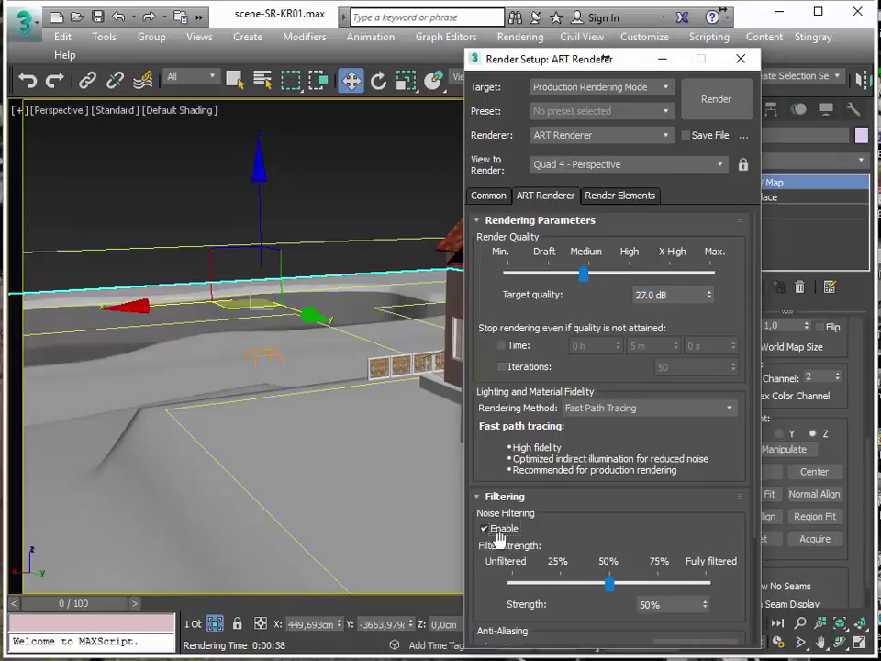
left_click(660, 604)
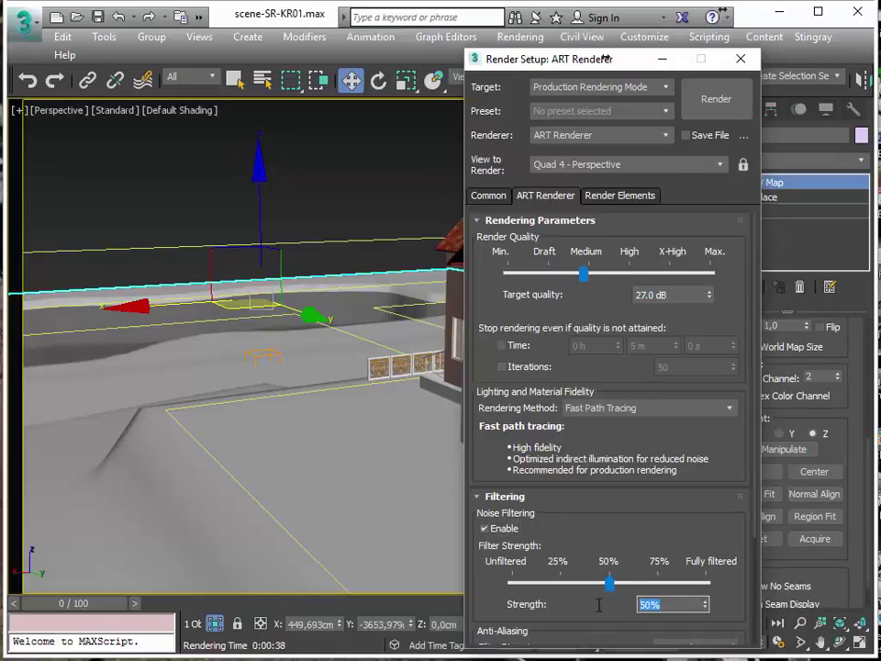
type("60")
key("Return")
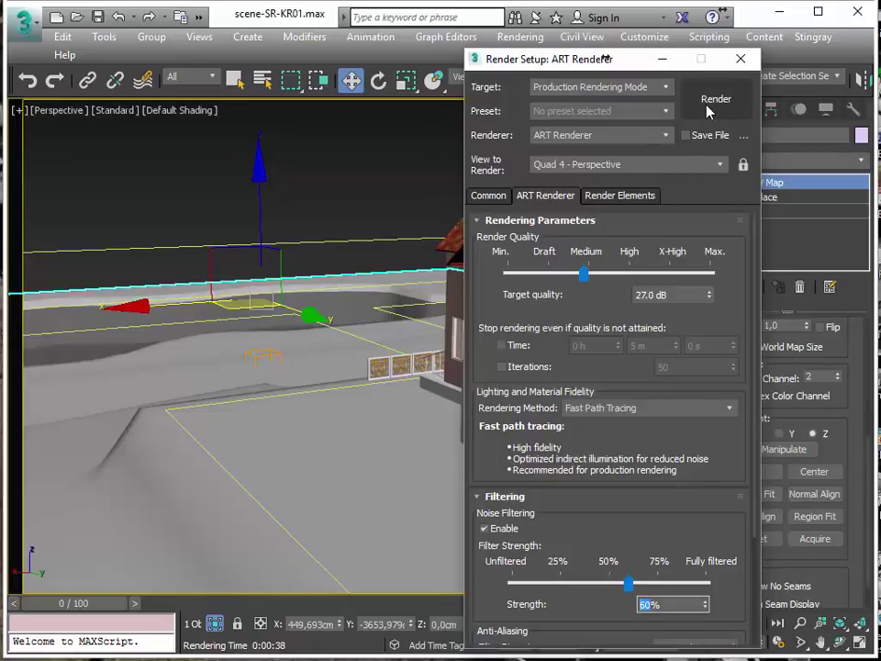
left_click(708, 111)
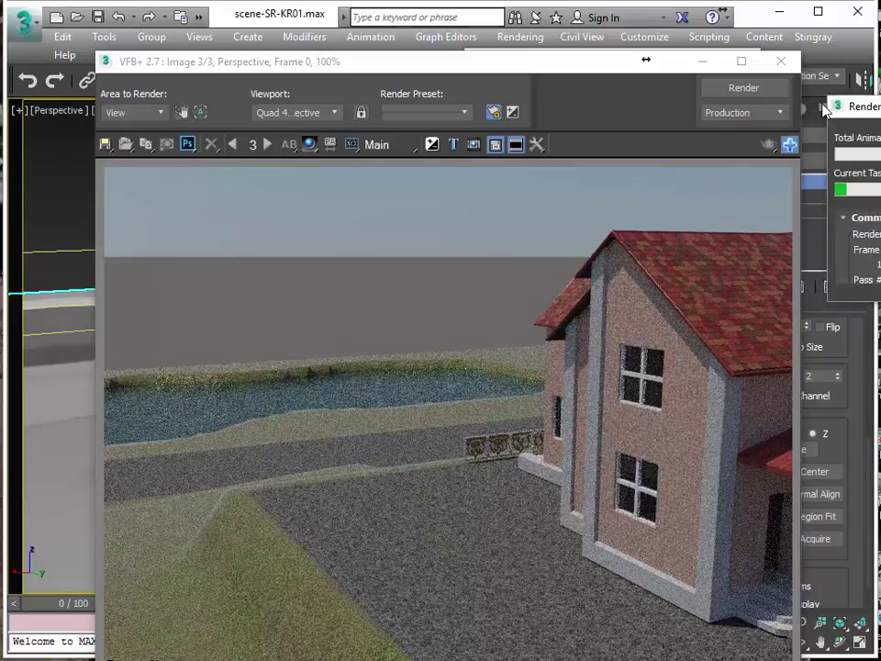
Rearrange the rendering progress dialog and the rendered frame window to examine the house, yard and lake render.
left_click_drag(858, 107, 386, 102)
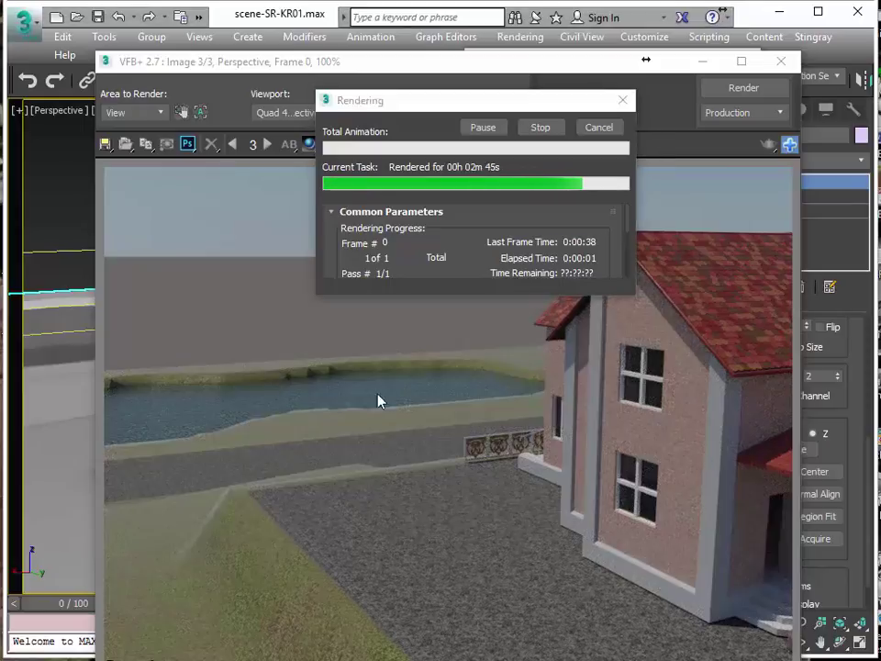
left_click_drag(406, 66, 384, 37)
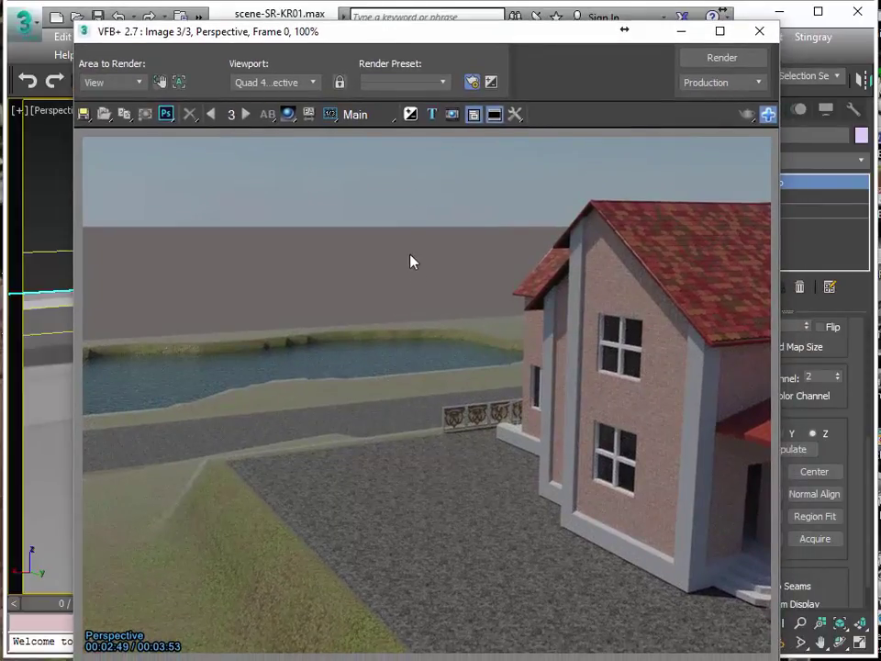
left_click_drag(276, 29, 840, 37)
key("shift+q")
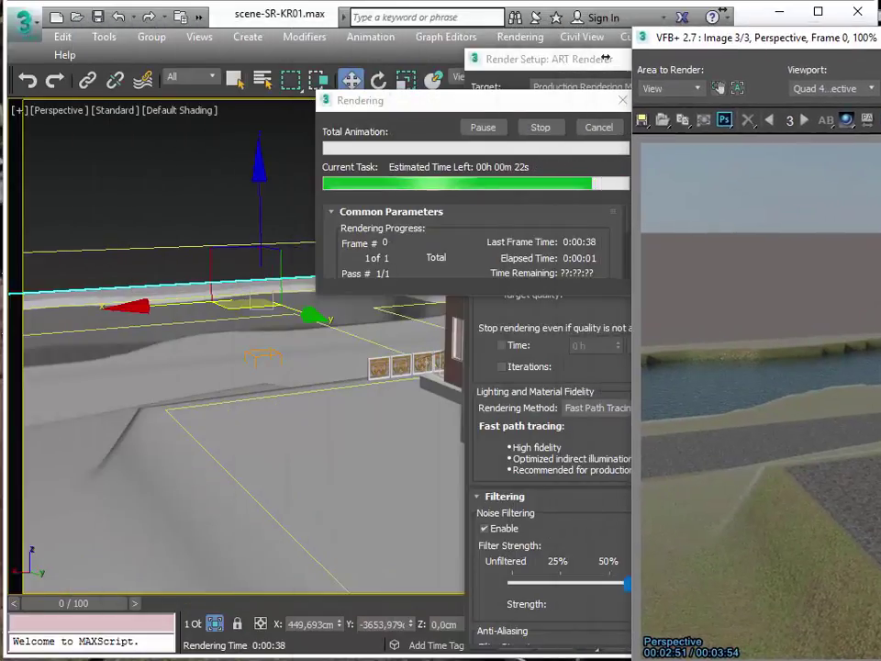
left_click(418, 105)
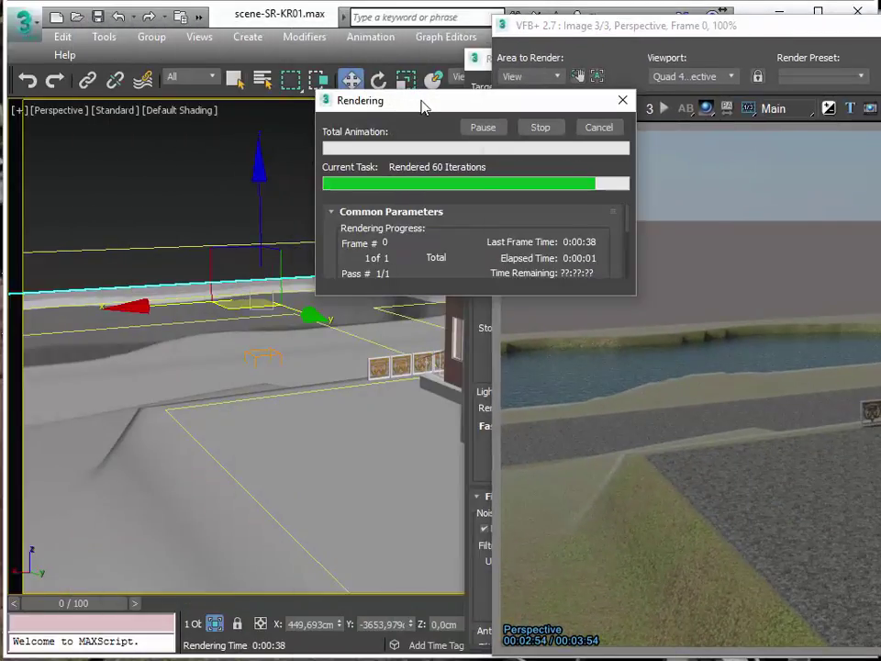
left_click_drag(420, 106, 138, 82)
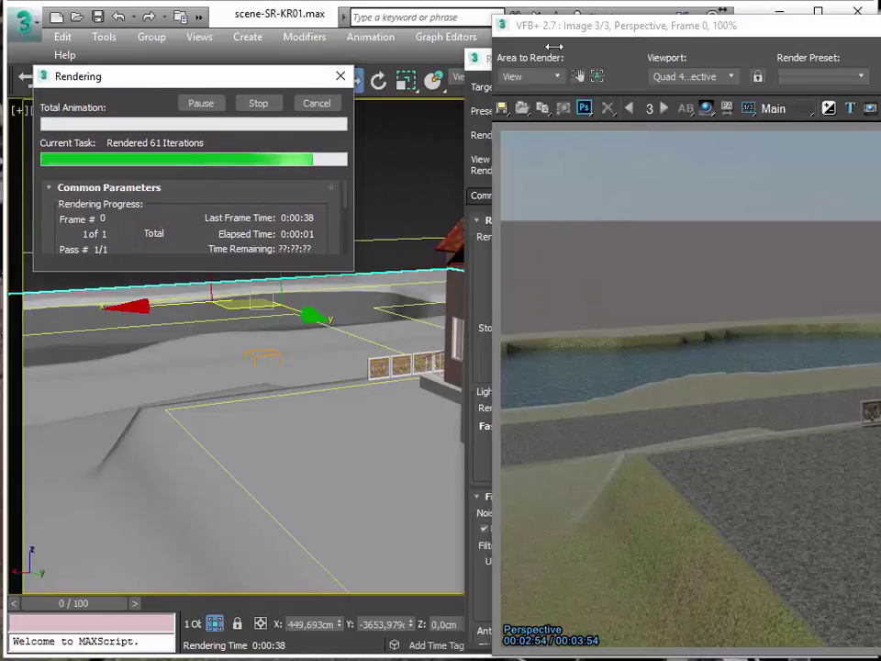
left_click_drag(759, 33, 422, 23)
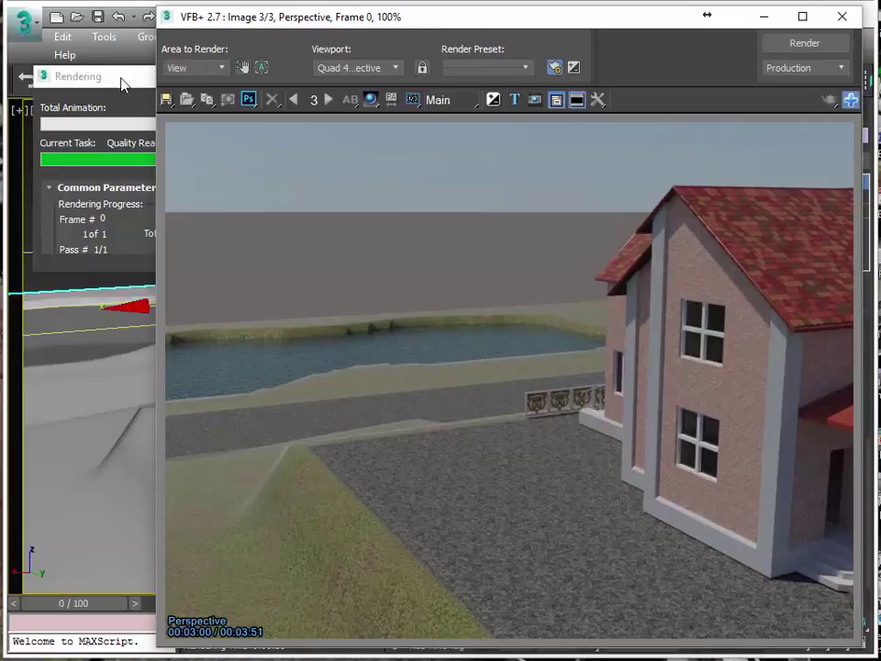
Reposition the rendered frame window over the viewport and inspect the finished render, including a close-up of the house's brick wall and windows.
left_click(121, 79)
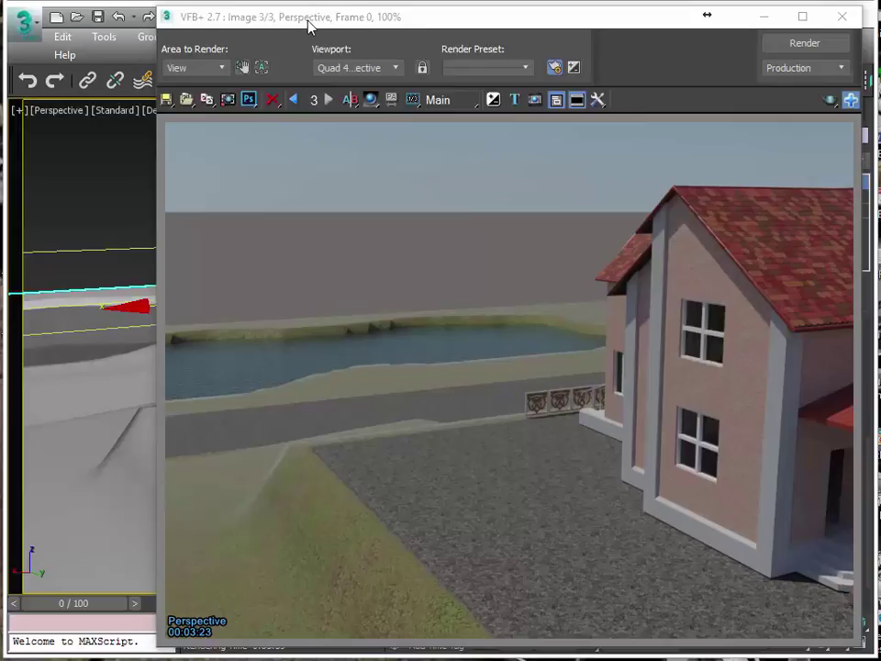
left_click_drag(310, 24, 536, 90)
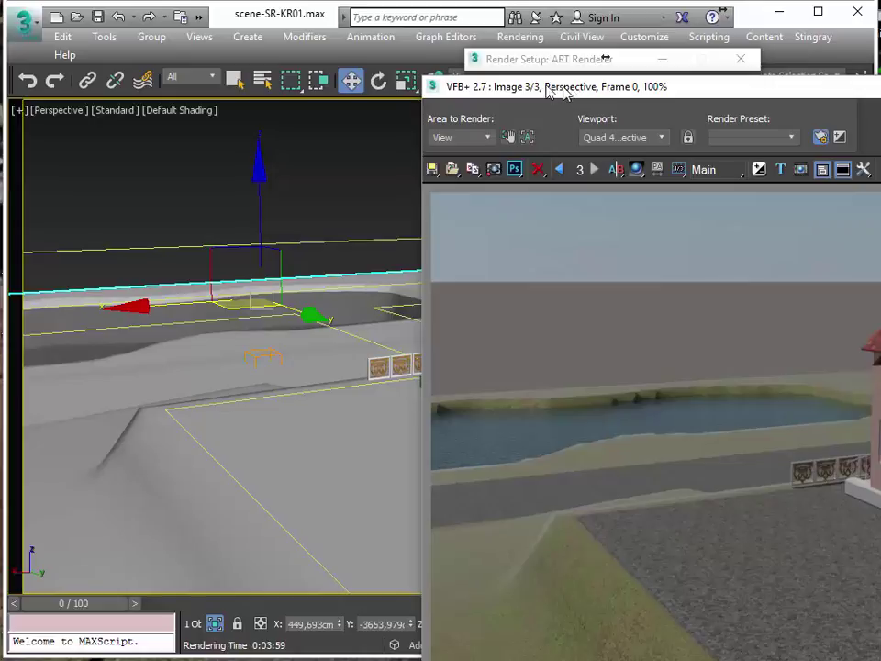
left_click_drag(565, 89, 515, 88)
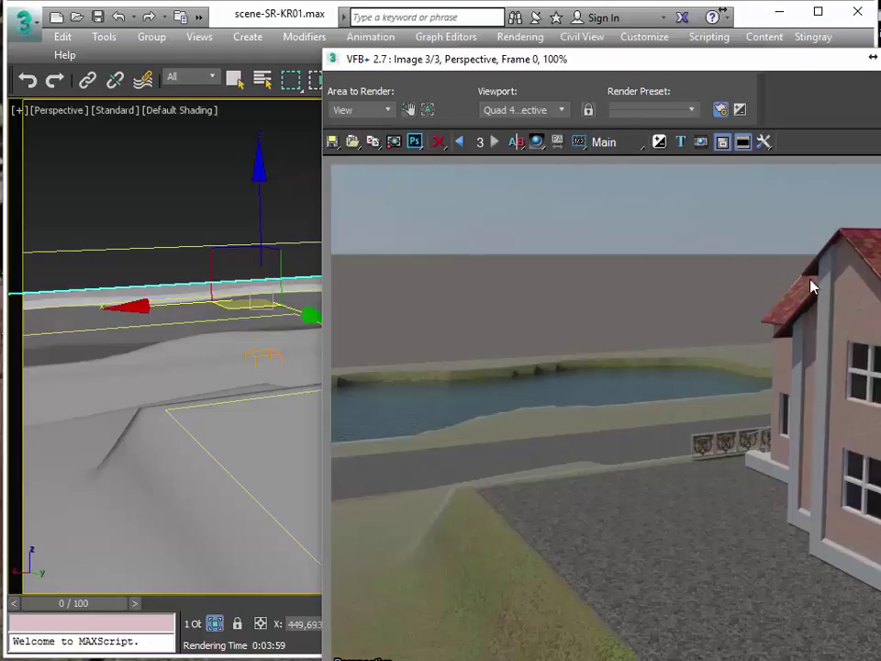
left_click_drag(584, 58, 426, 28)
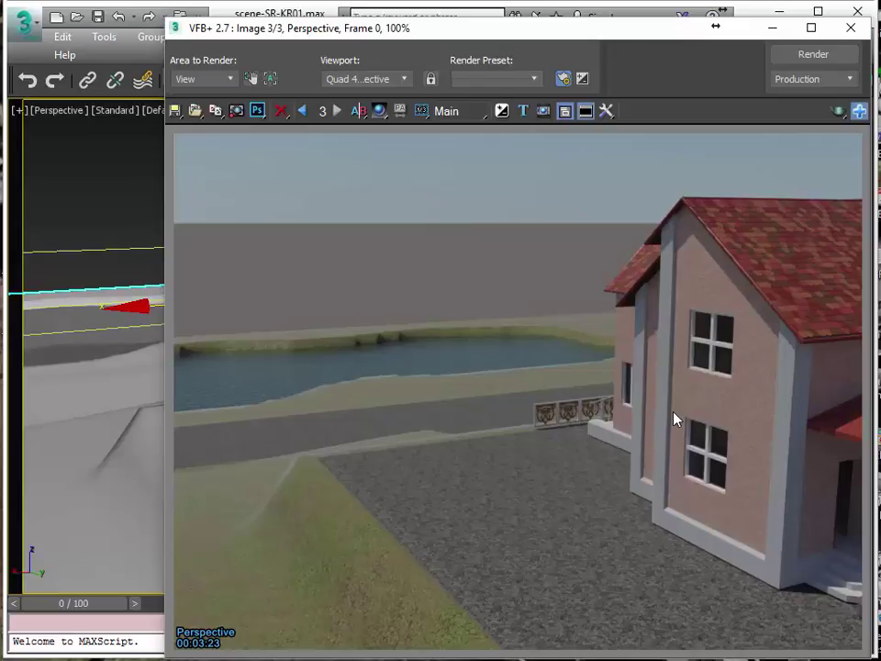
scroll(675, 419, "up", 3)
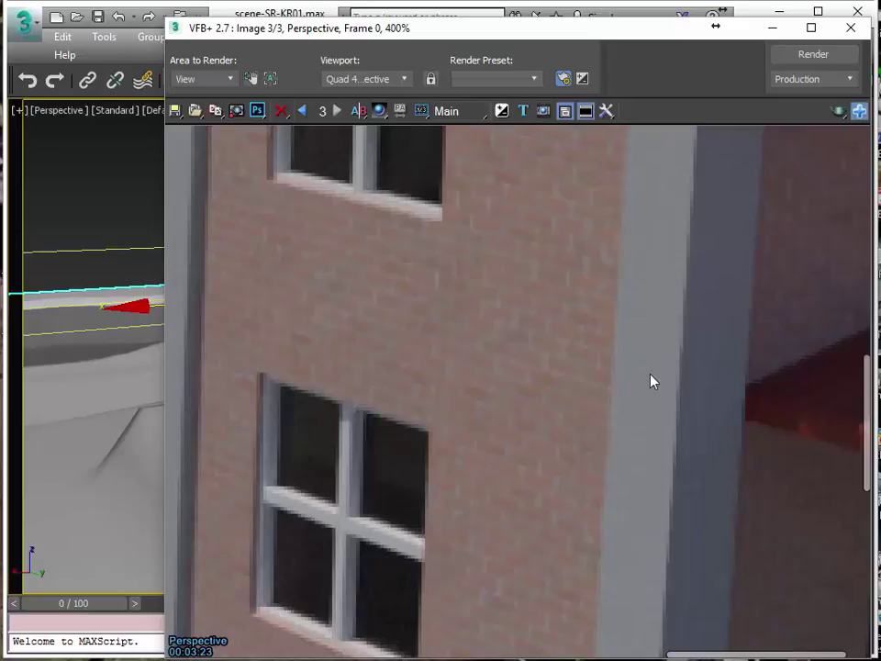
scroll(619, 466, "down", 2)
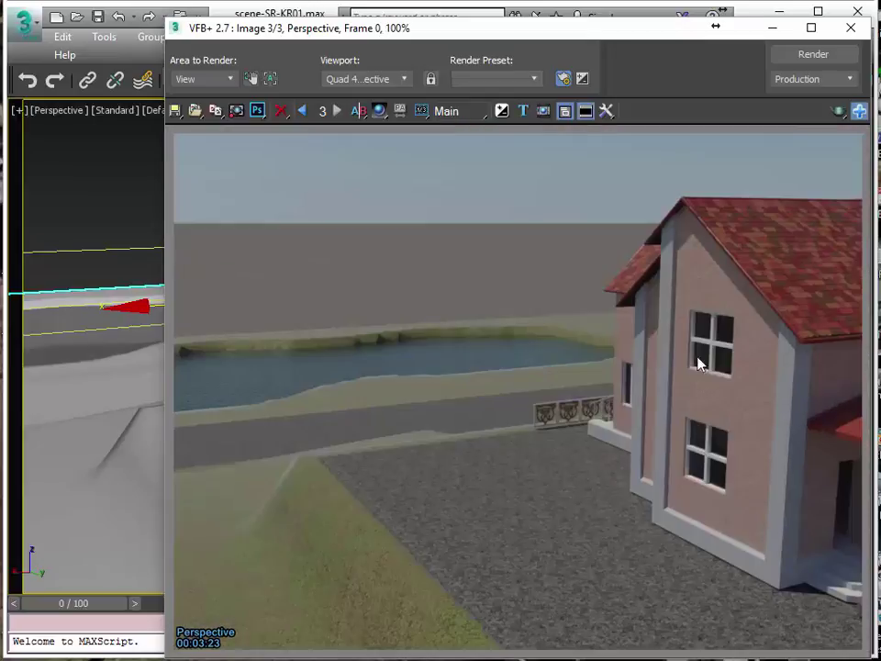
left_click_drag(587, 35, 499, 33)
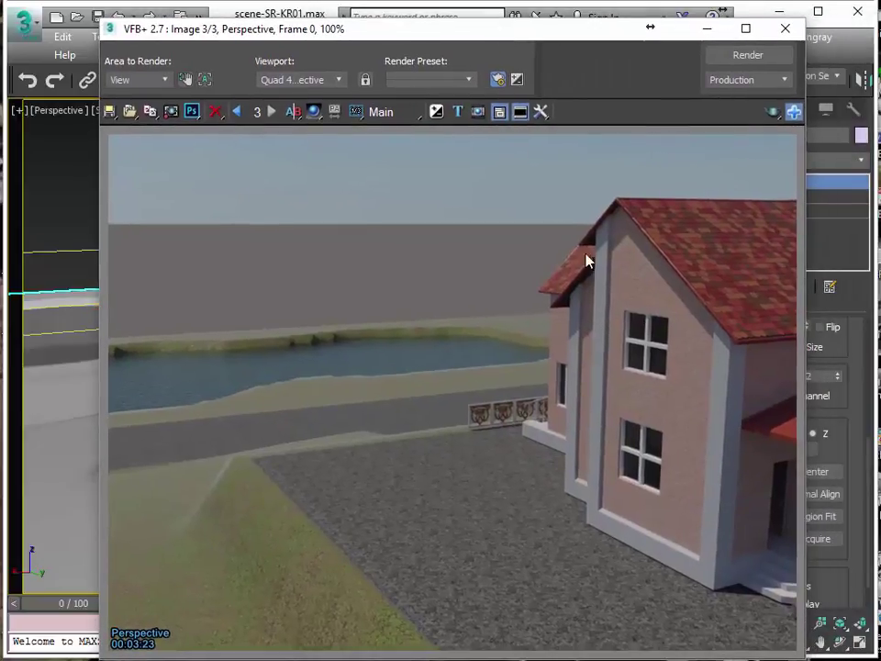